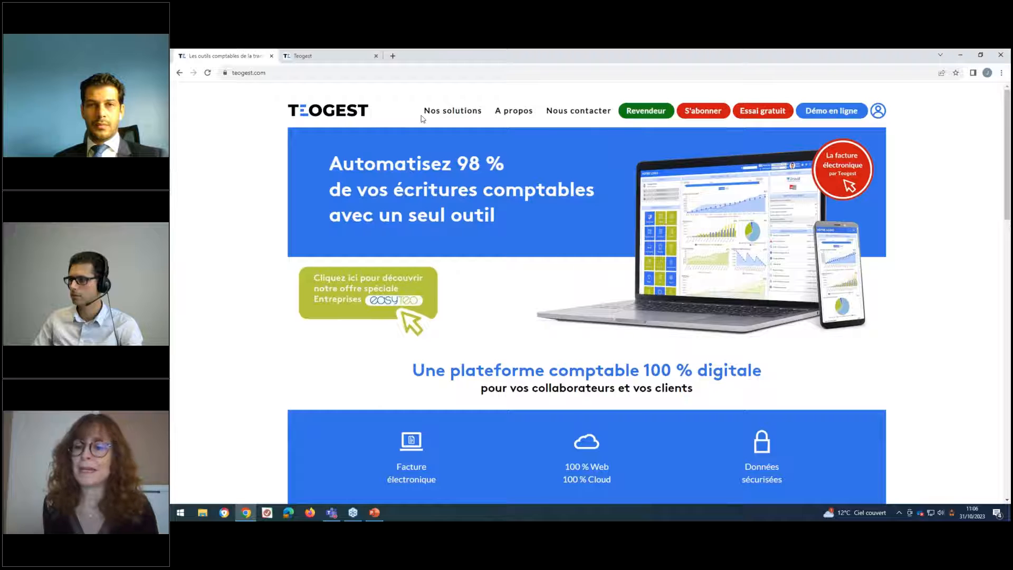
Open the Teogest modules page and list the modules for the Echange de données function
mouse_move(434, 117)
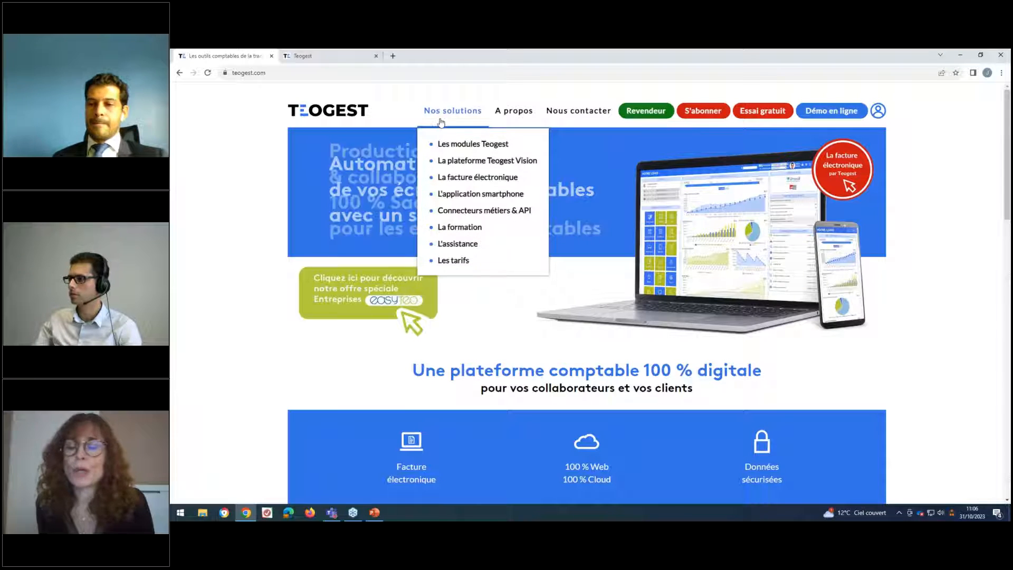
click(454, 144)
click(646, 257)
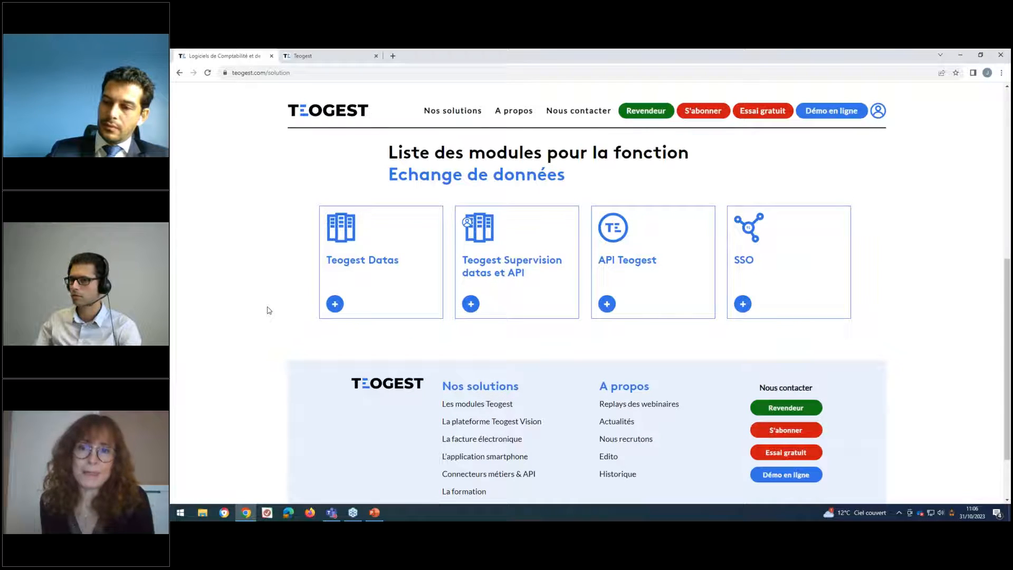
View the modules for the Gestion interne function and for the Restitution client function
scroll(268, 311, up, 6)
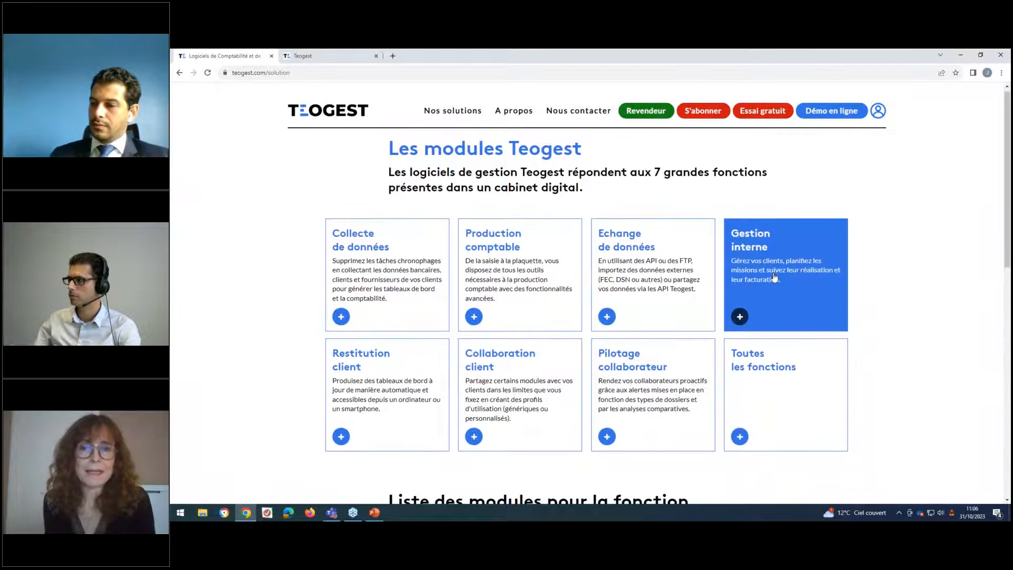
click(775, 278)
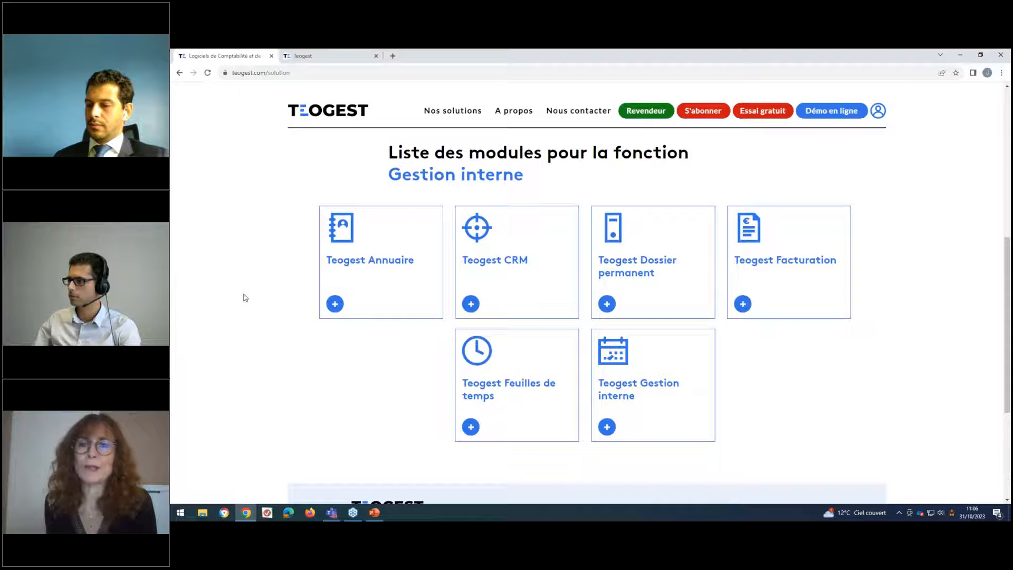
scroll(245, 298, up, 5)
click(334, 292)
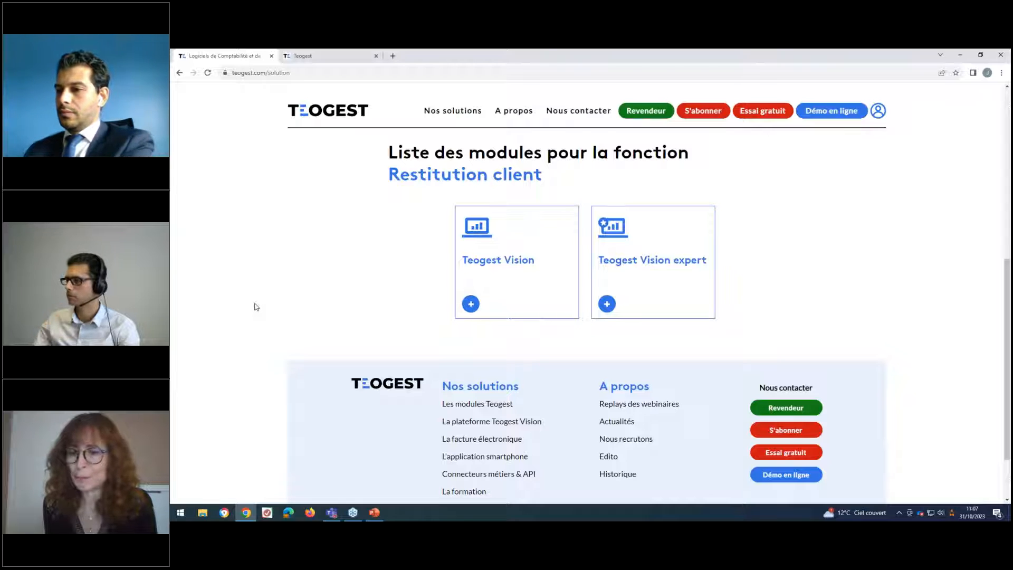
View the modules for the Collaboration client function and for the Pilotage collaborateur function
scroll(255, 303, up, 3)
click(473, 258)
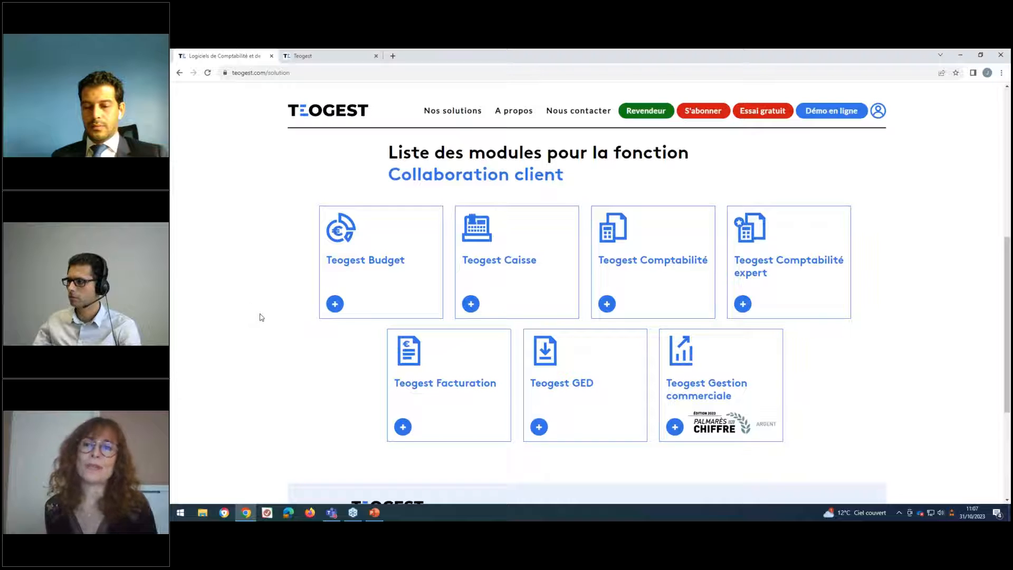
scroll(261, 317, up, 3)
click(607, 244)
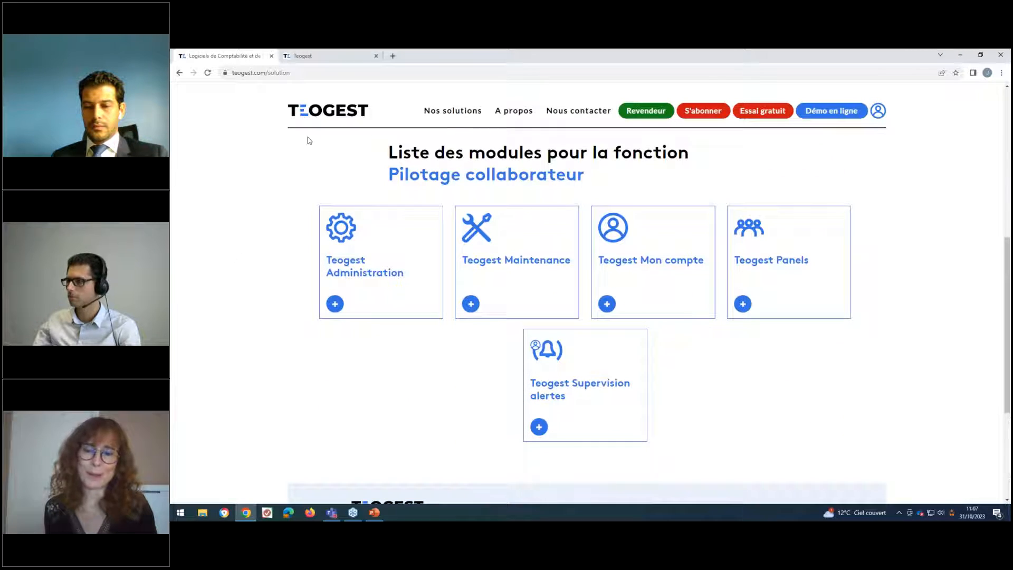
Switch to the Teogest application dashboard and check the lists of managed companies and fiscal years, keeping the current selections
click(320, 116)
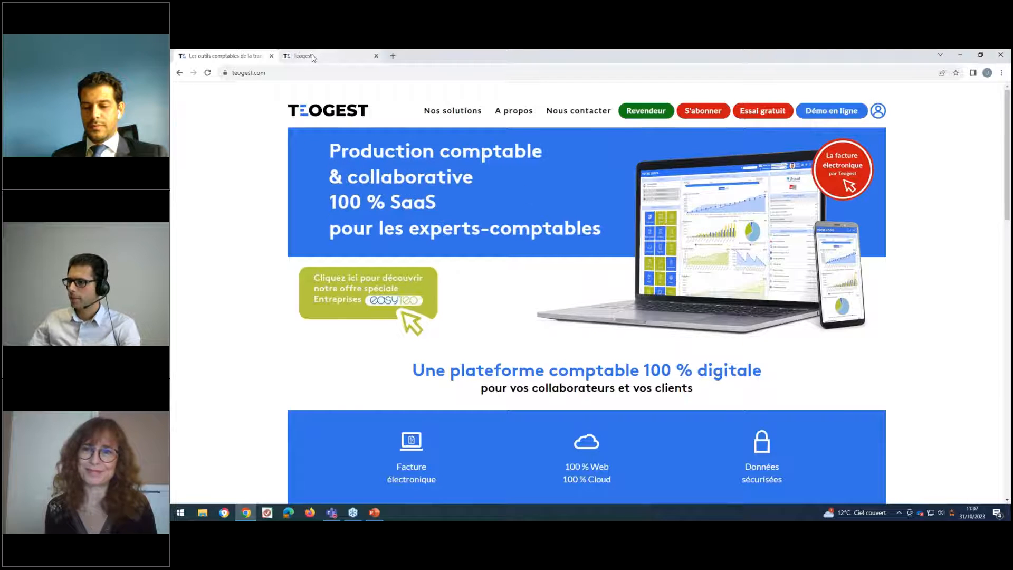
click(312, 57)
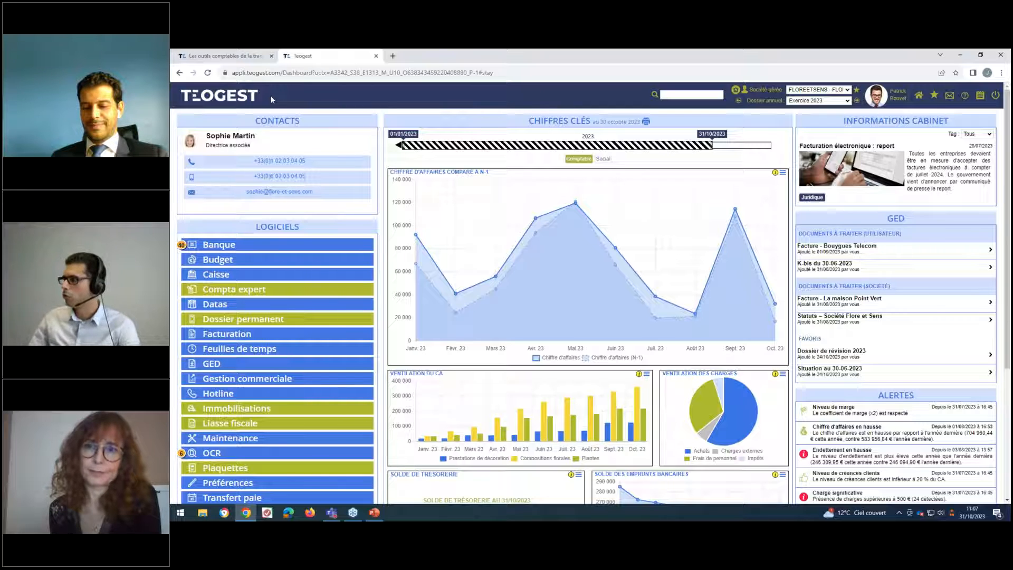
click(802, 90)
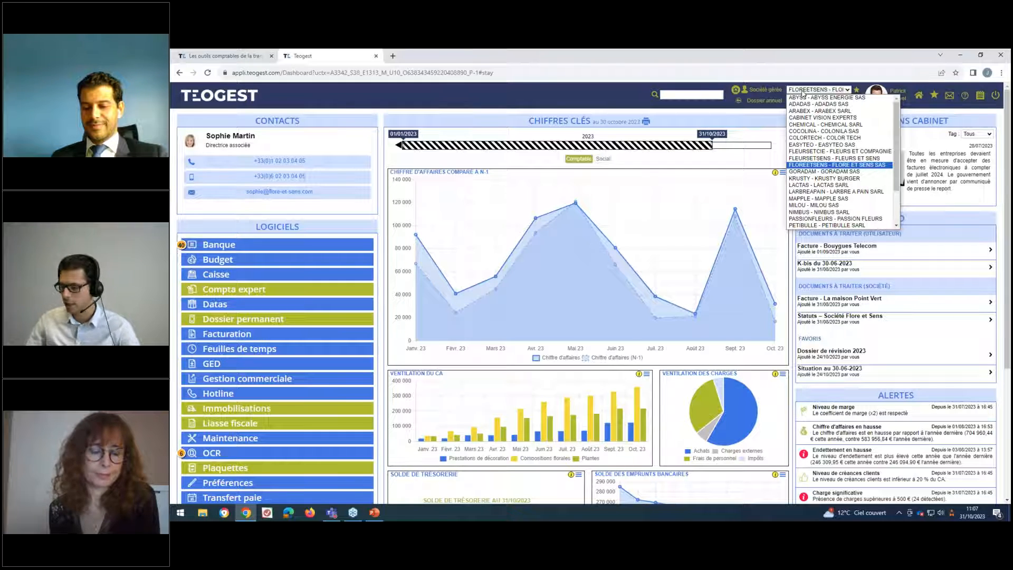
click(803, 90)
click(811, 101)
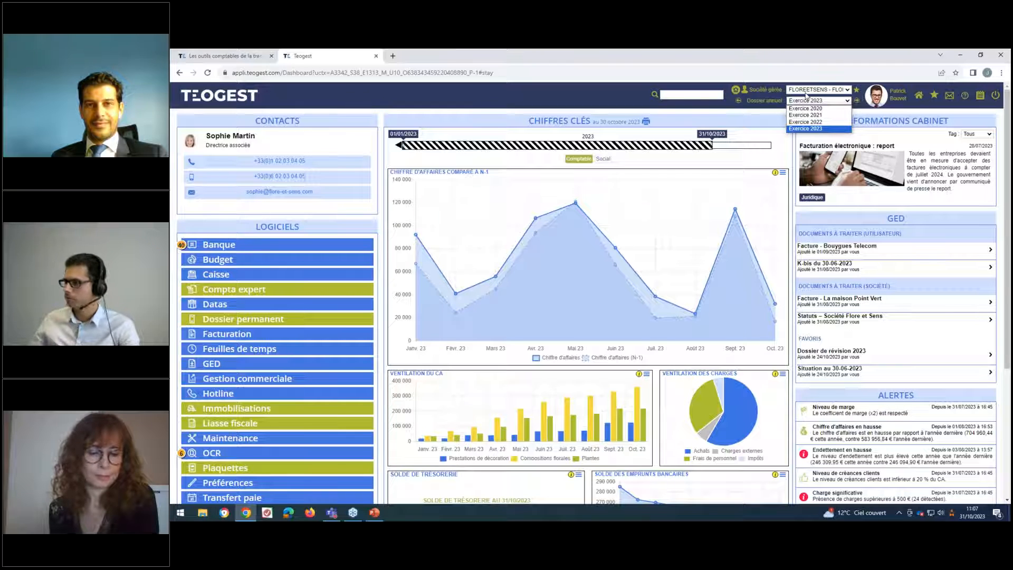
click(634, 102)
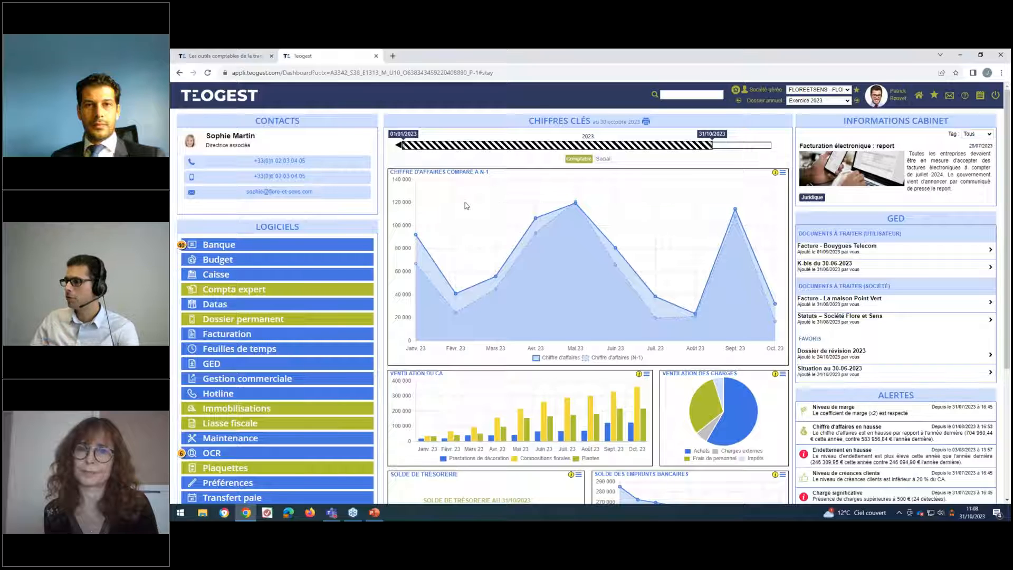
Examine the dashboard's key figures charts, software list, documents, alerts and useful links
scroll(465, 201, down, 3)
scroll(413, 240, down, 3)
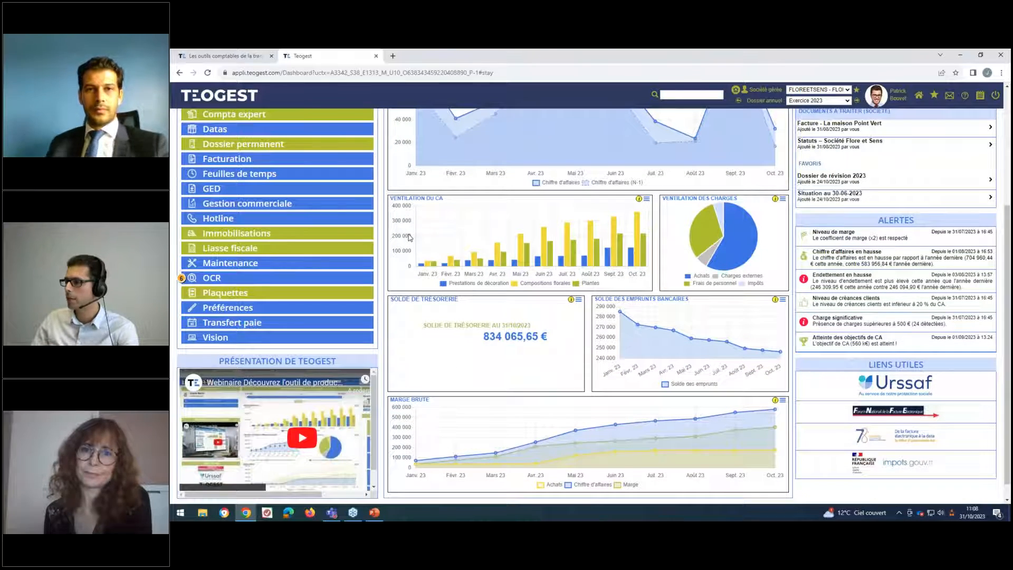
scroll(410, 237, up, 2)
scroll(409, 237, up, 5)
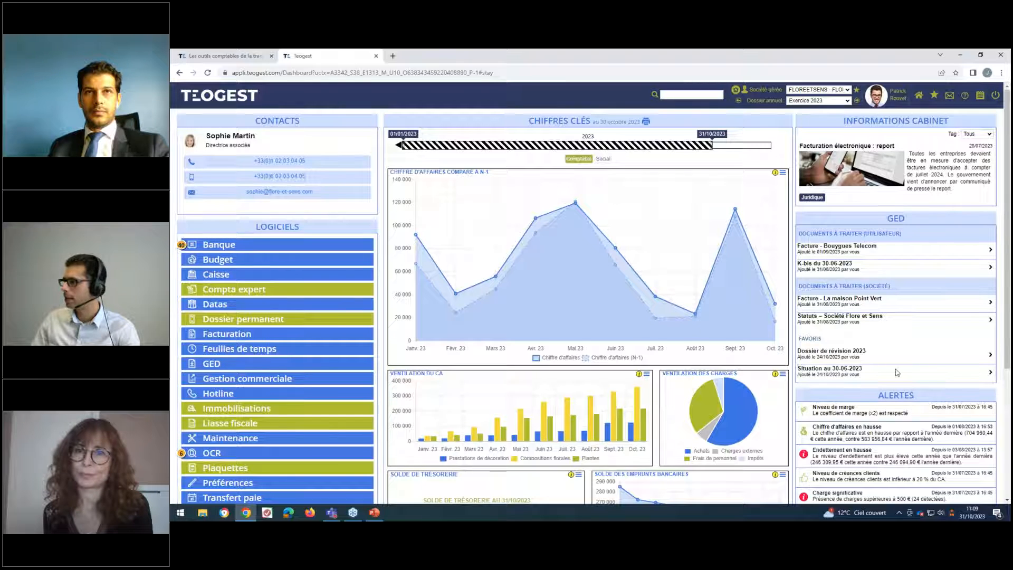
scroll(897, 372, down, 2)
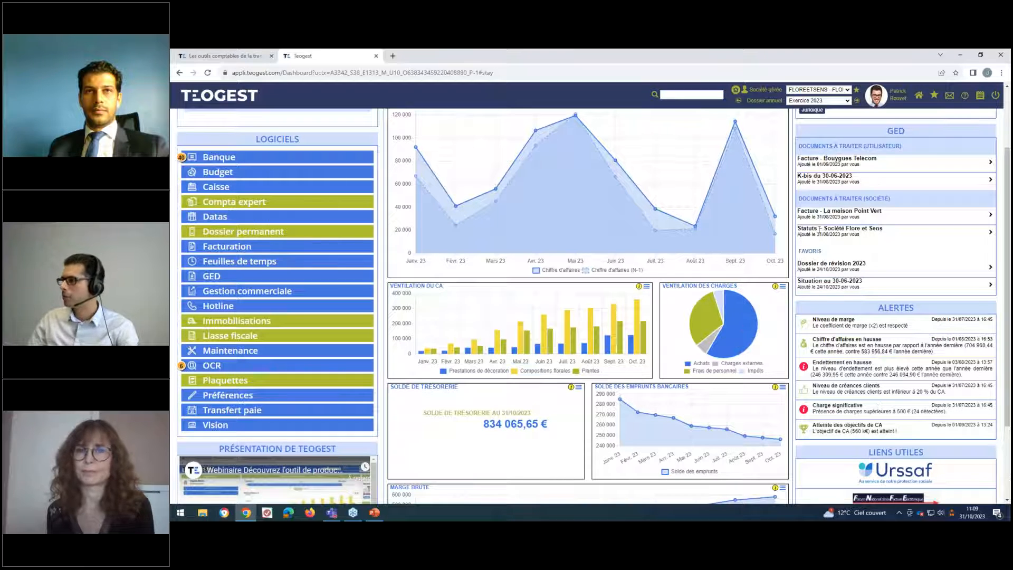
Open the cabinet's news article "Facturation électronique : report" and close it to return to the dashboard
scroll(820, 236, up, 2)
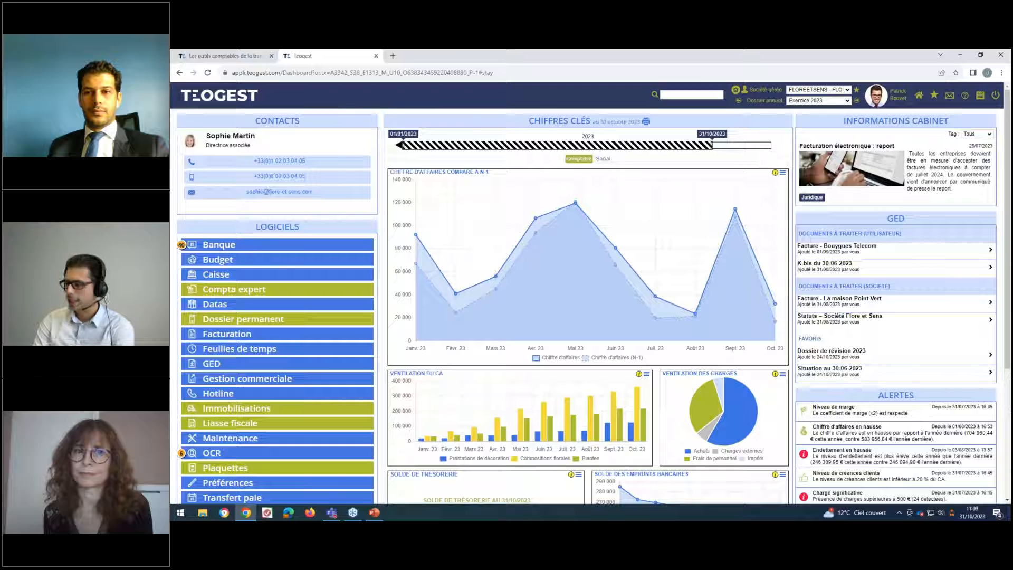
click(864, 150)
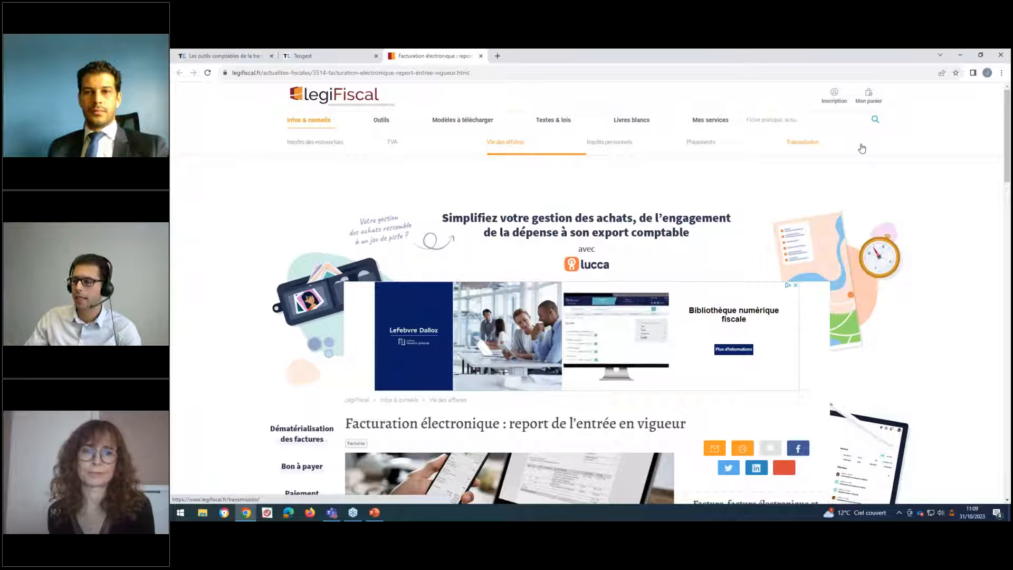
click(481, 56)
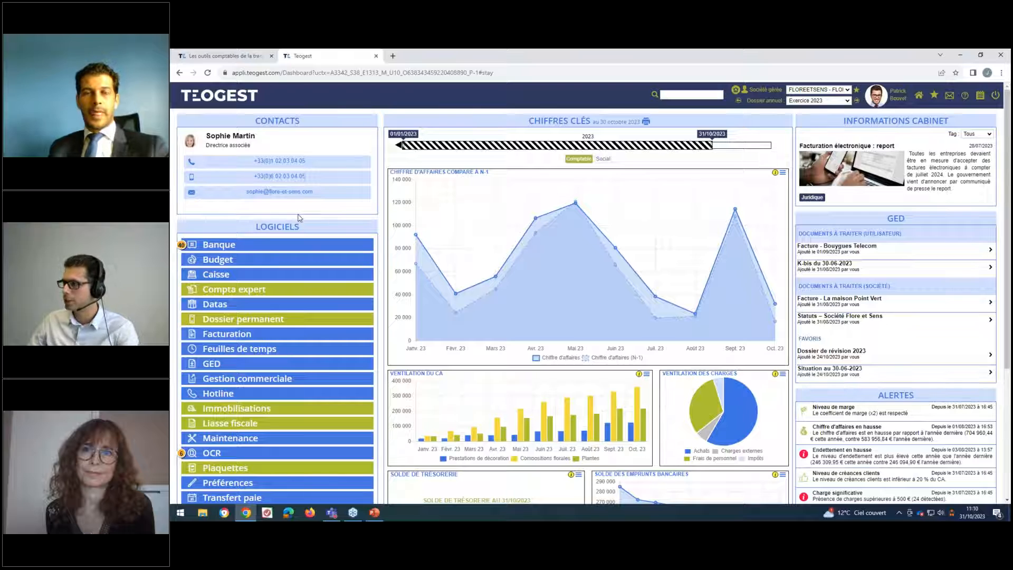
Search the application's functions for "saisi" and return to the dashboard home
click(677, 96)
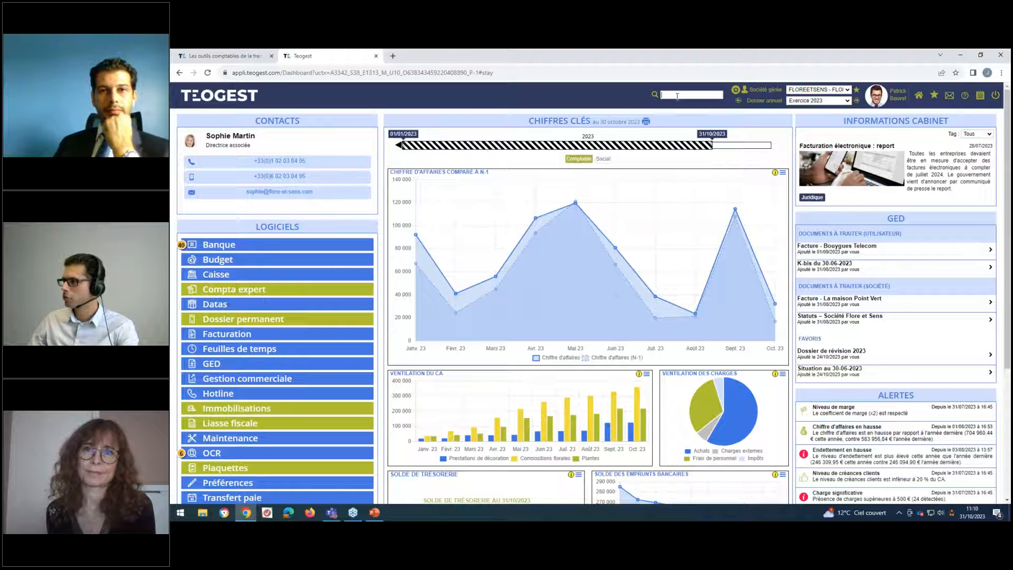
text(sa)
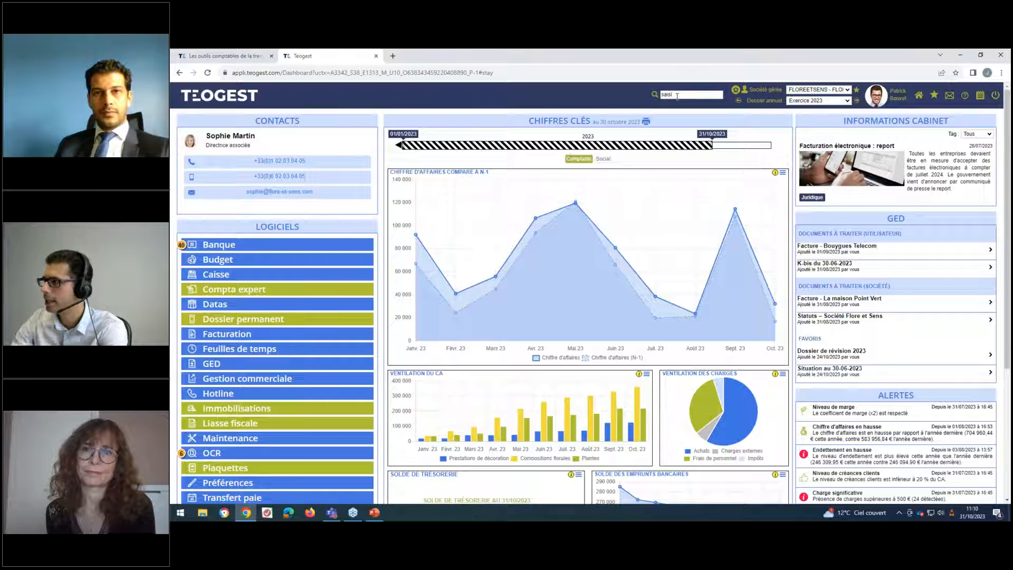
text(isi)
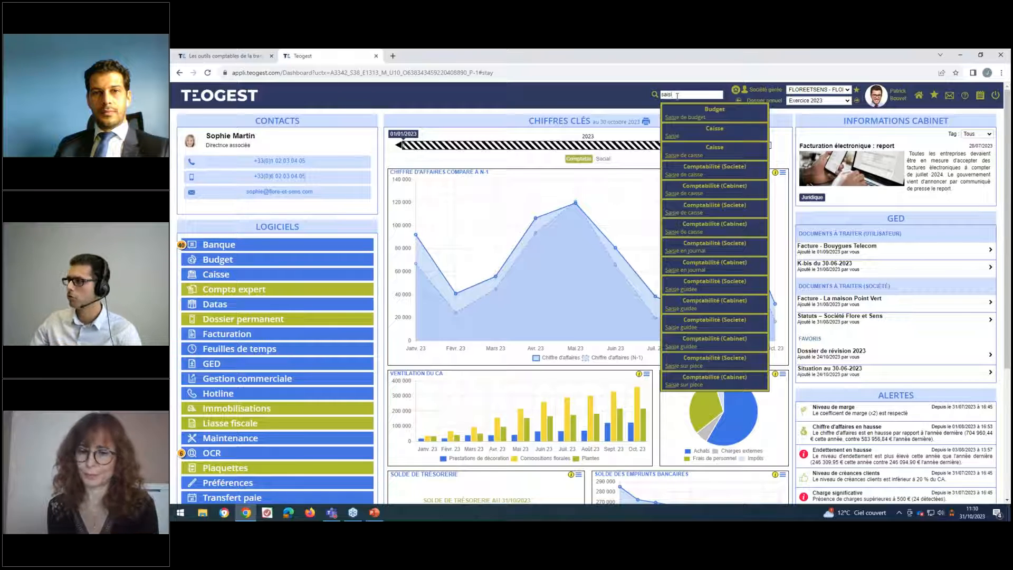
click(920, 97)
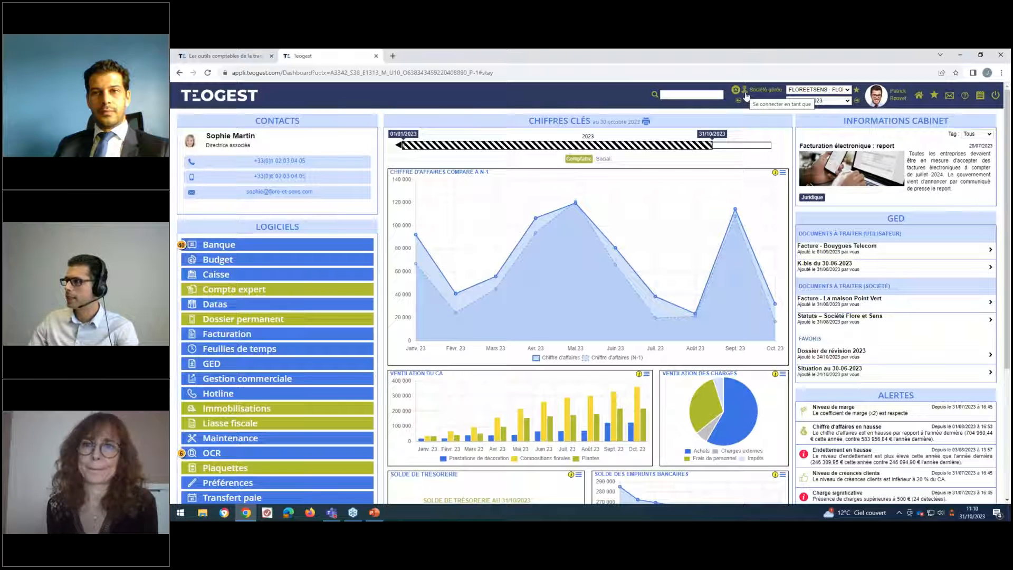
Connect as the client's Directrice associée user to view the client dashboard, and reconnect as the expert-comptable
click(746, 92)
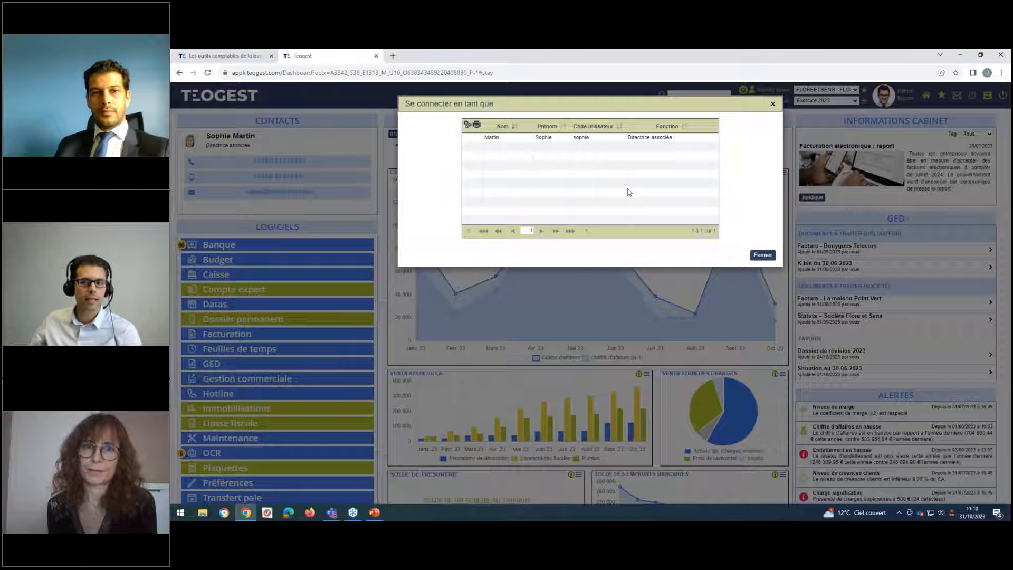
click(547, 139)
click(671, 313)
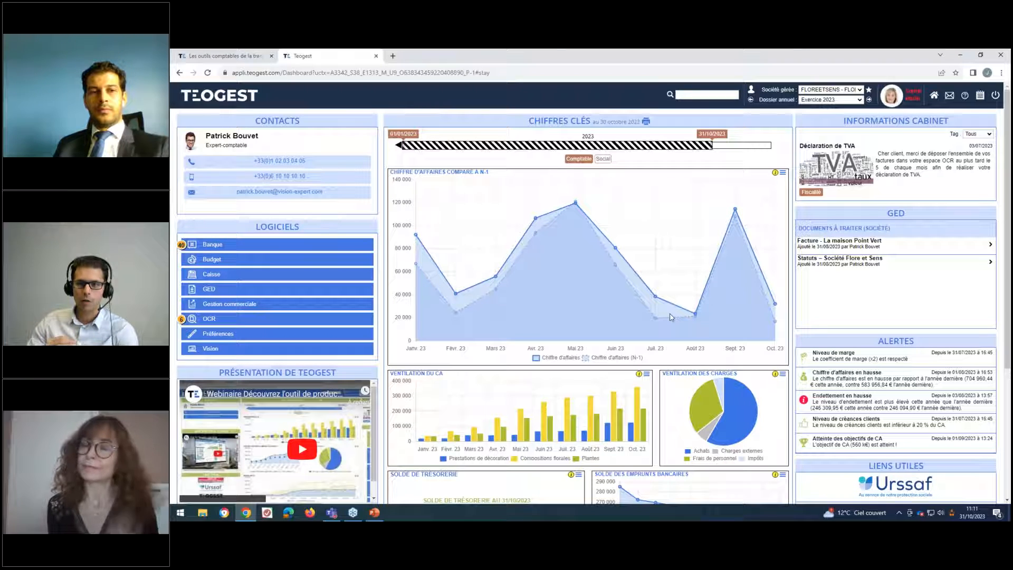
click(756, 91)
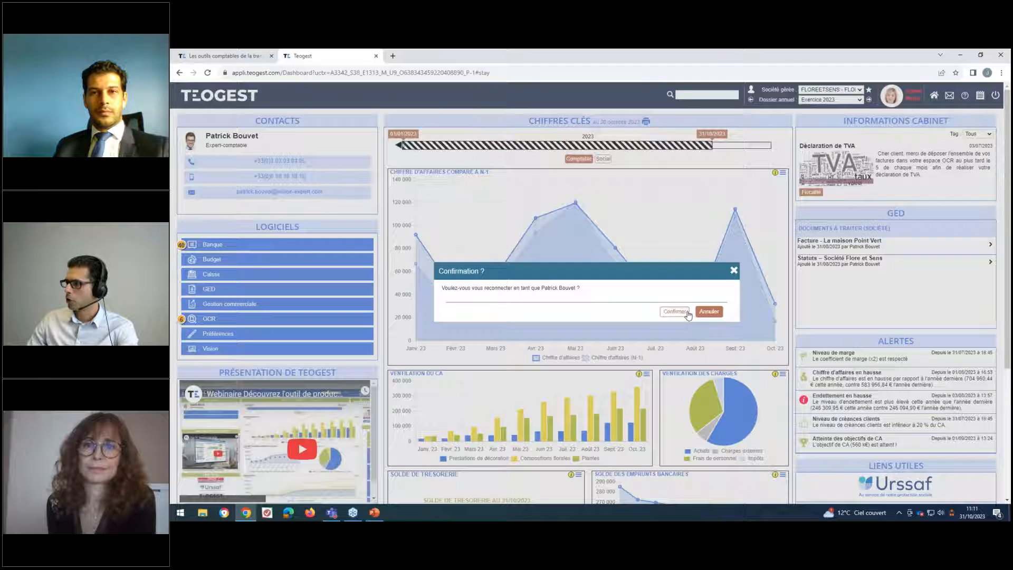
click(686, 312)
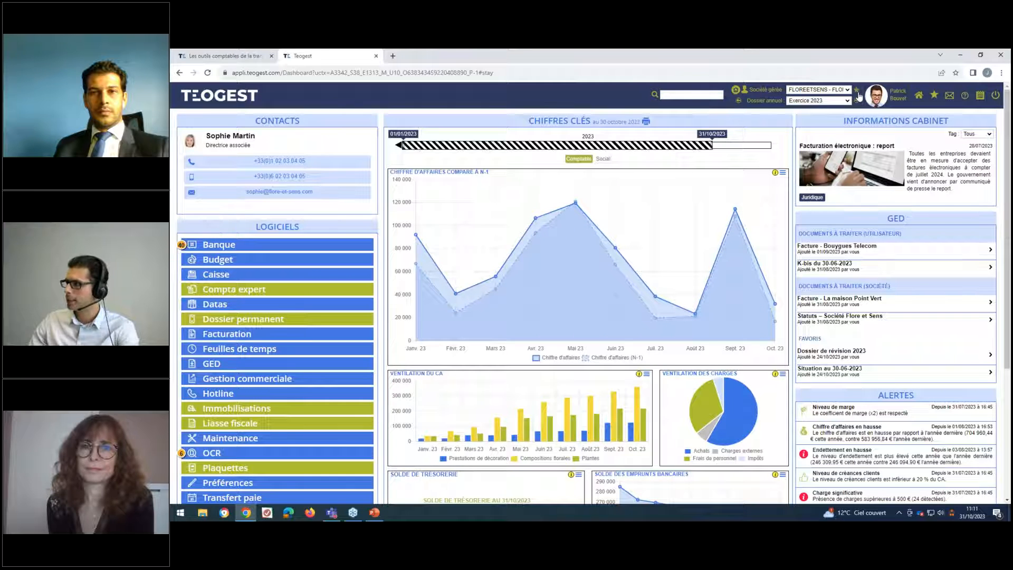
Read the Flore et Sens summary sheet down to its Bloc-Notes for cabinet staff, and close it
click(859, 95)
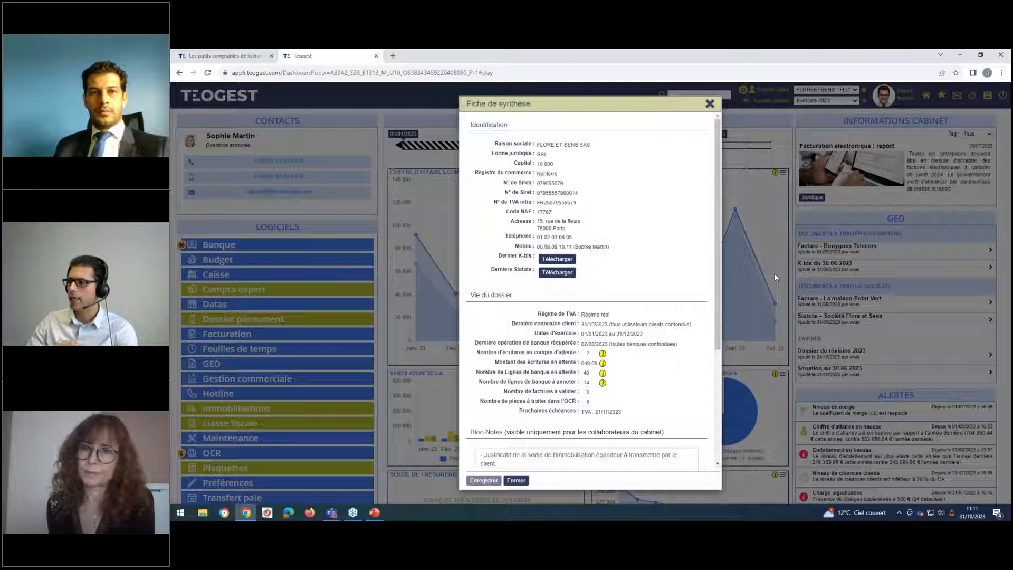
scroll(661, 340, down, 3)
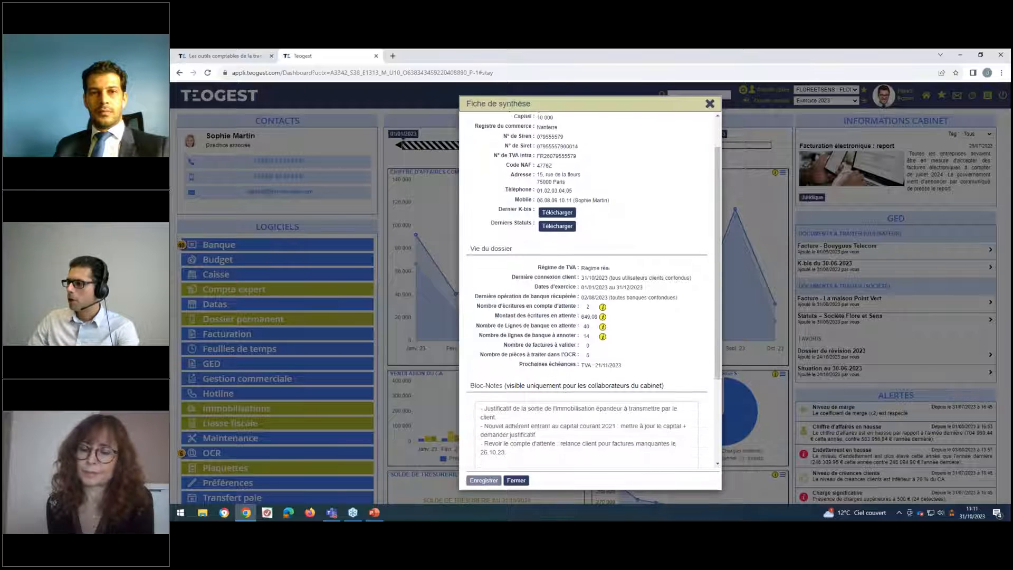
drag(670, 302, 507, 308)
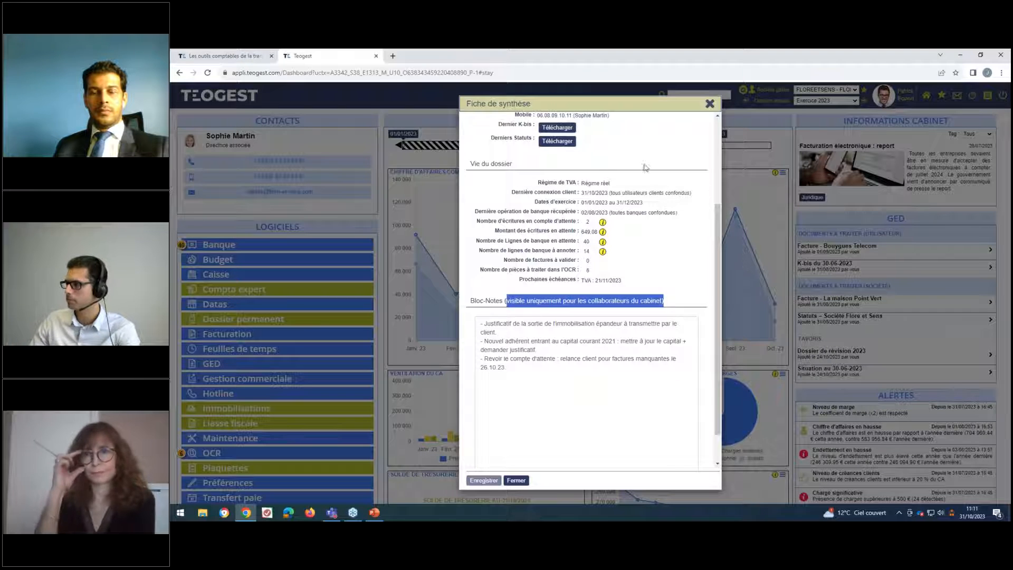
click(707, 105)
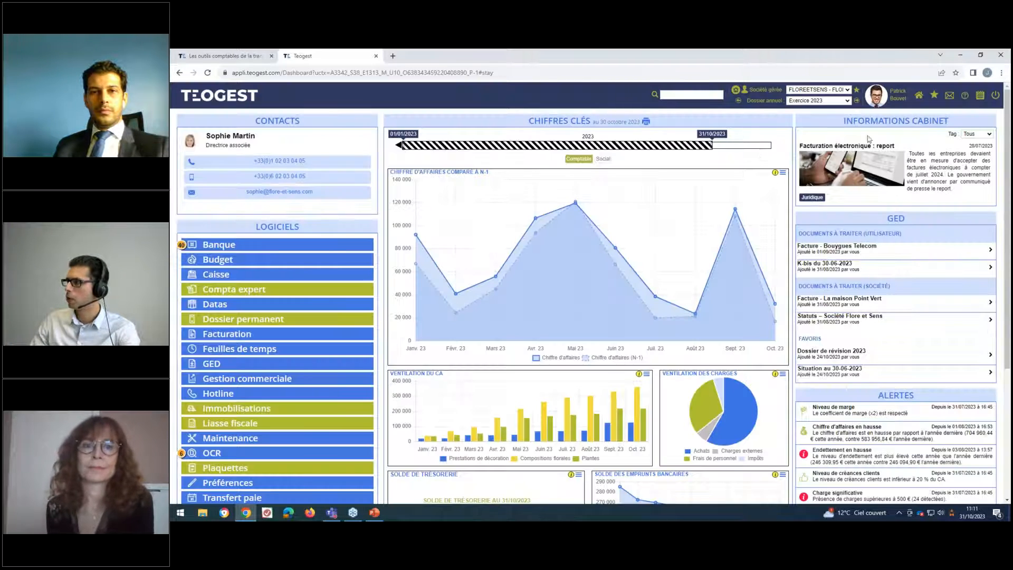
Review the global summary's work in progress and the files concerned by the "Compte d'attente non soldé" alert
click(934, 97)
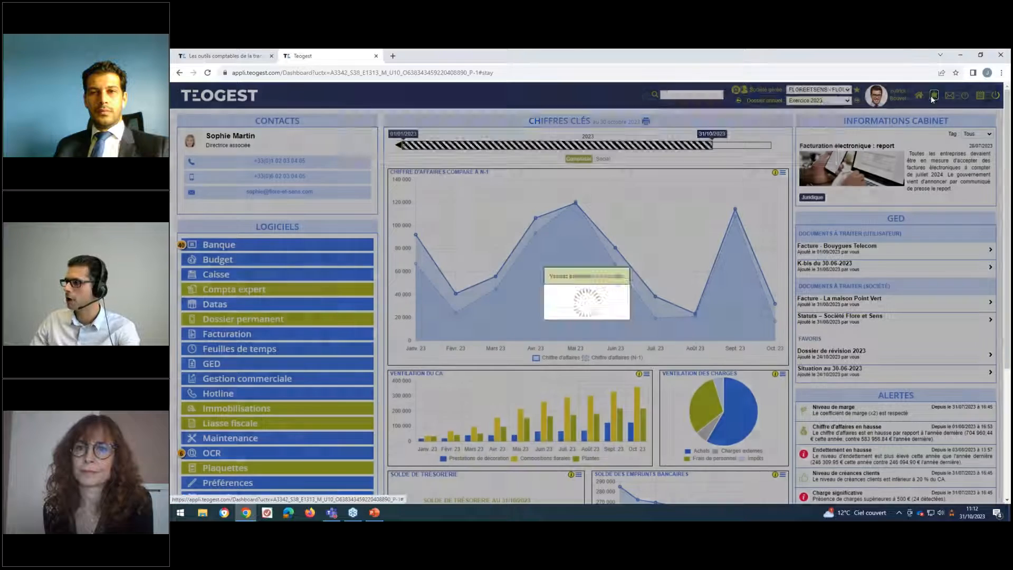
click(380, 126)
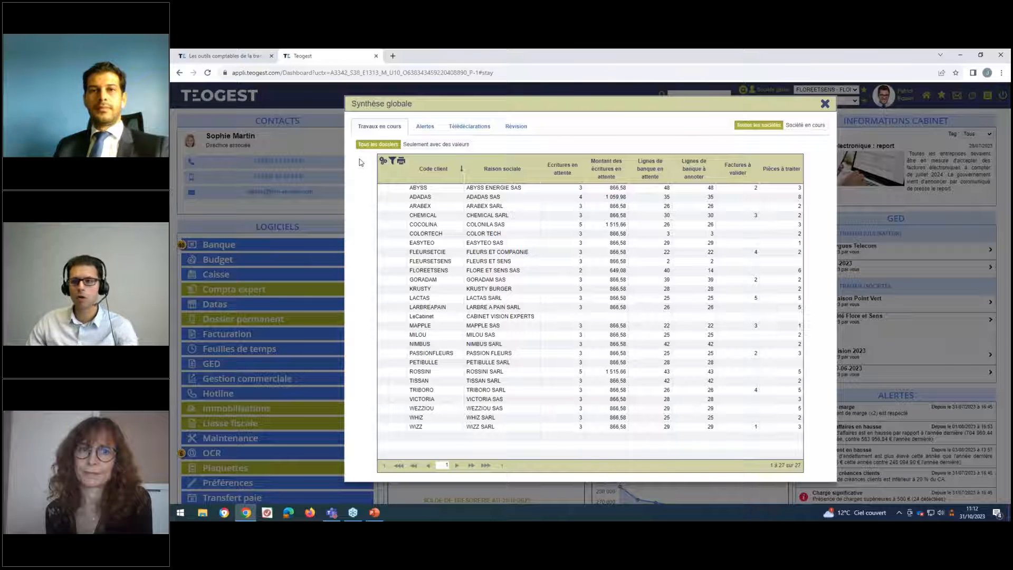
click(424, 126)
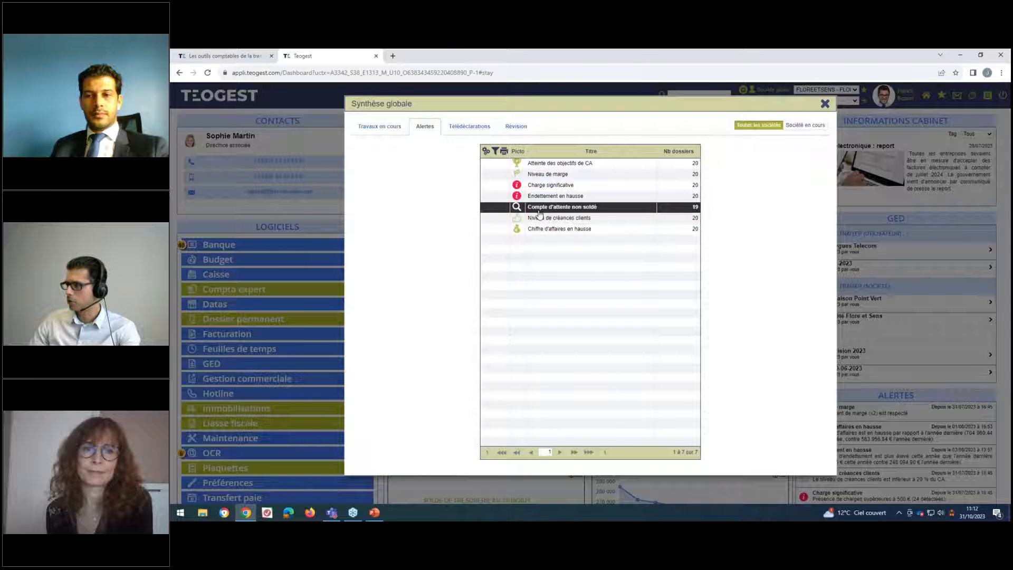
click(525, 231)
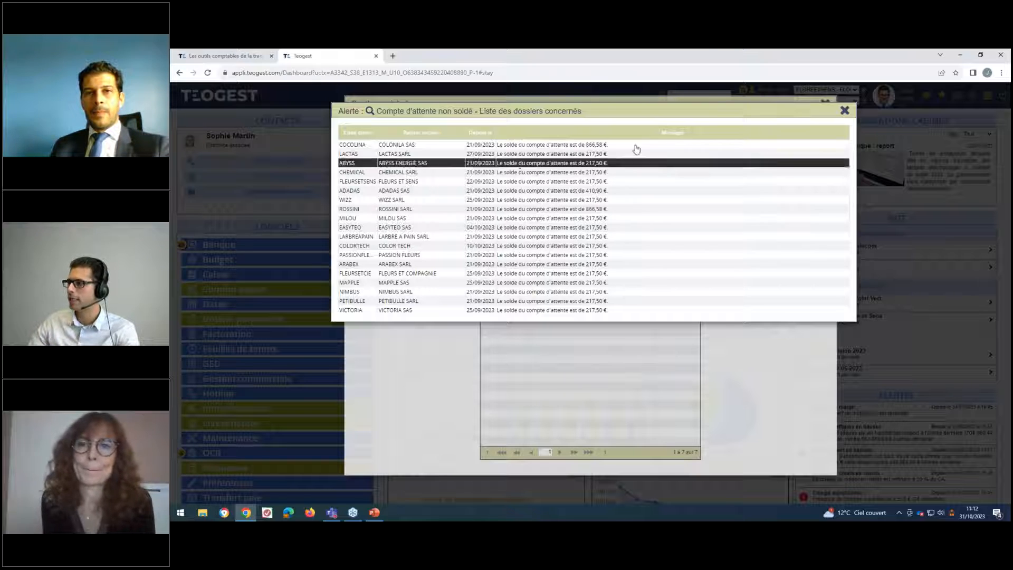
click(844, 111)
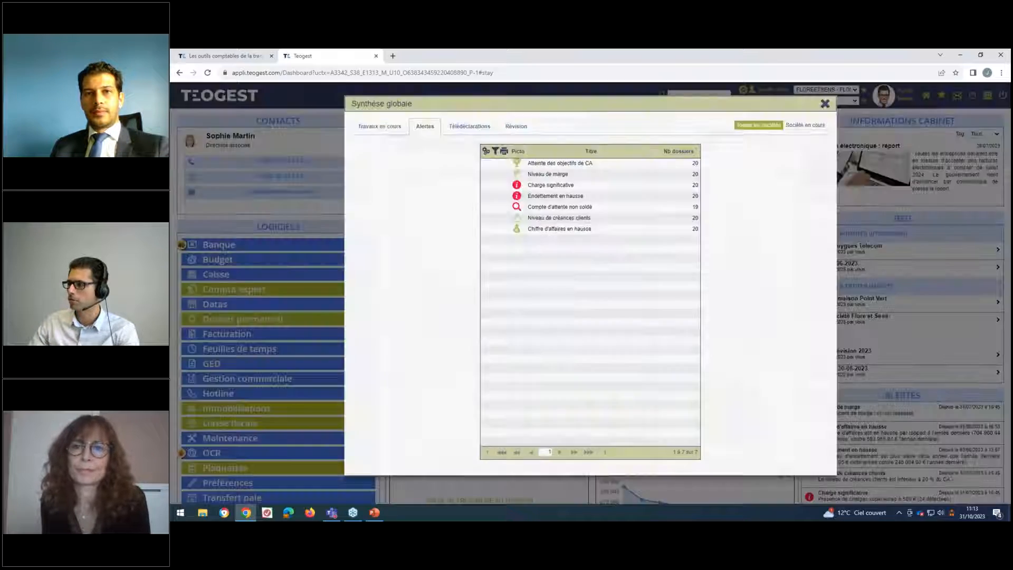
Review the 2023 télédéclarations of all companies in the global summary and consult the legend of abbreviations and colours
click(461, 132)
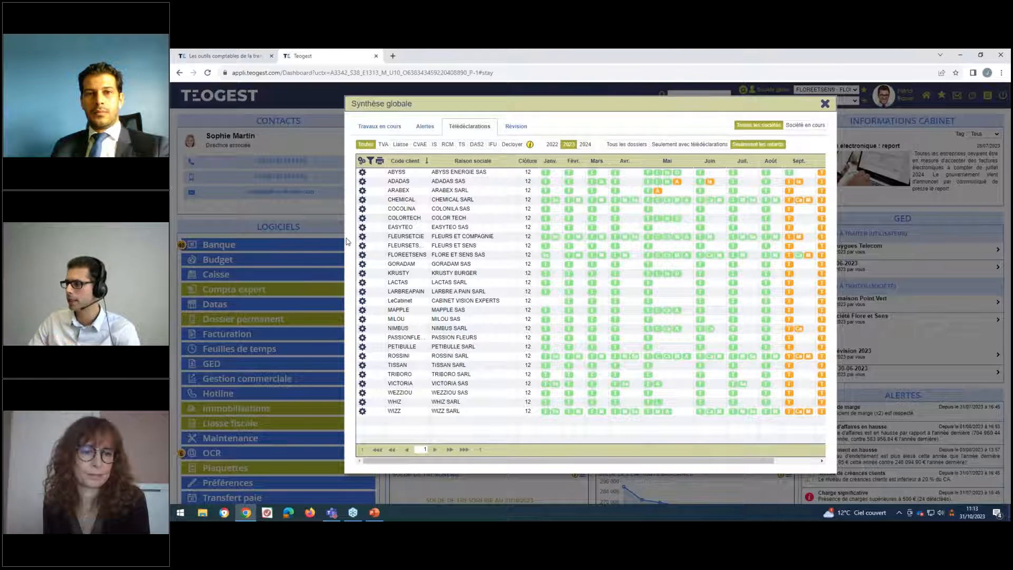
click(531, 146)
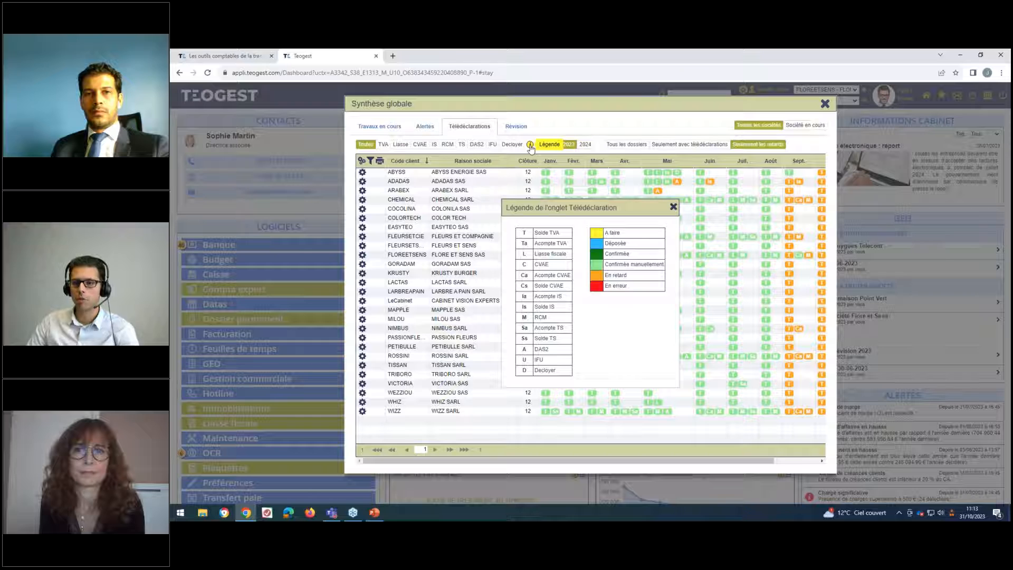
click(674, 207)
Review the files' revision progress, including the cycle detail for LARBRE A PAIN SARL, and close the global summary from its work in progress
click(516, 127)
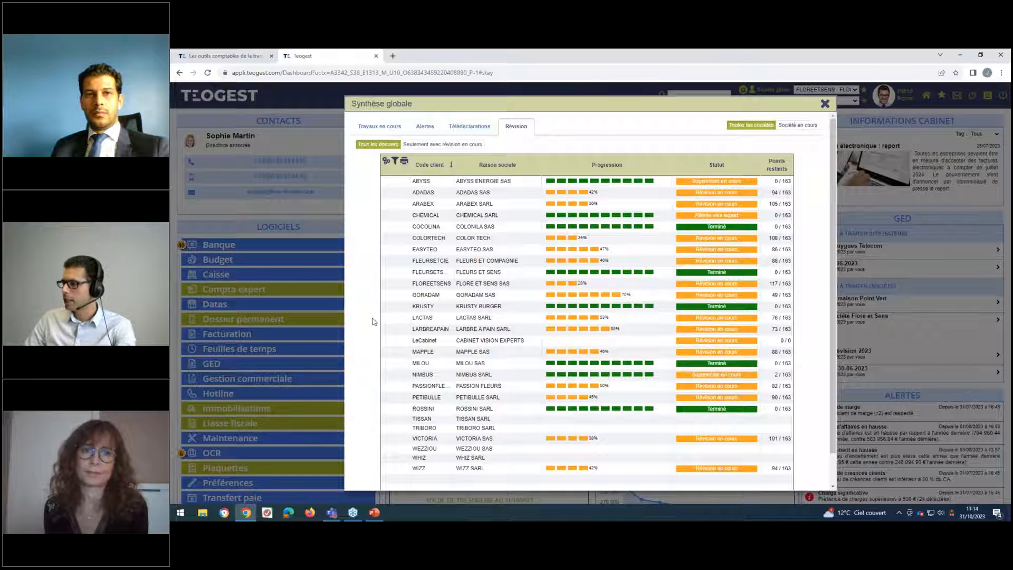
click(426, 332)
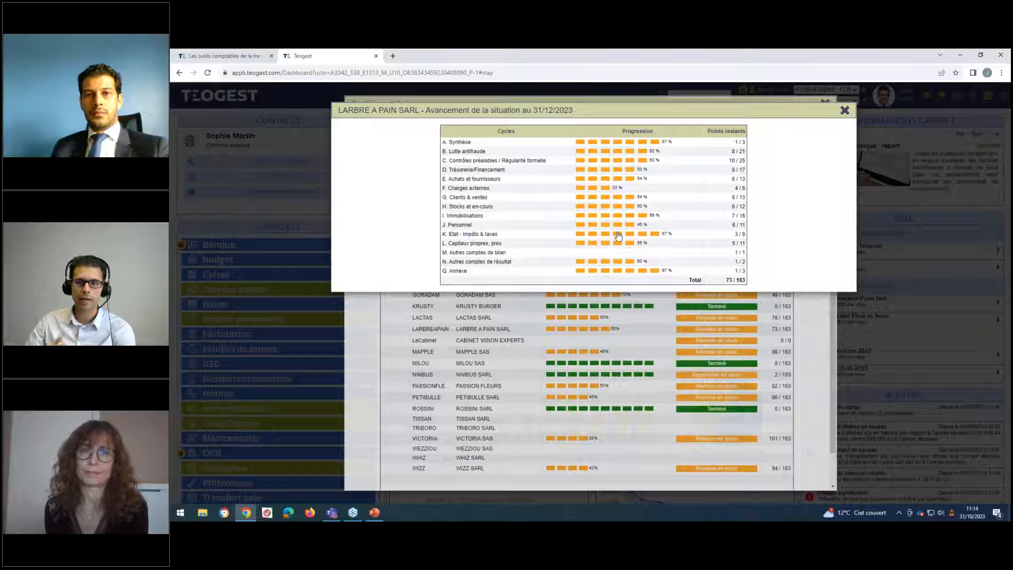
click(844, 110)
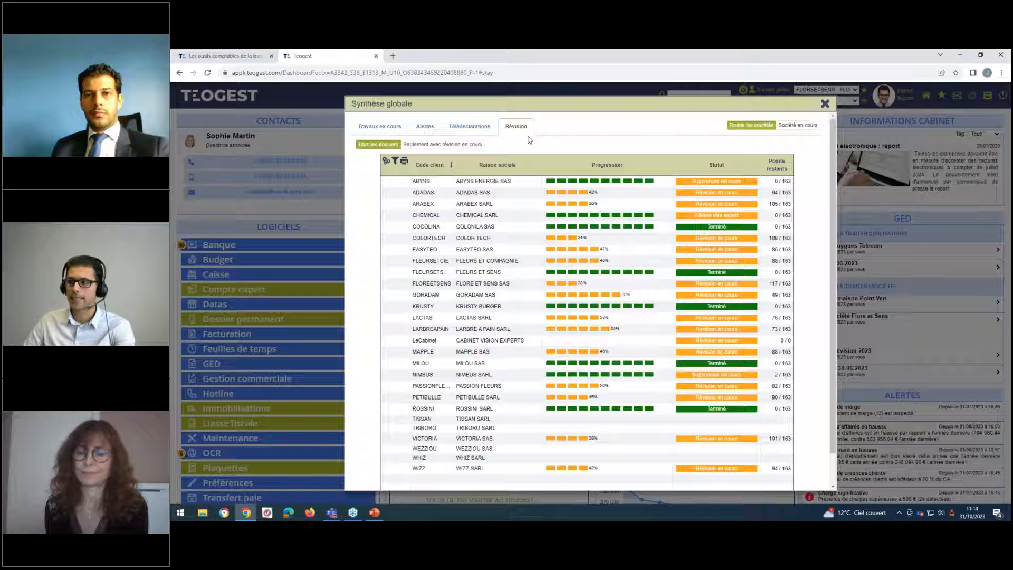
click(380, 127)
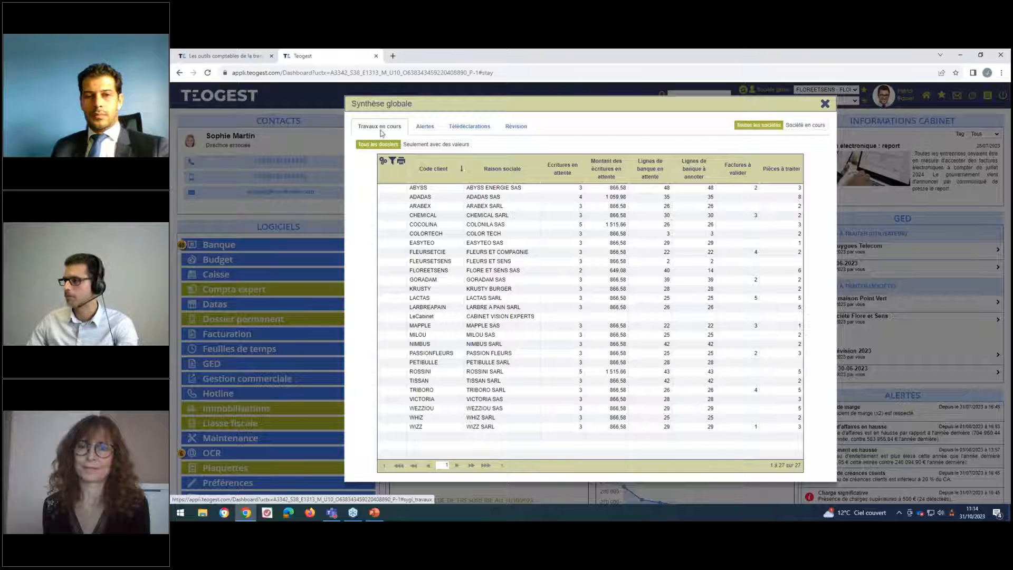
click(825, 103)
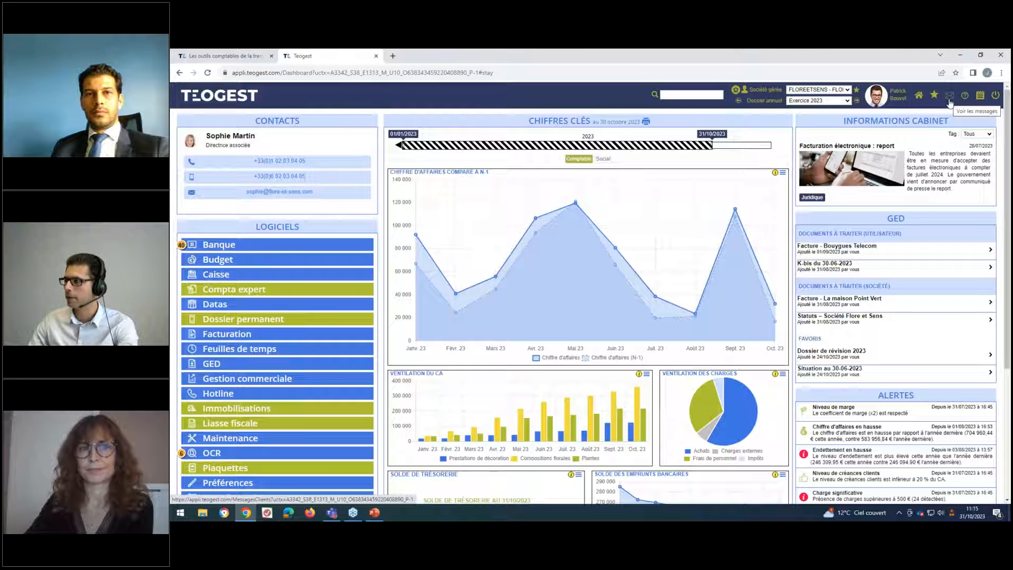
Read the received message "Informations produits n°70 du 24/09/2023" through to its end and close it
click(949, 102)
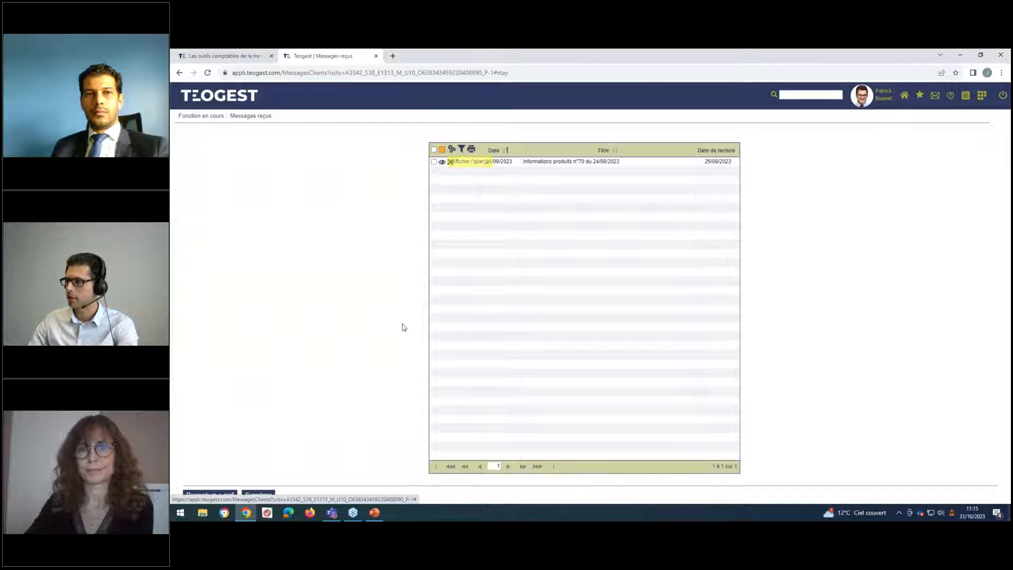
click(446, 162)
scroll(572, 283, down, 1)
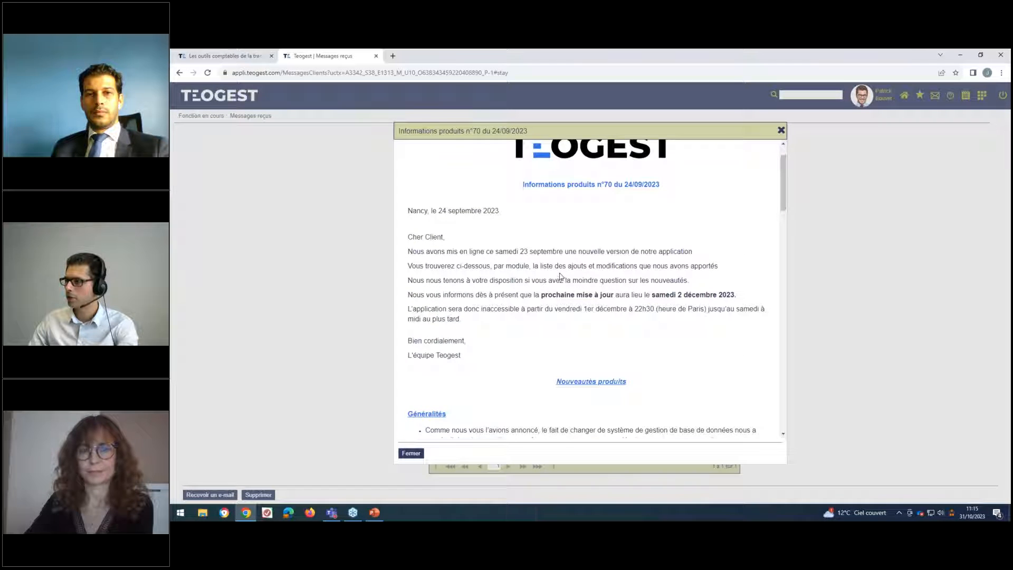
scroll(560, 277, down, 1)
scroll(554, 278, down, 1)
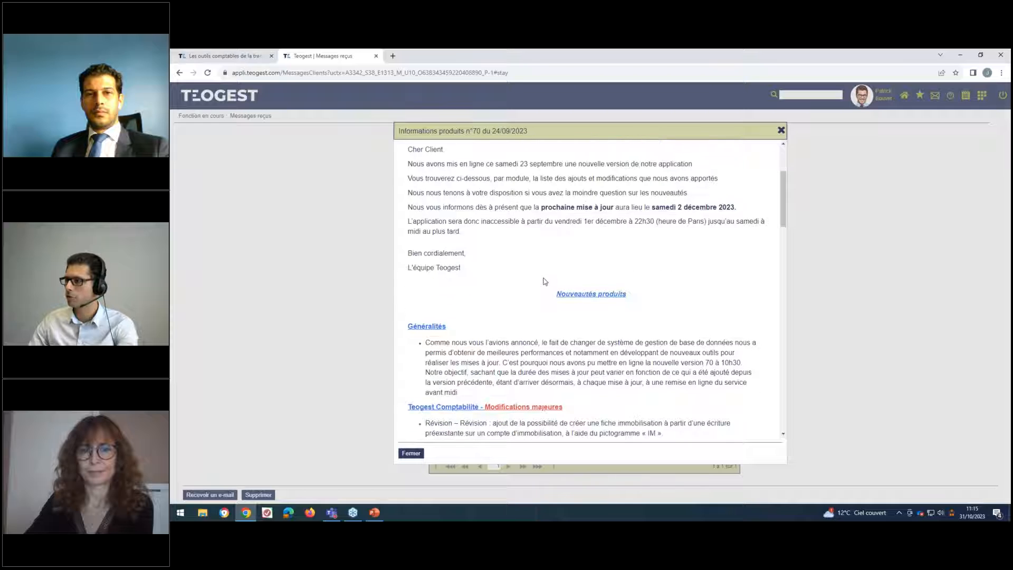
scroll(545, 281, down, 3)
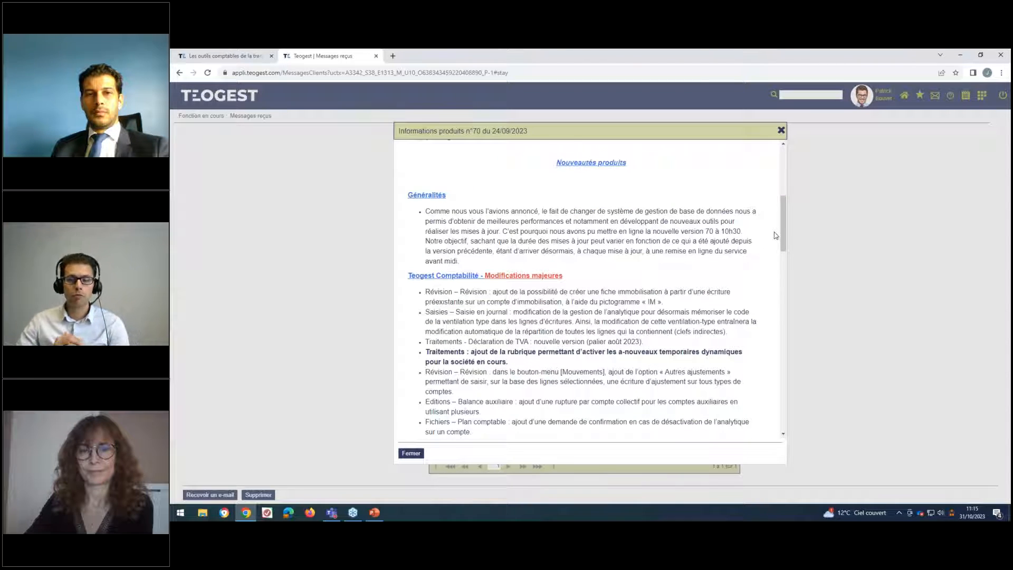
drag(787, 233, 794, 417)
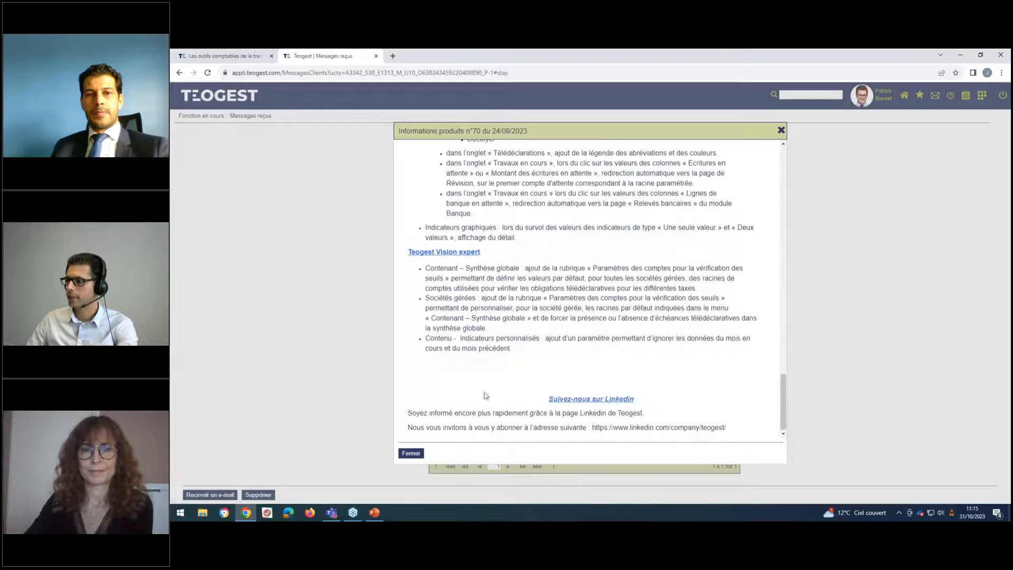
click(402, 453)
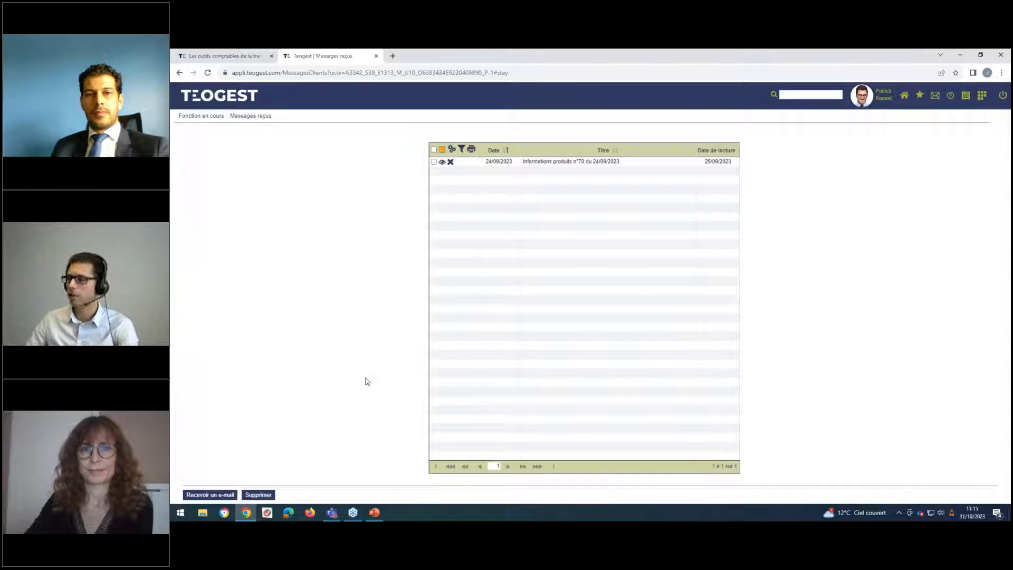
Review the webinar dates on the Teogest website's "Démo en ligne" page and return to the application
click(243, 56)
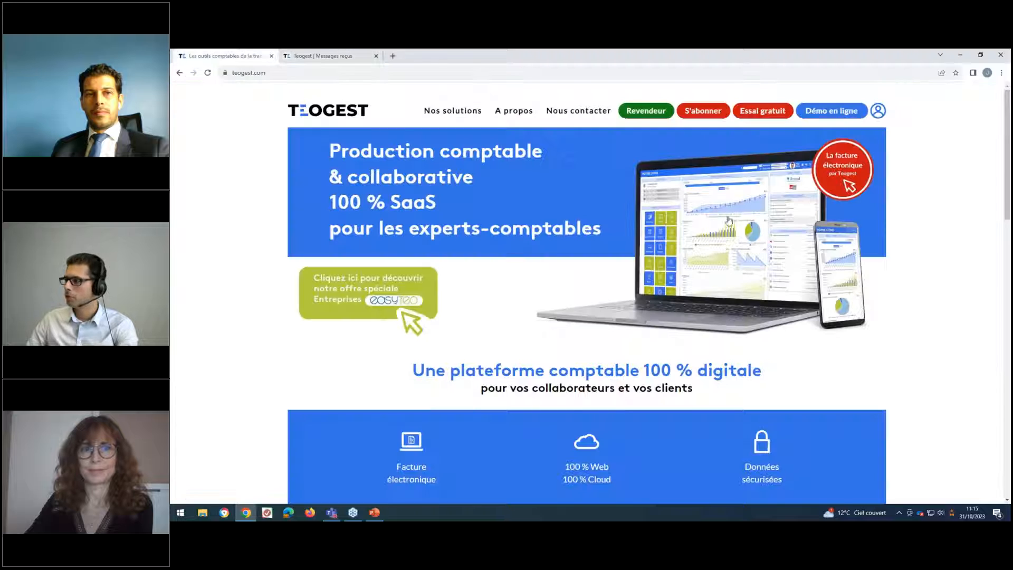
click(831, 112)
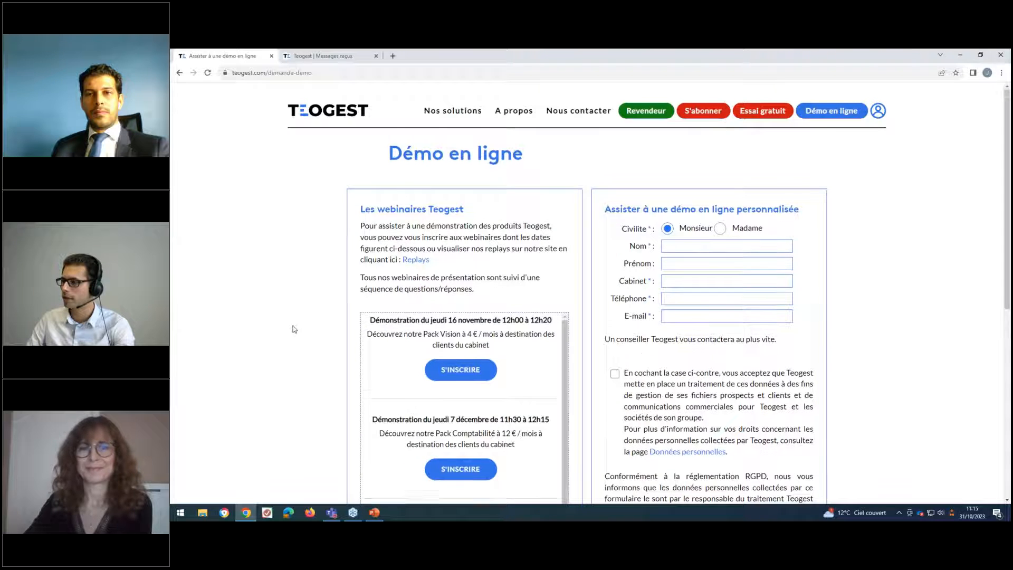
scroll(294, 329, down, 2)
scroll(459, 396, down, 1)
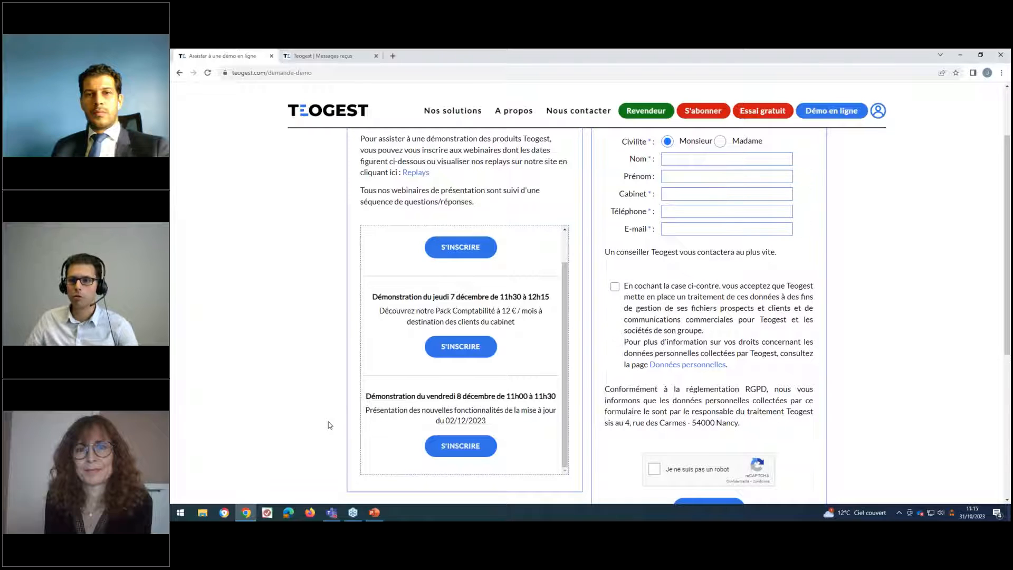
click(322, 55)
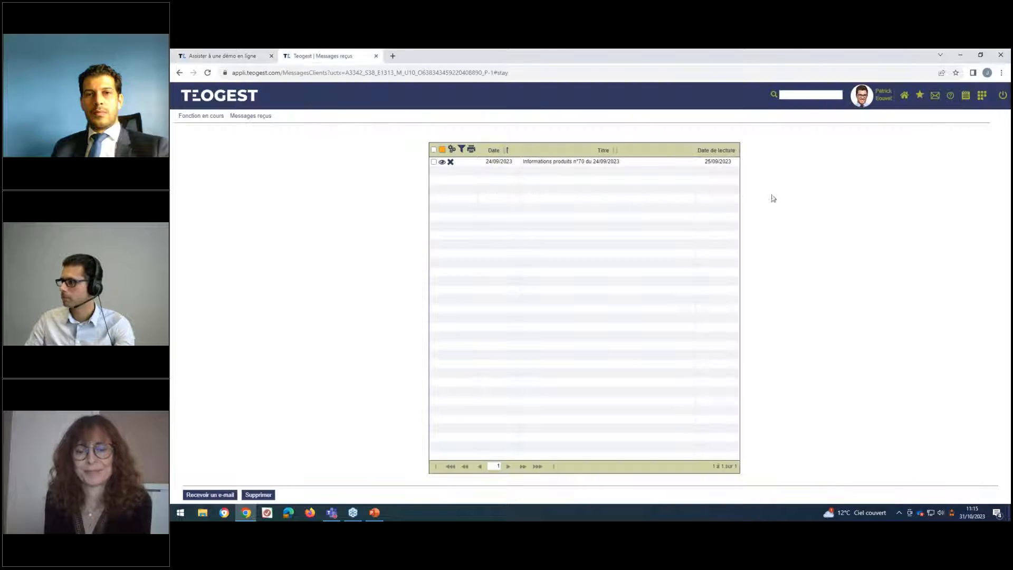
Search the Vision module's help for "graph", read the Chiffres clés "Présentation" topic on graphical indicators, and close the help
click(951, 96)
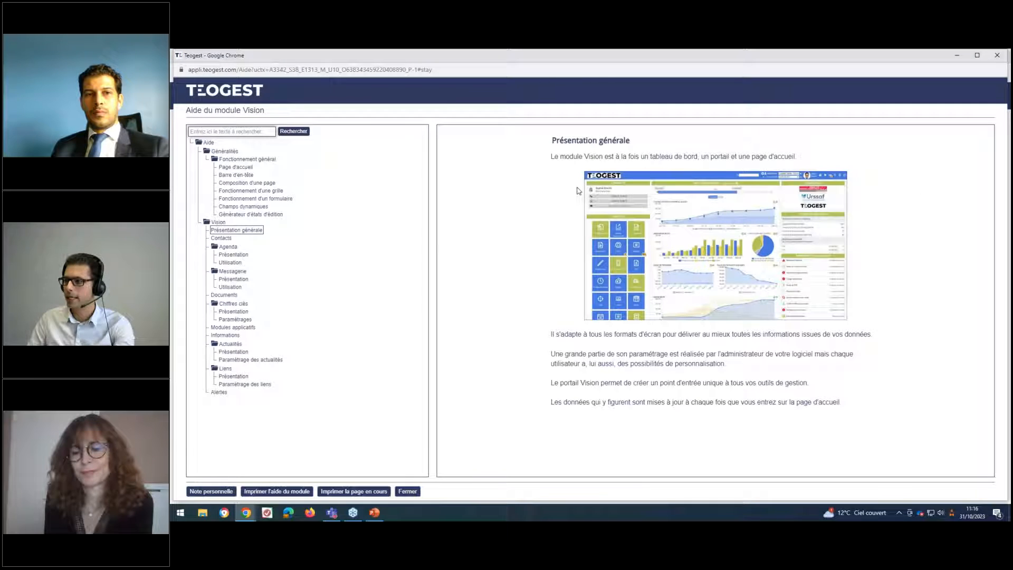
text(graph)
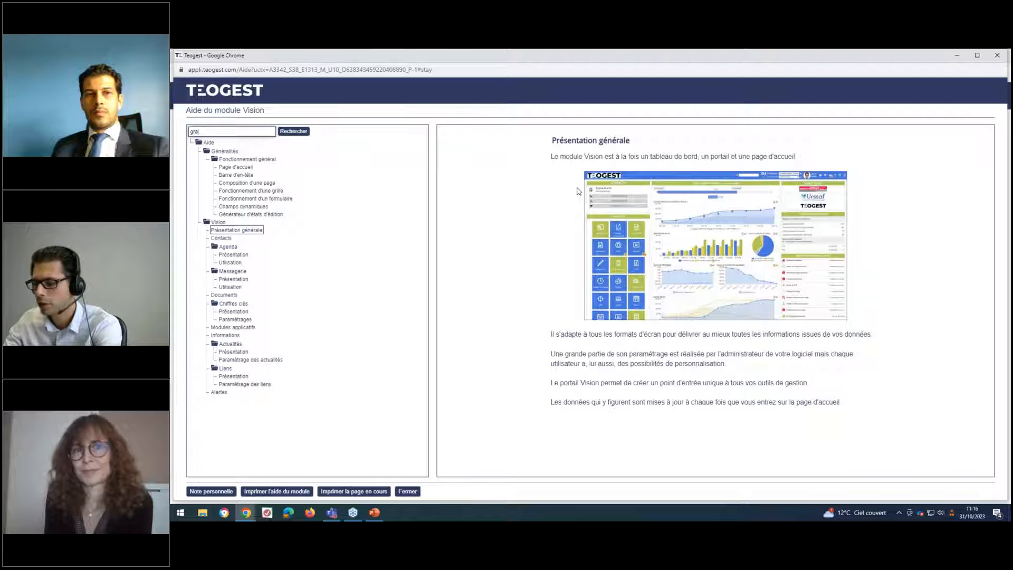
click(290, 133)
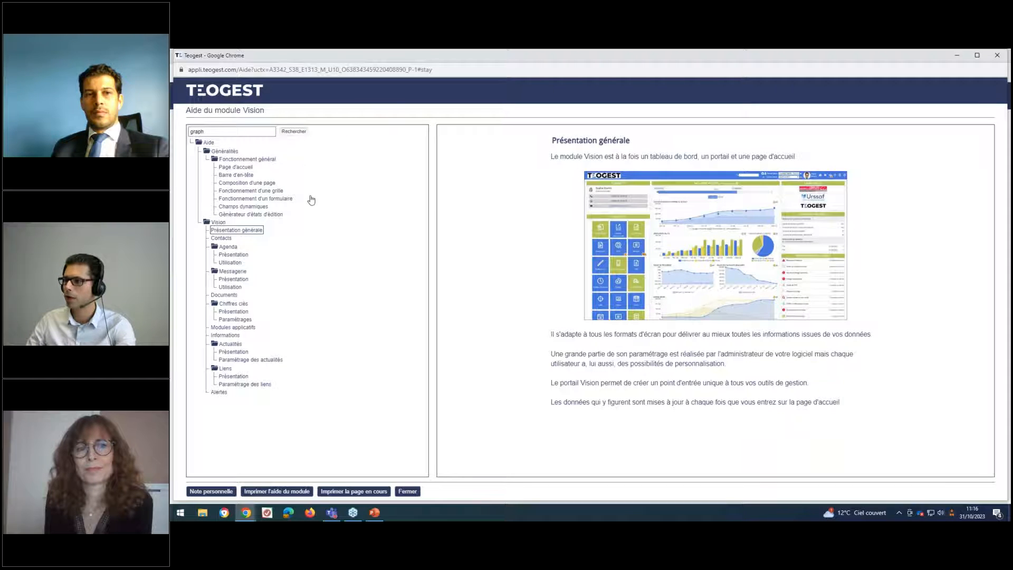
click(232, 191)
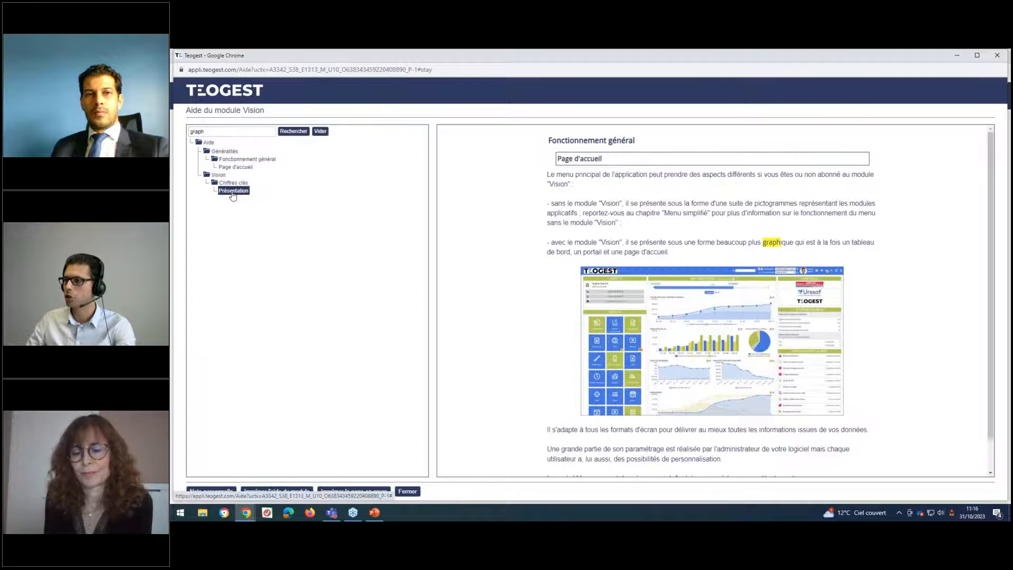
drag(579, 281, 597, 283)
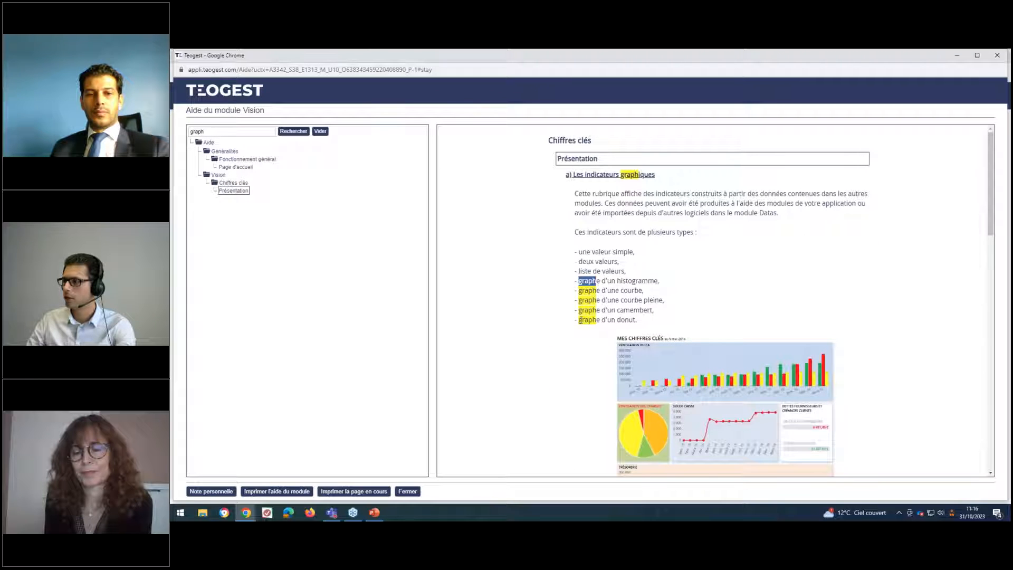
drag(579, 320, 597, 301)
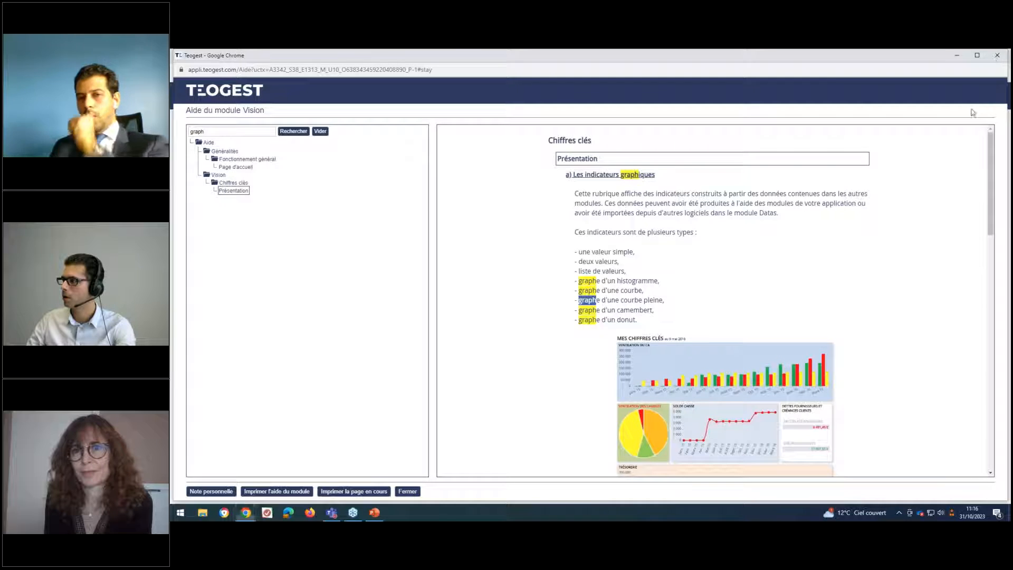
click(997, 55)
Return the application to its dashboard and the Teogest website to its home page, ending on the dashboard
click(982, 98)
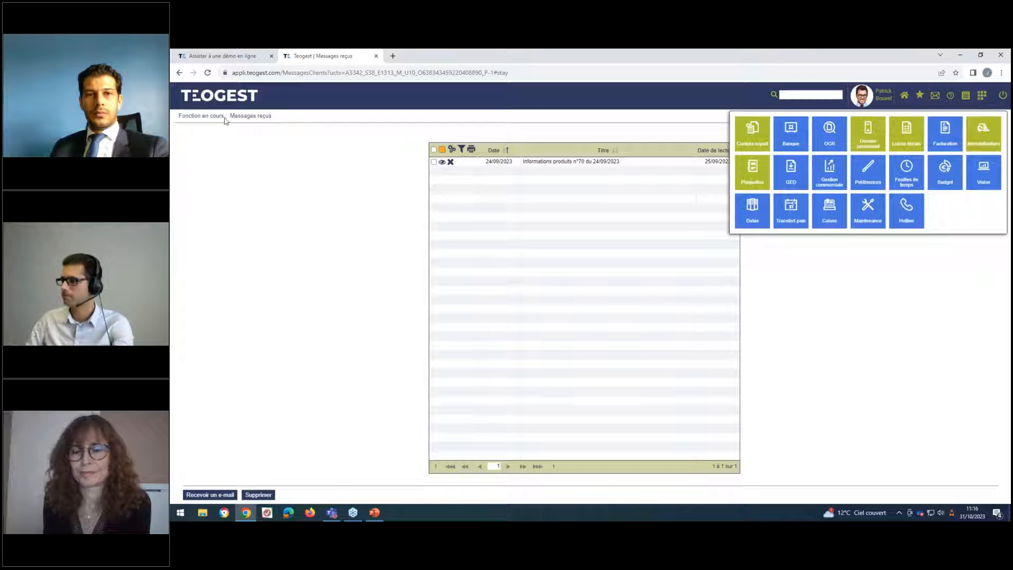
click(216, 104)
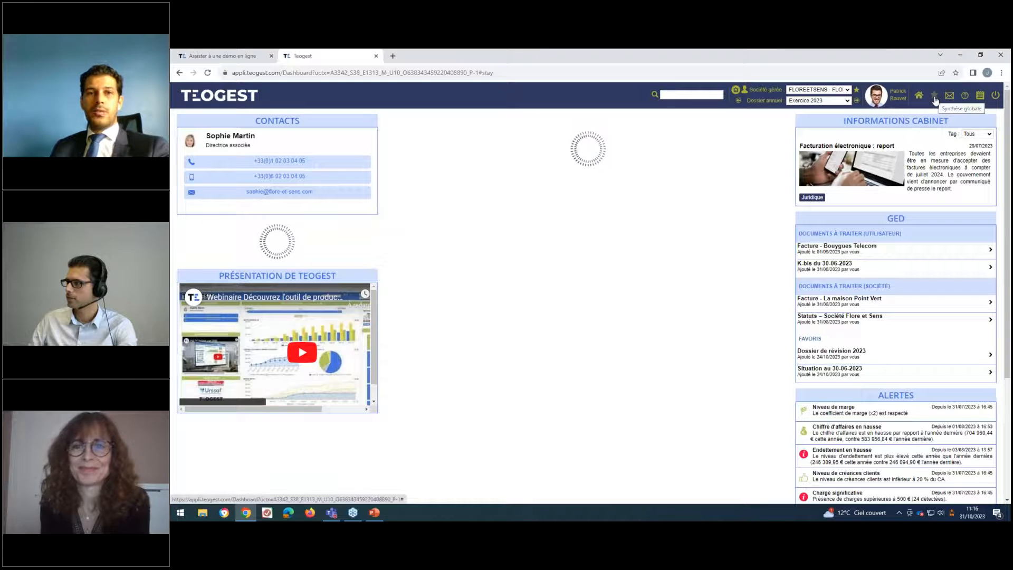
click(257, 57)
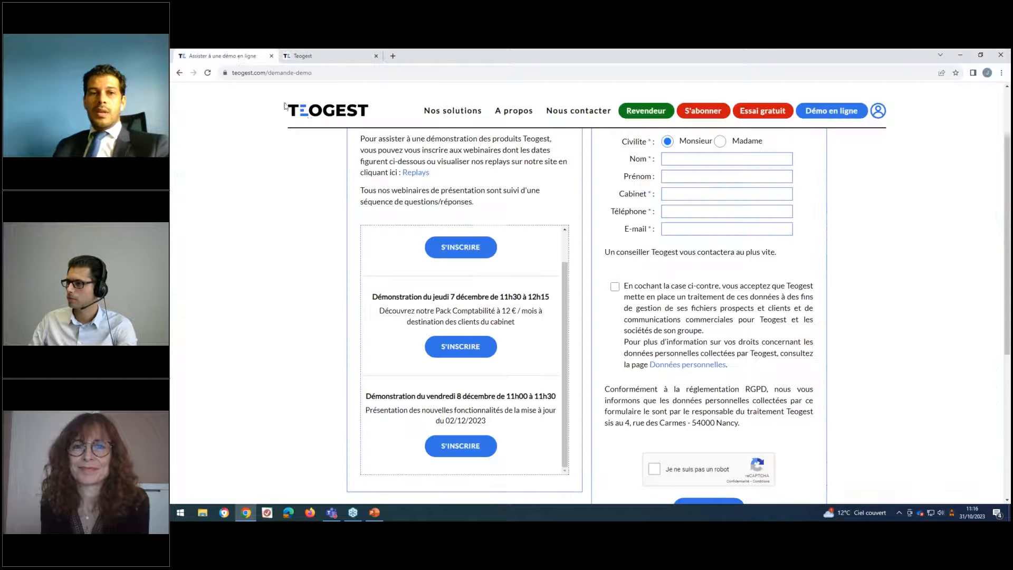
click(333, 112)
click(321, 56)
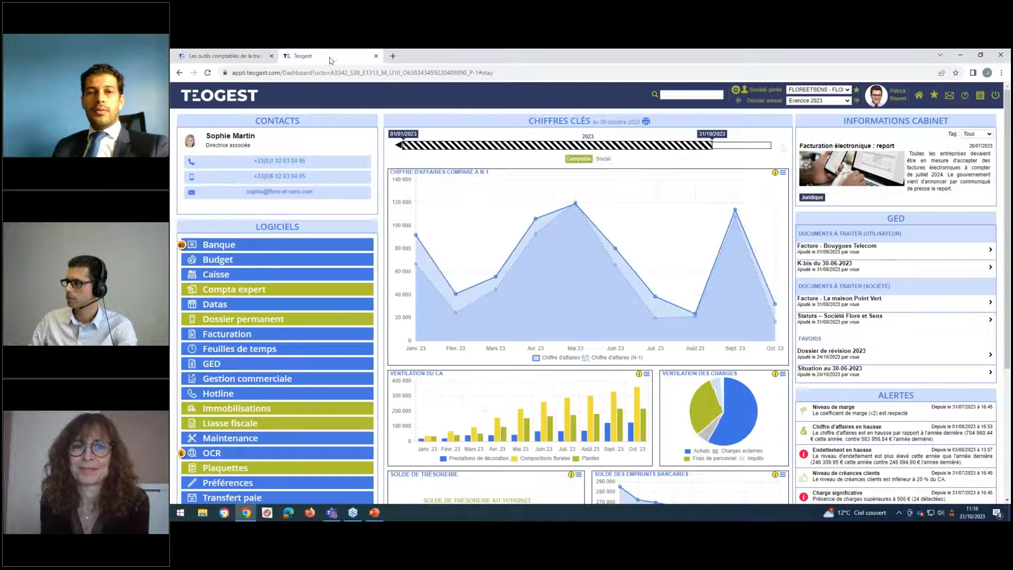
Review the global summary's alerts and the files concerned by the "Niveau de créances clients" alert
click(935, 96)
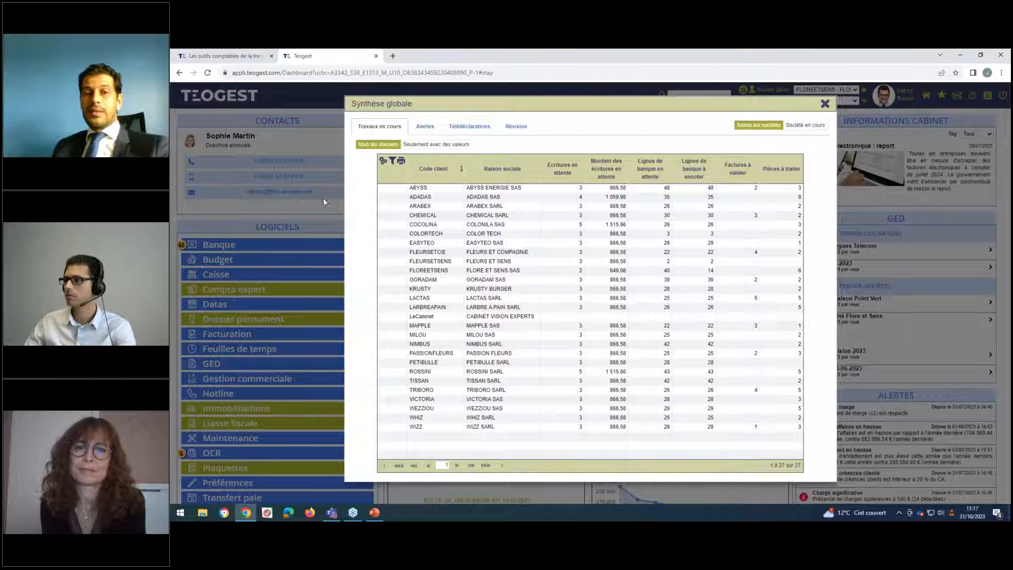
click(425, 126)
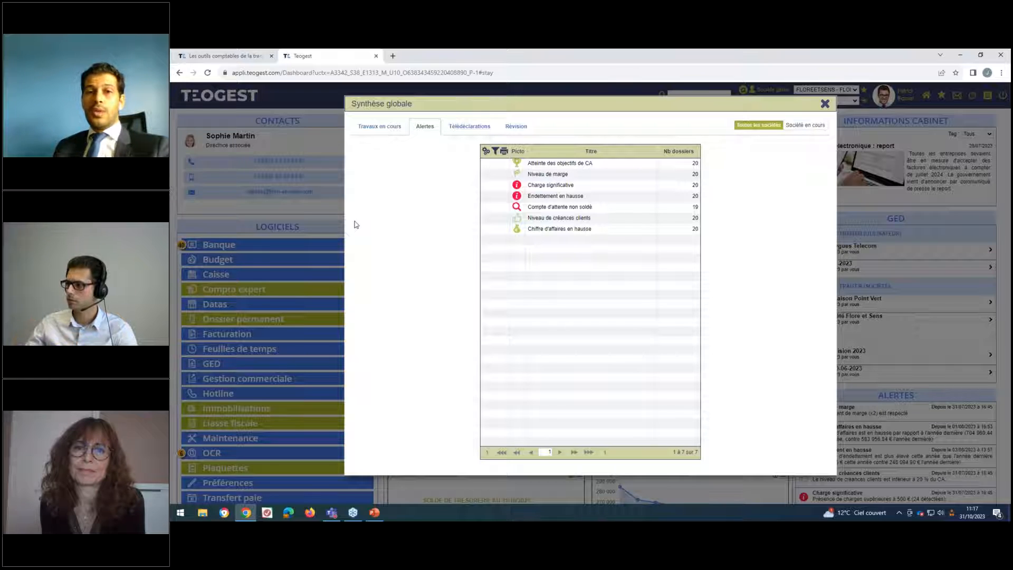
click(520, 218)
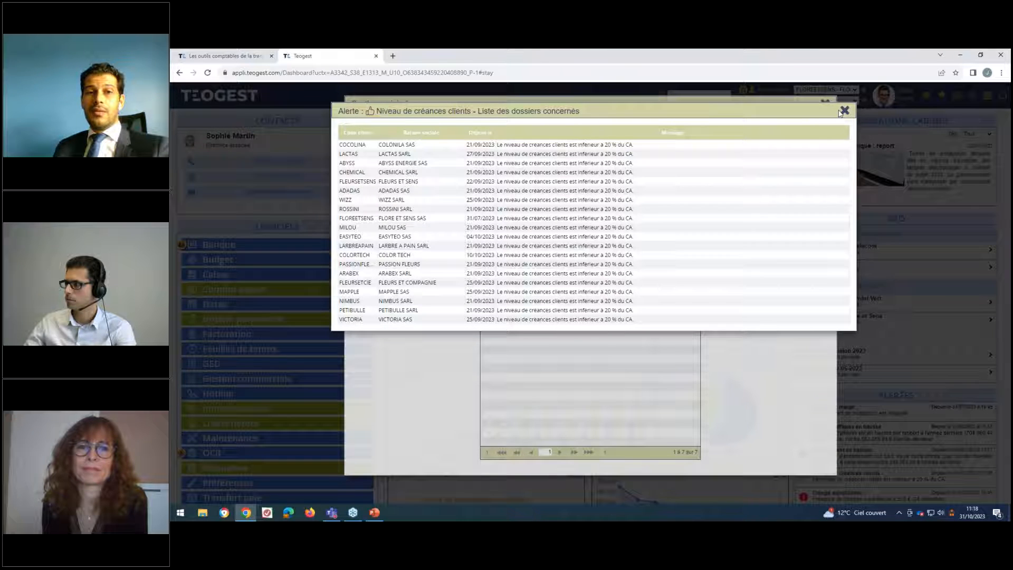
click(845, 112)
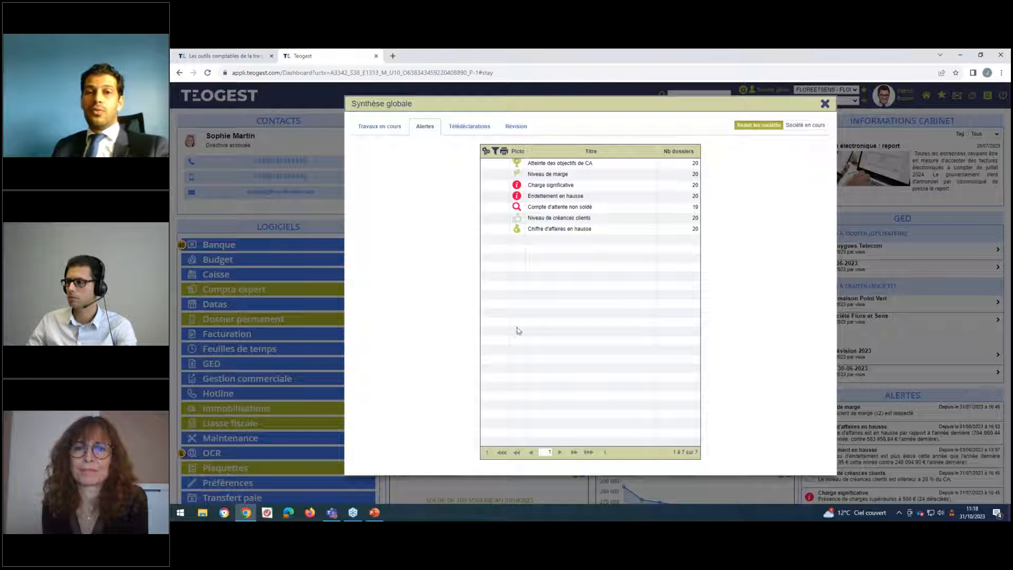
Filter the télédéclarations to TVA for all files and widen the Code client column slightly
click(467, 126)
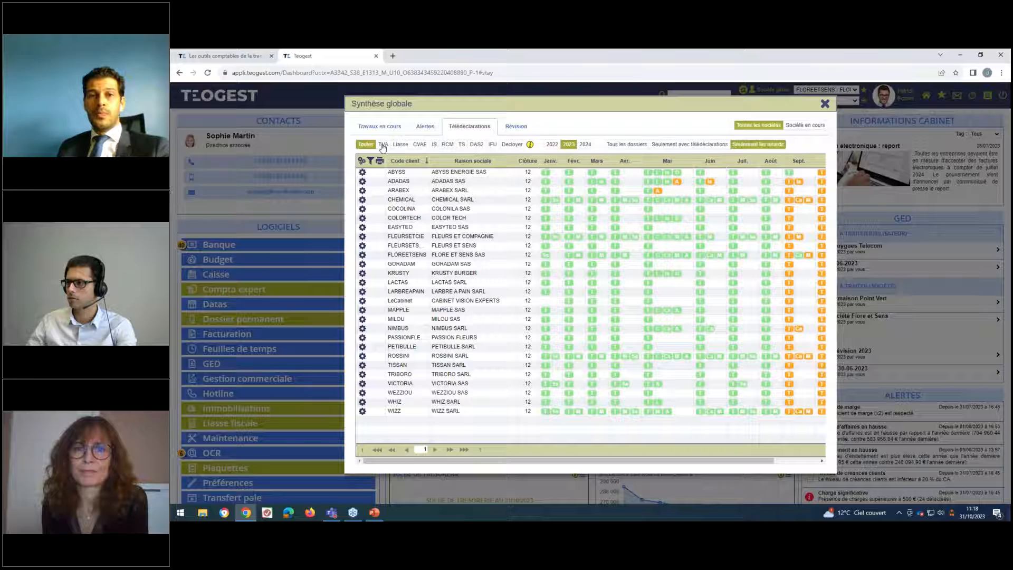
click(382, 146)
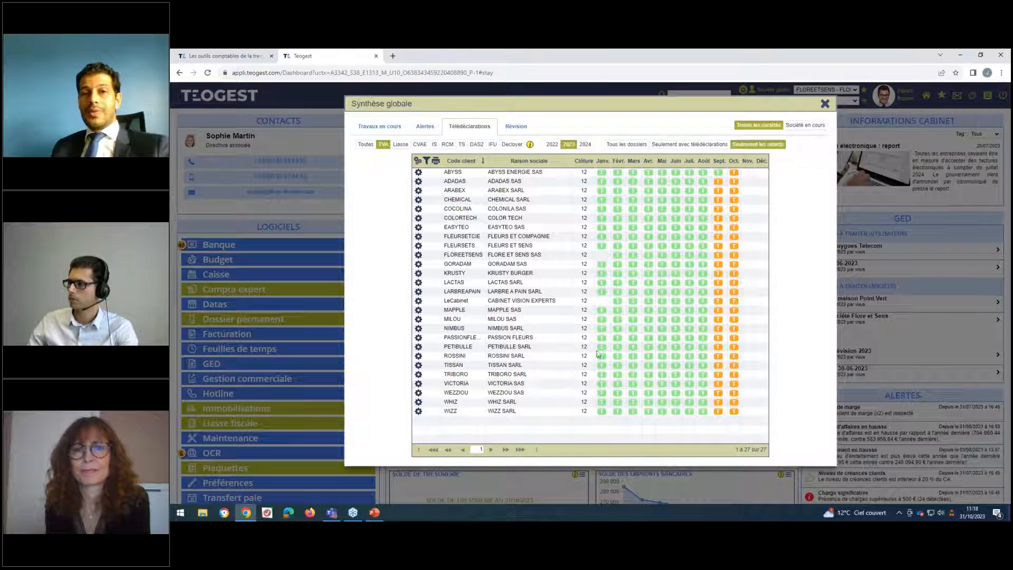
click(639, 144)
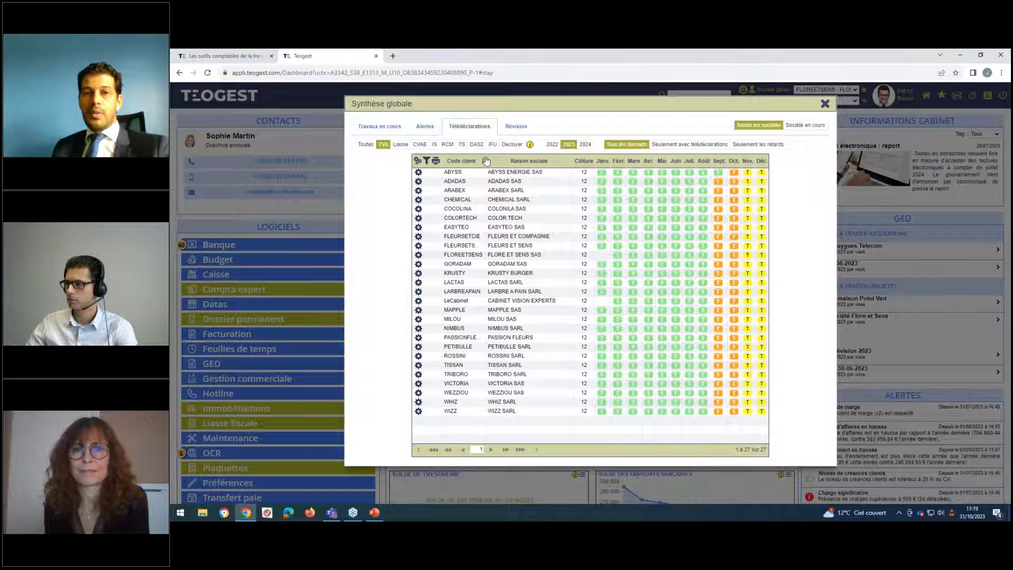
drag(484, 157, 487, 160)
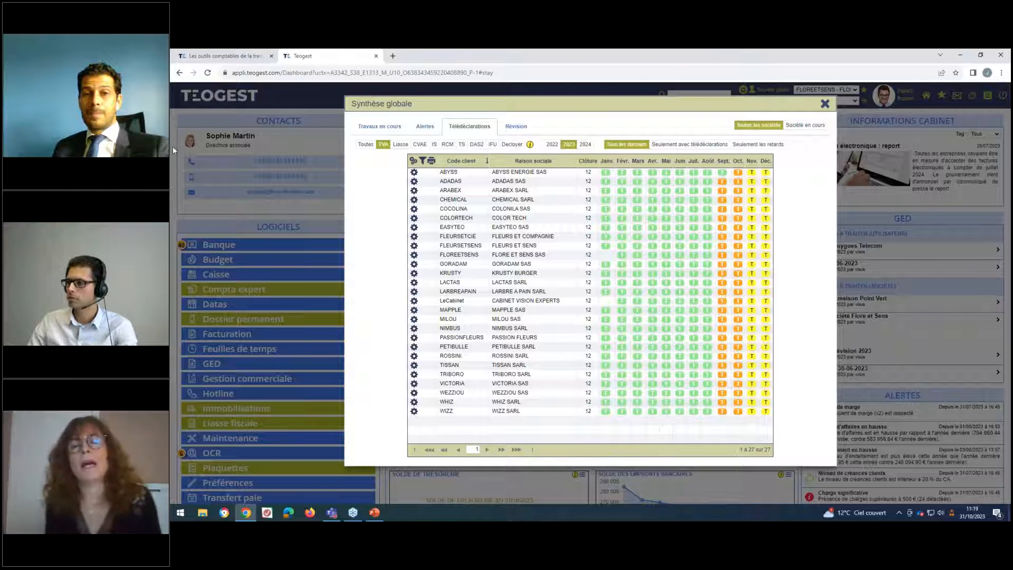
Close the global summary, examine the March 2023 turnover detail and its 03/03/2023 entry from the chart, and close the details
click(825, 104)
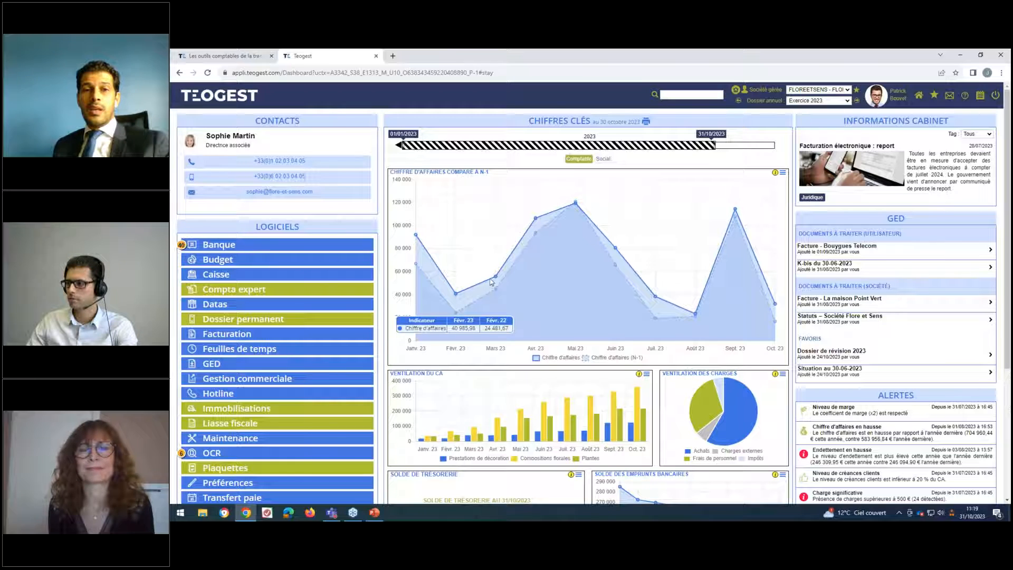
mouse_move(496, 277)
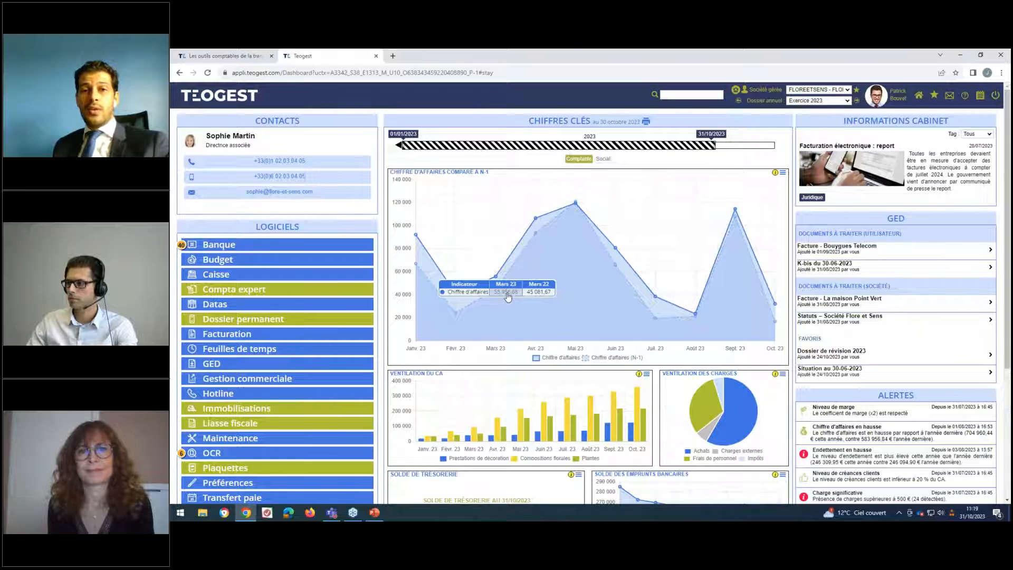
click(491, 283)
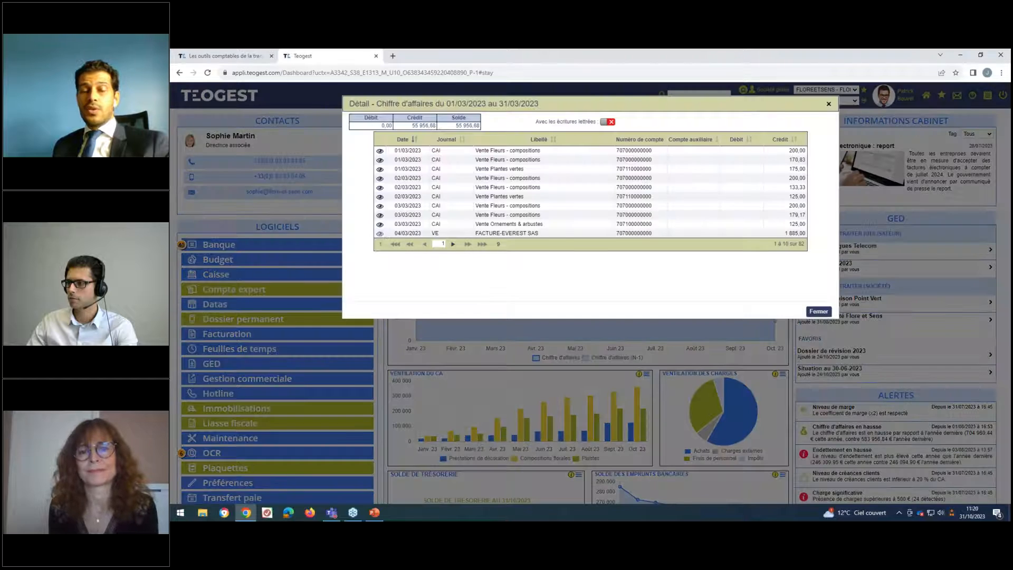
click(380, 216)
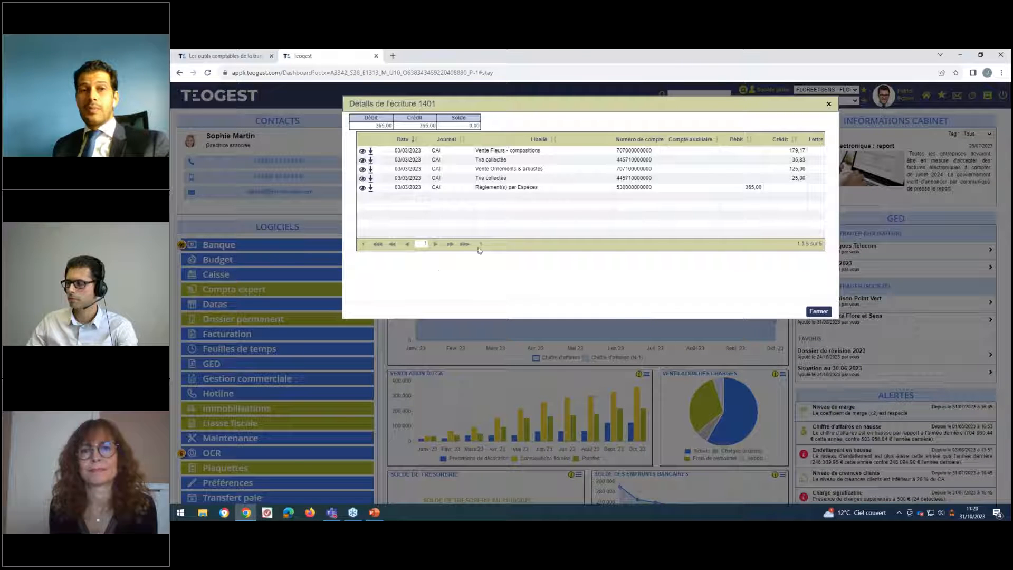
click(817, 311)
click(817, 312)
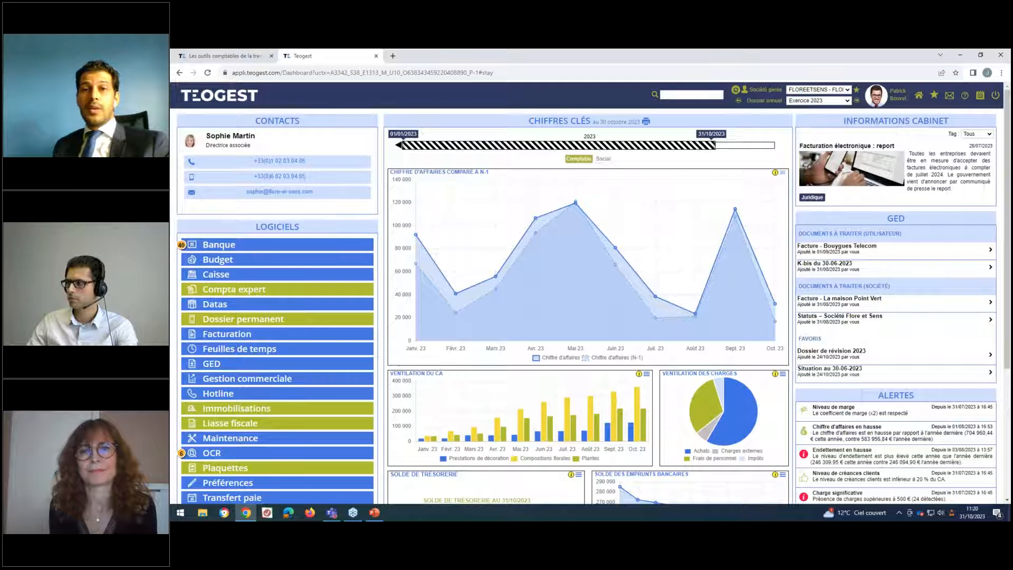
View the "Chiffre d'affaires comparé à N-1" chart full screen, and temporarily hide its N-1 series back on the dashboard
click(782, 172)
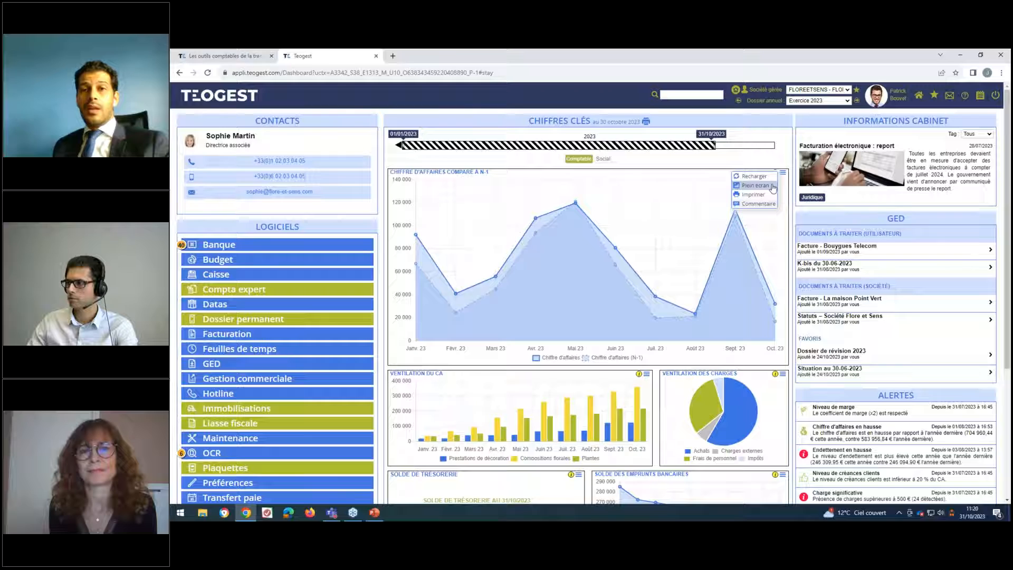
click(772, 187)
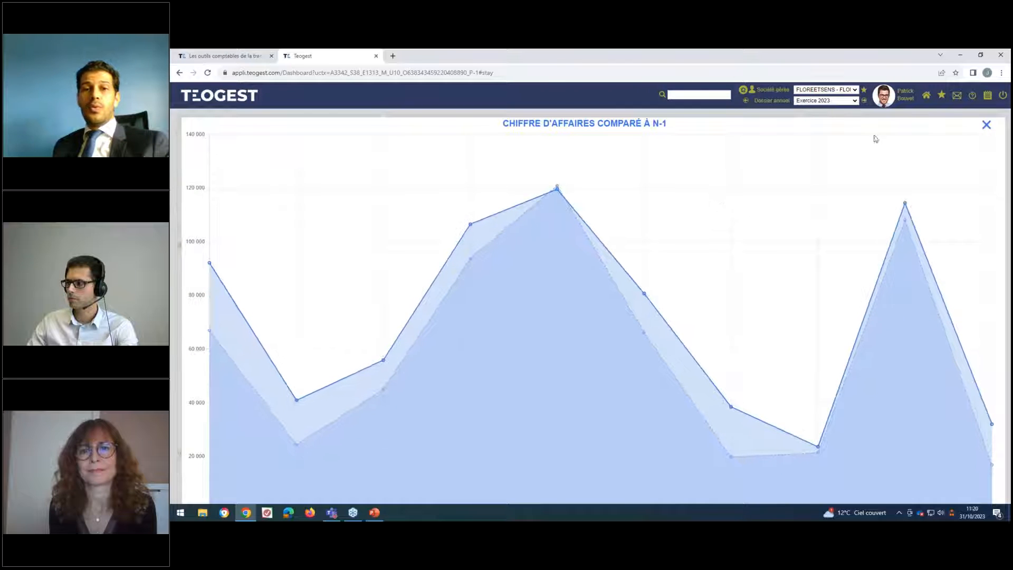
click(986, 125)
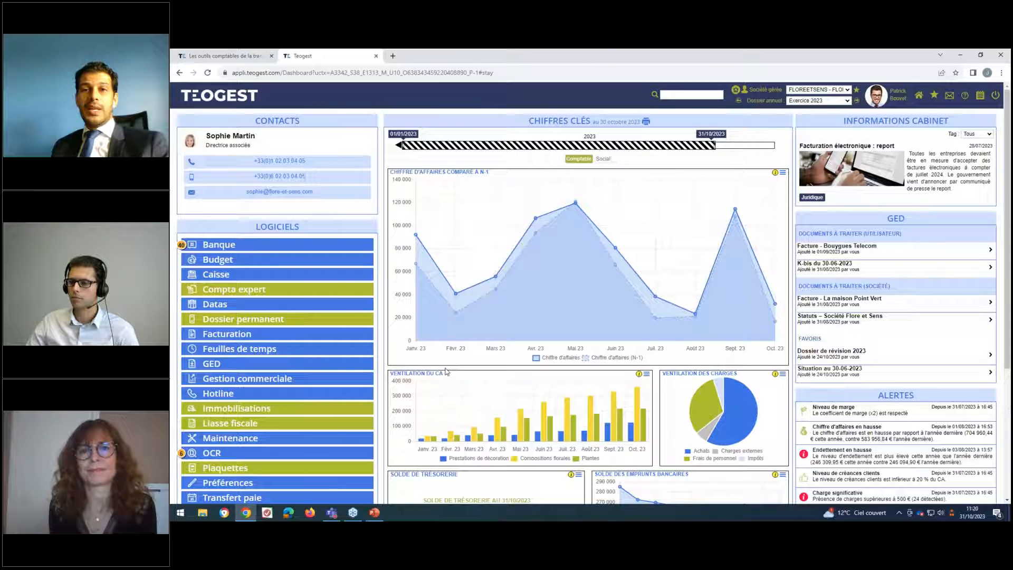
click(600, 360)
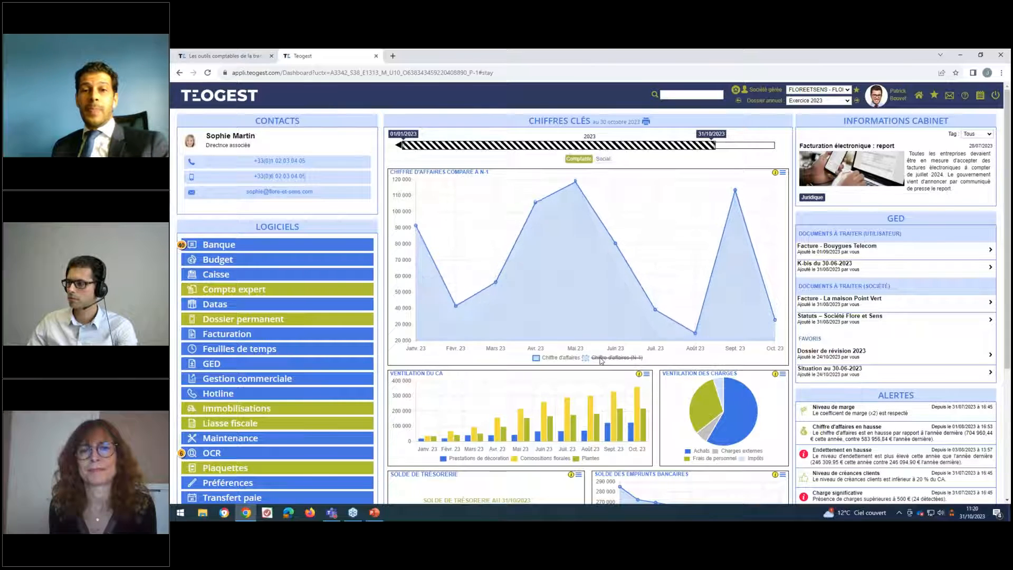
click(600, 359)
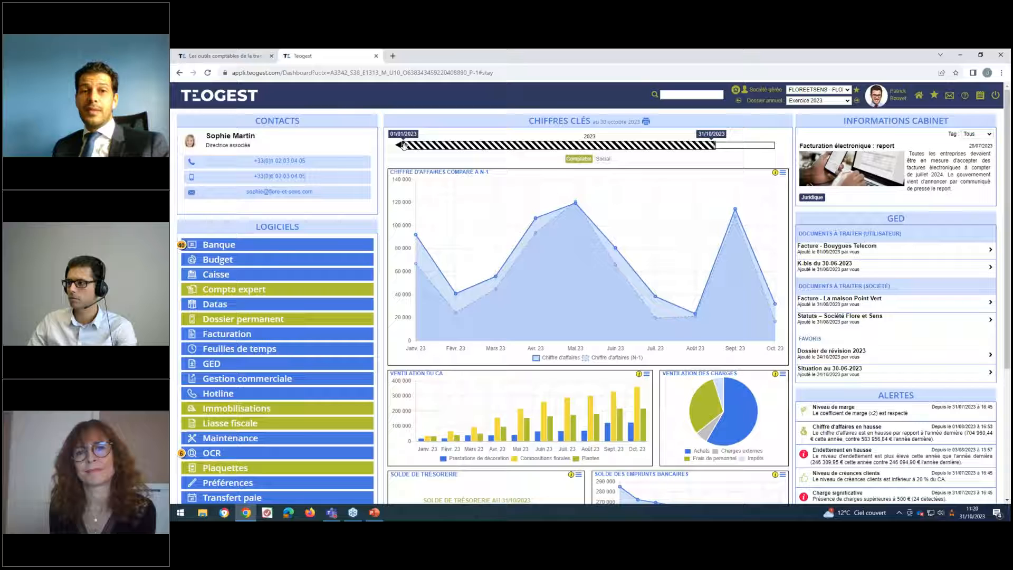
Set the key figures period from 12/02/2023 to 14/09/2023 and review the dashboard's charts for that period
drag(404, 146, 447, 145)
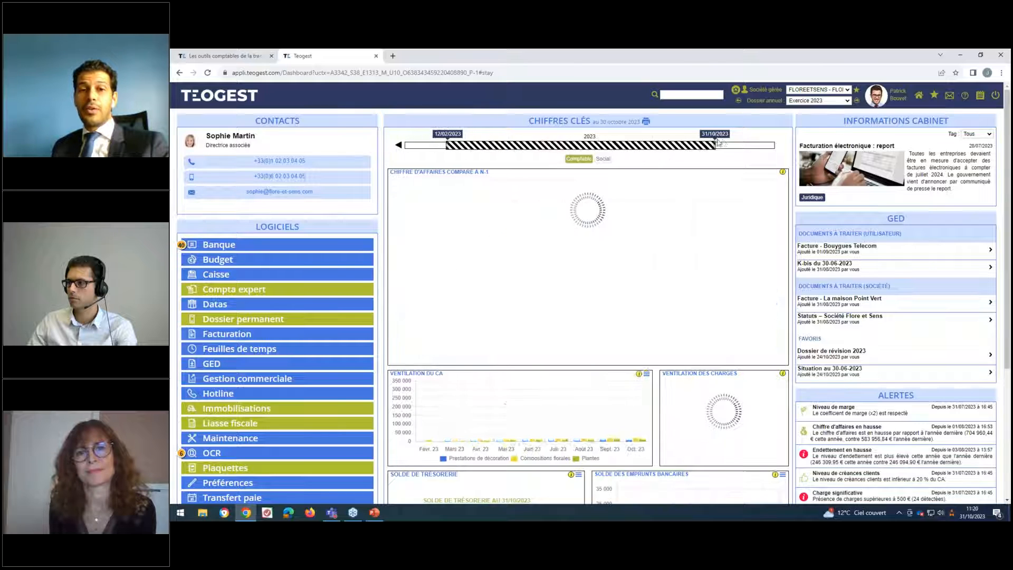
drag(715, 145, 666, 144)
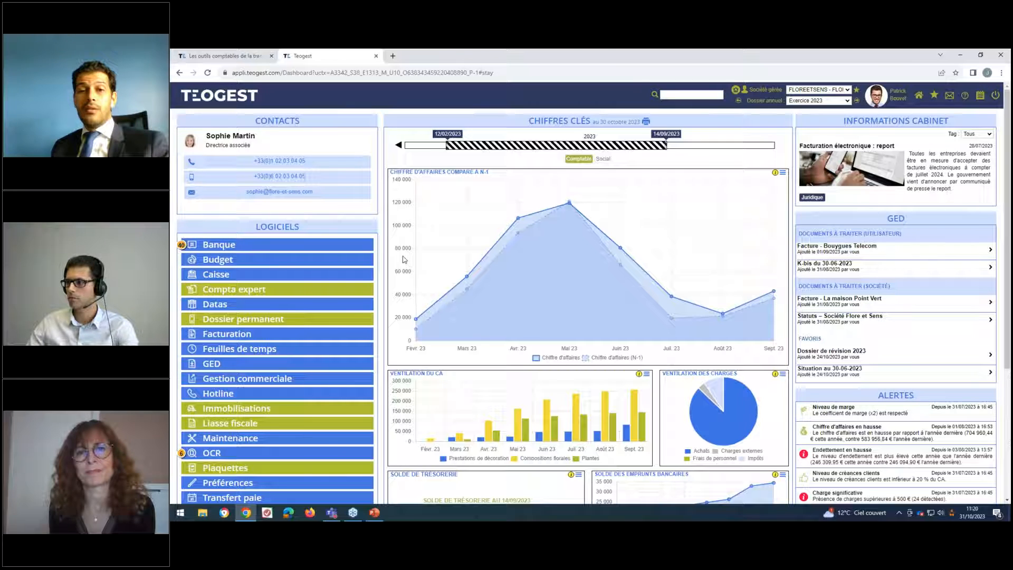
scroll(407, 270, down, 3)
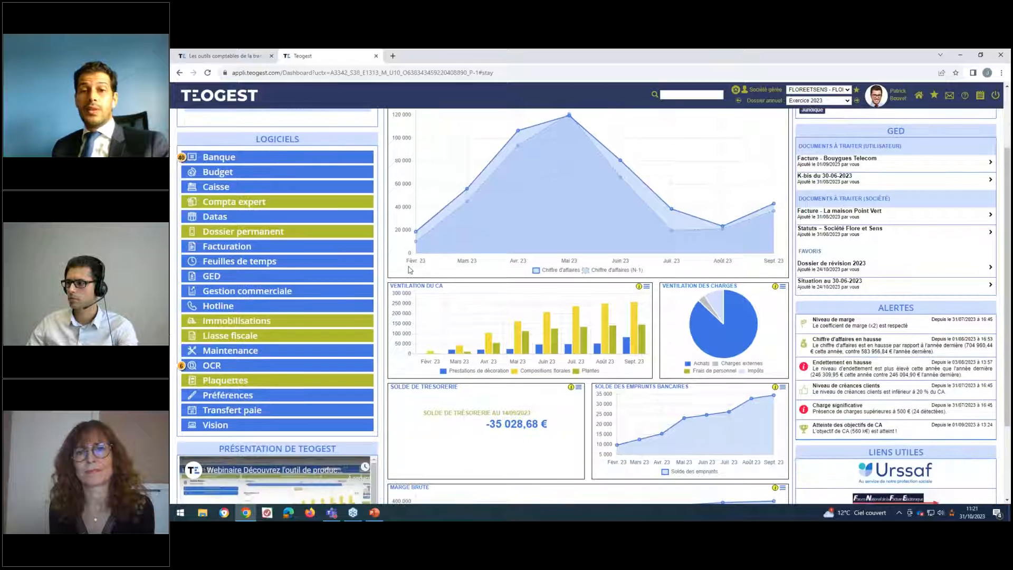
scroll(393, 272, down, 2)
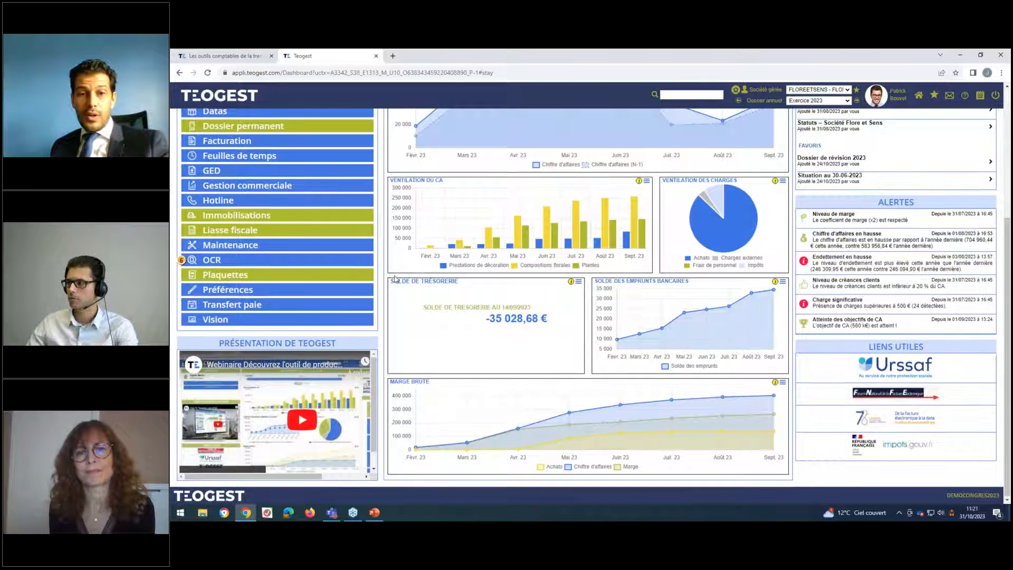
scroll(396, 279, up, 1)
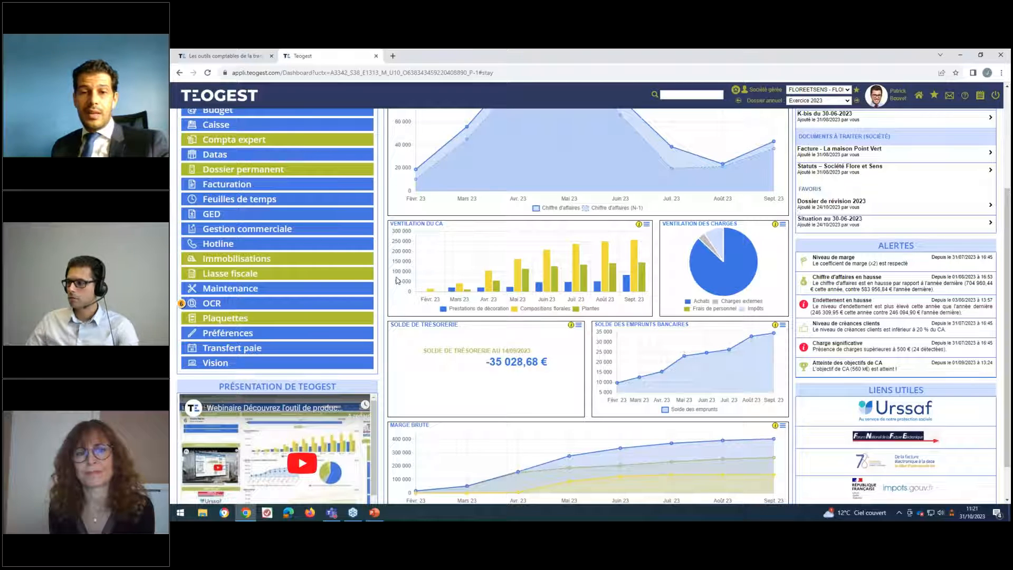
scroll(425, 333, down, 1)
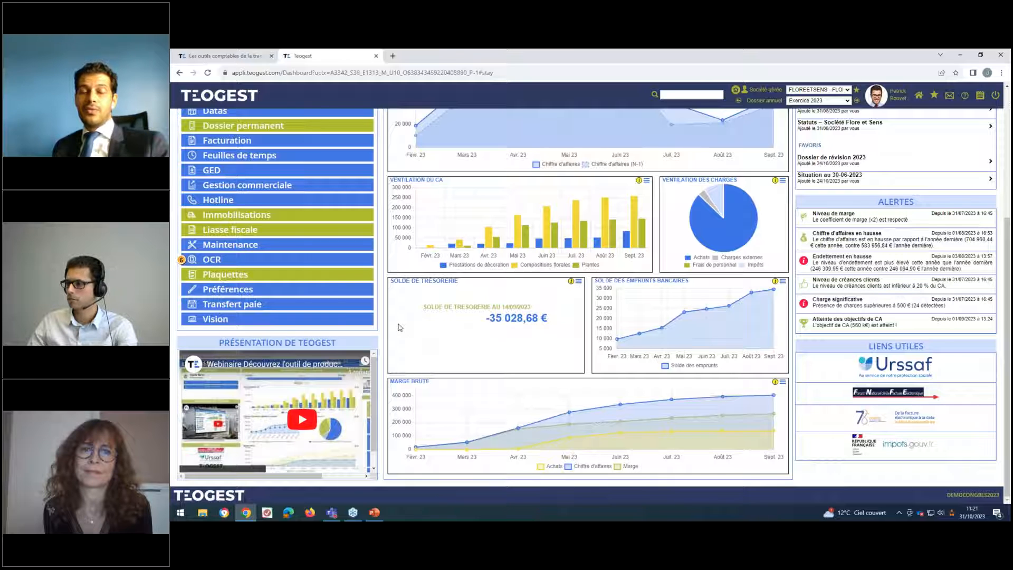
scroll(401, 330, up, 4)
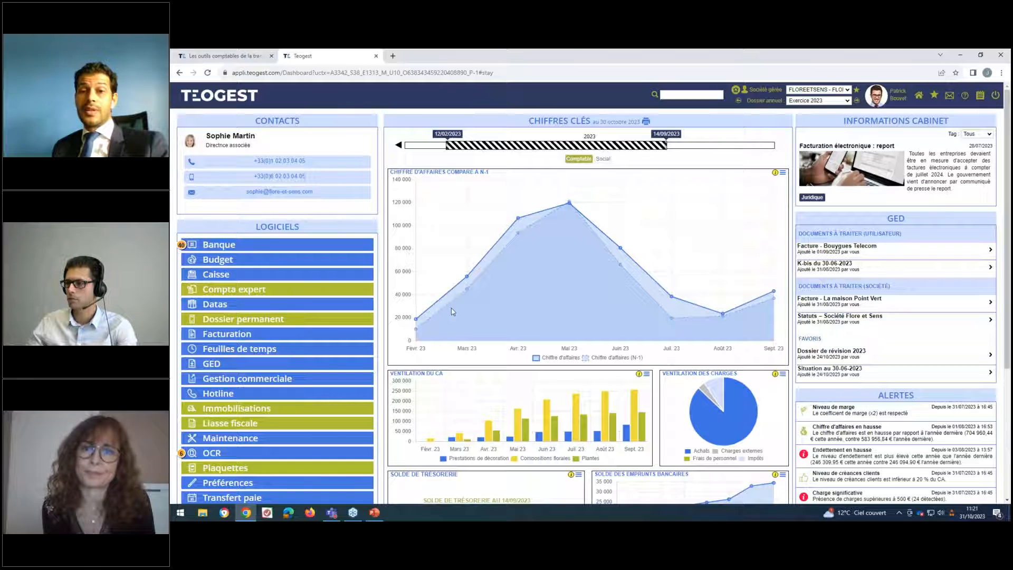
Read the smartphone application page on the Teogest website, return the site to its home page, and switch back to the dashboard
click(227, 56)
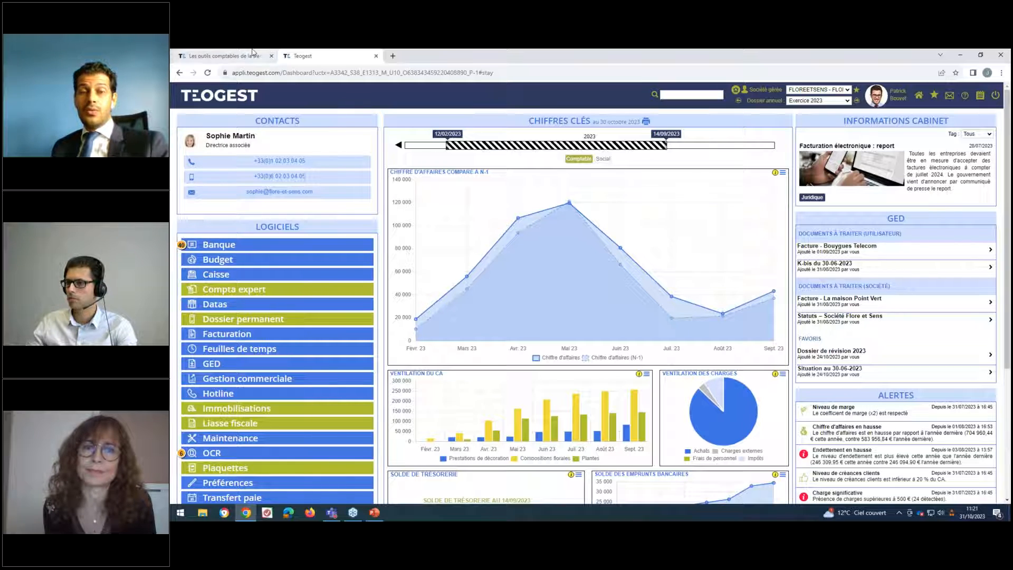
mouse_move(438, 108)
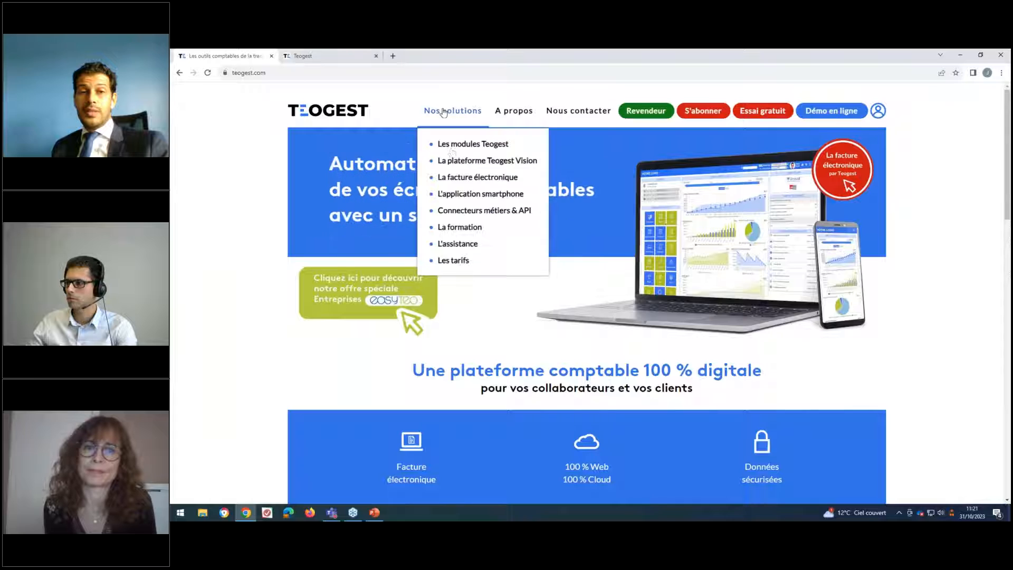
click(461, 201)
scroll(334, 319, down, 2)
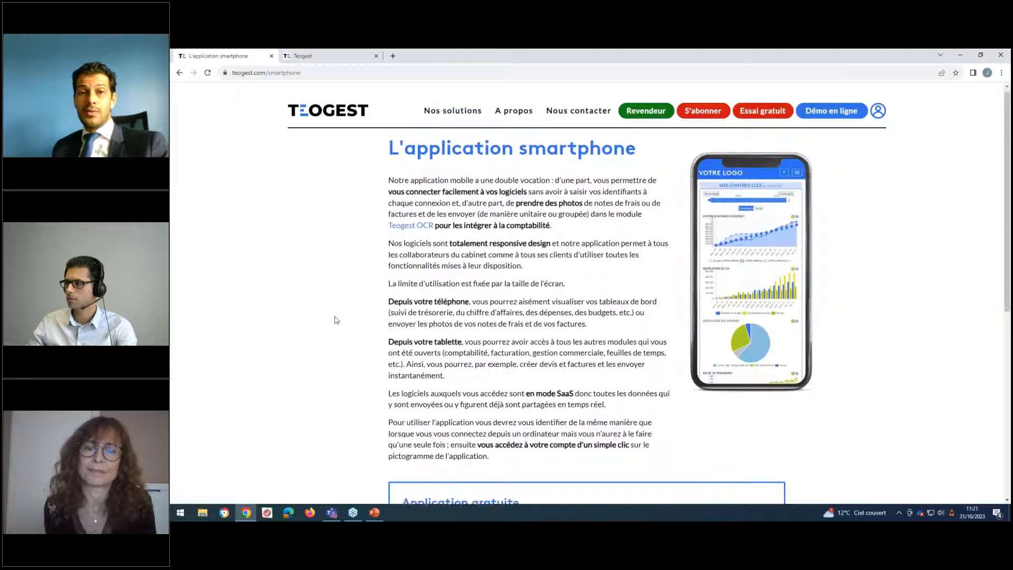
scroll(332, 318, down, 1)
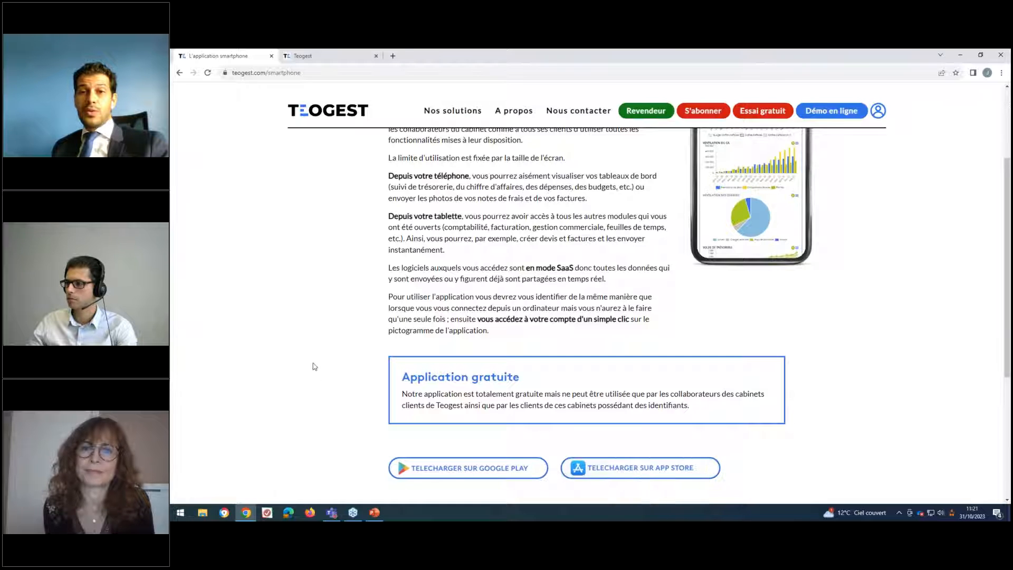
scroll(314, 365, up, 3)
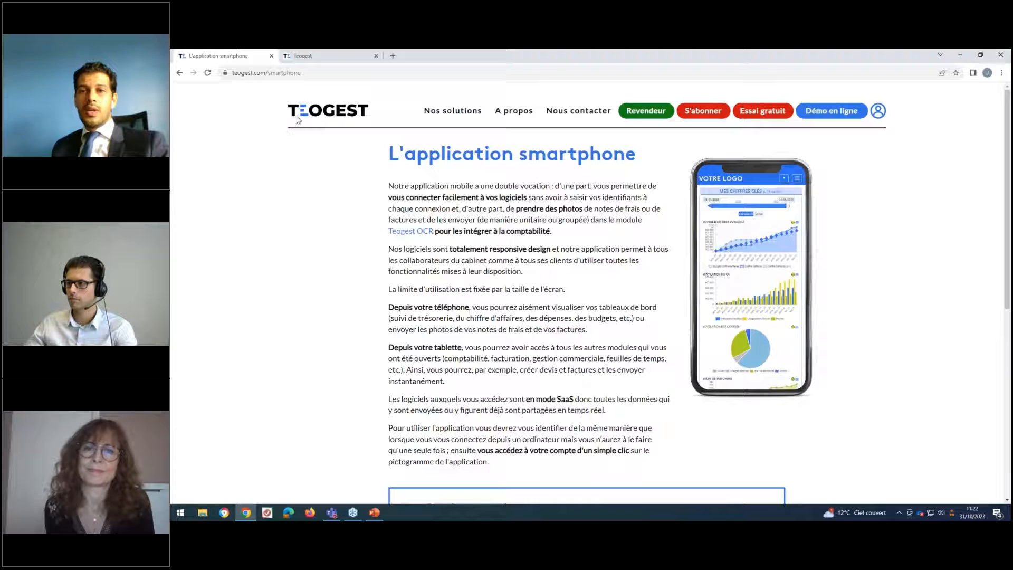
click(320, 110)
click(320, 56)
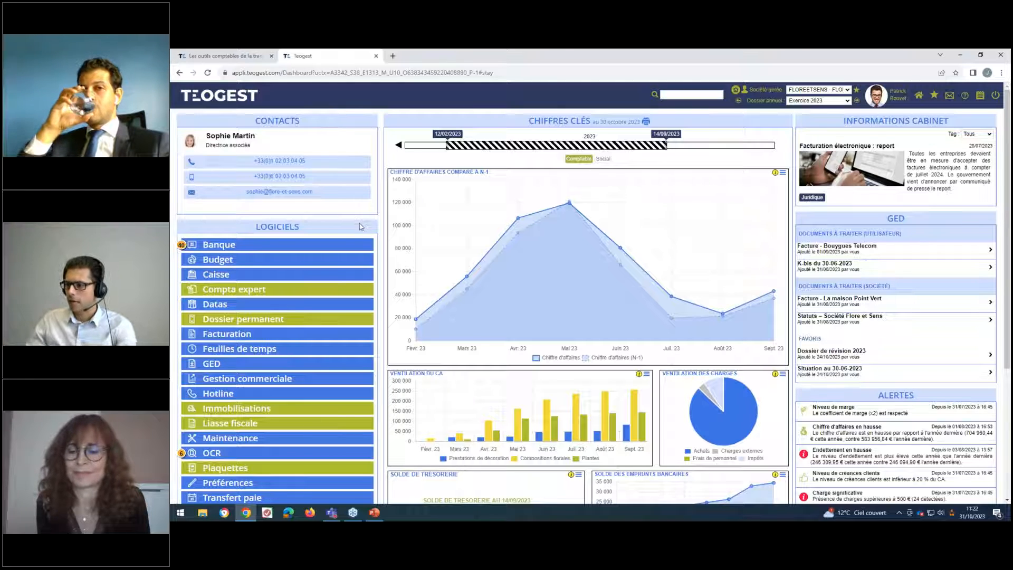
Open the OCR module on its list of non-validated entries
click(240, 453)
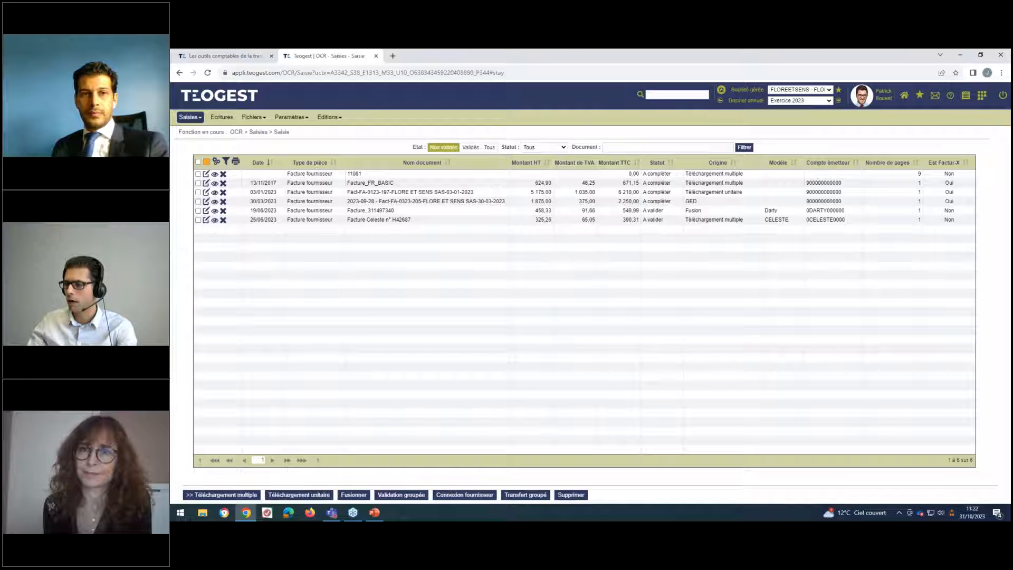
click(242, 497)
click(290, 496)
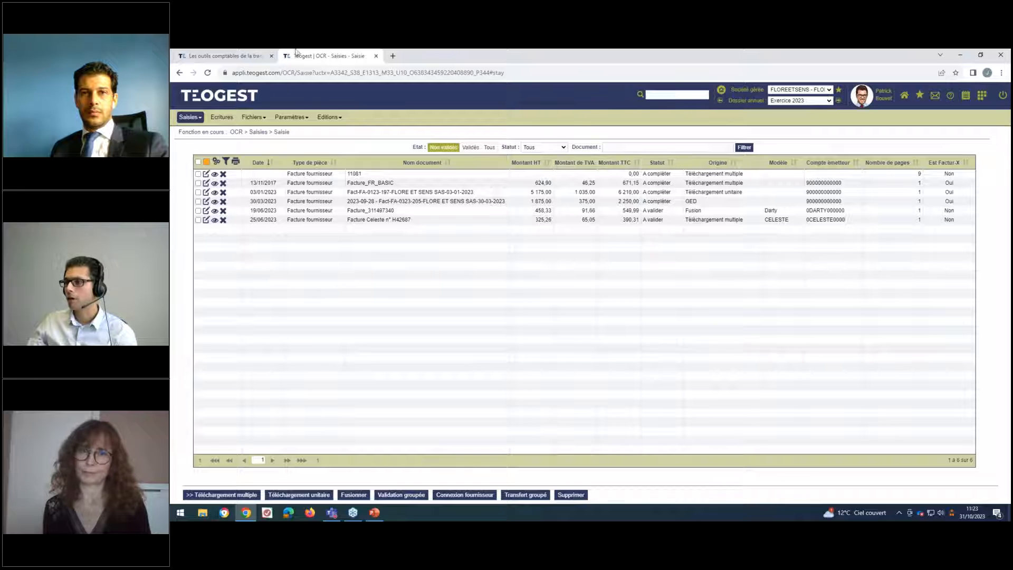
Switch to the Teogest website and reopen its page about the smartphone application
click(222, 56)
mouse_move(453, 110)
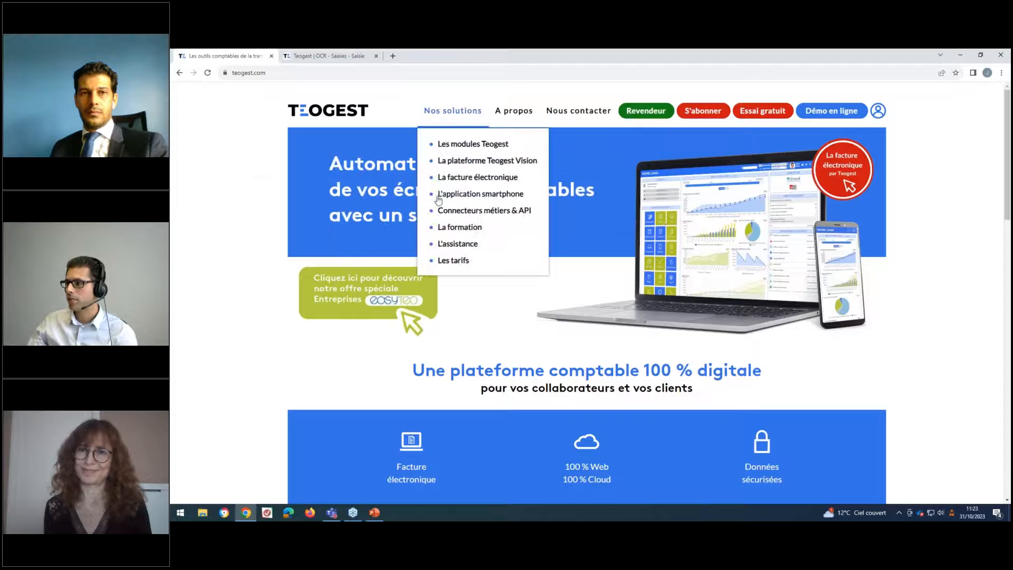
click(480, 194)
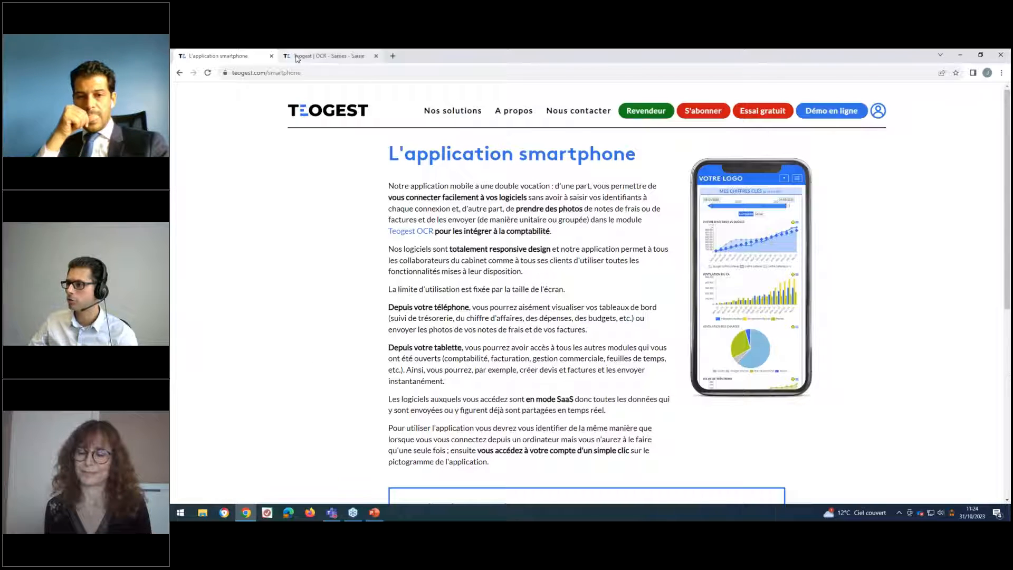
Return to the OCR entries, preview the scanned Darty supplier invoice, and close the preview
click(325, 55)
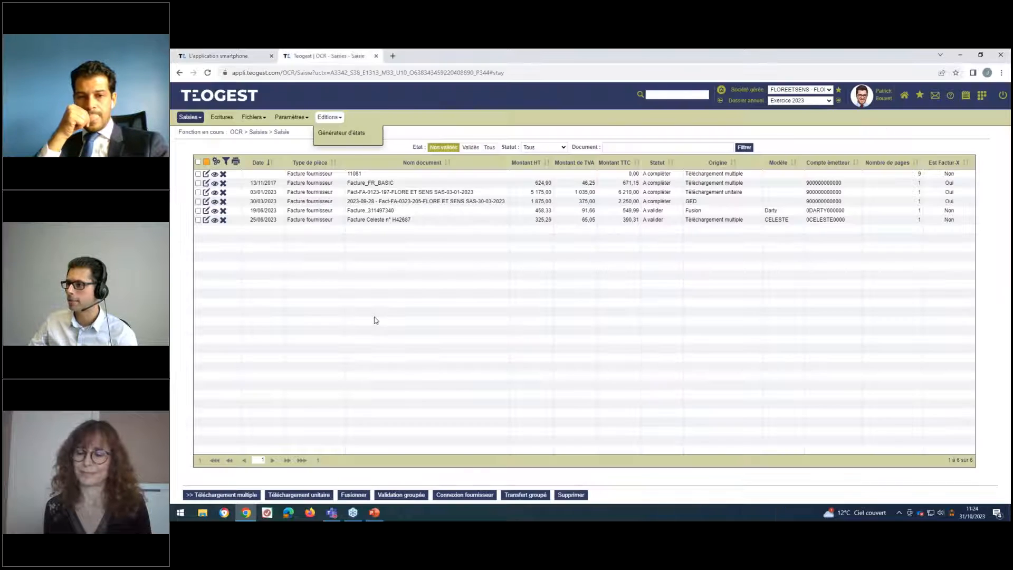
click(425, 355)
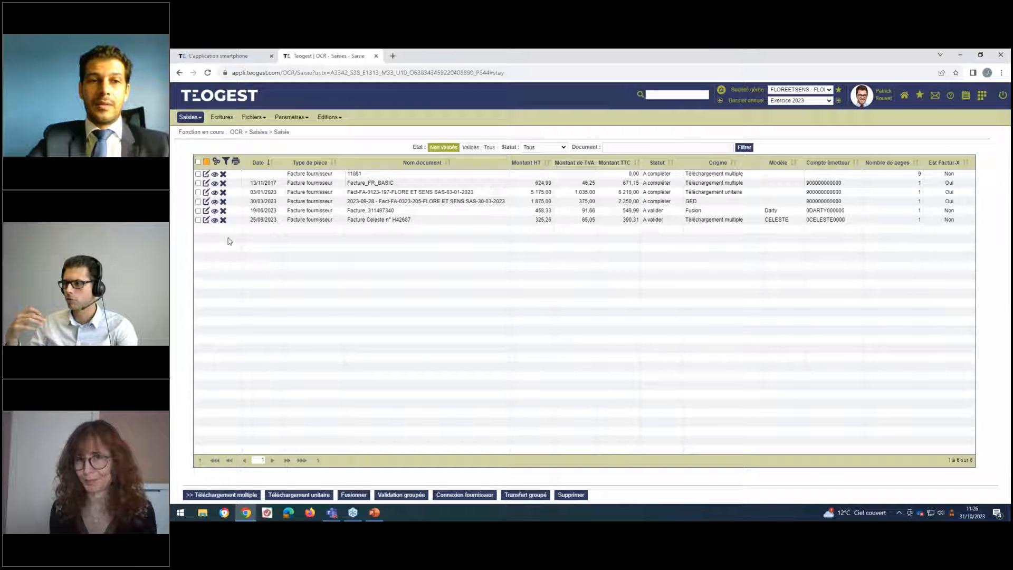
click(215, 211)
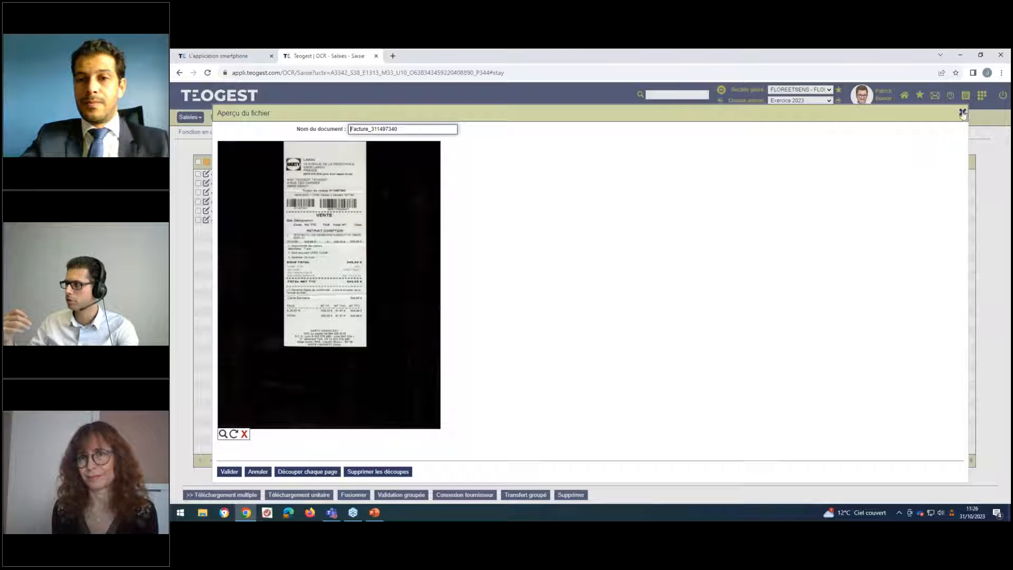
click(962, 112)
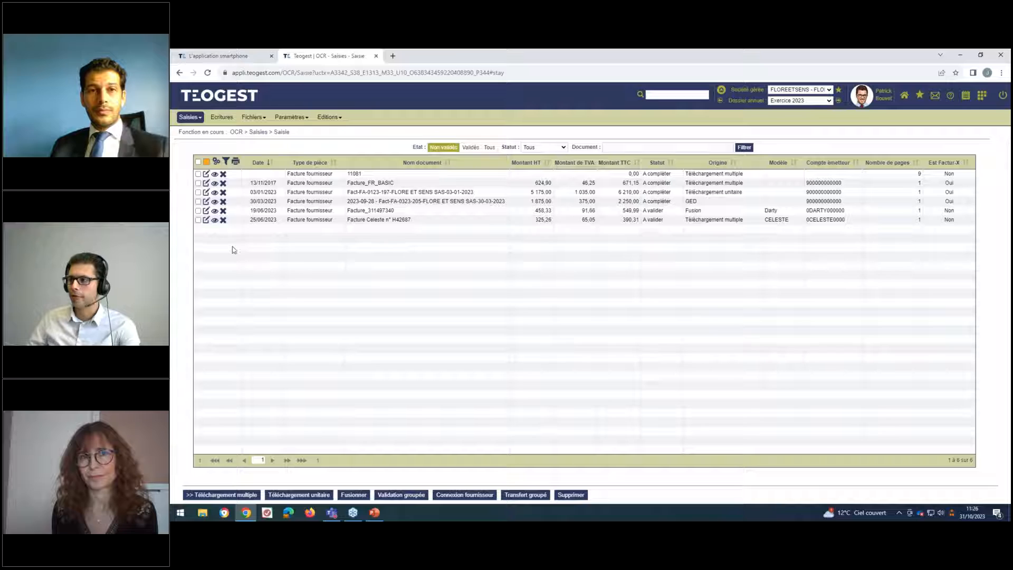
Mark a cut at every page of the nine-page supplier invoice file in its preview, and close it without validating
click(215, 175)
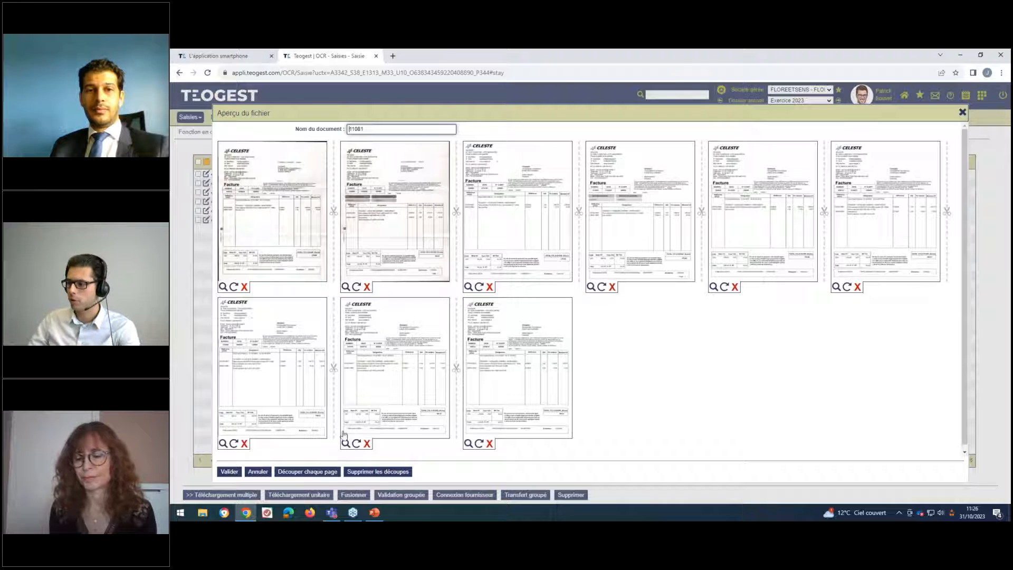
click(318, 472)
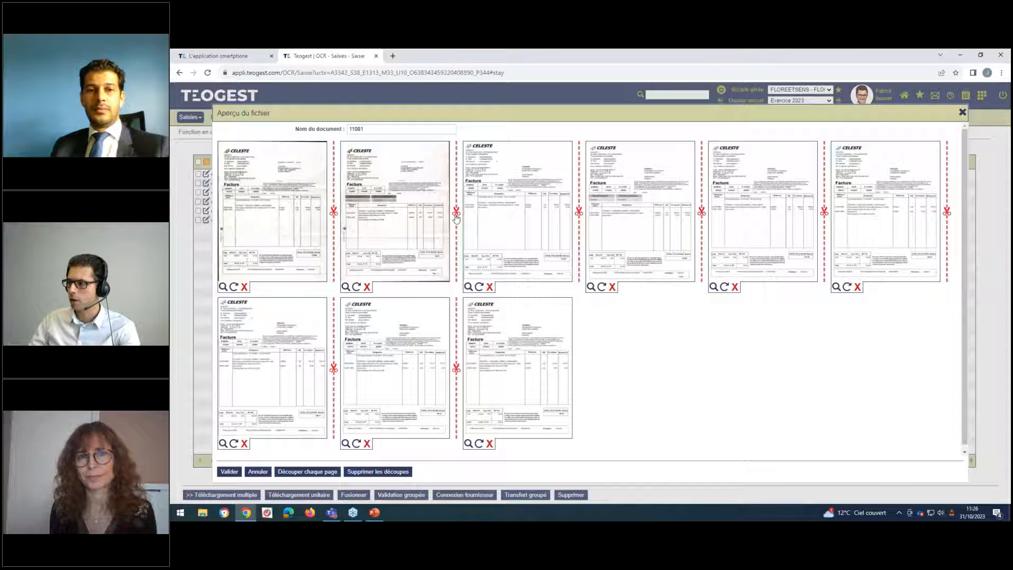
click(456, 213)
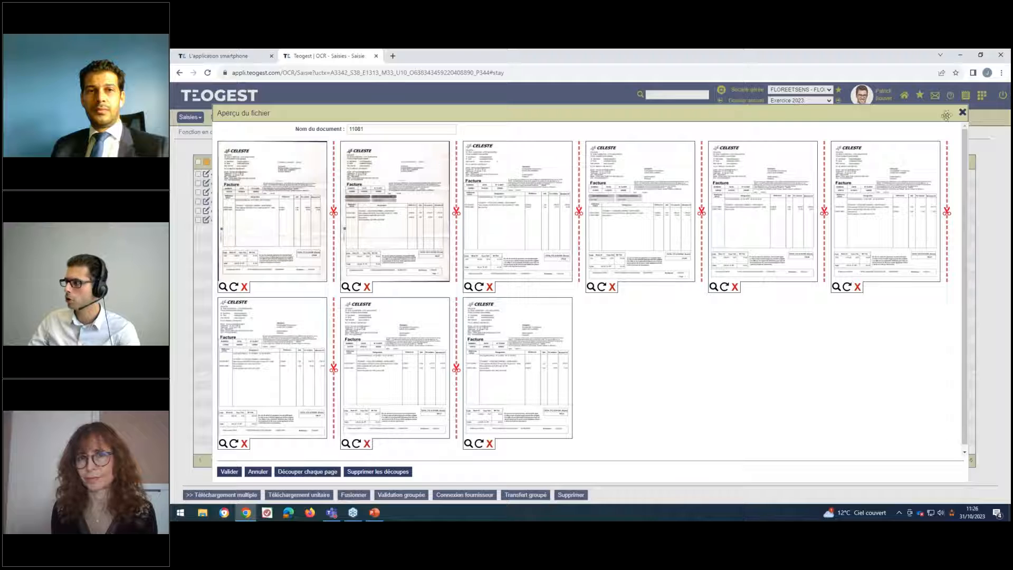
click(963, 113)
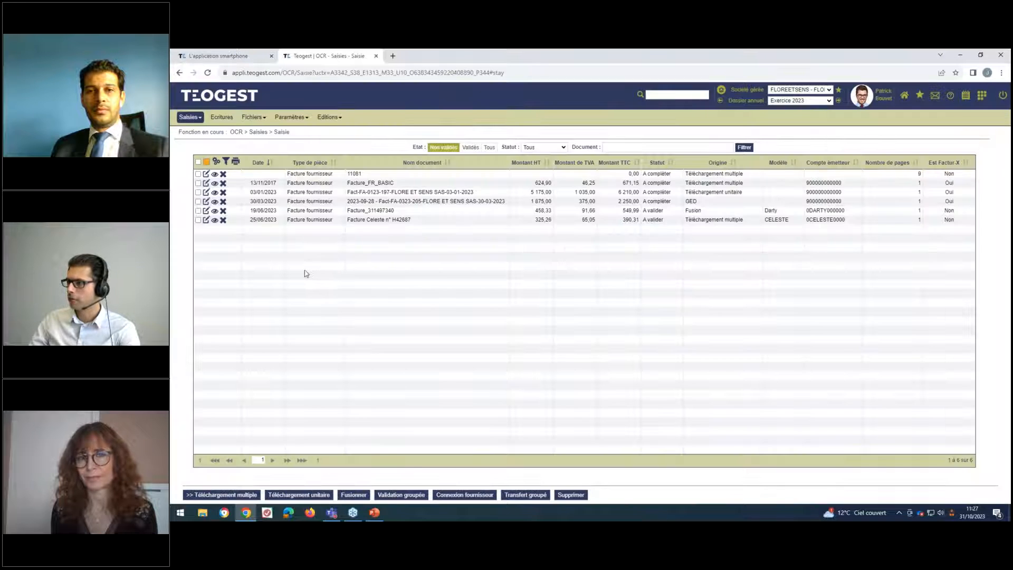
Enlarge the scanned Darty receipt, frame the whole receipt for cutting into a new document, cancel the creation, and close the previews
click(215, 211)
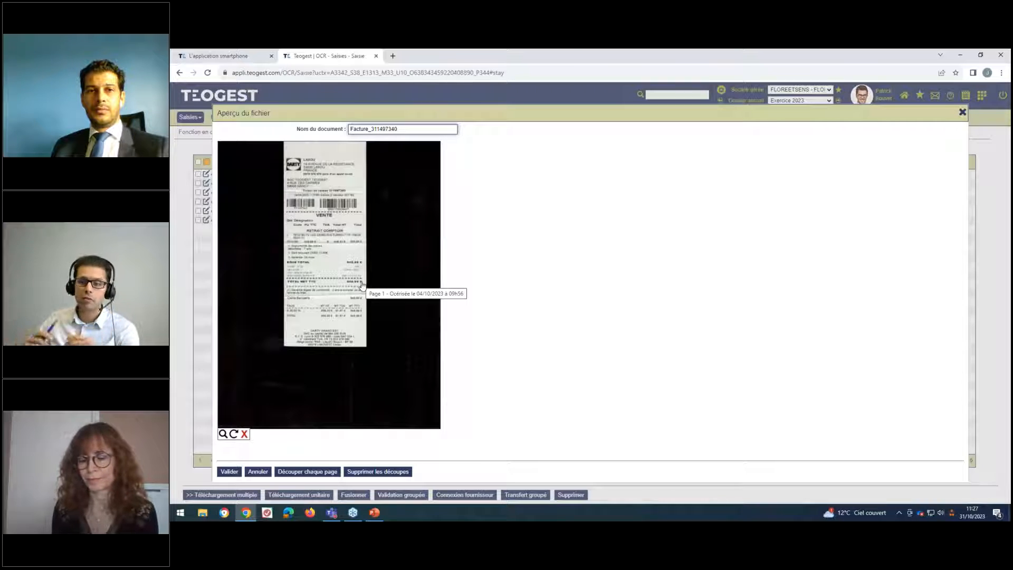
click(223, 434)
drag(361, 126, 537, 346)
scroll(437, 275, down, 3)
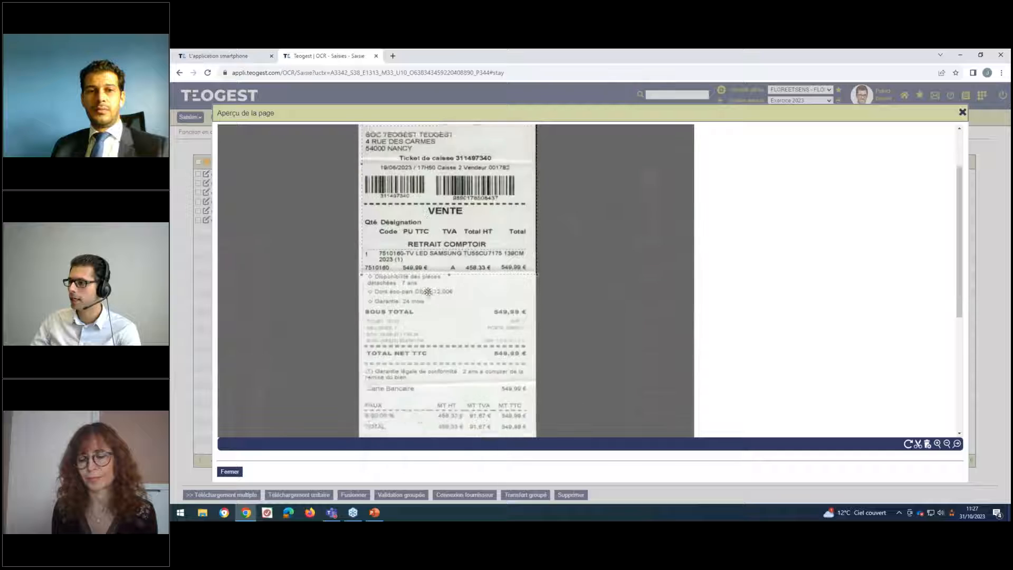
scroll(437, 275, down, 1)
drag(449, 171, 467, 390)
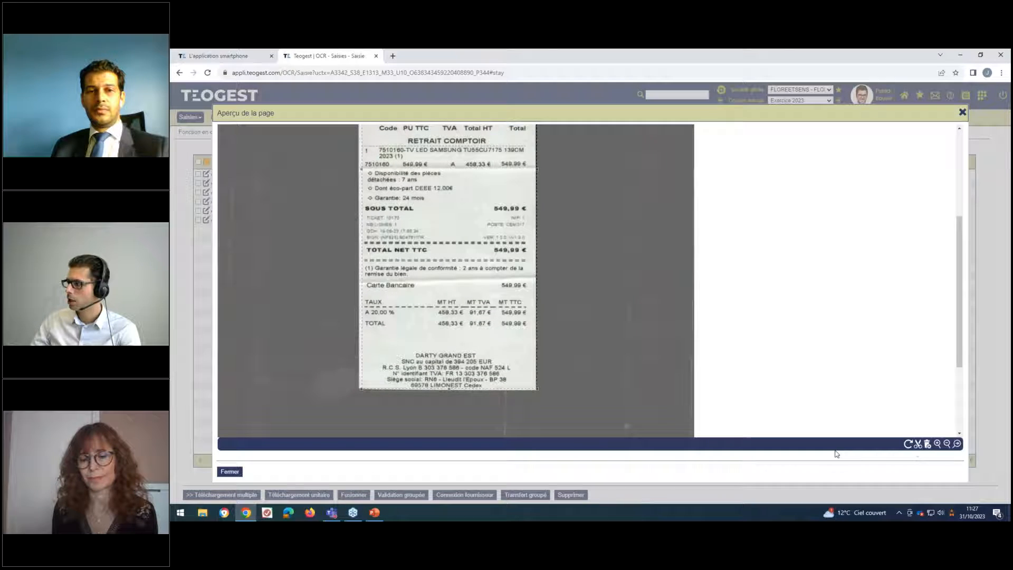
click(919, 444)
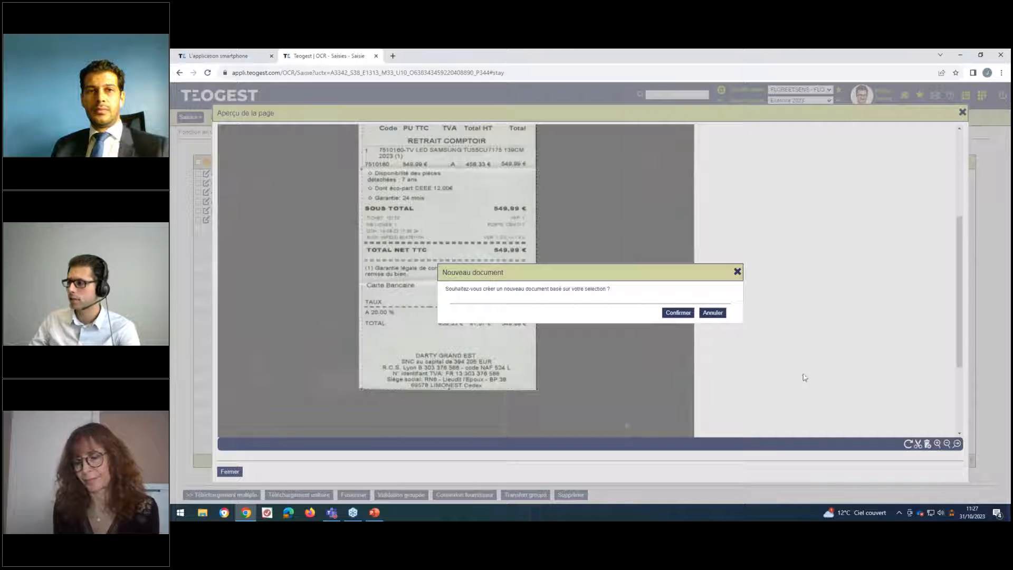
click(718, 315)
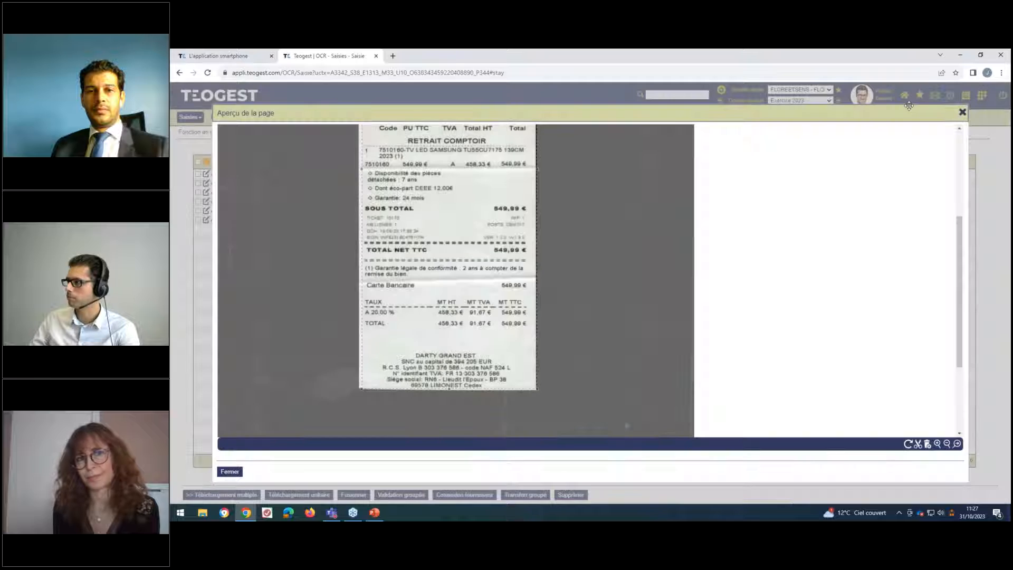
click(962, 112)
click(962, 111)
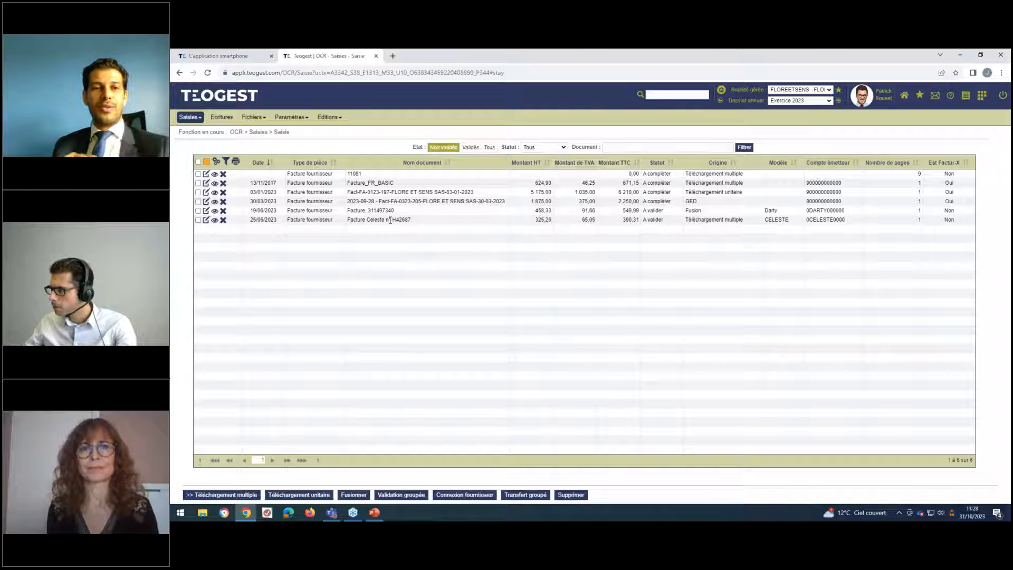
Repeat the Darty receipt cutting demonstration by framing the enlarged page and requesting a new document, then decline it and return to the entries list
click(215, 211)
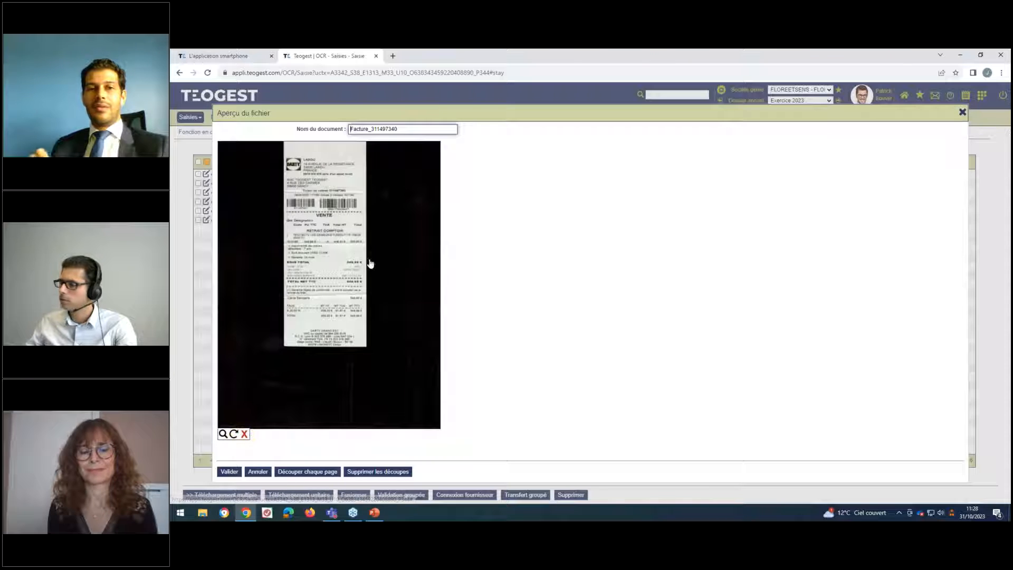
click(223, 435)
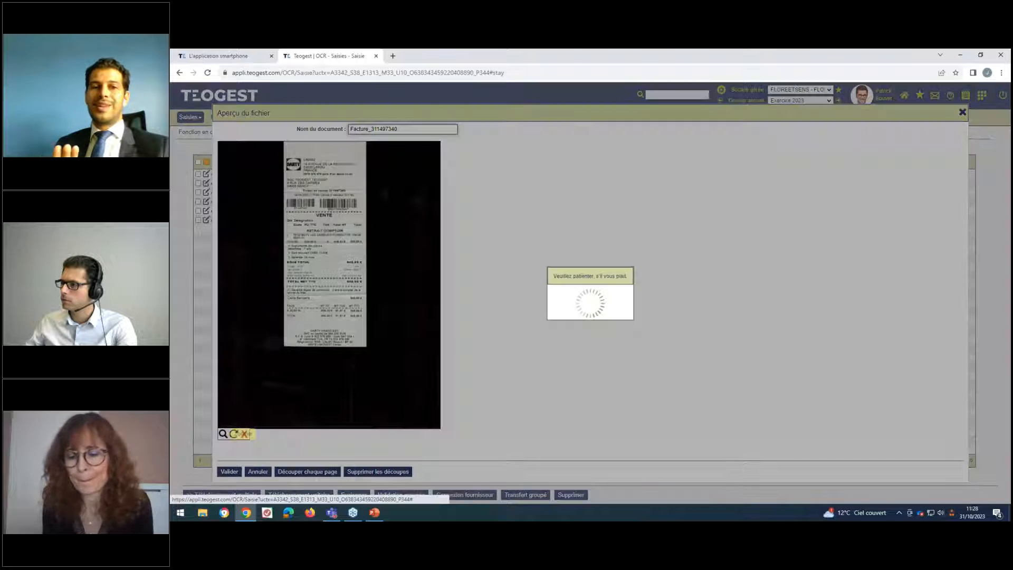
drag(359, 127, 533, 417)
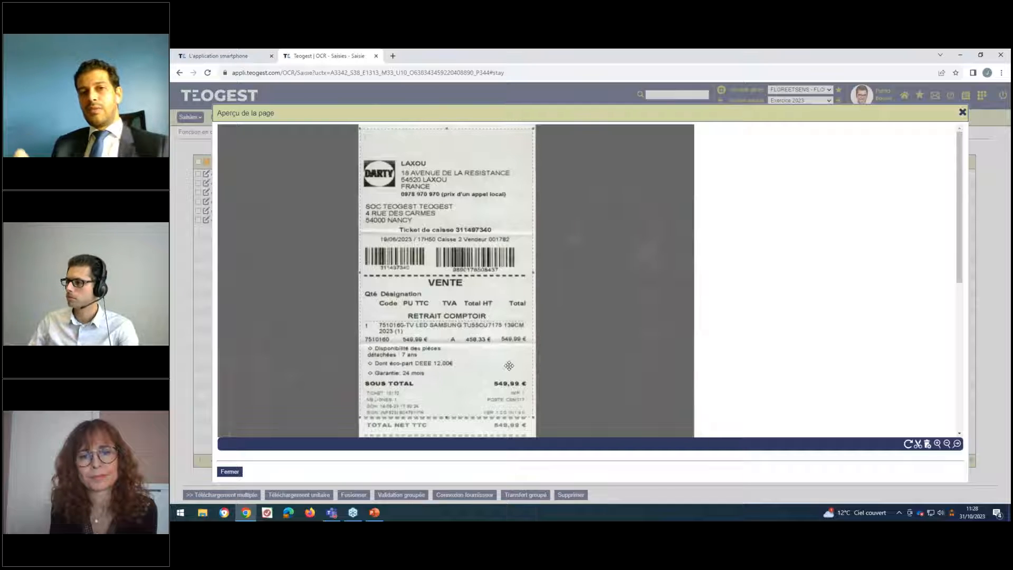
scroll(459, 324, down, 3)
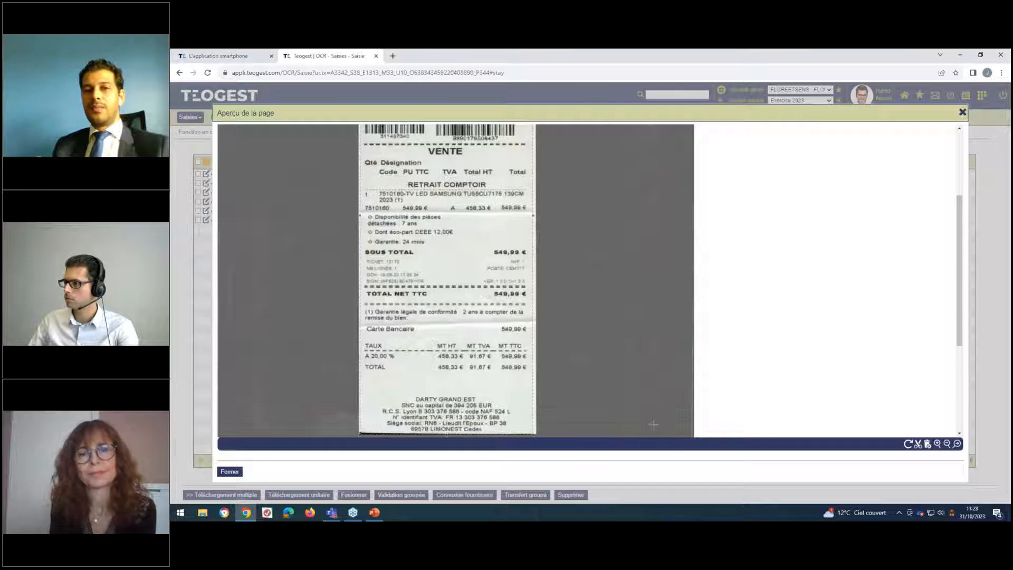
click(918, 445)
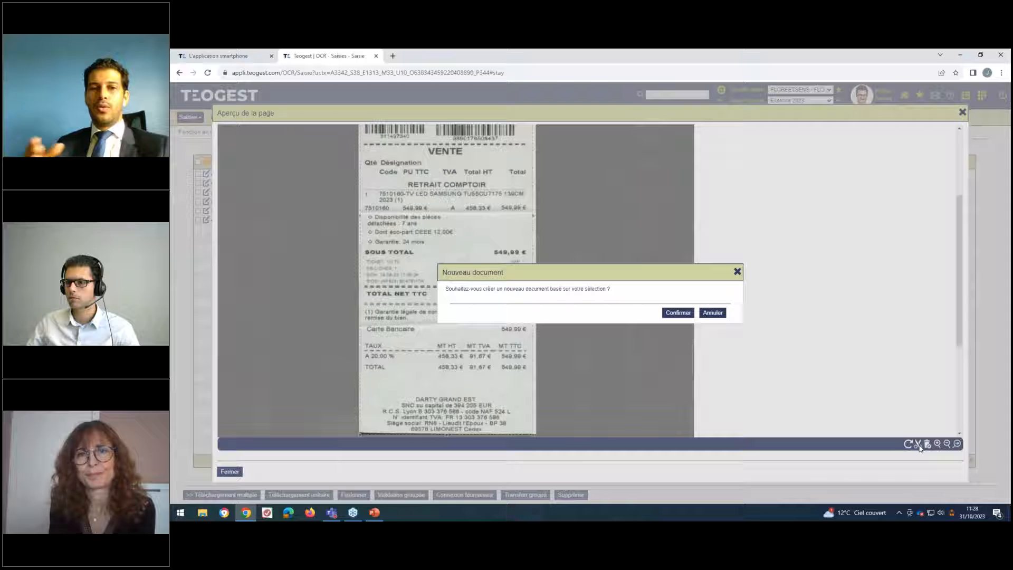
click(713, 313)
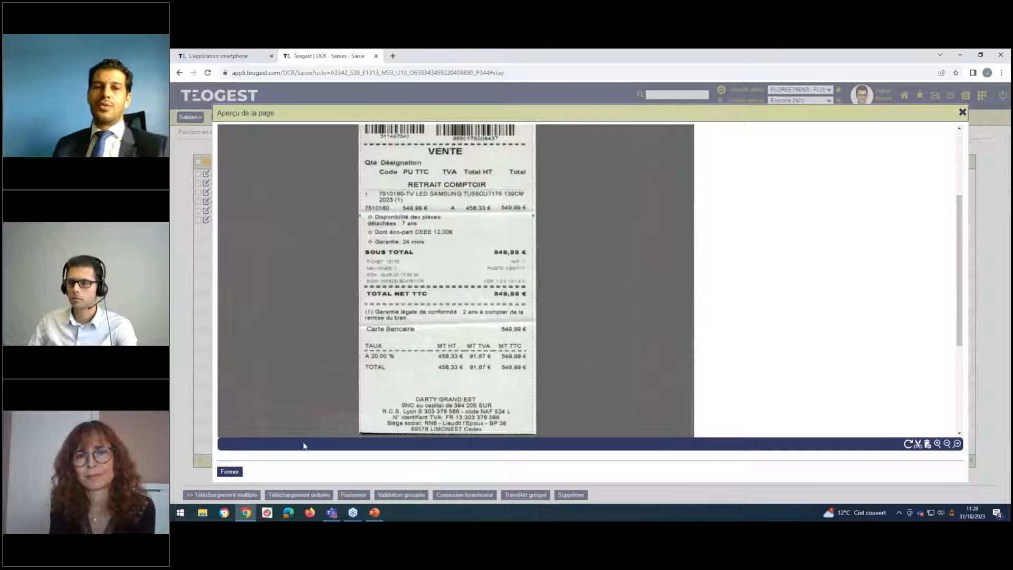
click(227, 469)
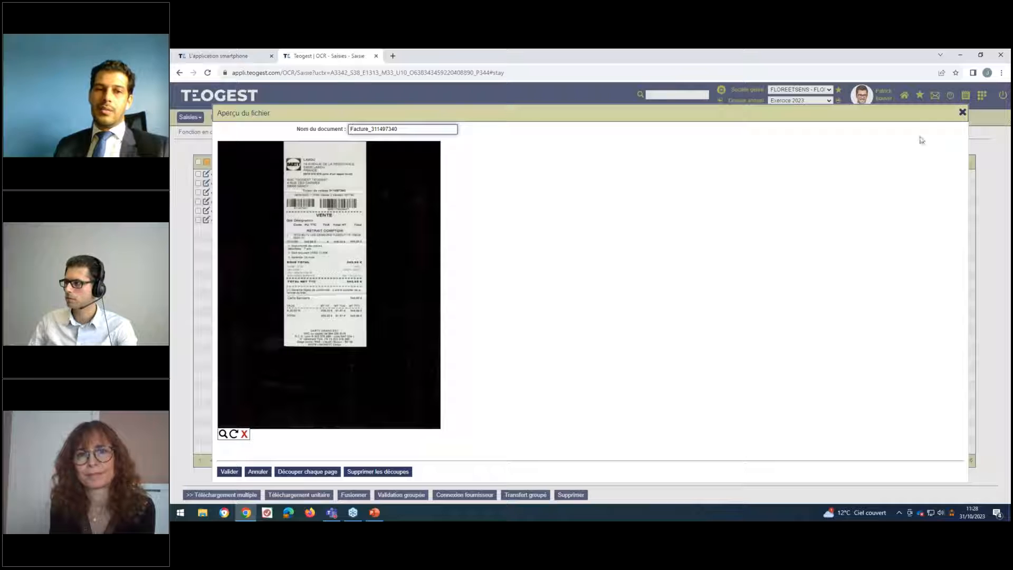
click(960, 113)
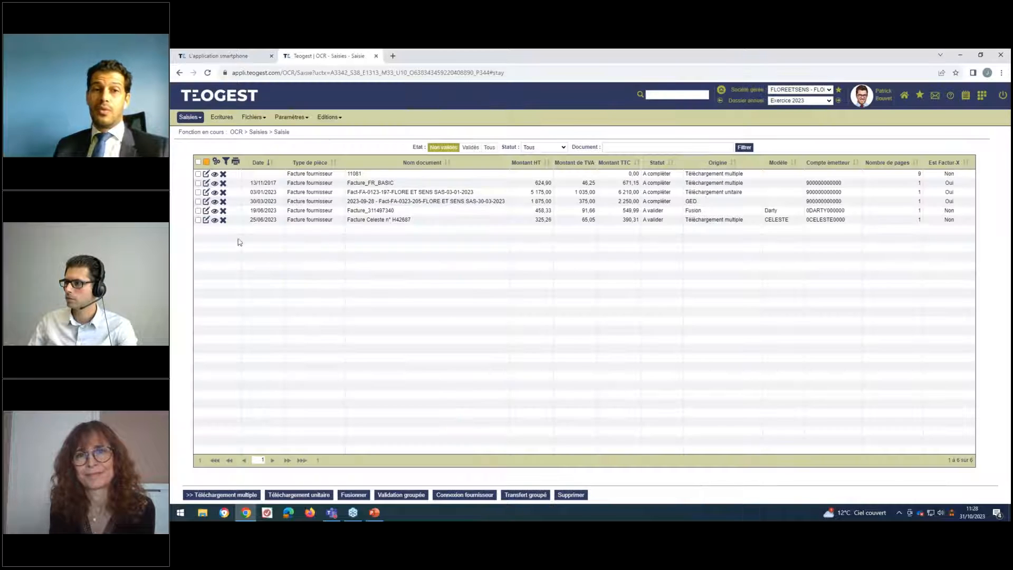
Open the Celeste invoice entry, clear its document number, recapture it from the scanned page, and return to the list without saving
click(206, 219)
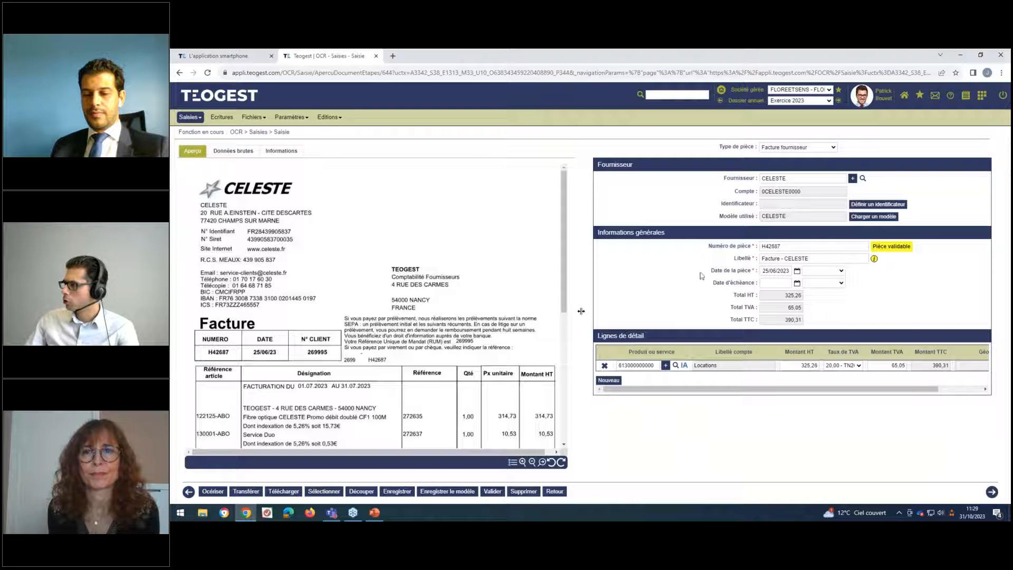
click(746, 250)
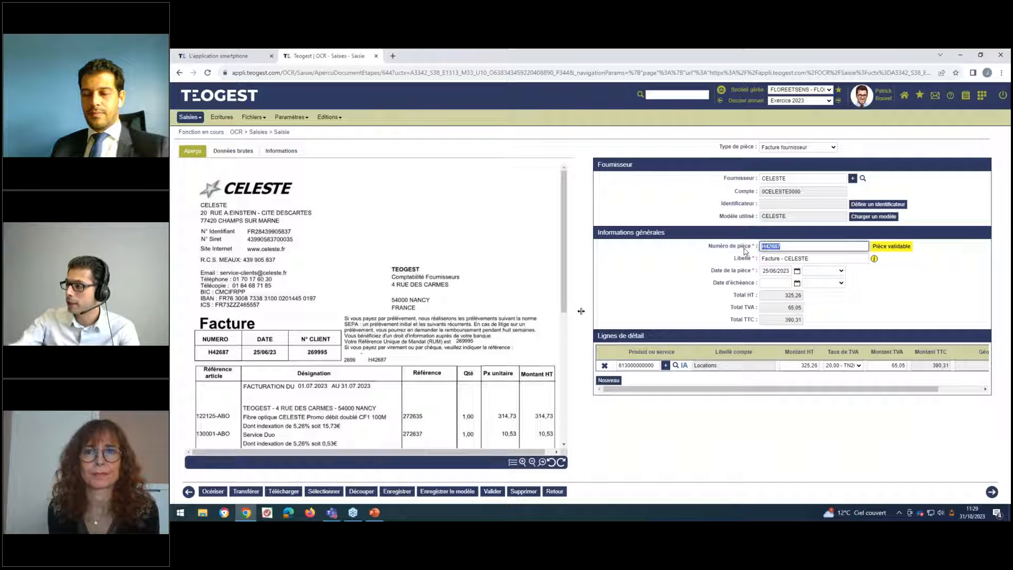
key(BackSpace)
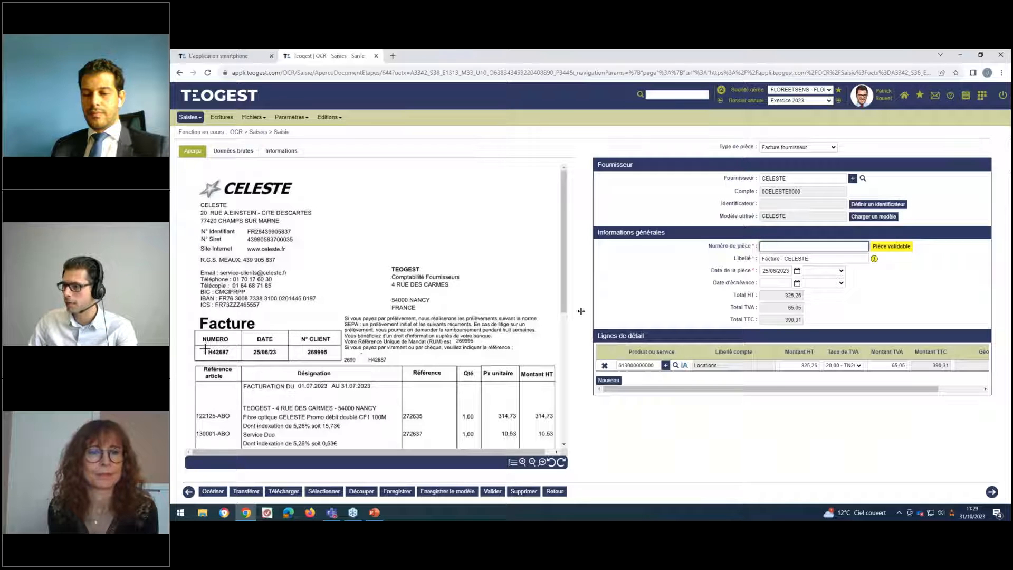
drag(203, 346, 236, 357)
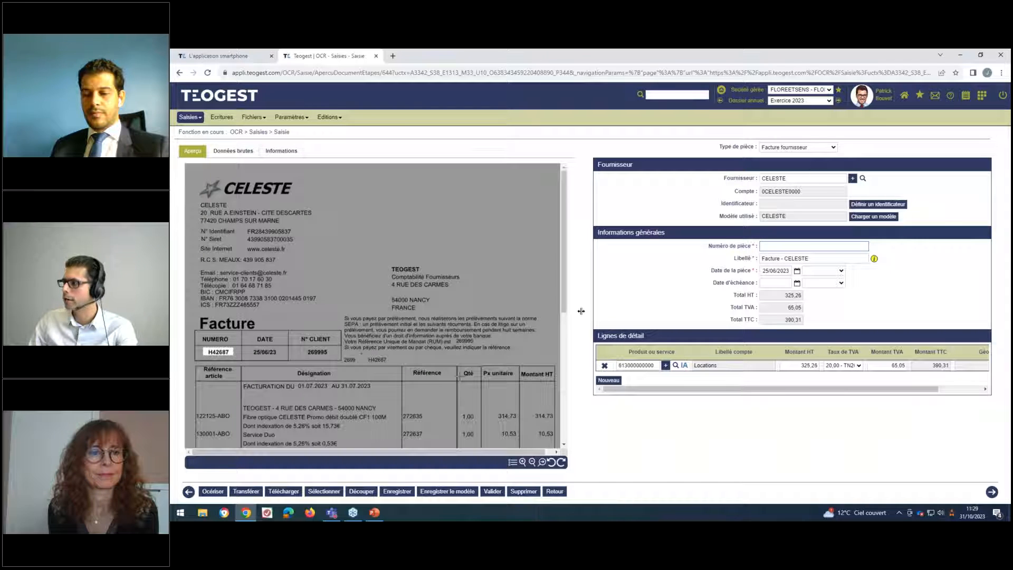
click(326, 491)
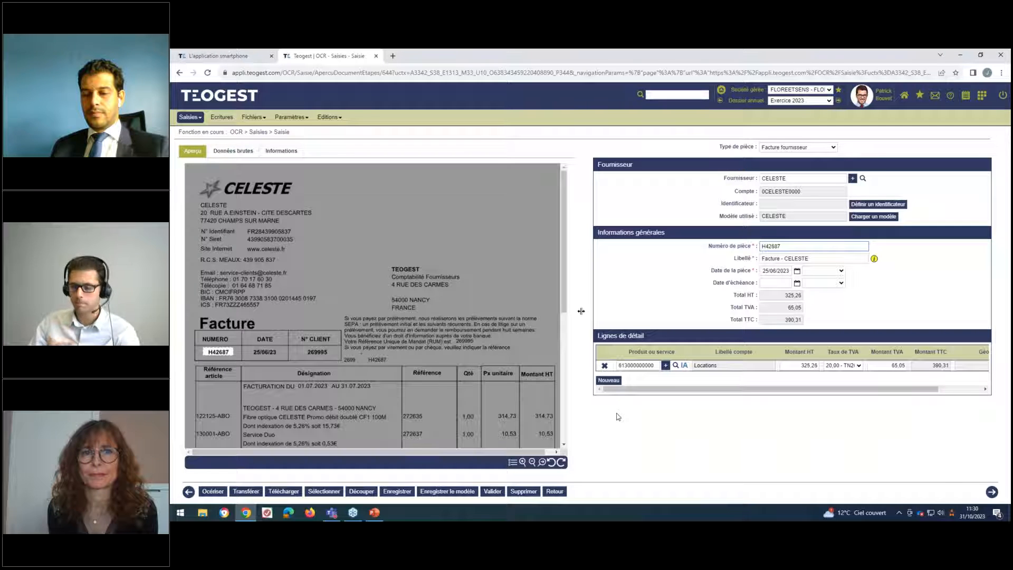
click(553, 491)
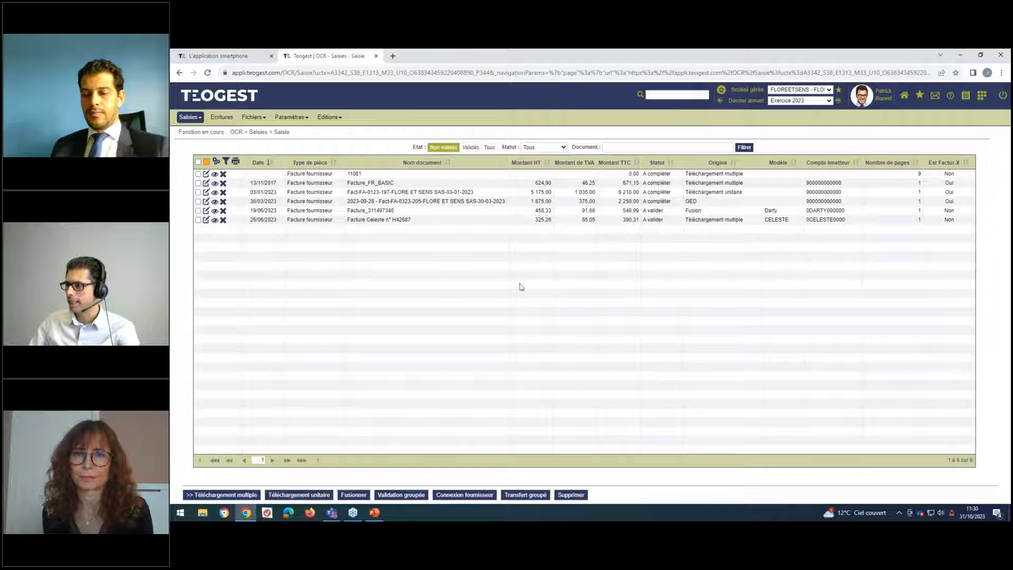
Open the Flore et Sens invoice entry dated 30/03/2023, point out its electronically received totals, and return to the entries list
click(207, 202)
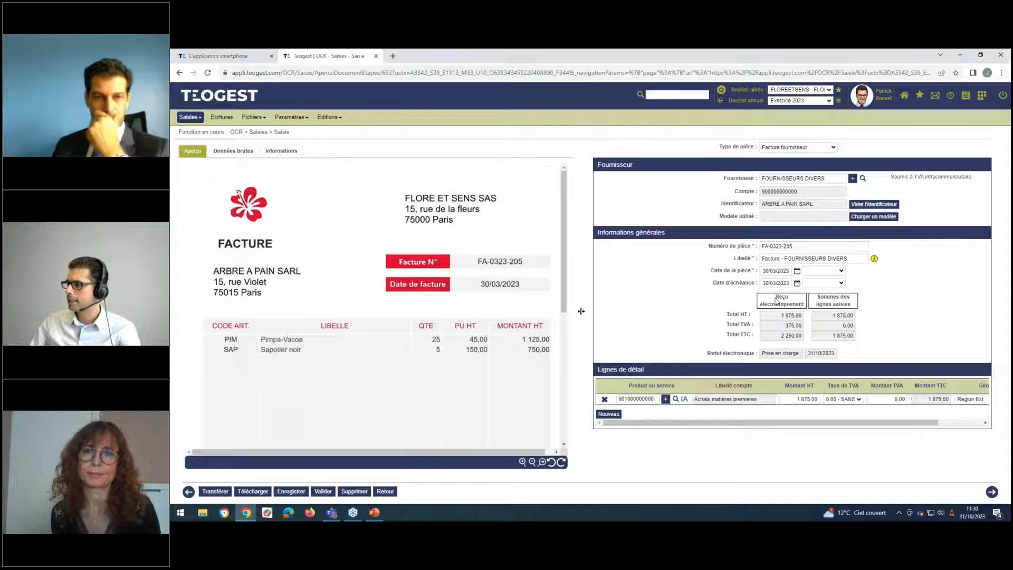
mouse_move(775, 296)
mouse_down()
mouse_move(789, 305)
mouse_move(765, 311)
mouse_up()
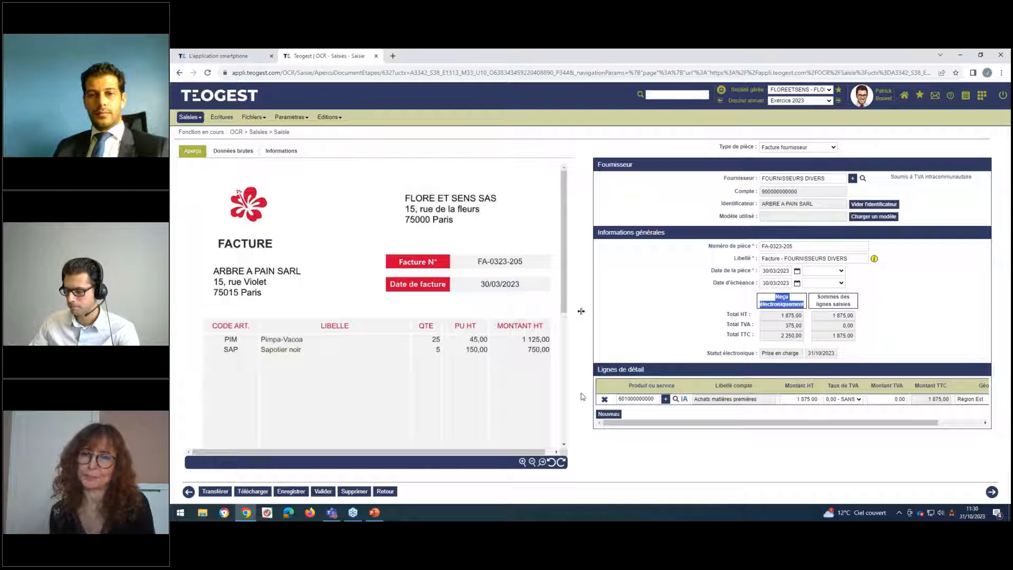
click(386, 491)
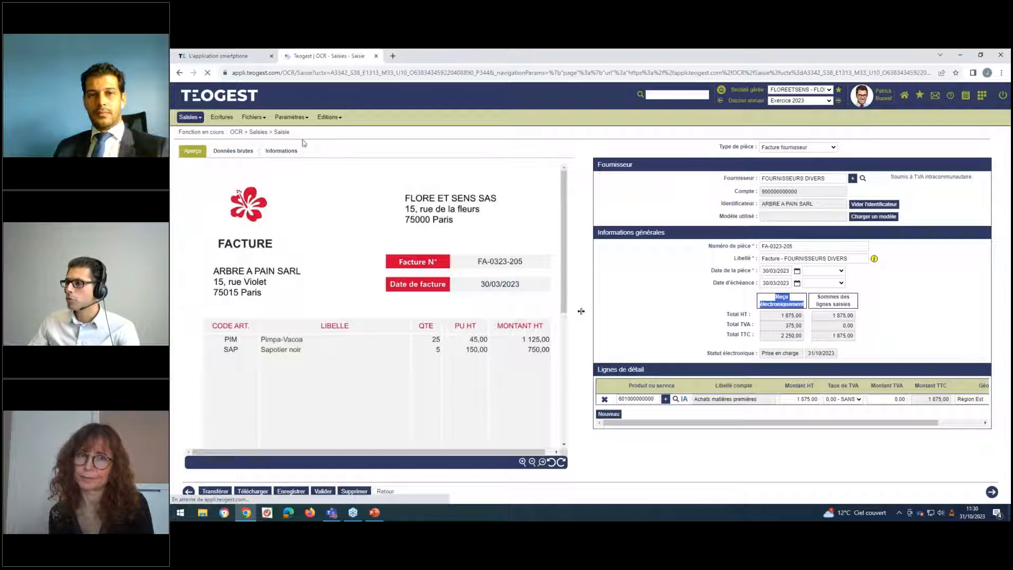
Open the OCR general settings and review the automatic document renaming, GED archiving and year-and-type folder tree options
click(290, 118)
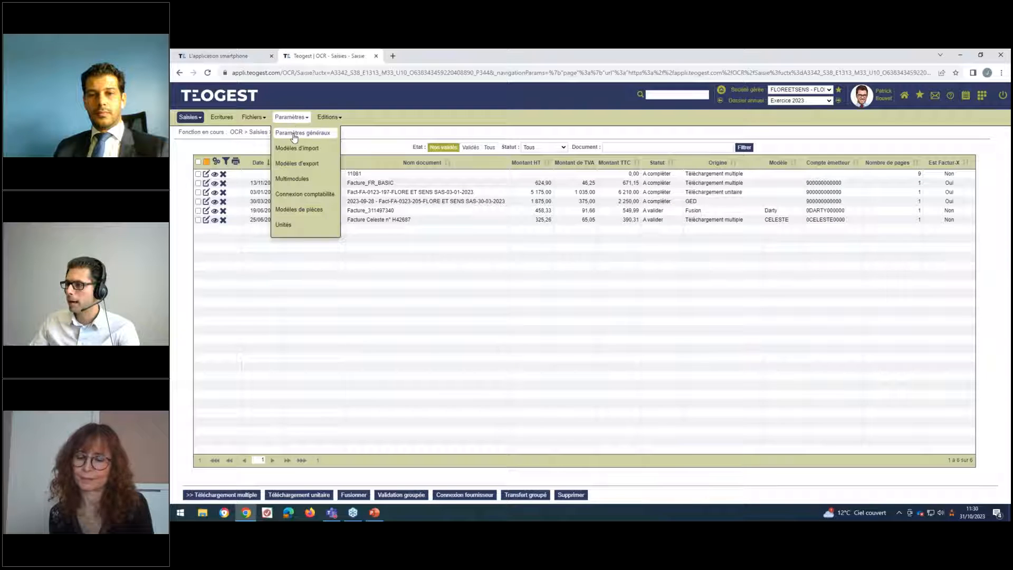
click(294, 136)
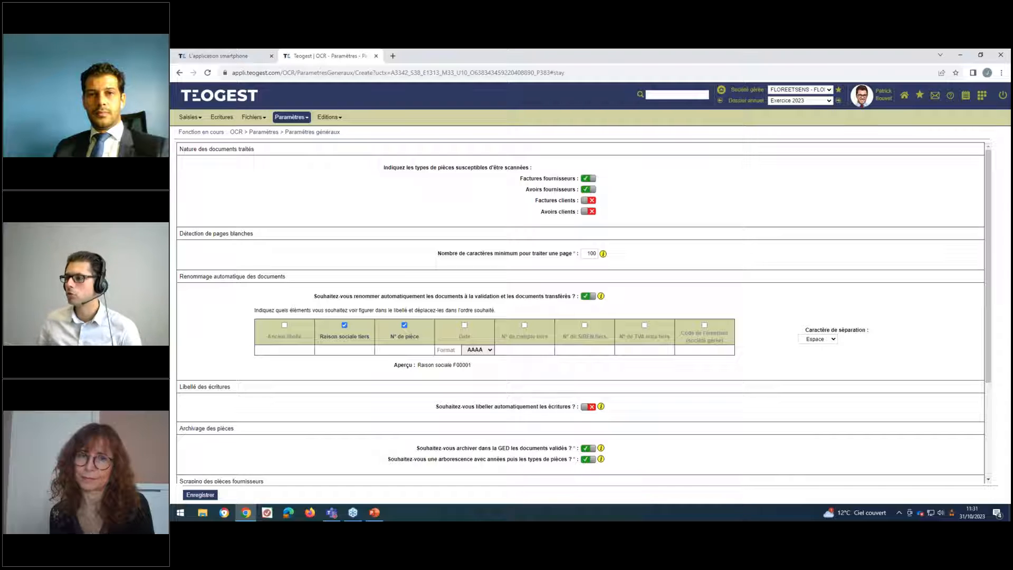
drag(287, 276, 180, 276)
triple_click(364, 302)
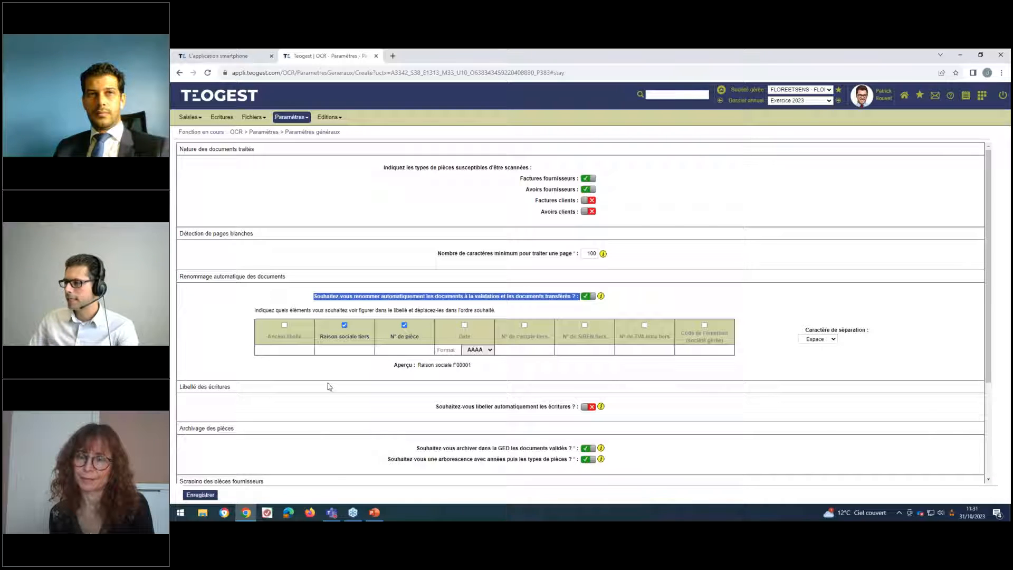
scroll(269, 299, down, 2)
drag(415, 361, 573, 364)
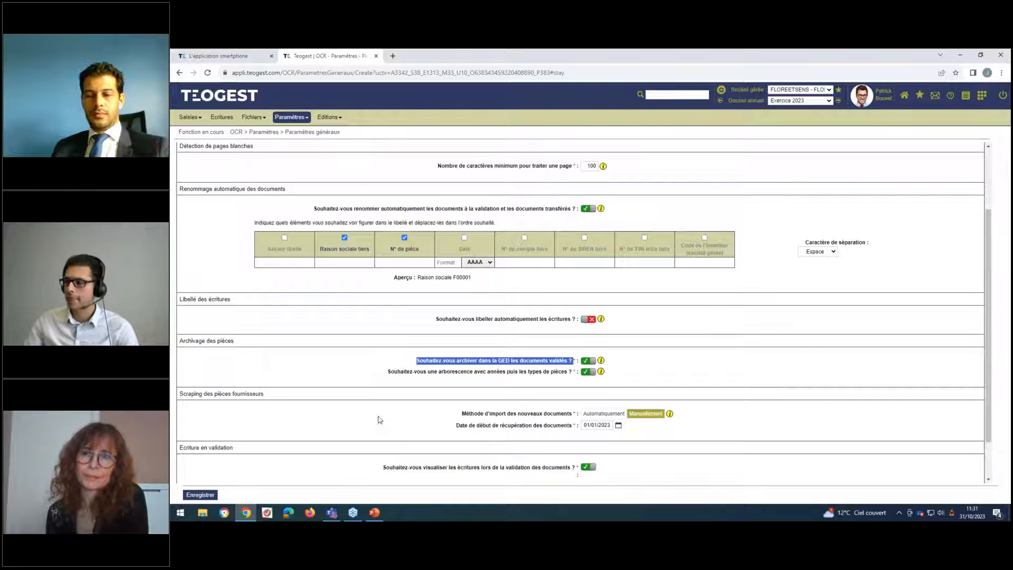
triple_click(429, 375)
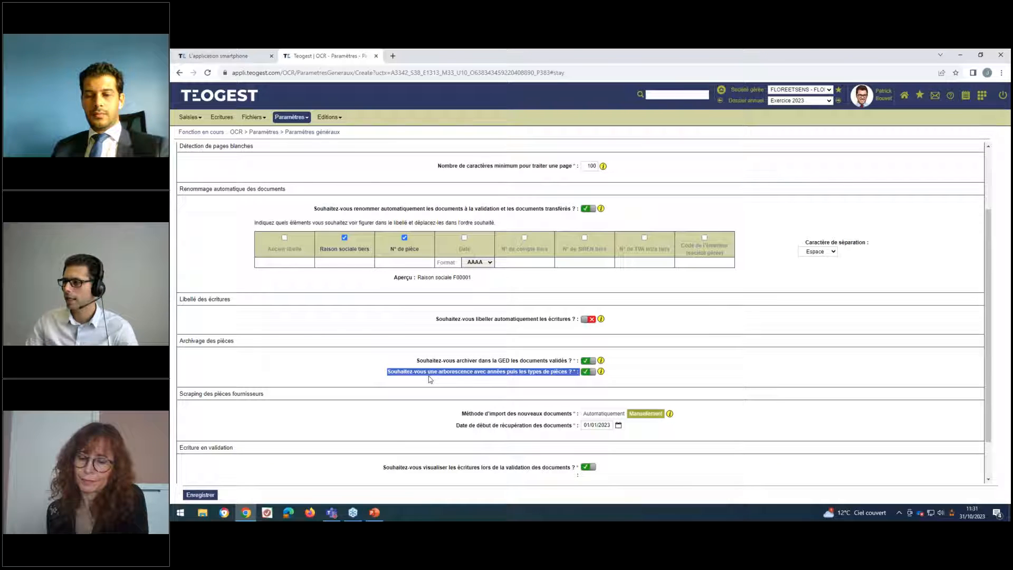
scroll(400, 357, down, 2)
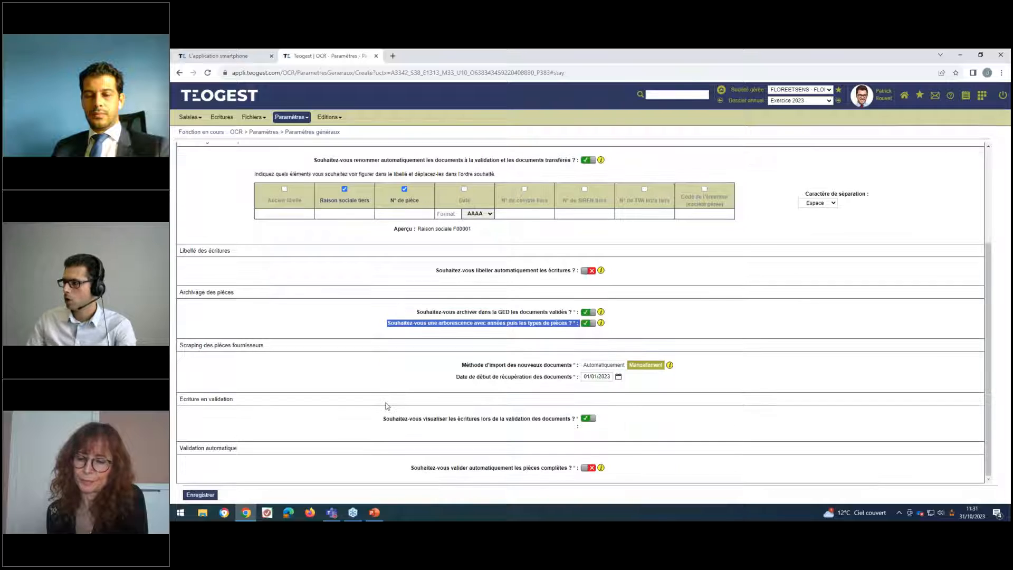
Switch on automatic validation of complete documents, display its explanation, and go back to the OCR entries without saving
drag(408, 469, 569, 468)
click(586, 468)
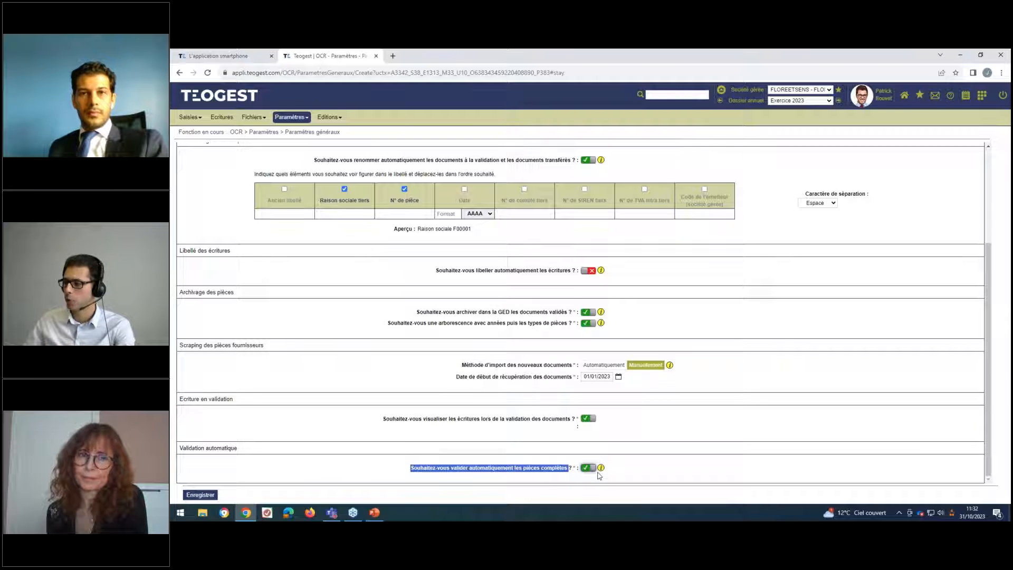
mouse_move(602, 468)
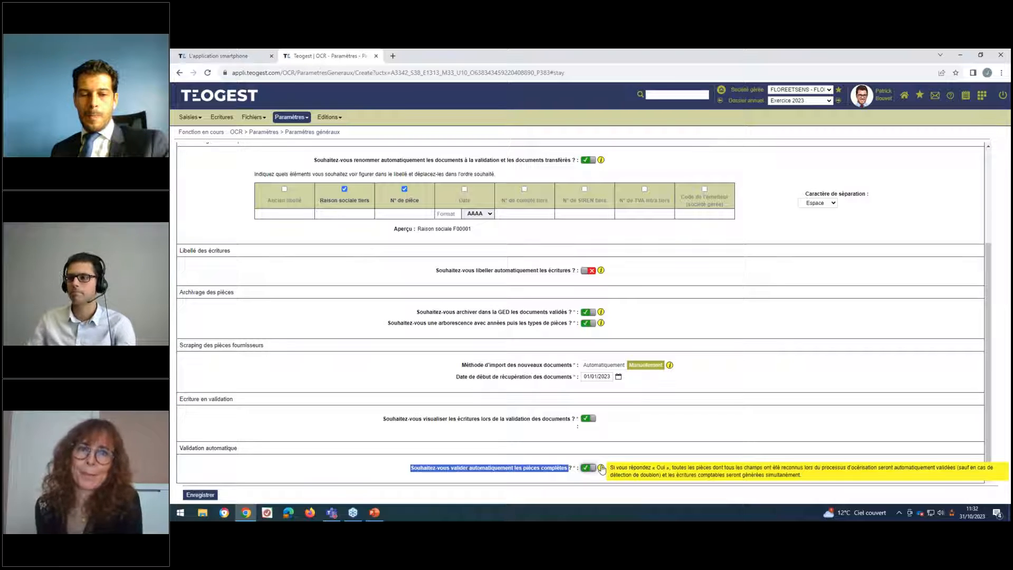
click(190, 118)
click(198, 135)
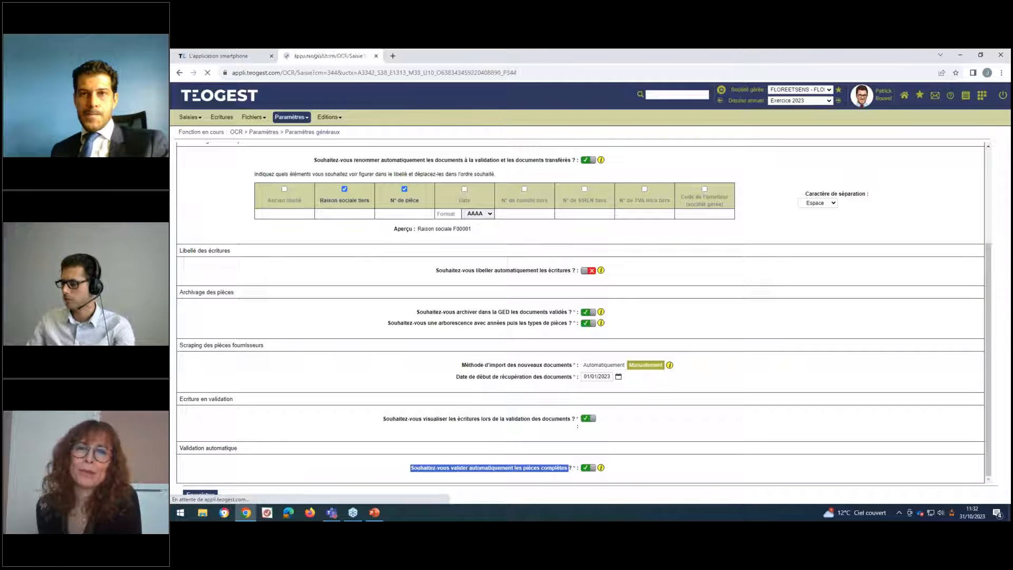
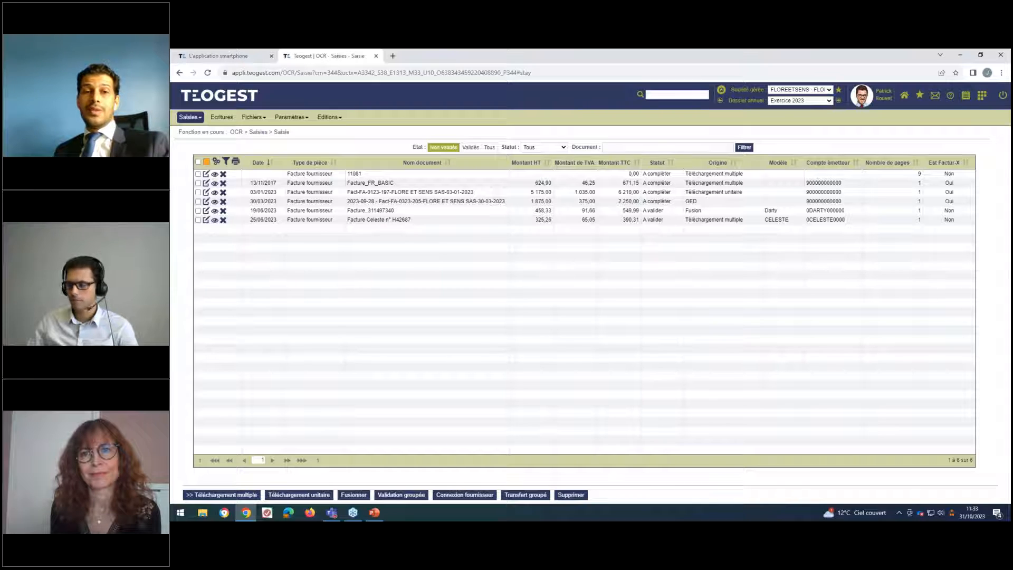
Switch from the OCR module to the Facturation module's list of sales invoices
click(980, 98)
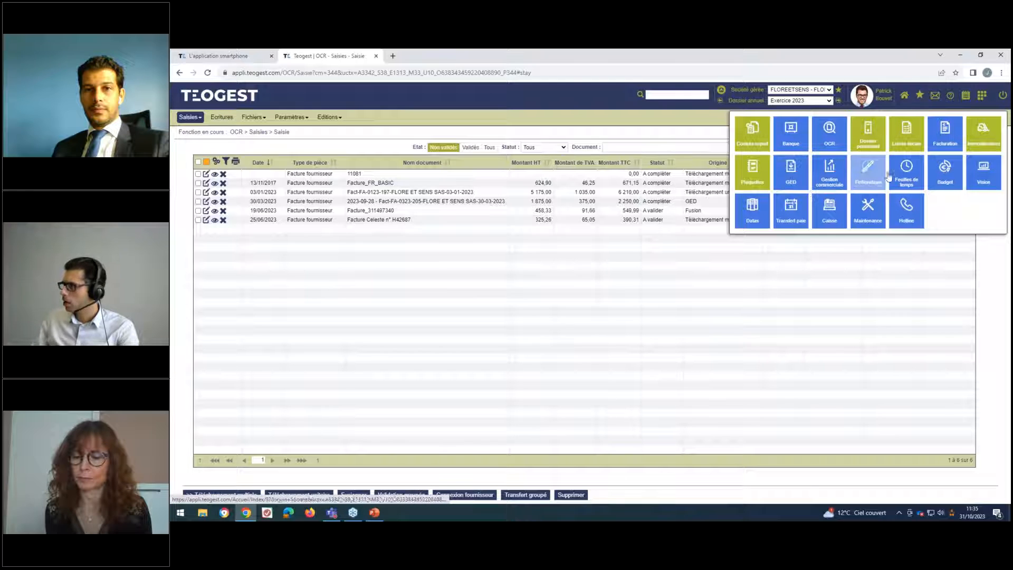
click(806, 220)
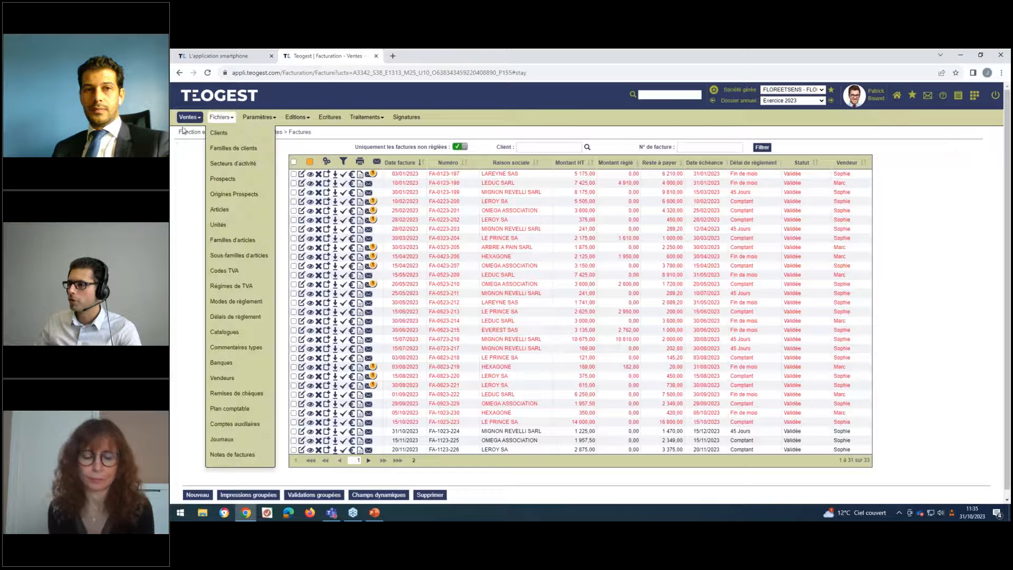
Look over the kinds of sales documents, and open the LAREYNE SAS sales invoice dated 03/01/2023
mouse_move(186, 121)
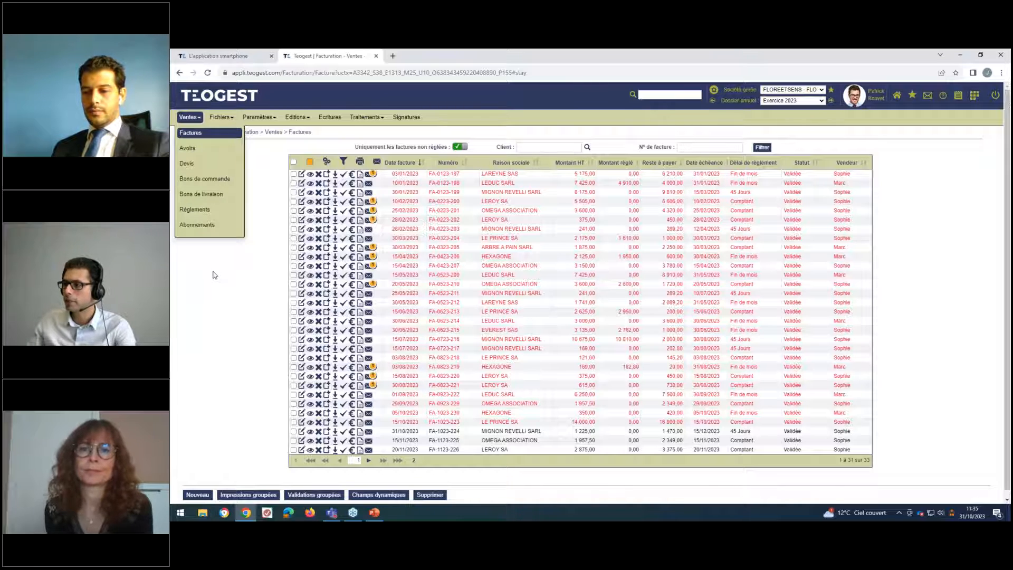
mouse_move(373, 175)
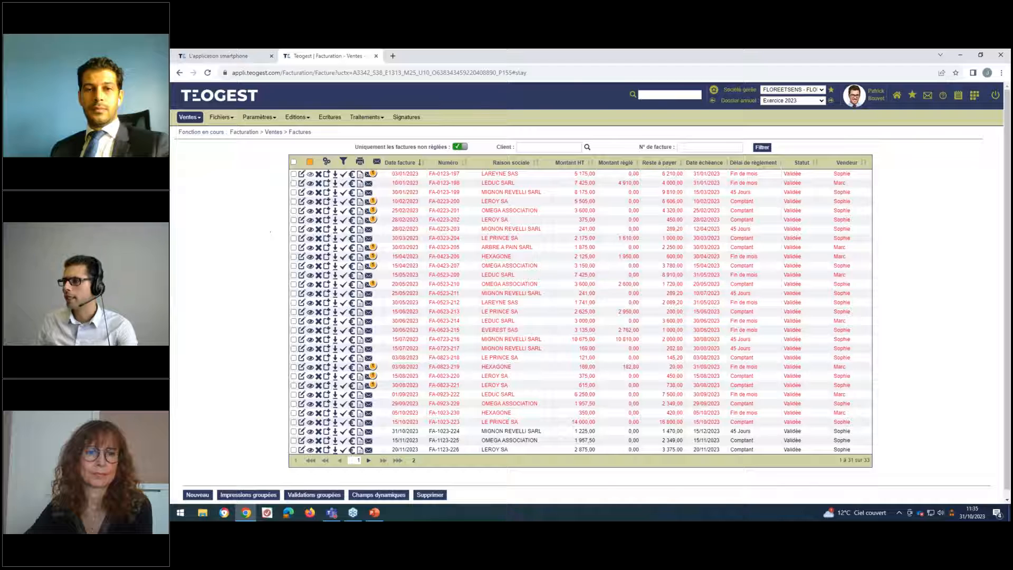
click(302, 175)
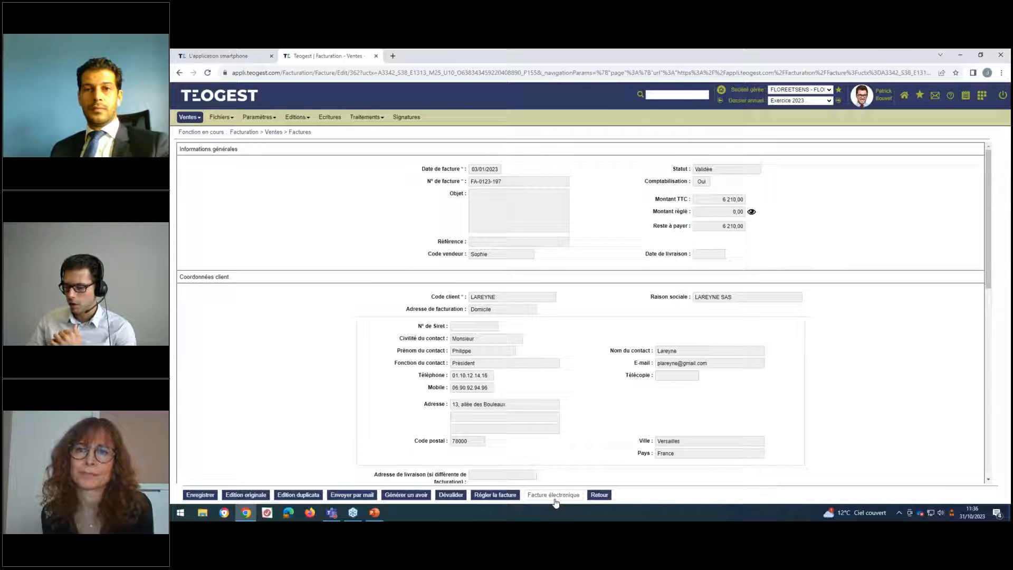
Switch to the desktop and open the Cabinet Vision Experts invoice PDF dated 31-07-2023 in Adobe Reader
click(960, 55)
click(961, 55)
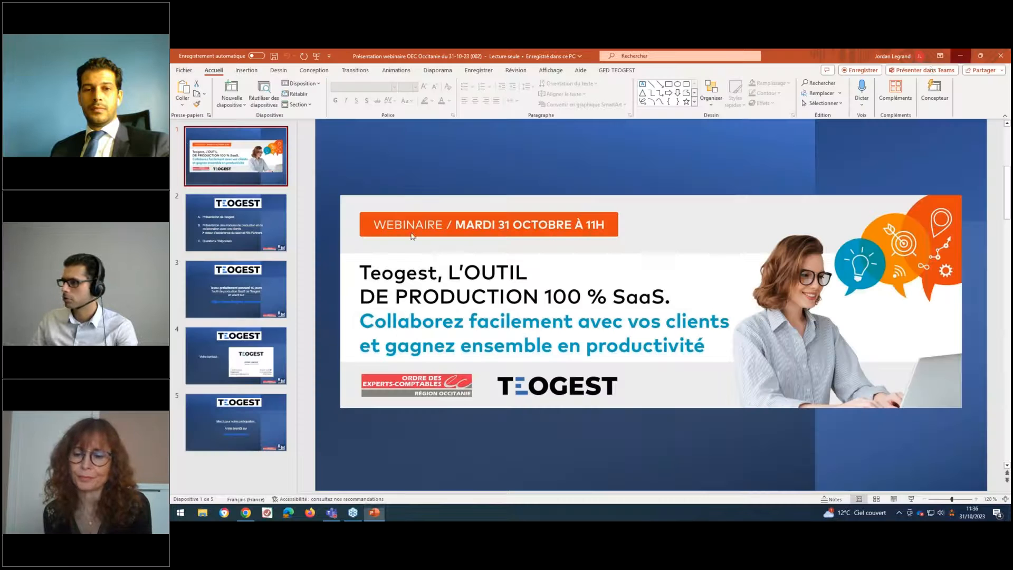
click(190, 81)
right_click(189, 82)
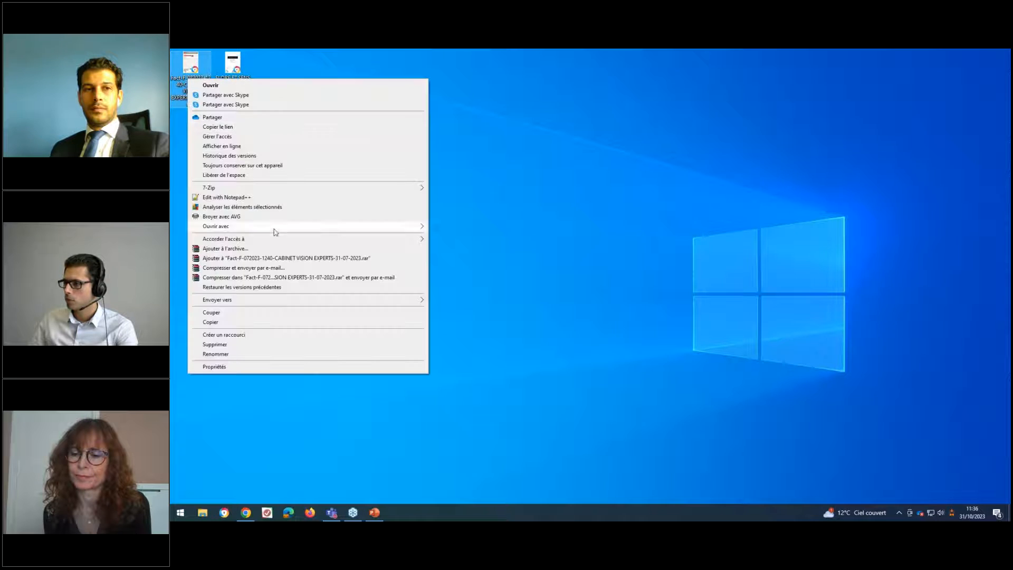
mouse_move(249, 227)
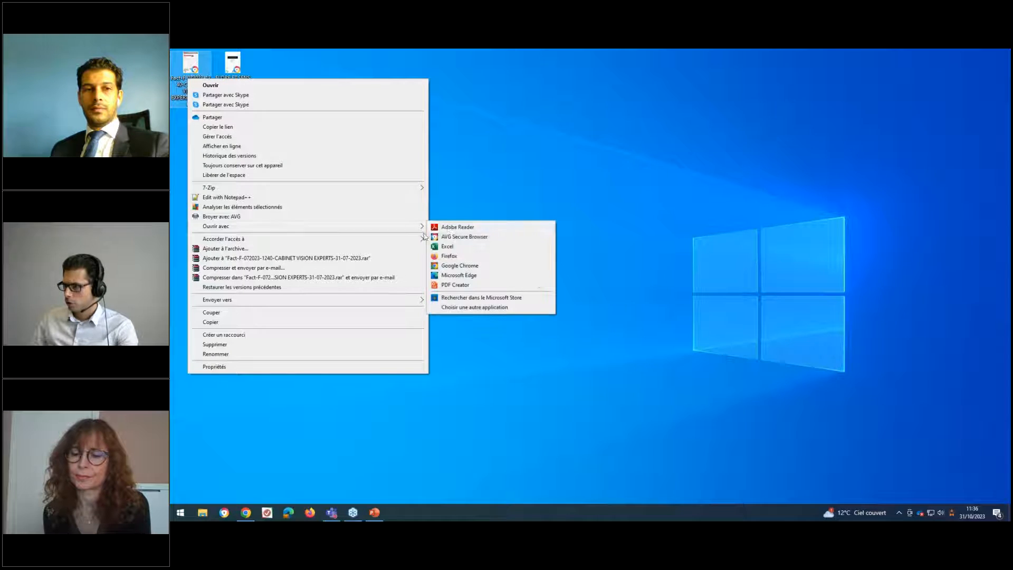
click(450, 228)
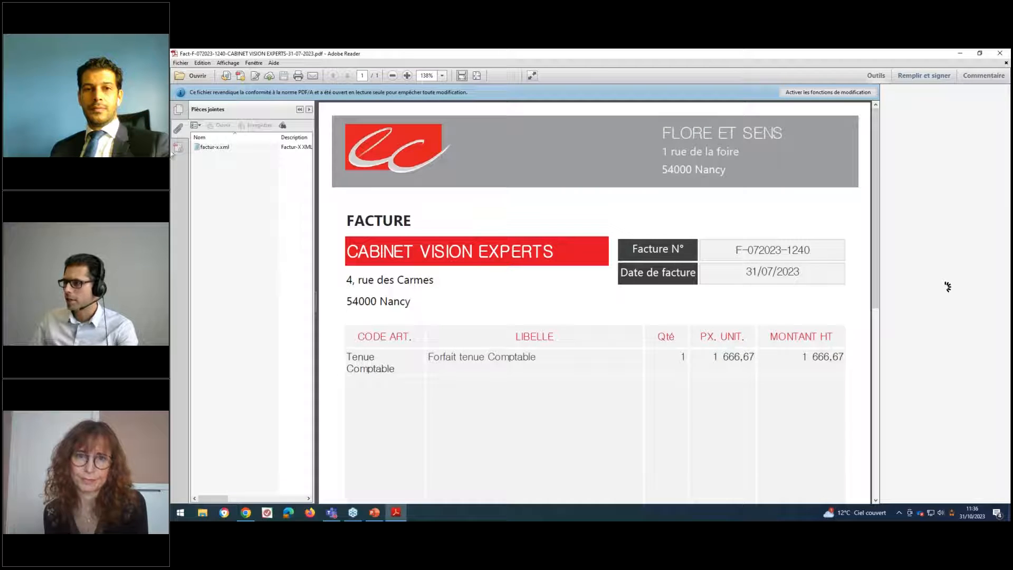
Open the factur-x.xml file attached to the invoice PDF, examine its structured invoice data, and close it
double_click(220, 151)
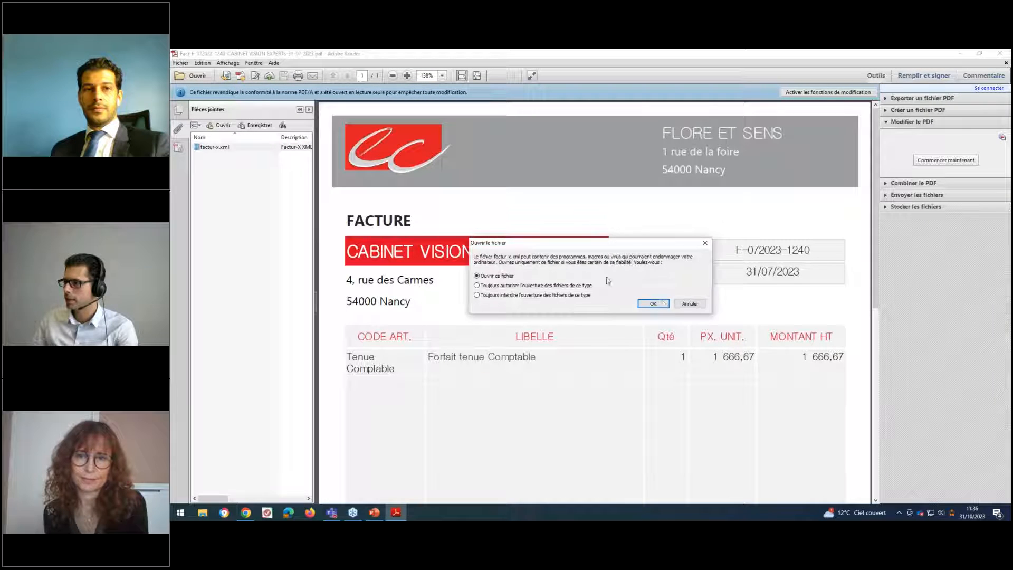
click(657, 307)
scroll(581, 258, down, 3)
scroll(581, 258, down, 14)
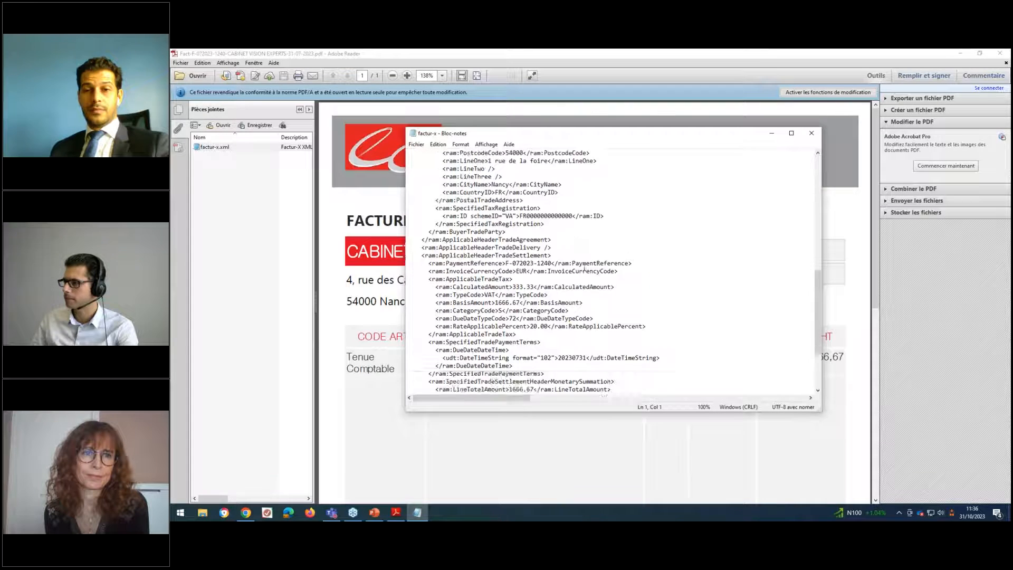
click(814, 140)
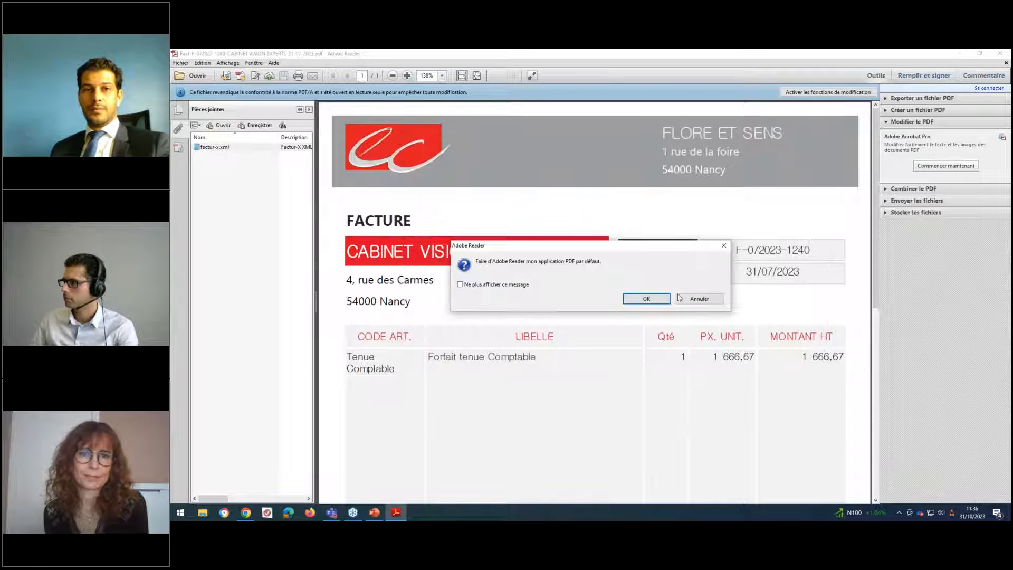
Decline making Adobe Reader the default PDF application, close the invoice PDF, and switch back to Teogest in Chrome
click(682, 299)
click(999, 54)
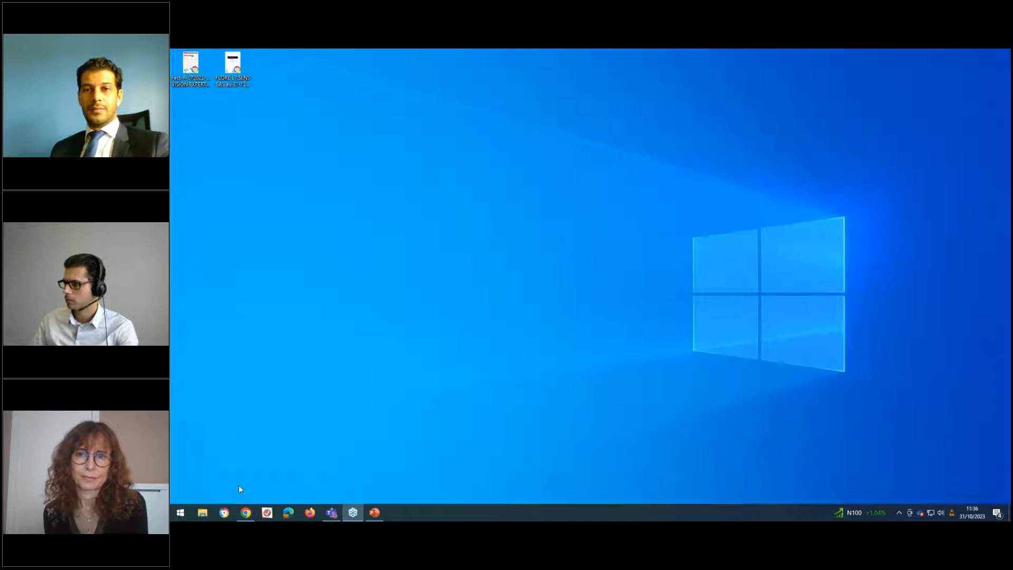
click(246, 512)
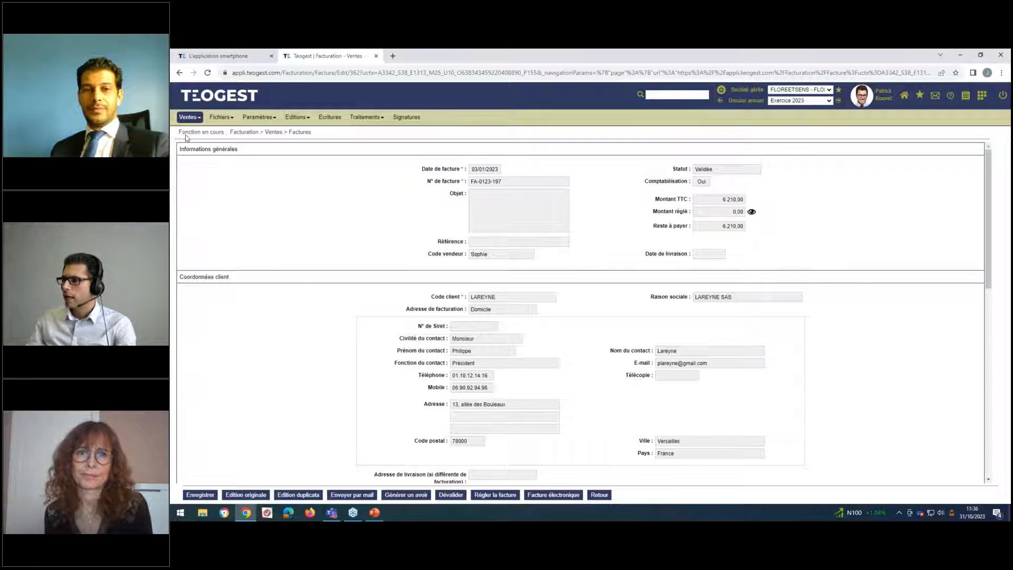
Display the sales subscriptions and open Abonnement Omega to examine its billing and periodicity settings
click(190, 118)
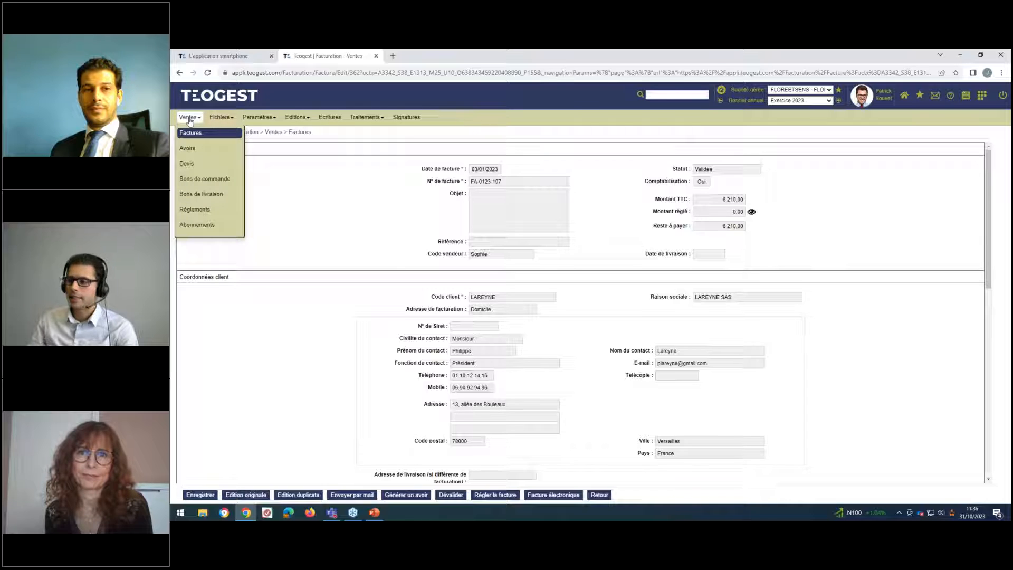
click(207, 226)
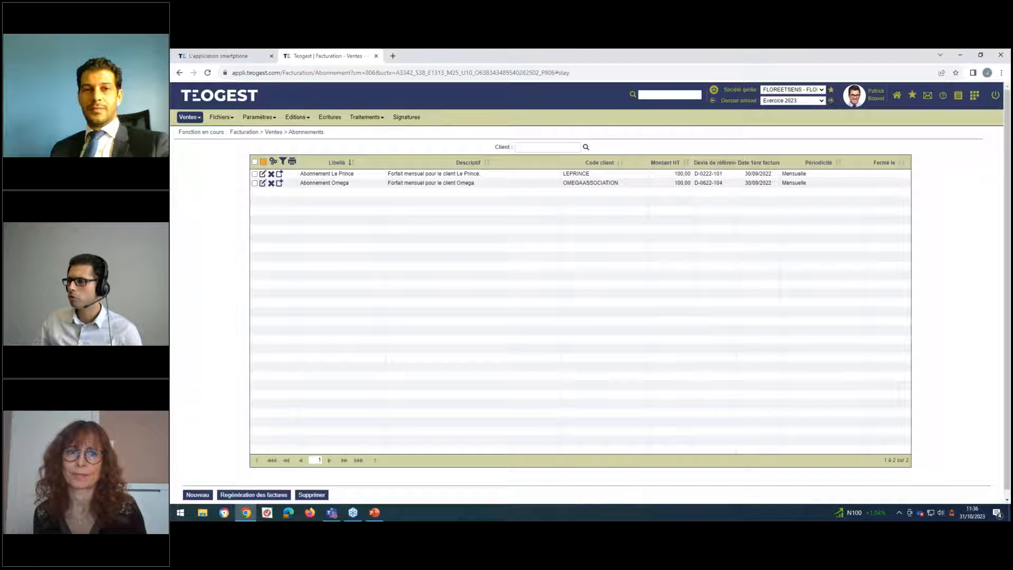
click(262, 185)
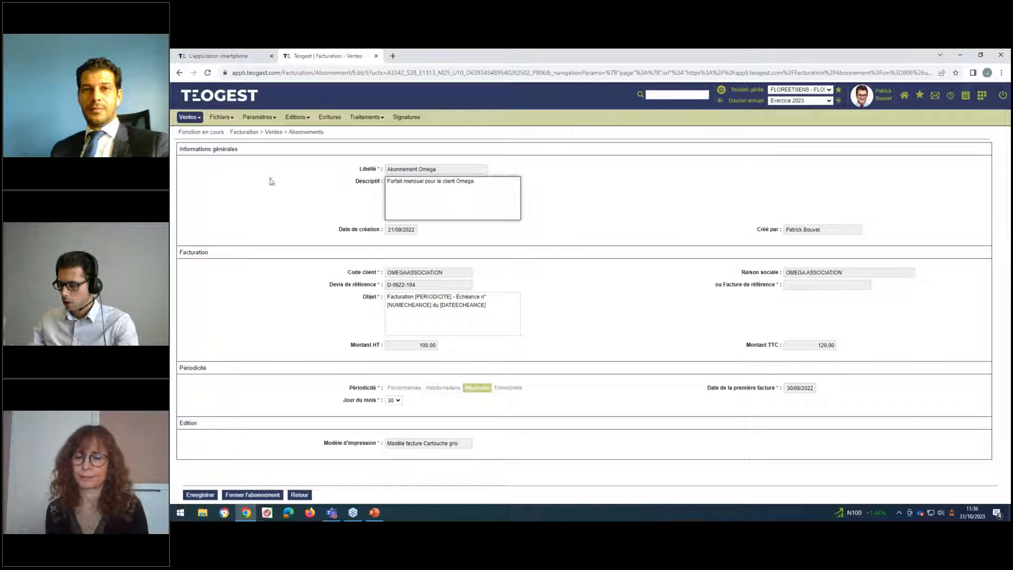
Leave the Omega subscription unchanged and go to the Facturation module's data import page
click(259, 117)
click(382, 121)
click(383, 121)
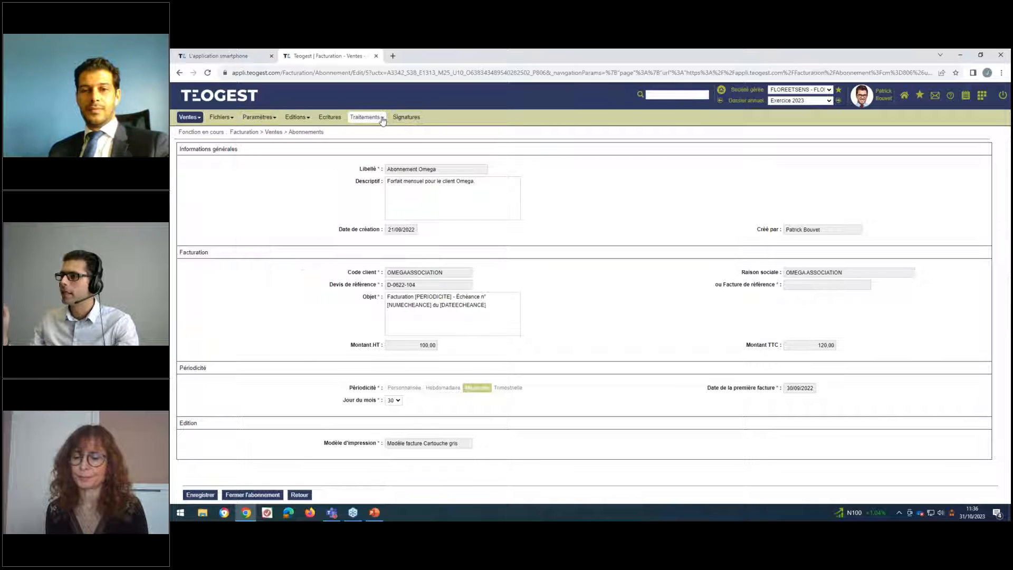
click(383, 120)
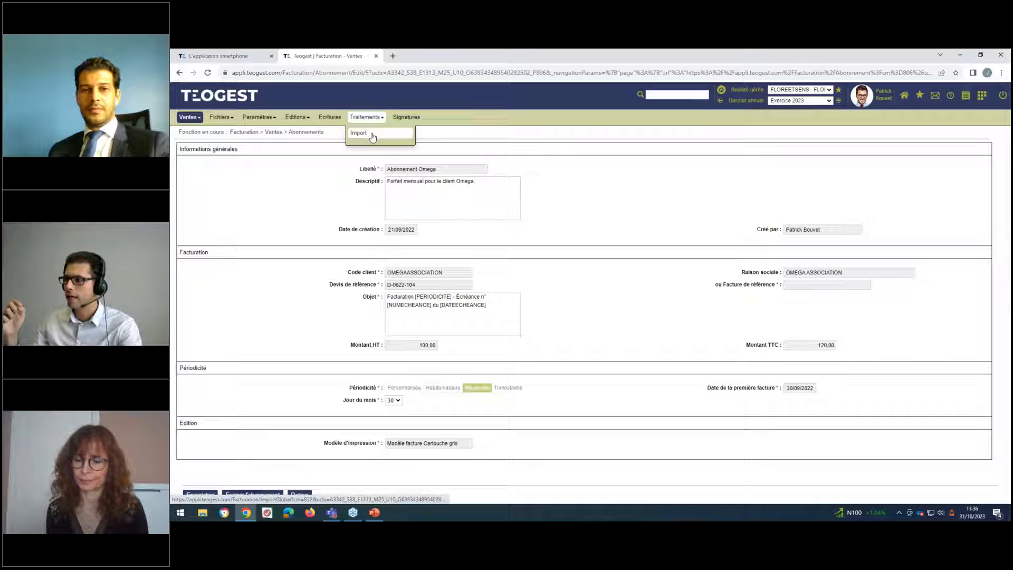
click(373, 137)
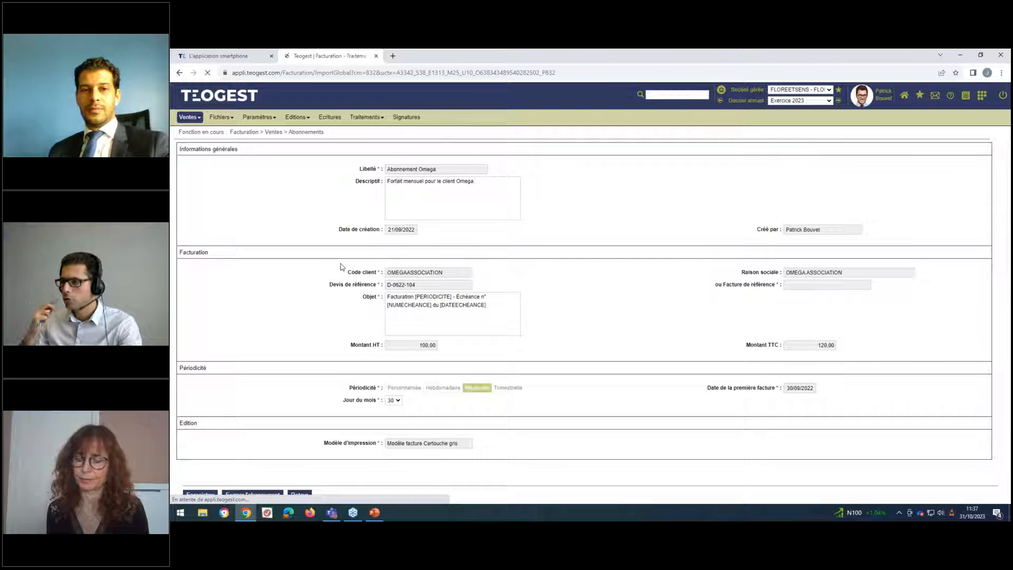
Download the Facturation import template and open it full-screen in Excel
click(252, 497)
click(867, 103)
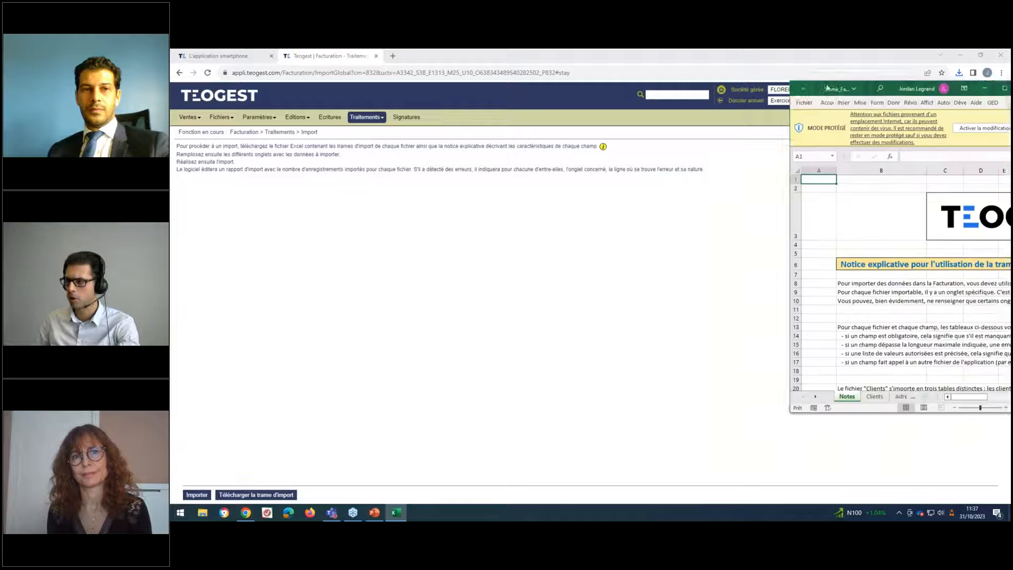
click(694, 82)
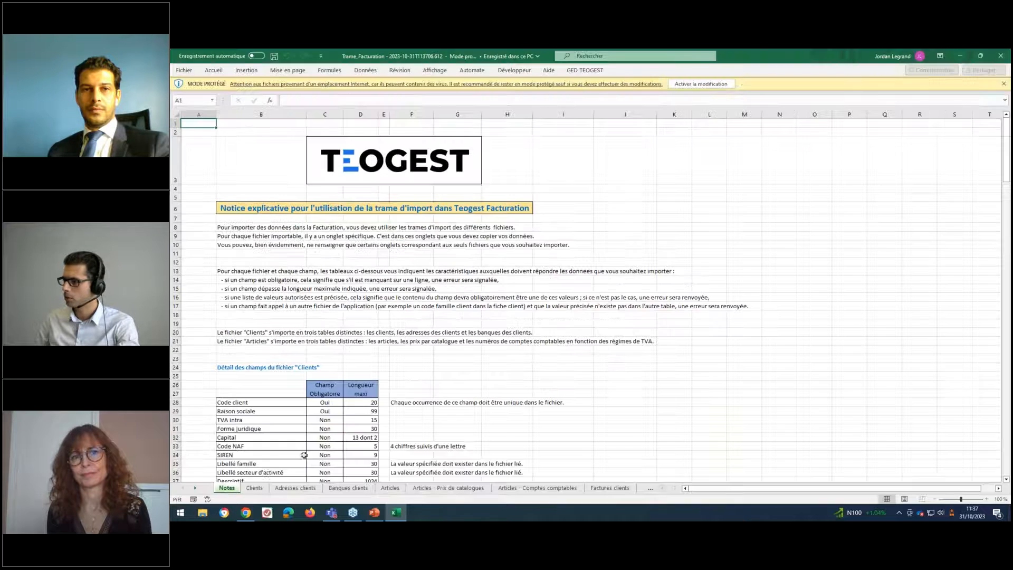
Examine the template's Clients, Adresses clients, Banques clients and Articles sheets, and close the workbook
click(255, 488)
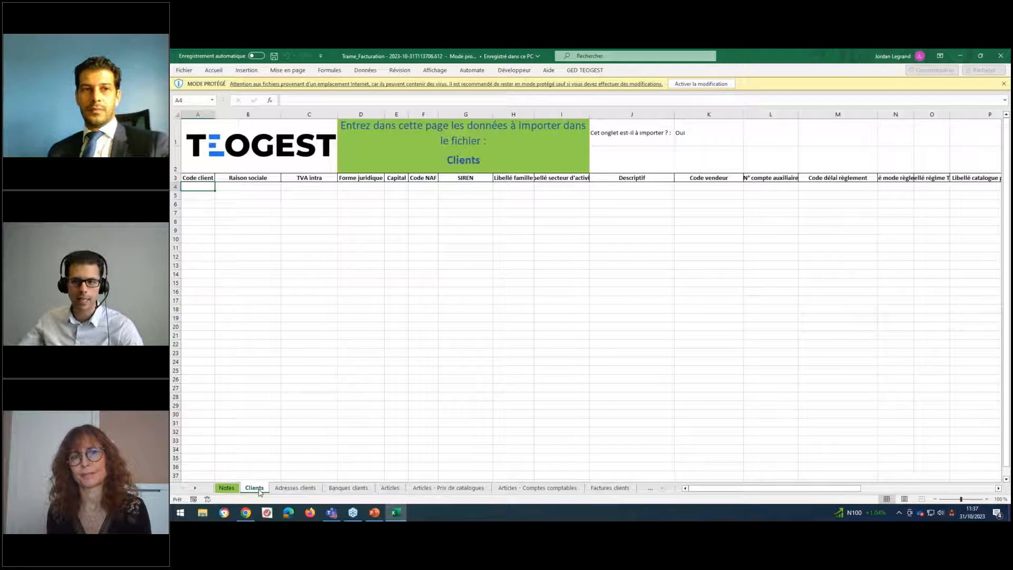
click(280, 491)
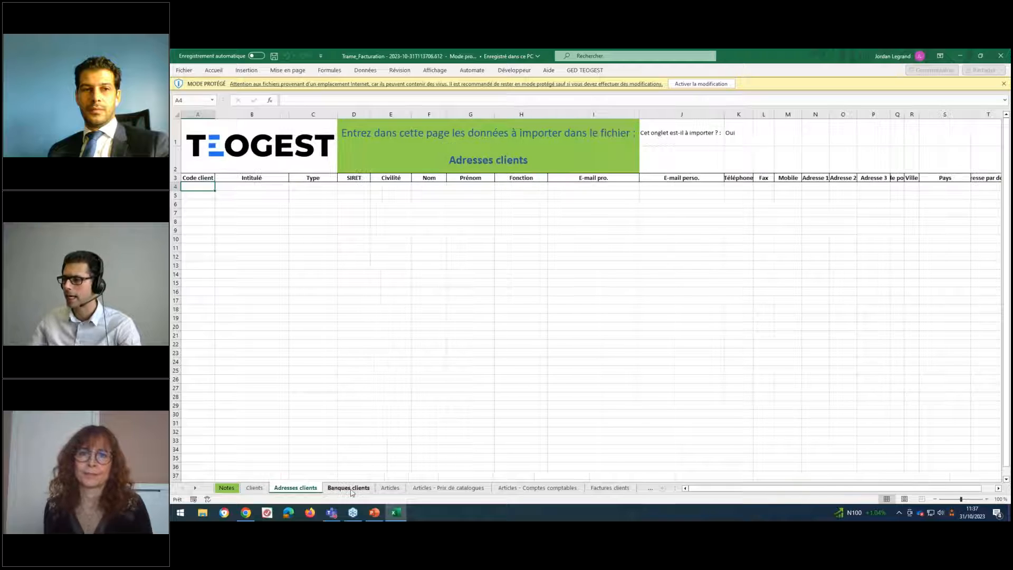
click(351, 490)
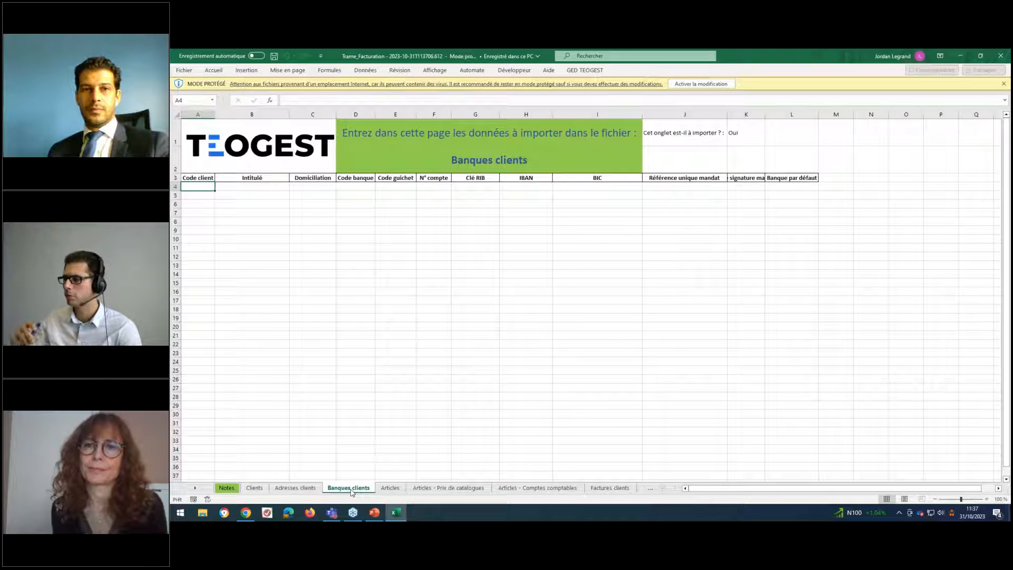
click(388, 489)
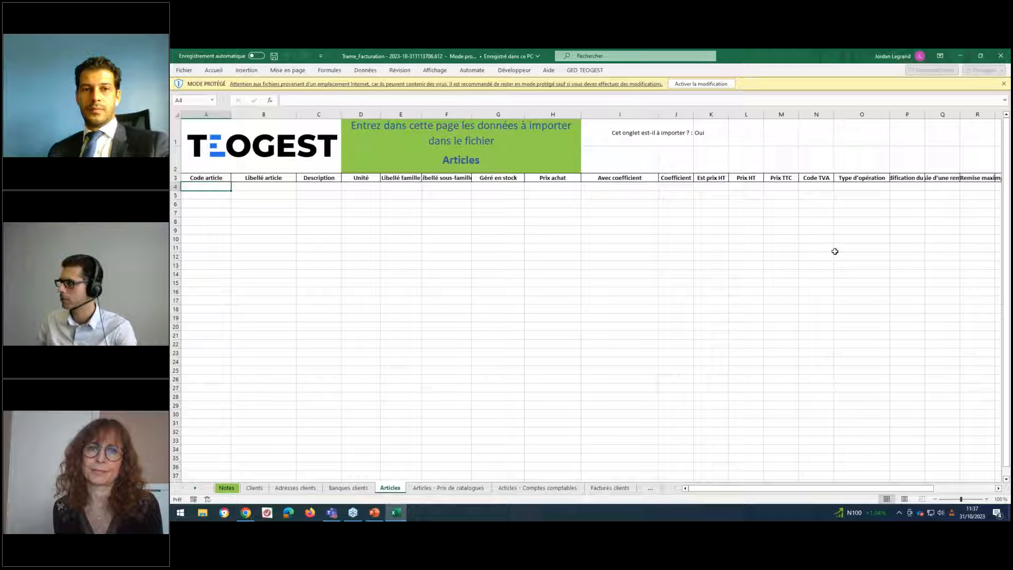
click(1001, 55)
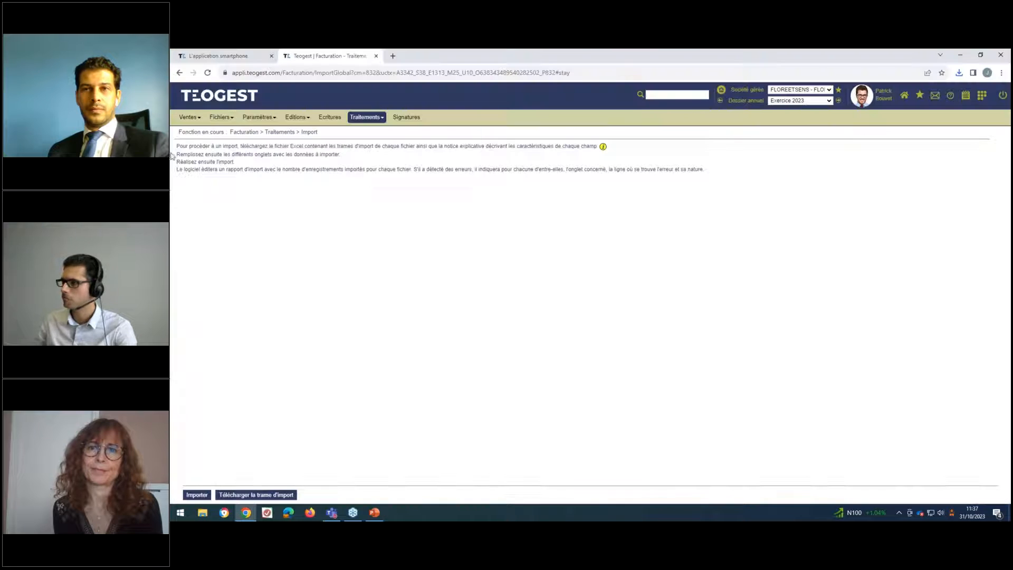
Open the Pièces commerciales settings and highlight the note on the 20-character limit for document numbers
mouse_move(213, 125)
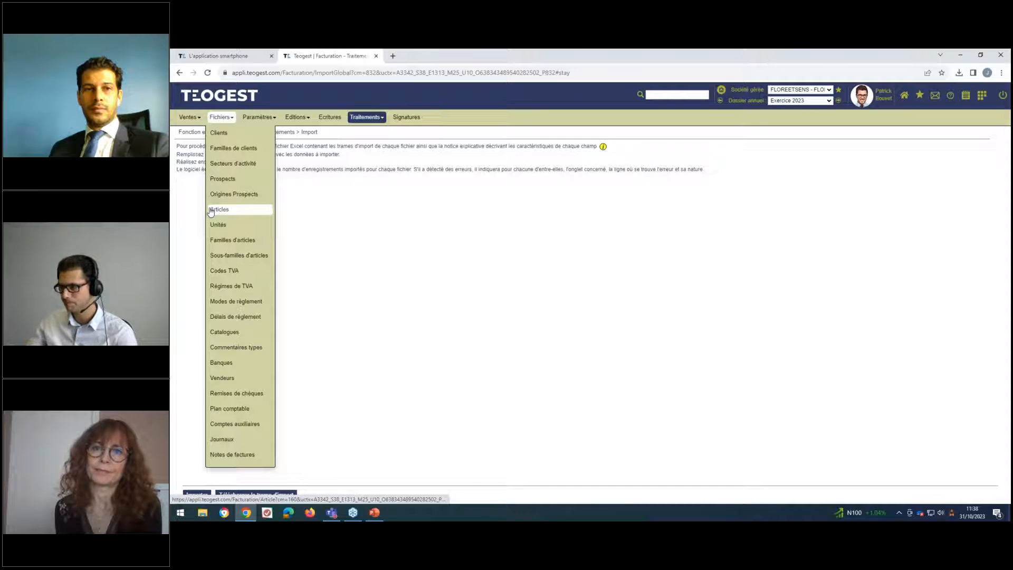
click(246, 118)
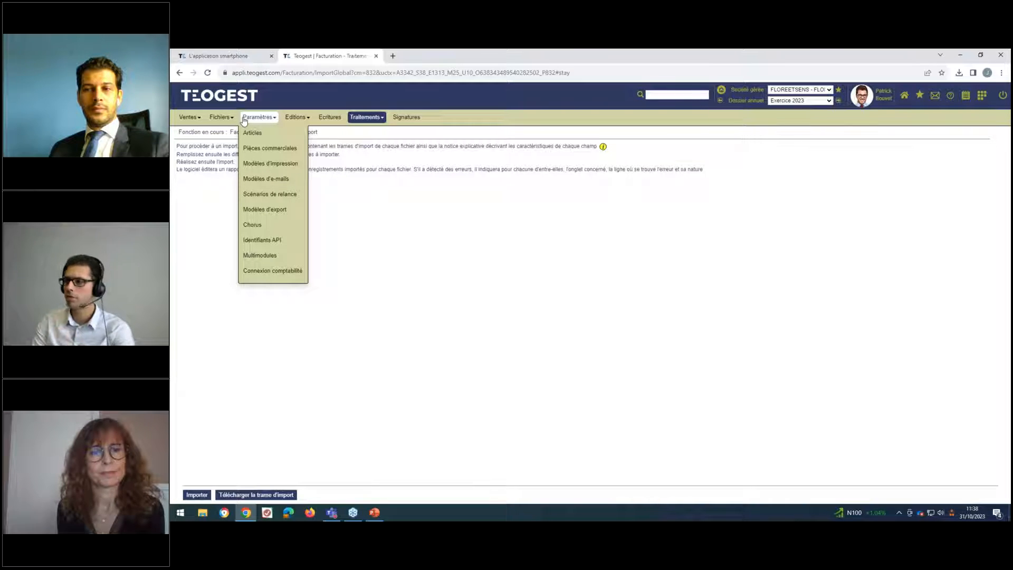
click(269, 148)
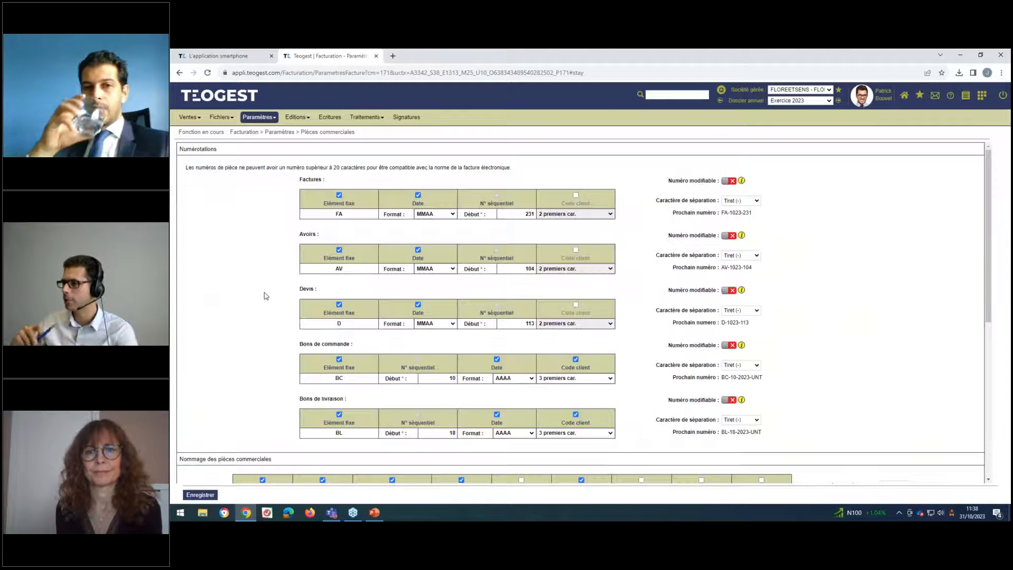
triple_click(341, 169)
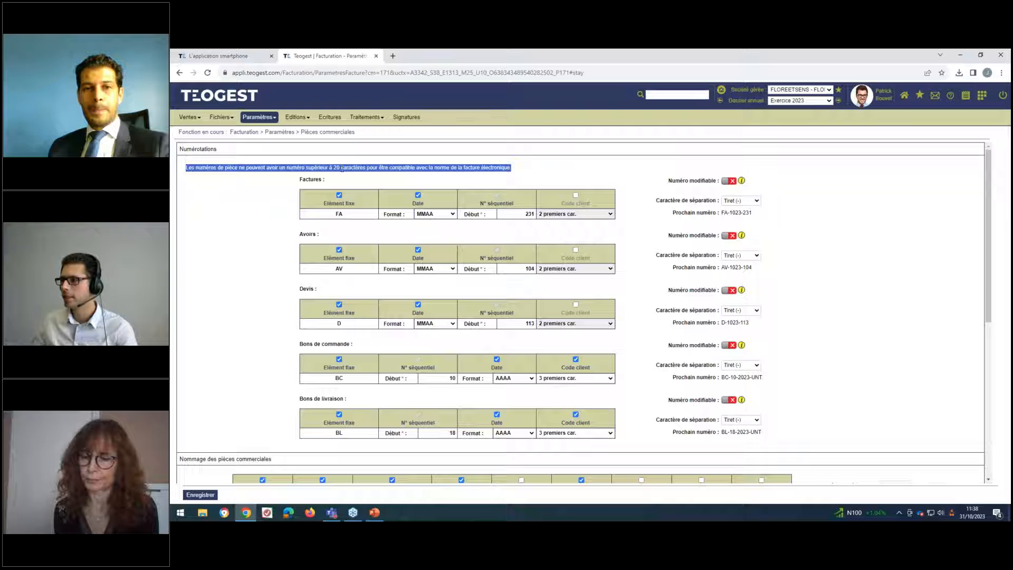
Review the list of print templates and open the Chorus Pro connection settings
click(267, 117)
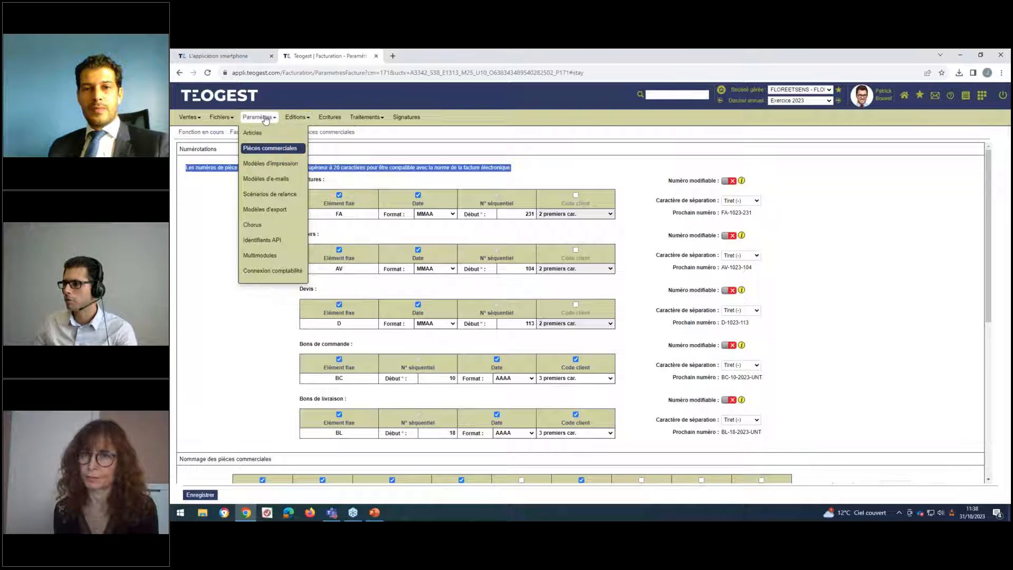
click(269, 164)
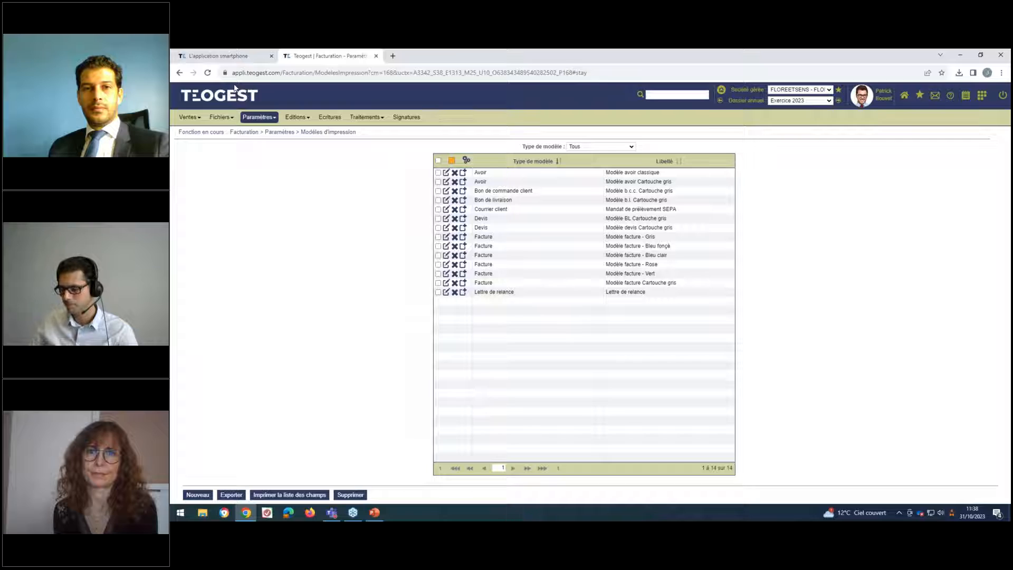
click(260, 117)
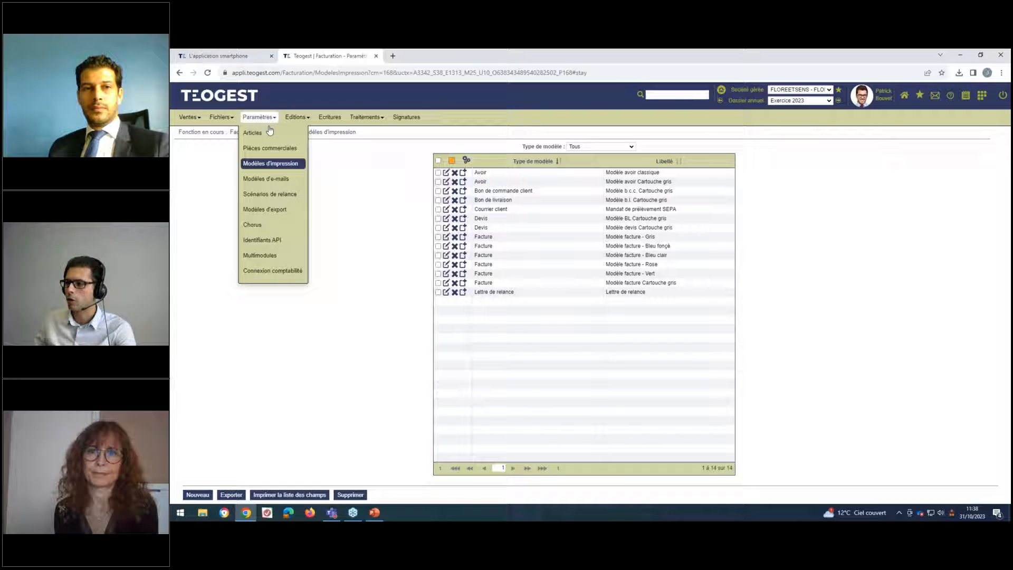
click(273, 226)
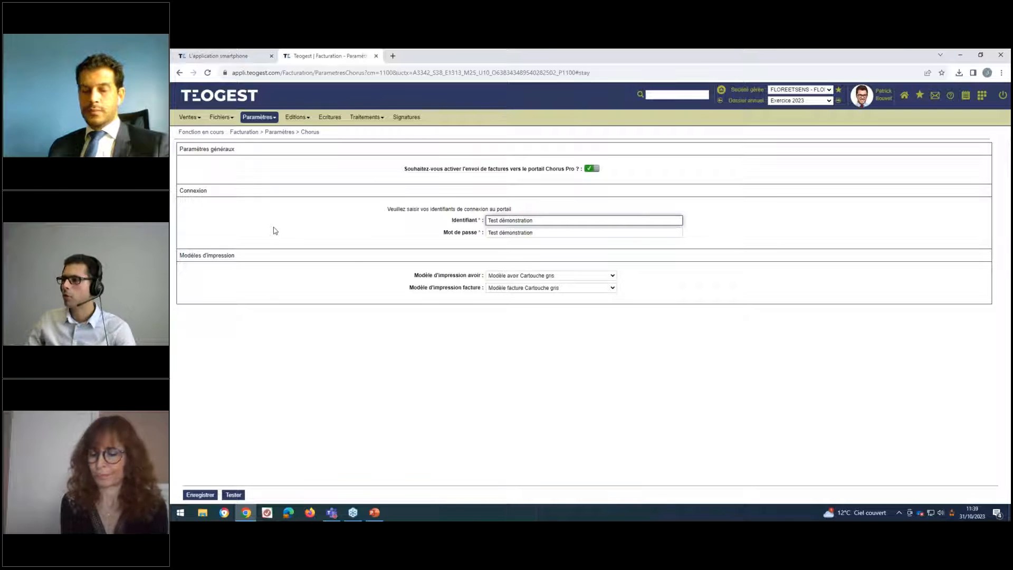
Look over the reports and the master data files available in the Facturation module
click(298, 119)
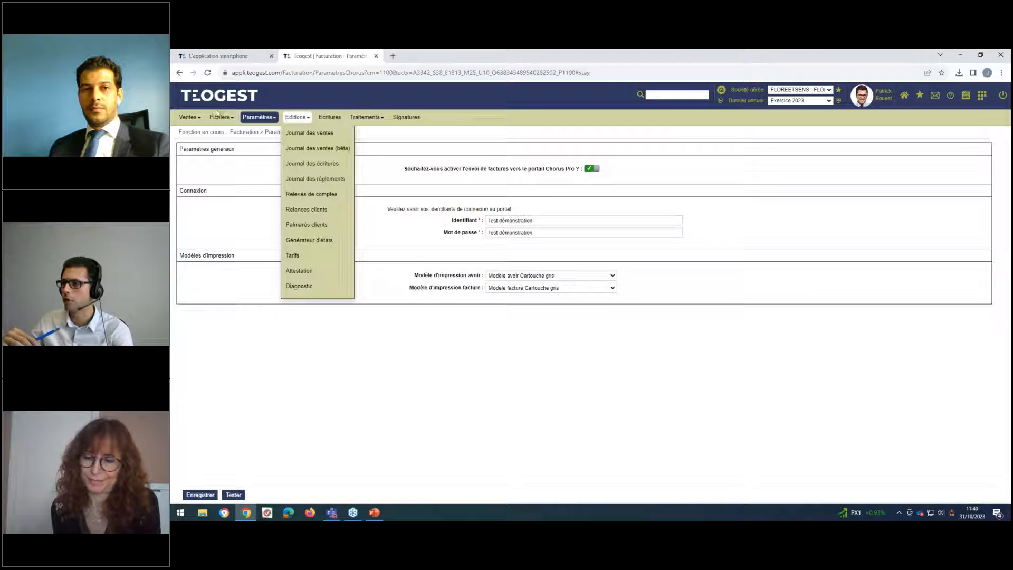
click(221, 117)
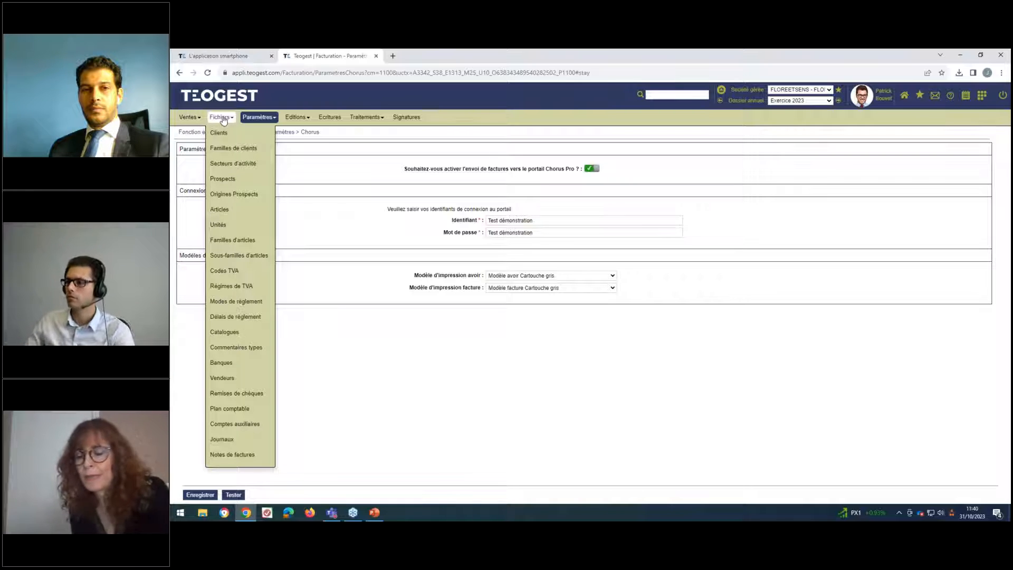
Look at the Factures list, open the Abonnement Omega subscription for editing, and highlight its Périodicité setting
click(191, 133)
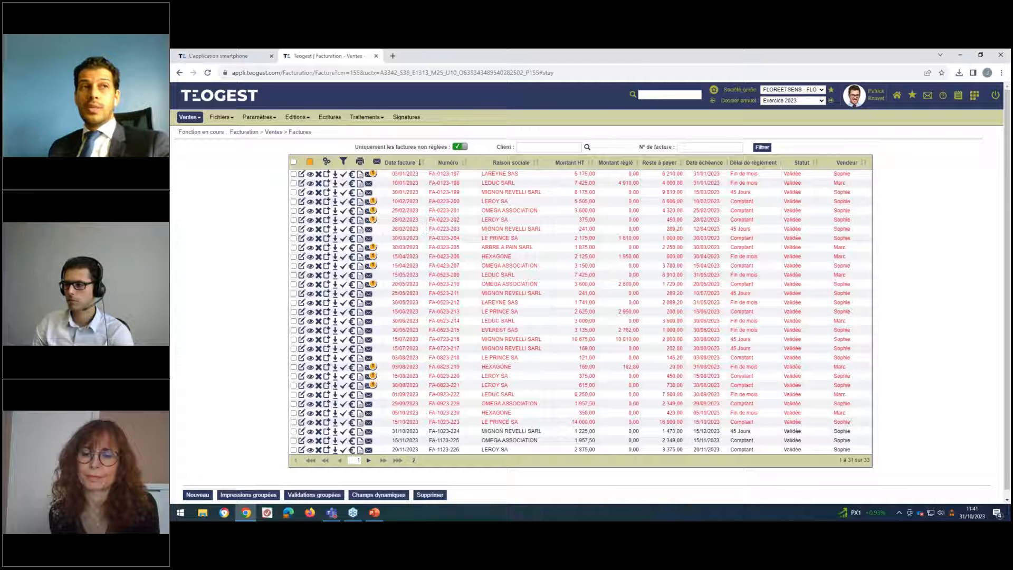
click(189, 117)
click(204, 225)
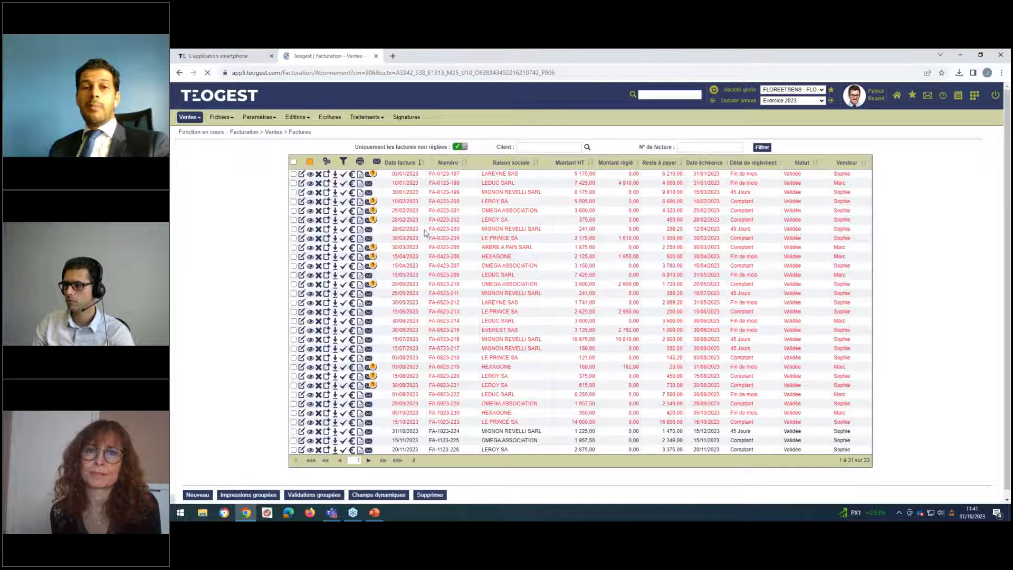
click(262, 183)
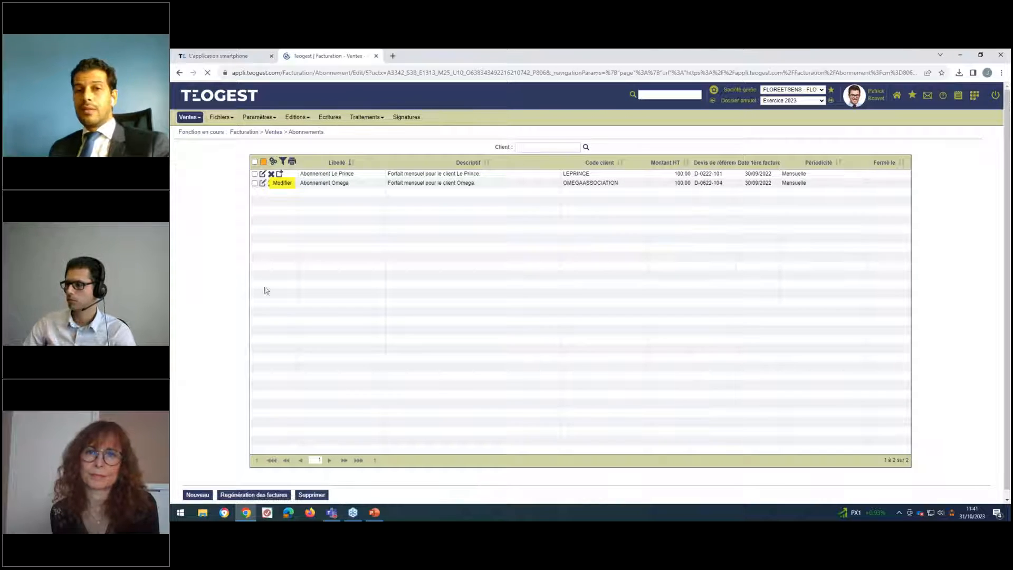
drag(346, 388, 382, 393)
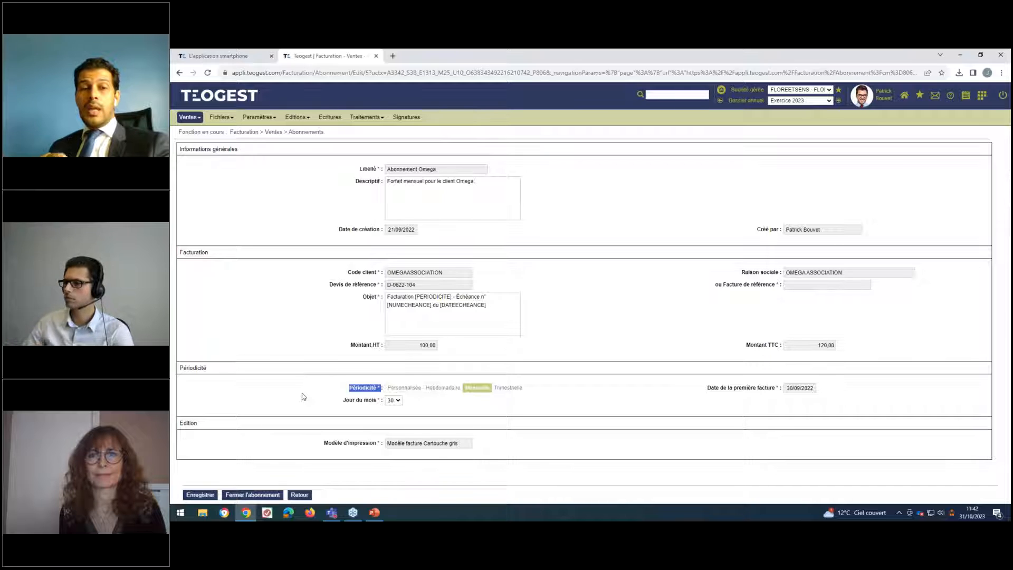
Return to the Factures list, switch to the Gestion commerciale module, and look over its Achats and Stocks functions
click(195, 133)
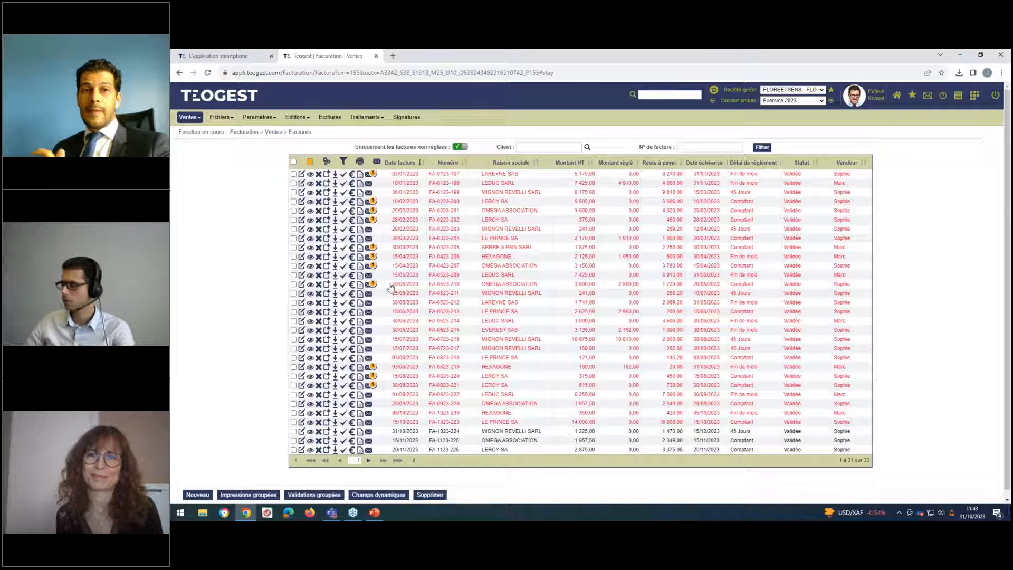
click(975, 95)
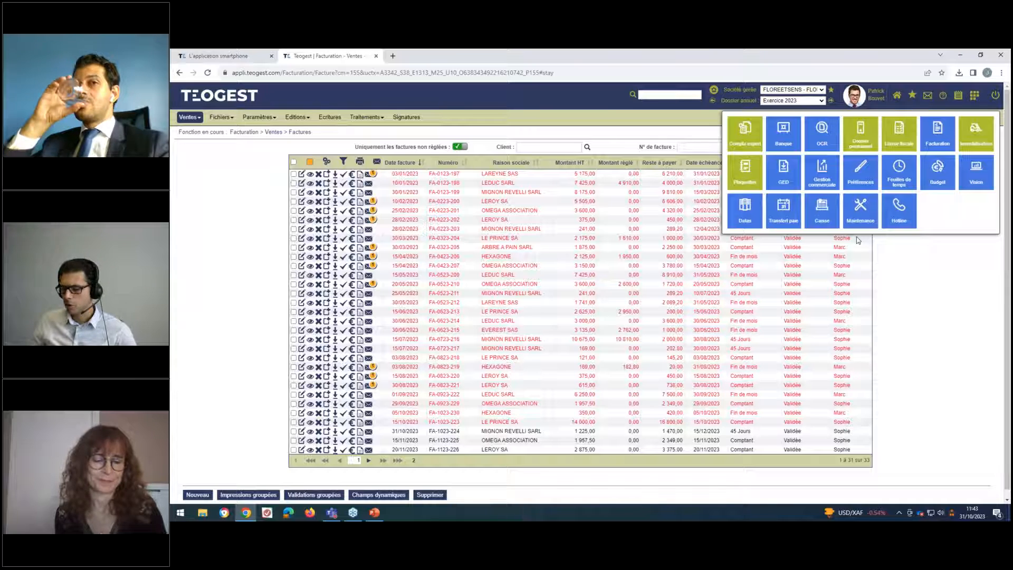
click(822, 172)
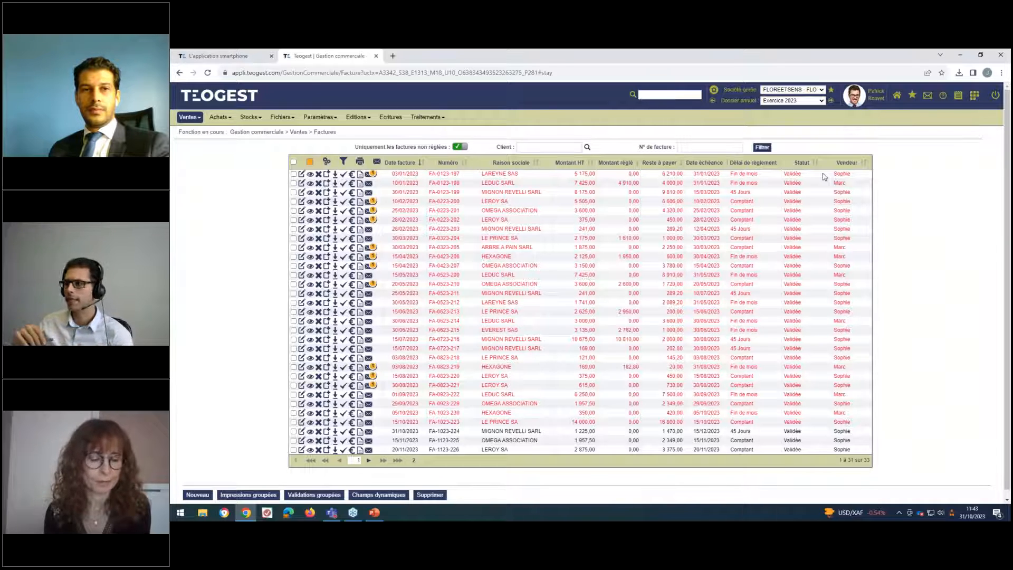
click(226, 120)
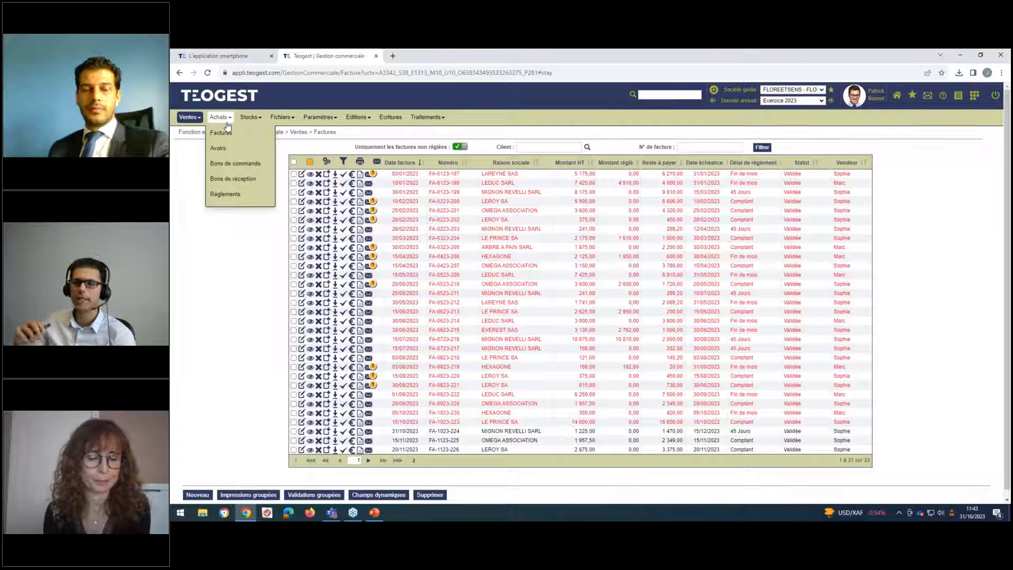
click(245, 123)
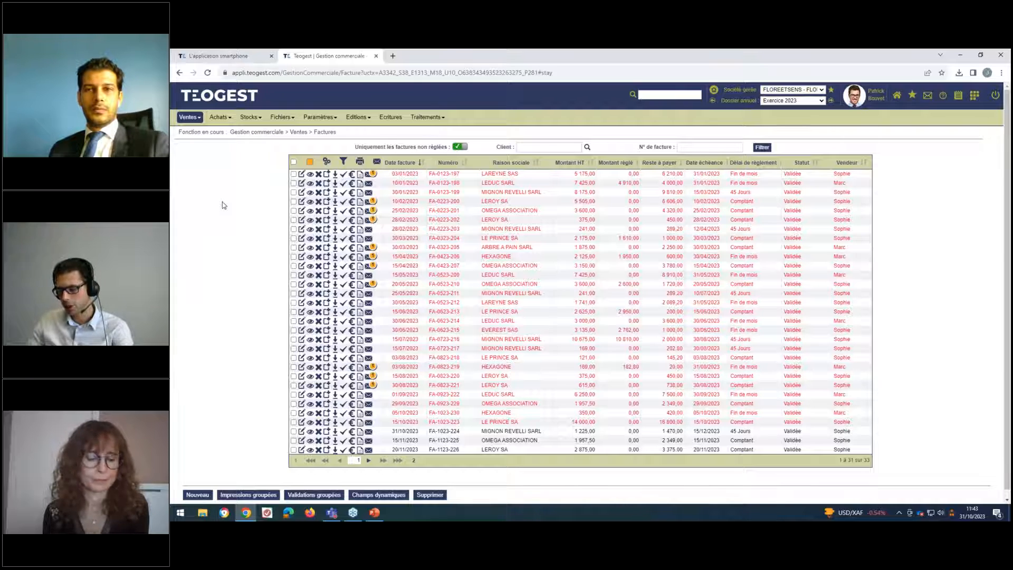
Switch to the Banque module and open the synchronised accounts page through the Autres bank connection
click(976, 98)
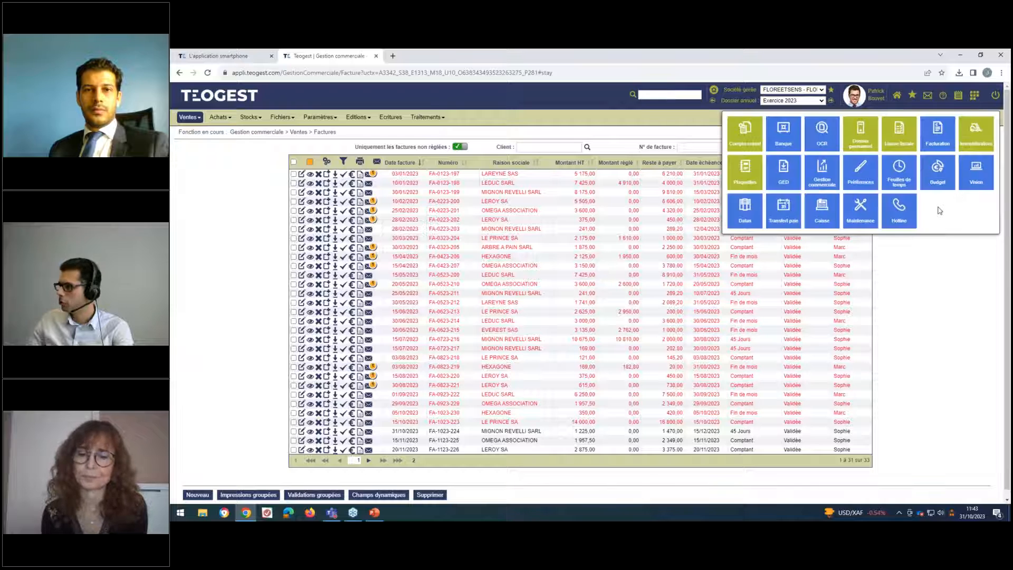
click(790, 144)
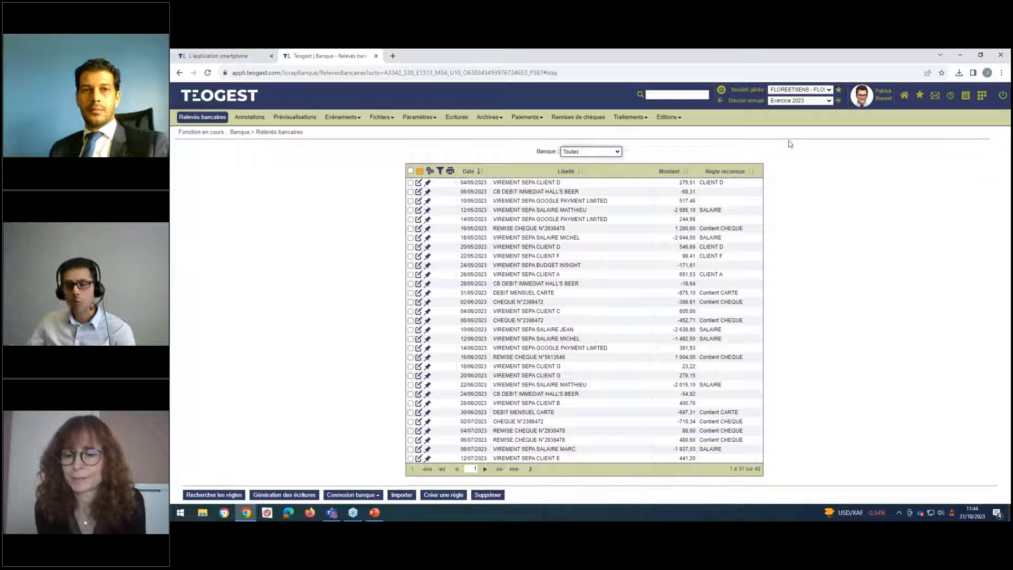
click(350, 494)
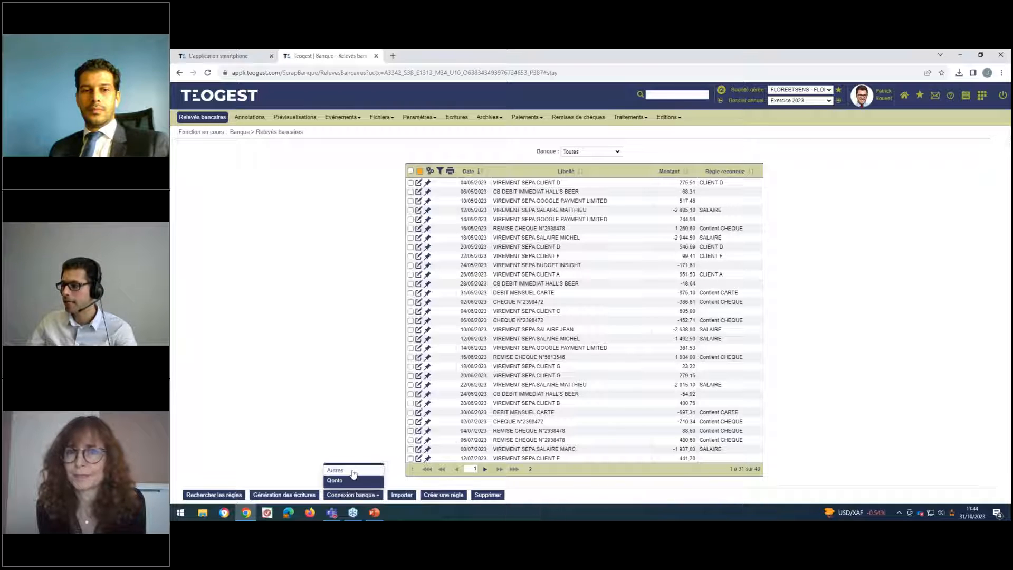
click(352, 470)
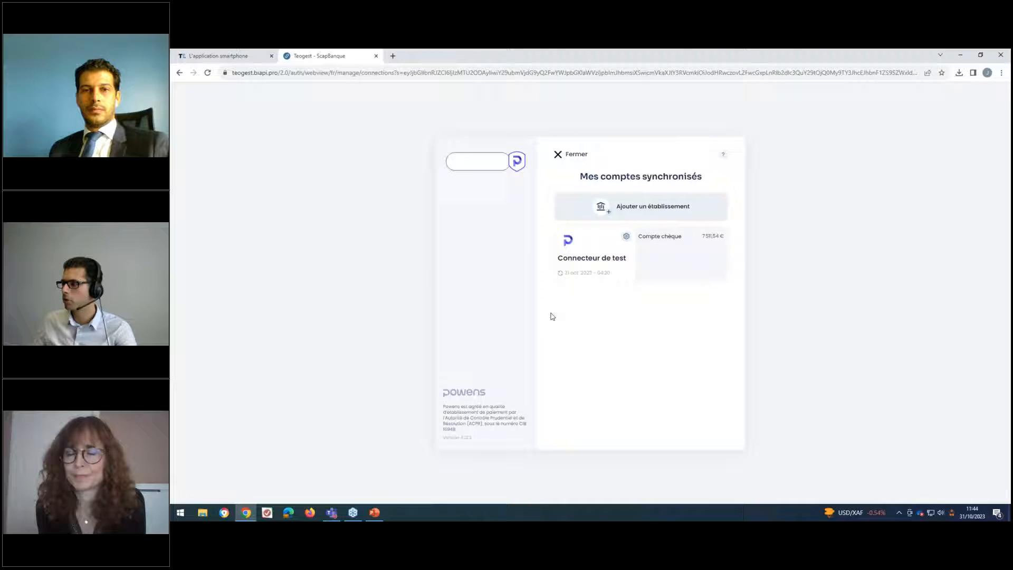
Browse the banking institutions that can be added, and close the connection page to return to the bank statements
click(627, 212)
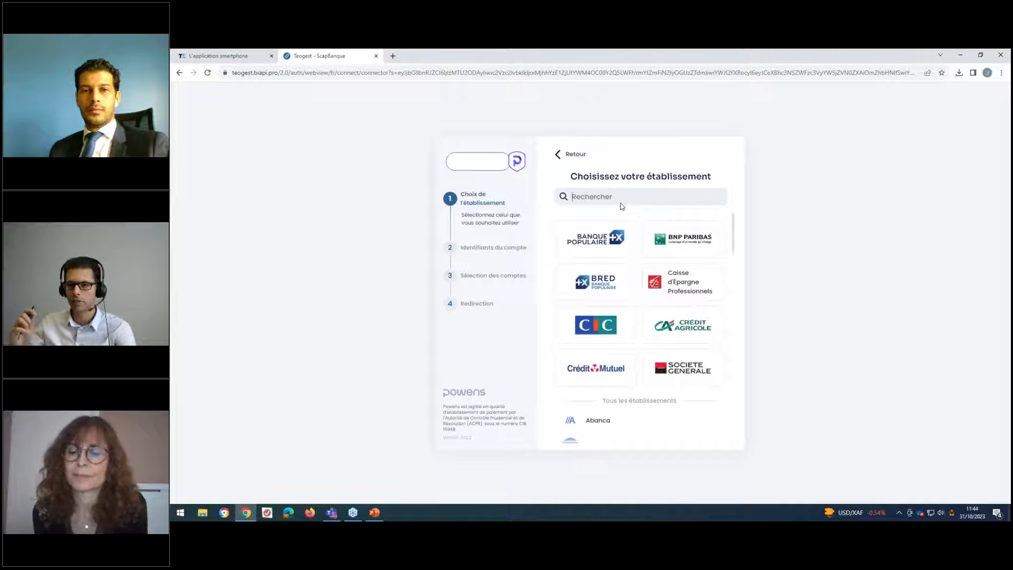
scroll(624, 238, down, 3)
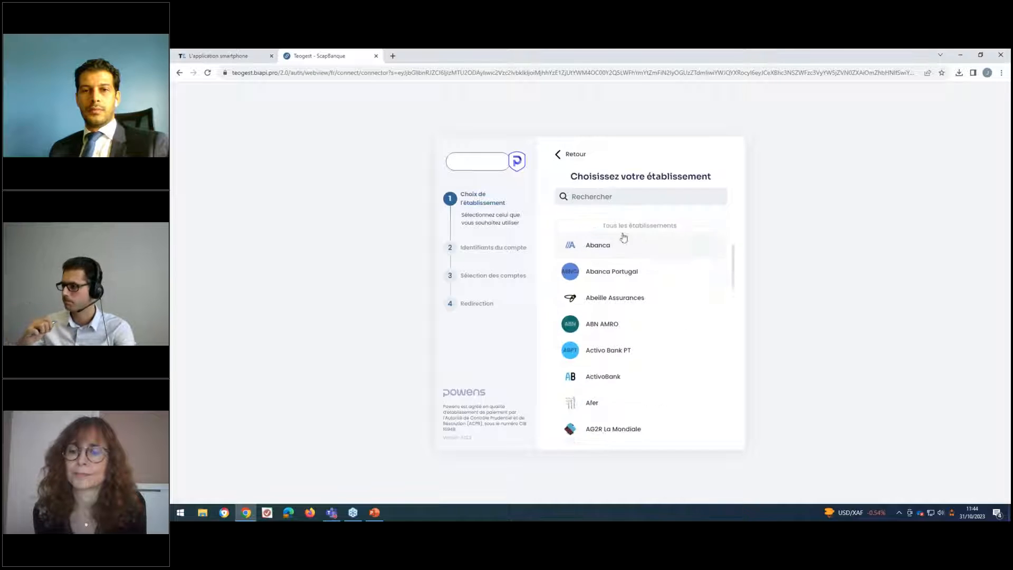
click(576, 155)
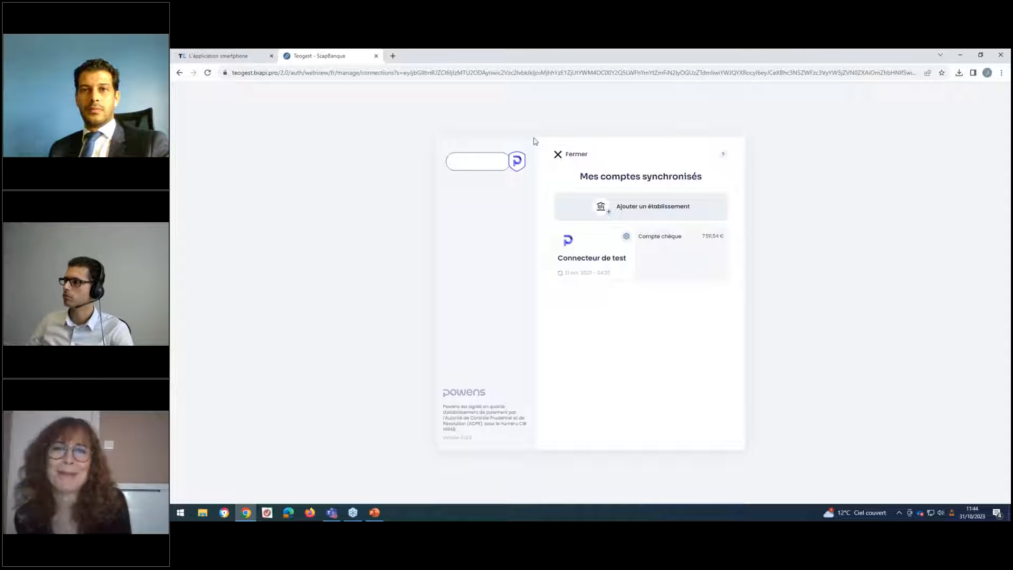
click(561, 161)
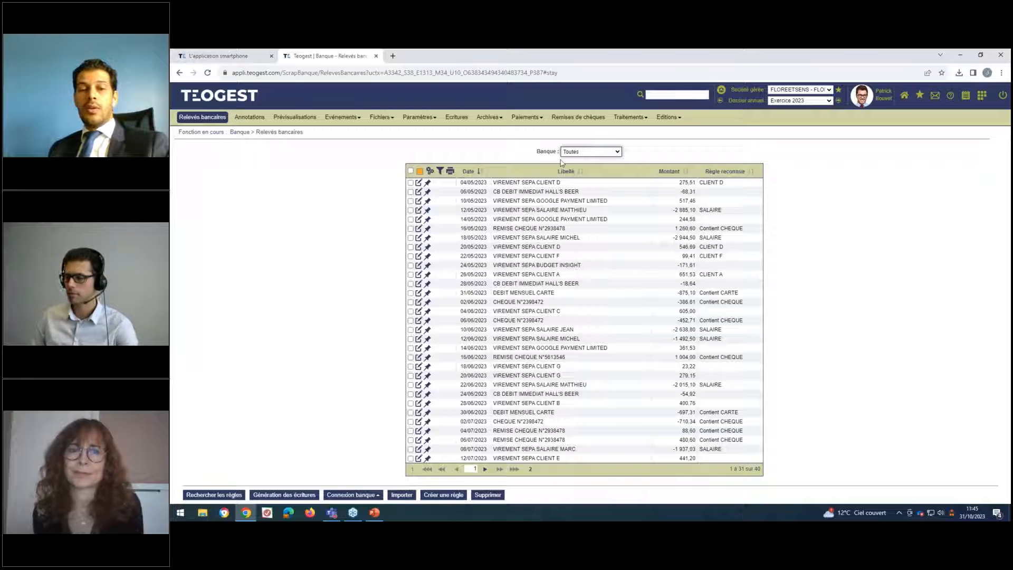
Open the Qonto bank connection, accept its cookies, and go back to the bank statements without signing in
click(351, 494)
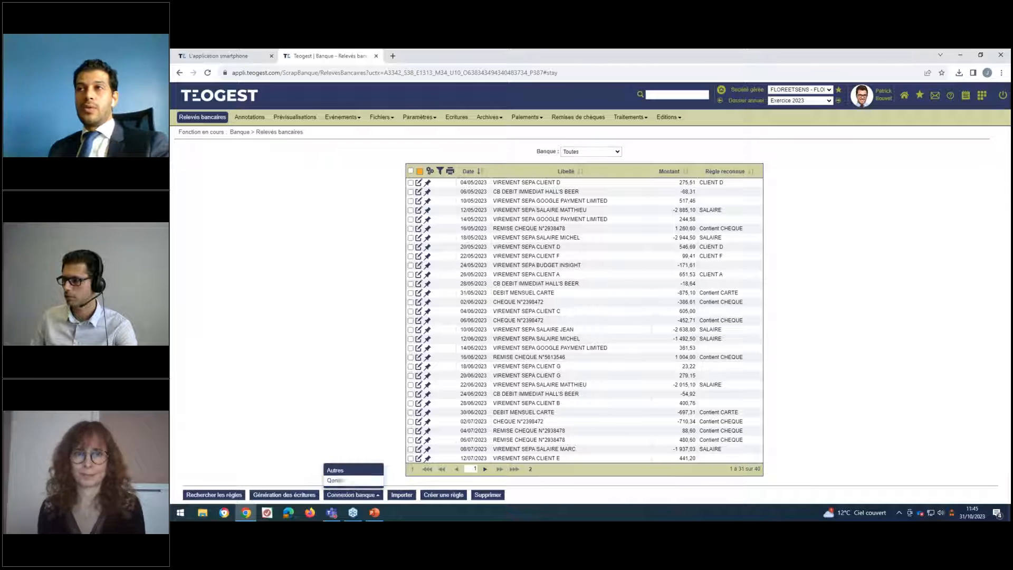
click(341, 480)
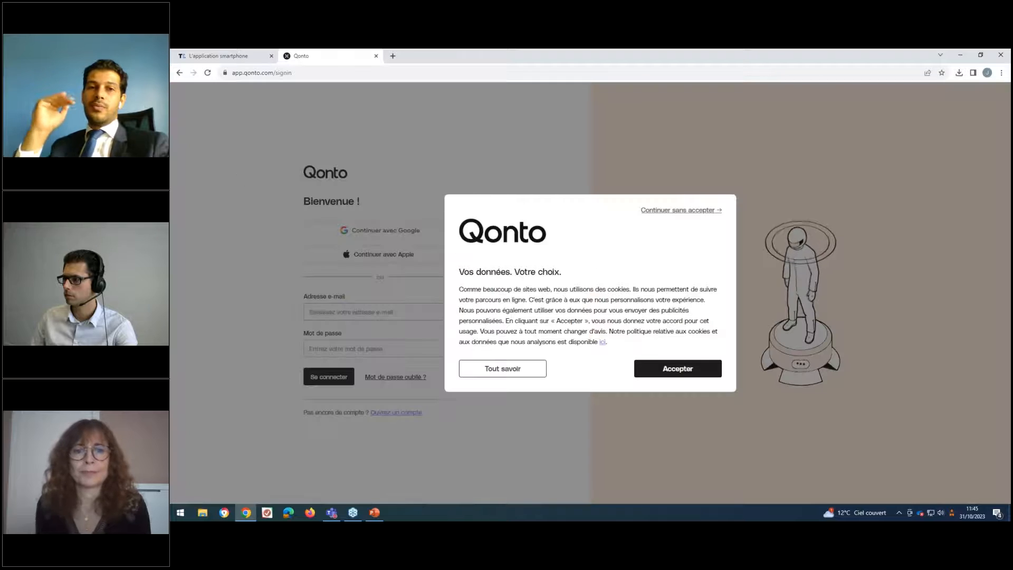
click(657, 364)
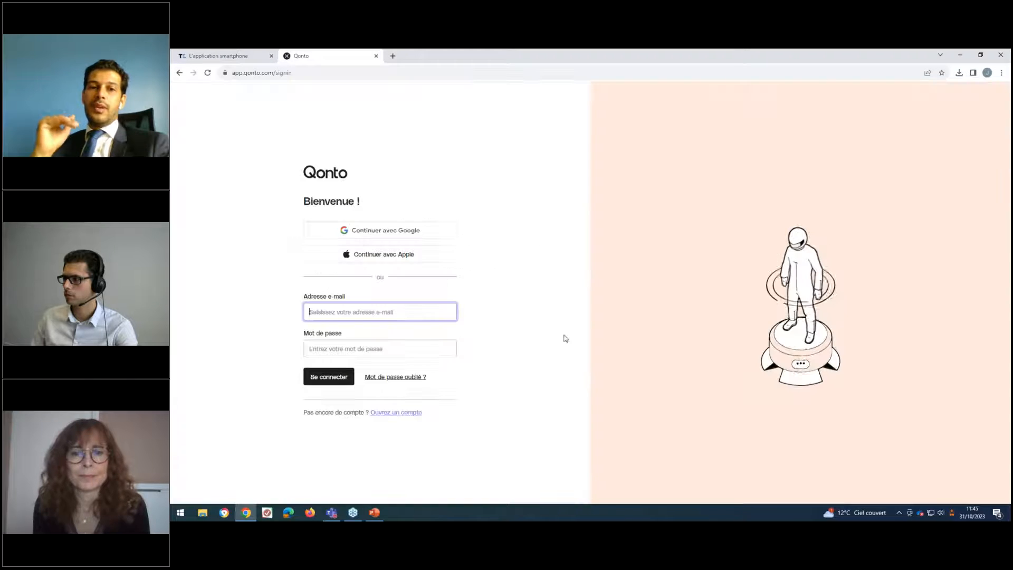
click(179, 74)
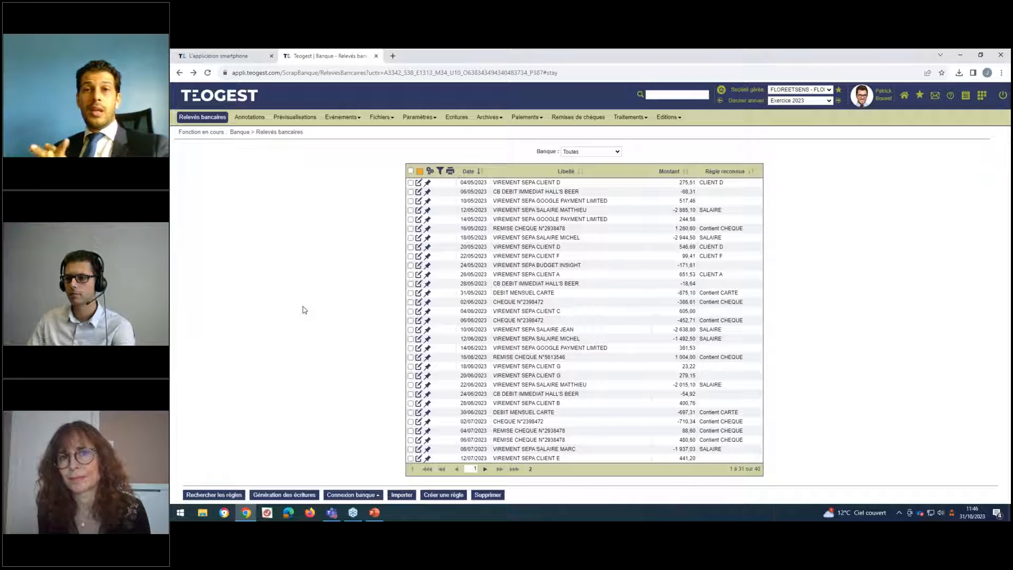
Open the SALAIRE translation rule and examine its label comparison options and counterpart account number
click(630, 117)
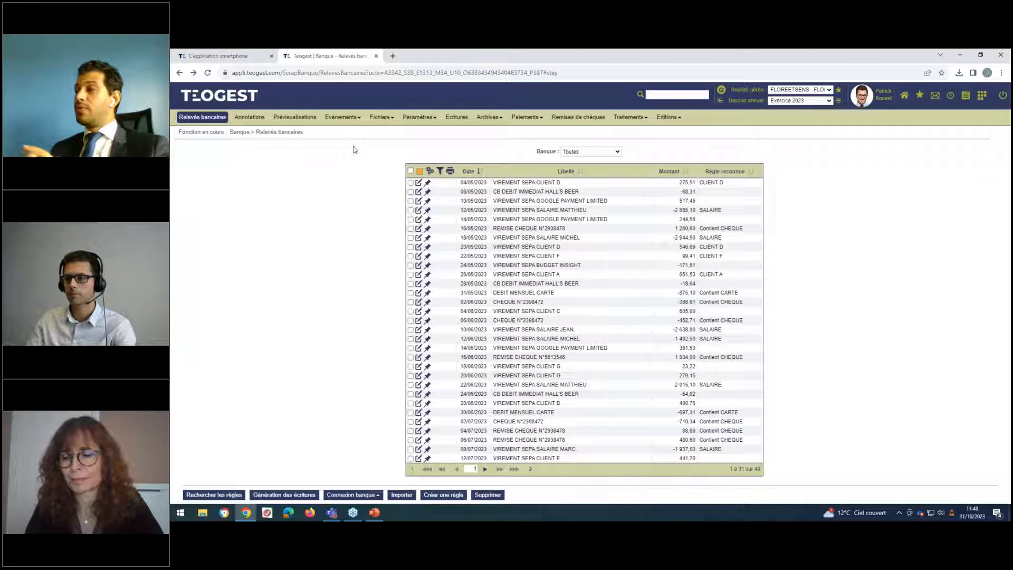
click(379, 120)
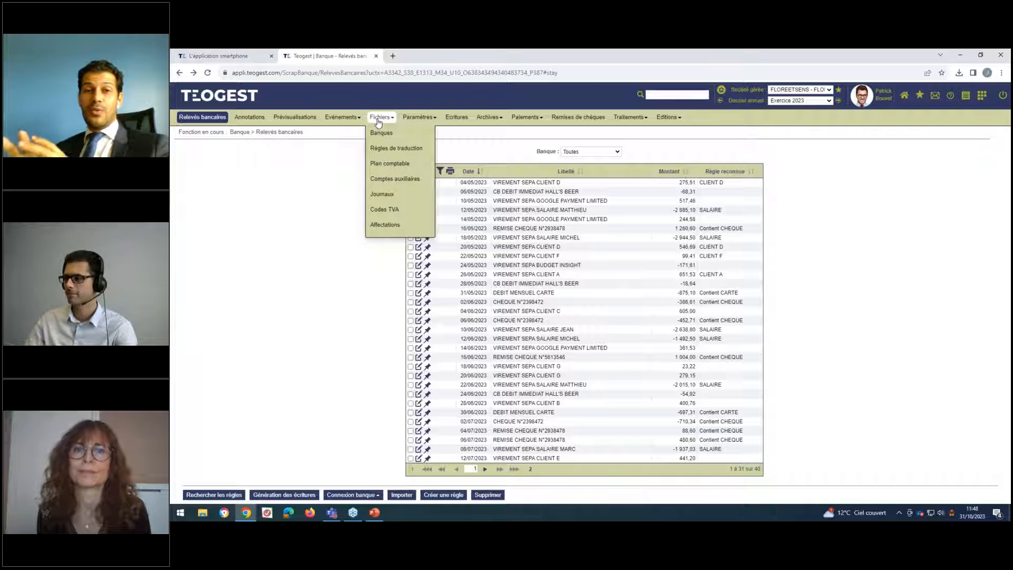
click(381, 148)
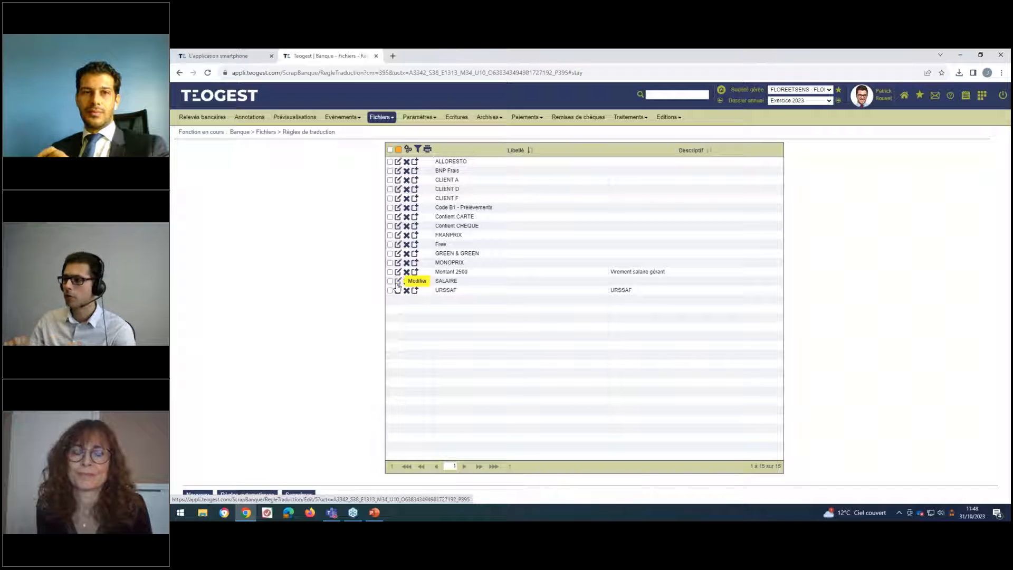
click(398, 282)
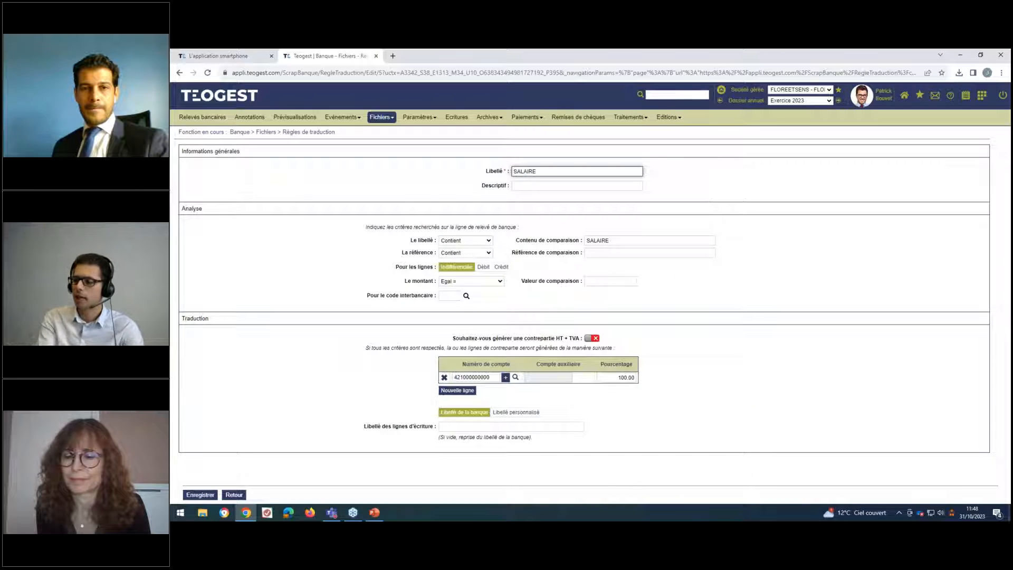
click(451, 244)
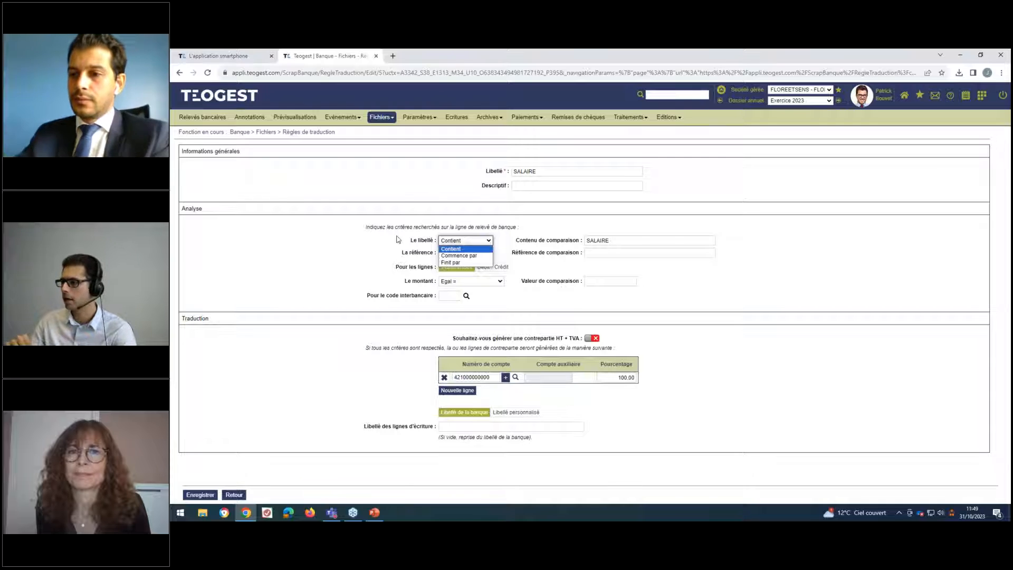
click(322, 359)
click(477, 377)
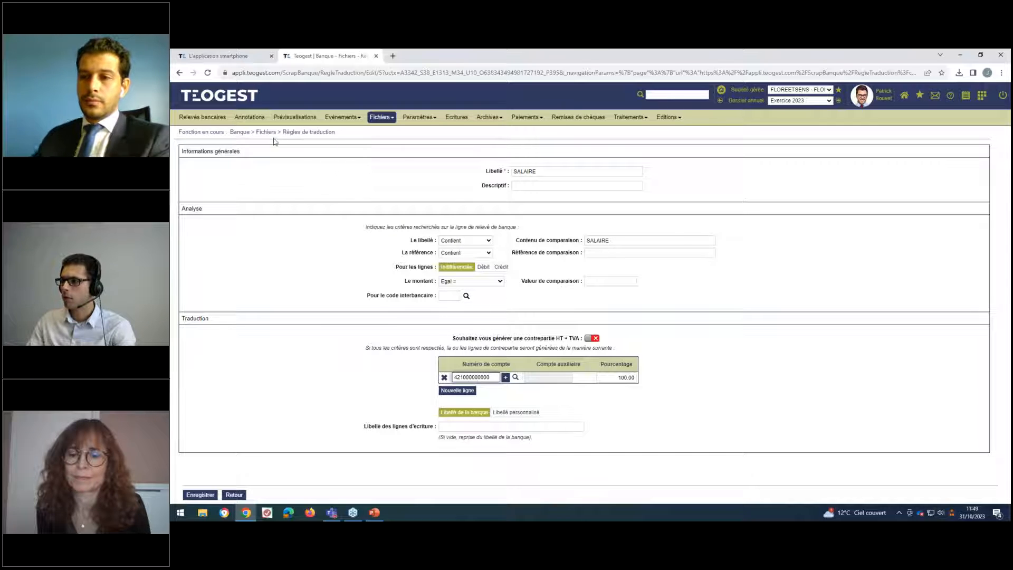
Open the bank Annotations, display the Affectation form for the 18/07/2023 VIREMENT SEPA CLIENT B line, and cancel it
click(250, 117)
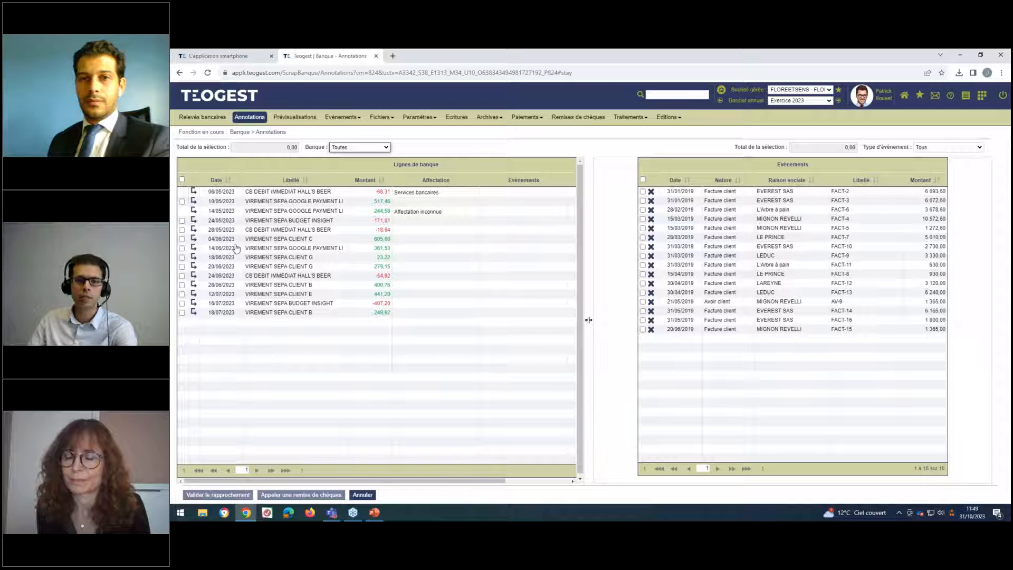
click(425, 310)
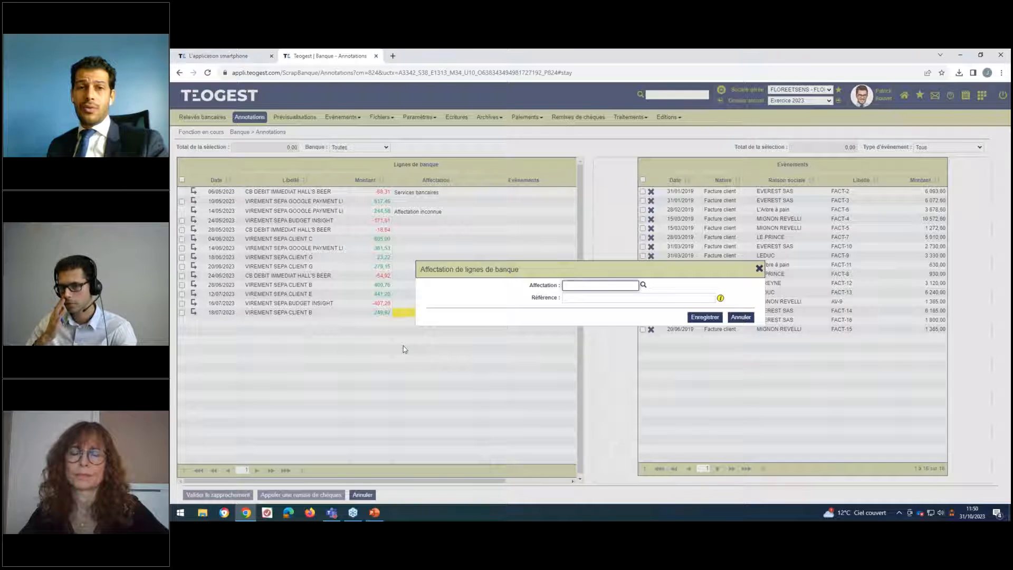
click(740, 317)
Return to the bank statements and highlight the recognised rules SALAIRE on 12/05/2023 and Contient CHEQUE on 06/06/2023
click(195, 122)
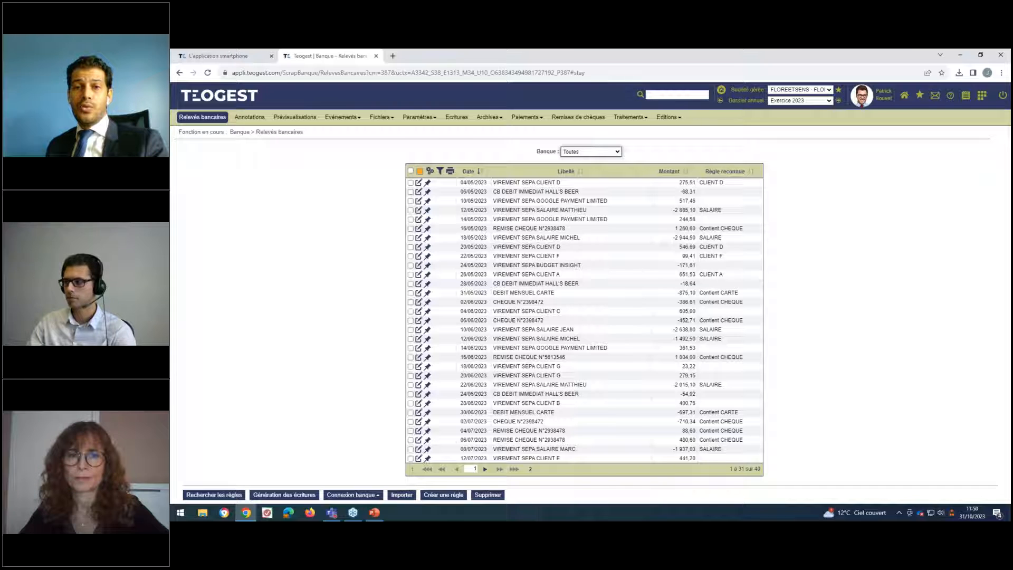
drag(730, 239, 700, 211)
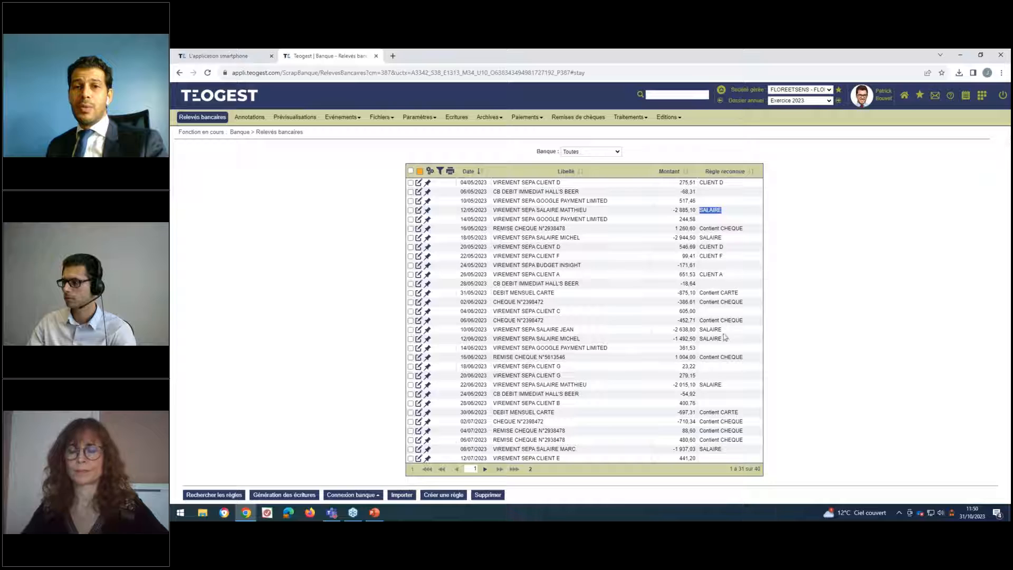
drag(744, 320, 699, 320)
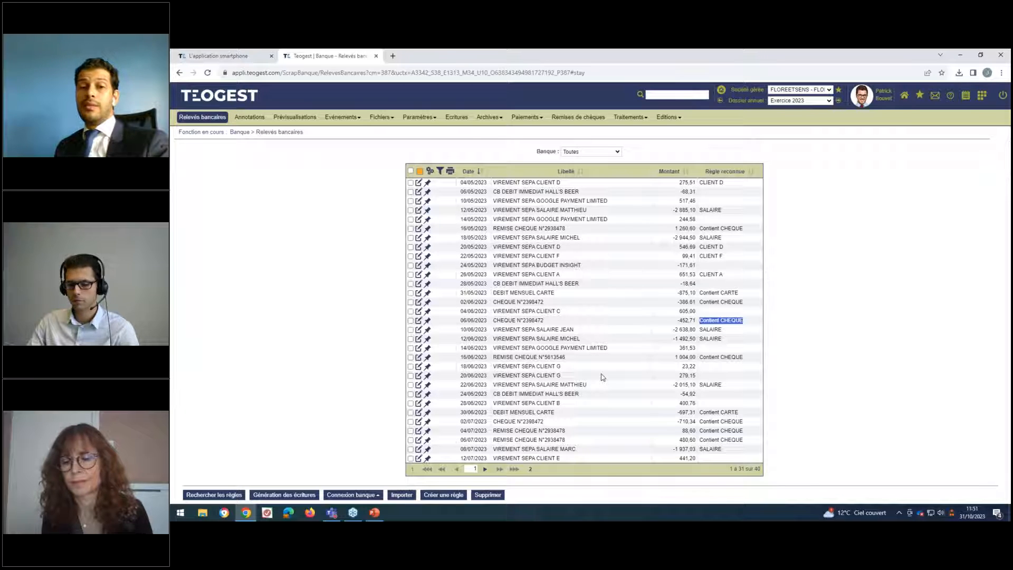
Look over the available modules, reopen the bank Annotations page, and display the module list again
click(982, 96)
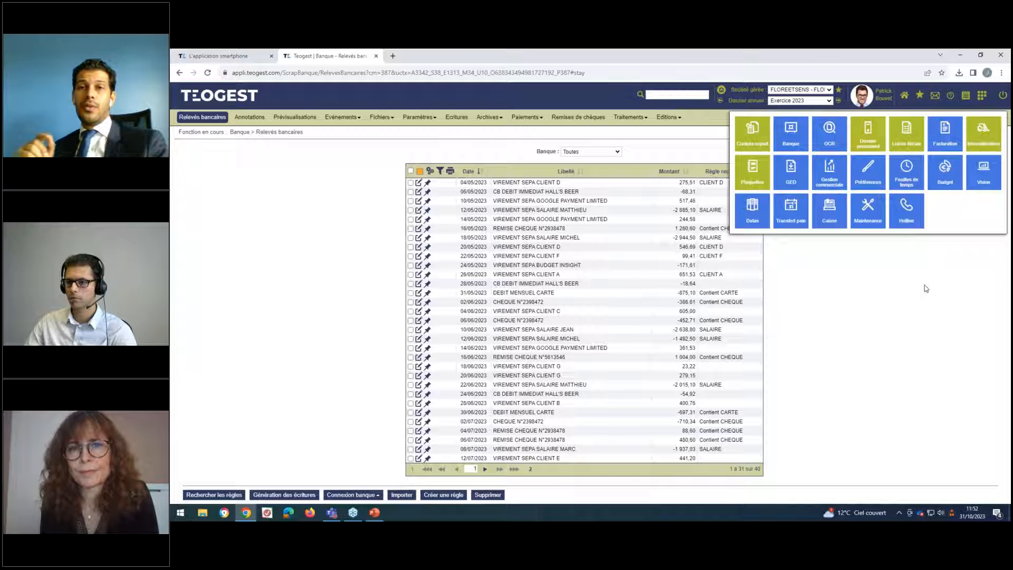
click(250, 117)
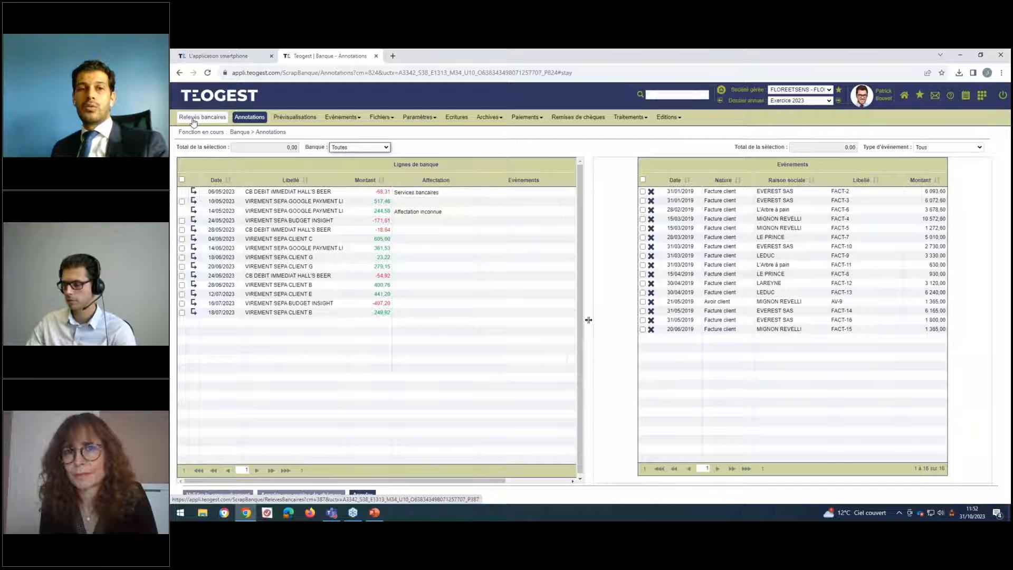
click(980, 99)
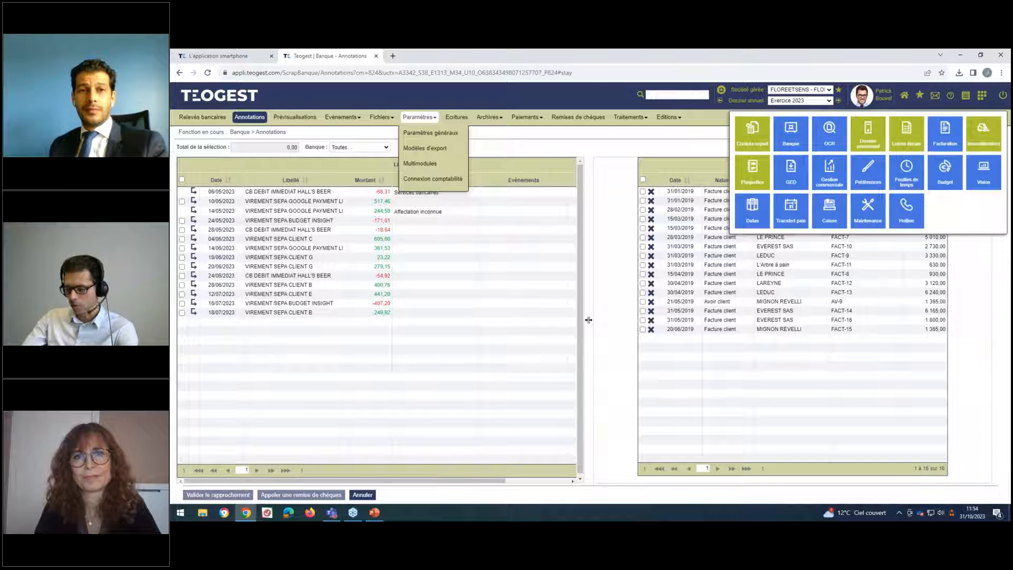
Open the Compta expert module, display the Janvier 23 entries of the AC - Achats journal, and view the Personnel intérimaire line's Géographique breakdown
click(753, 135)
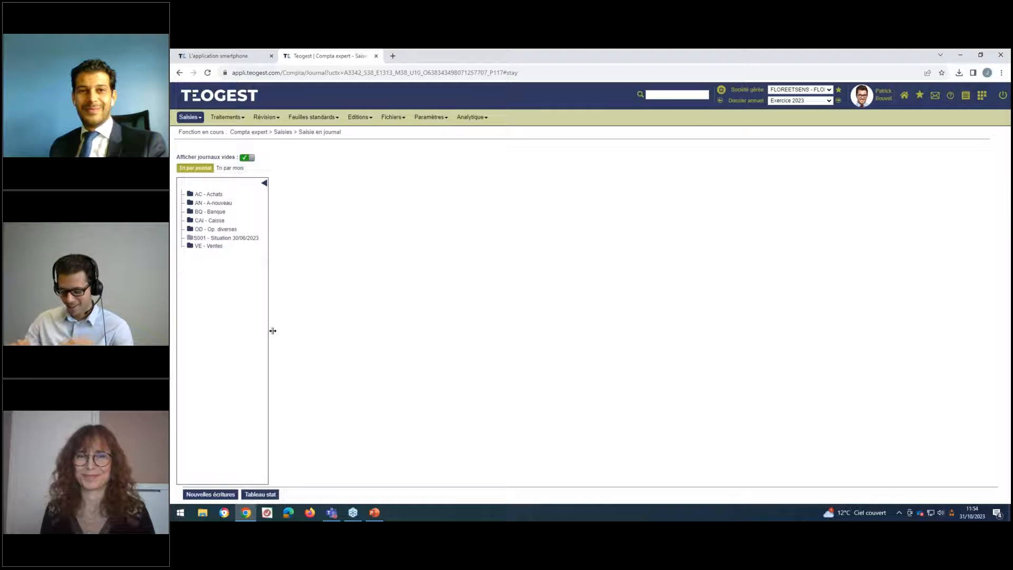
click(211, 193)
click(213, 202)
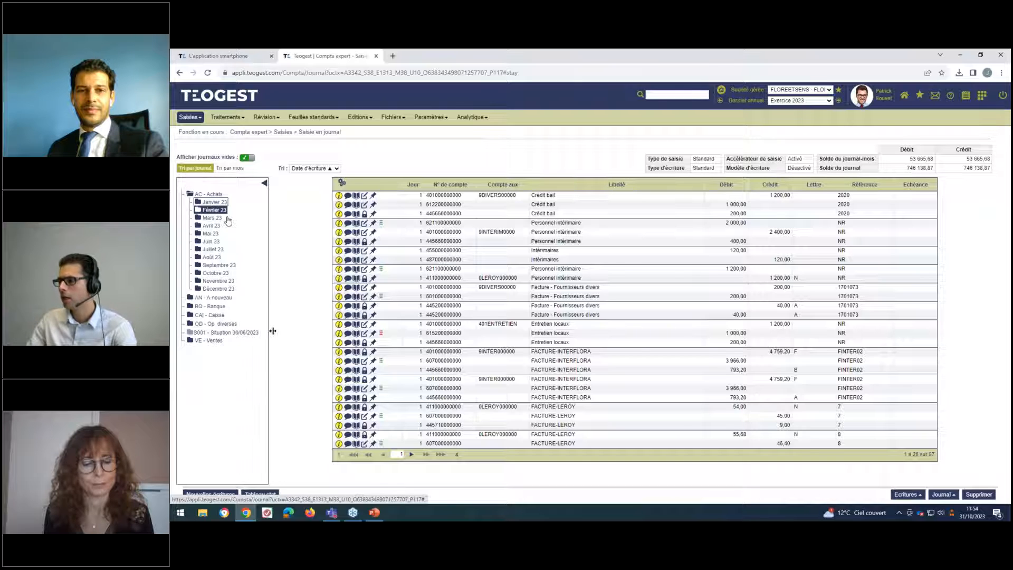
mouse_move(383, 225)
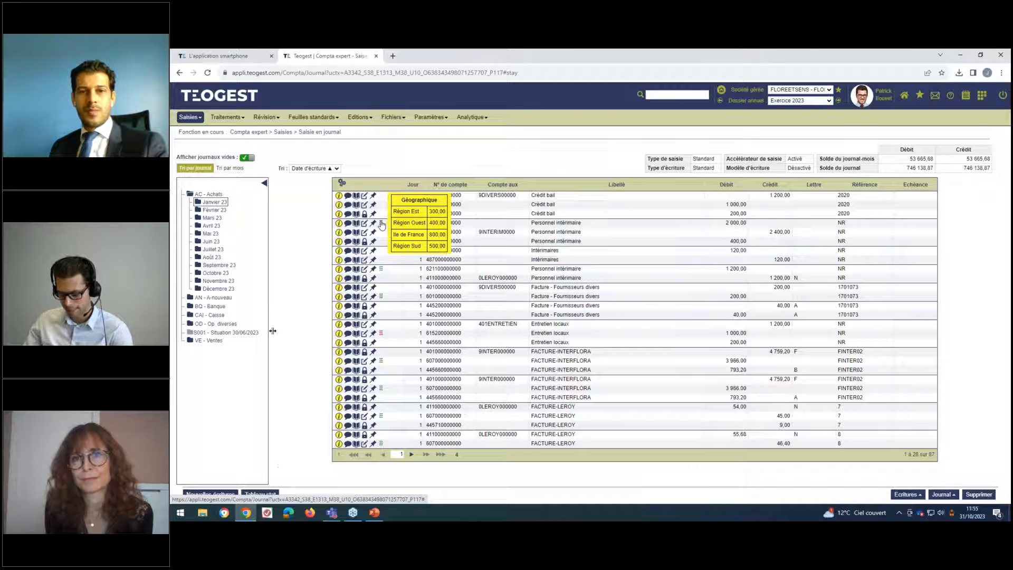
Open the Saisie de caisse for 04/08/2023, highlight the Joindre un document option, and return to the cash calendar
mouse_move(195, 127)
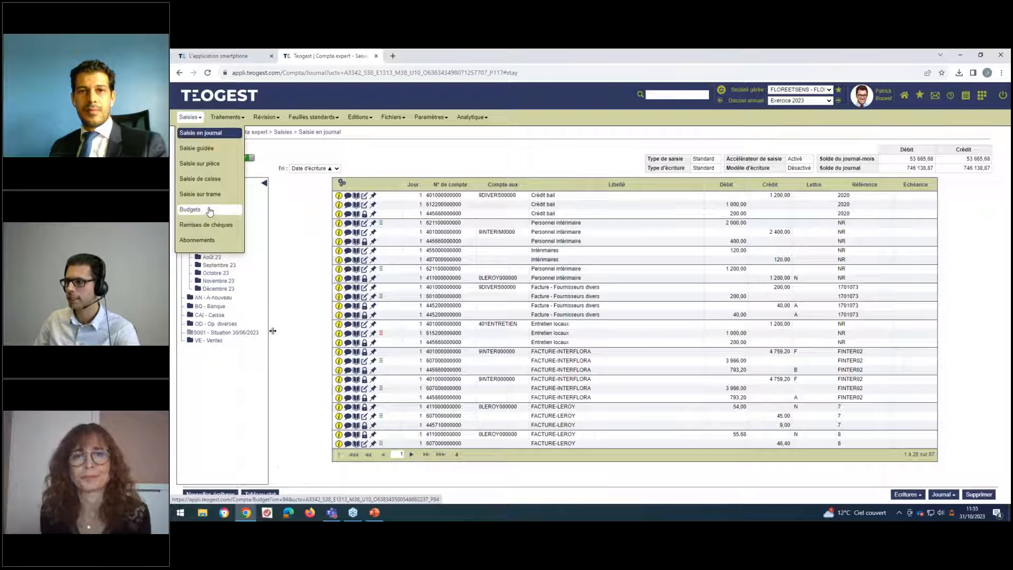
click(210, 181)
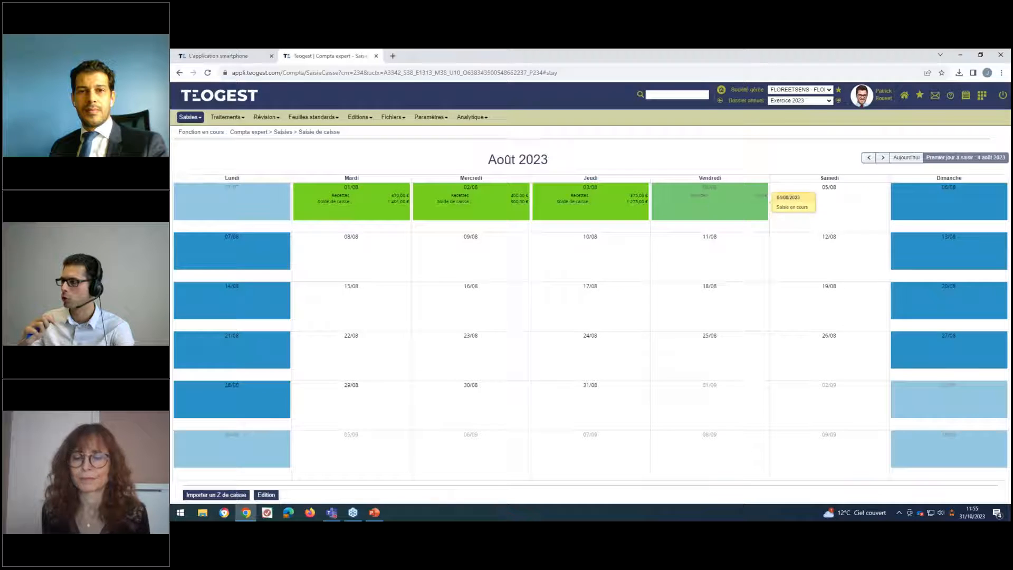
click(712, 210)
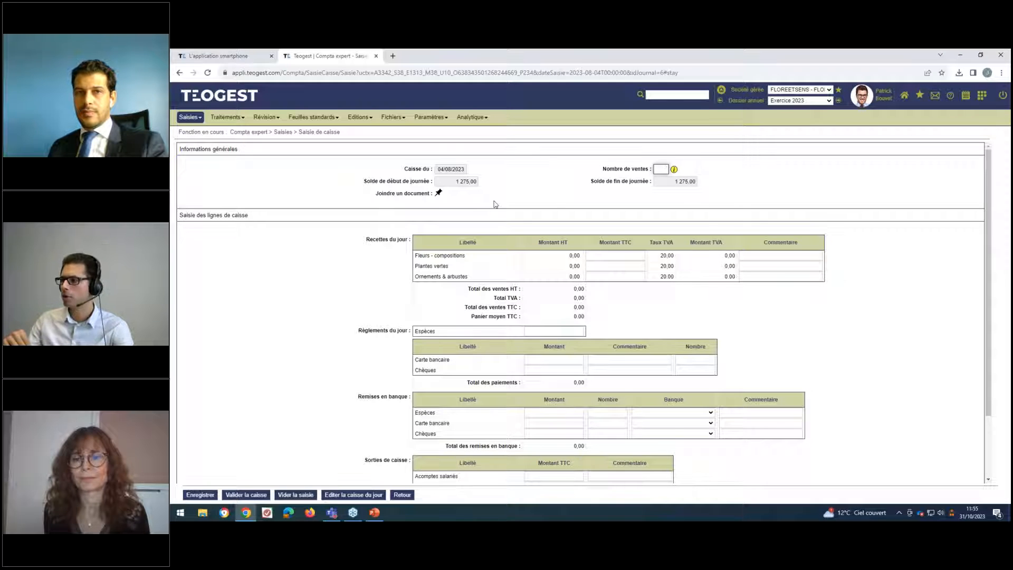
drag(373, 194, 432, 199)
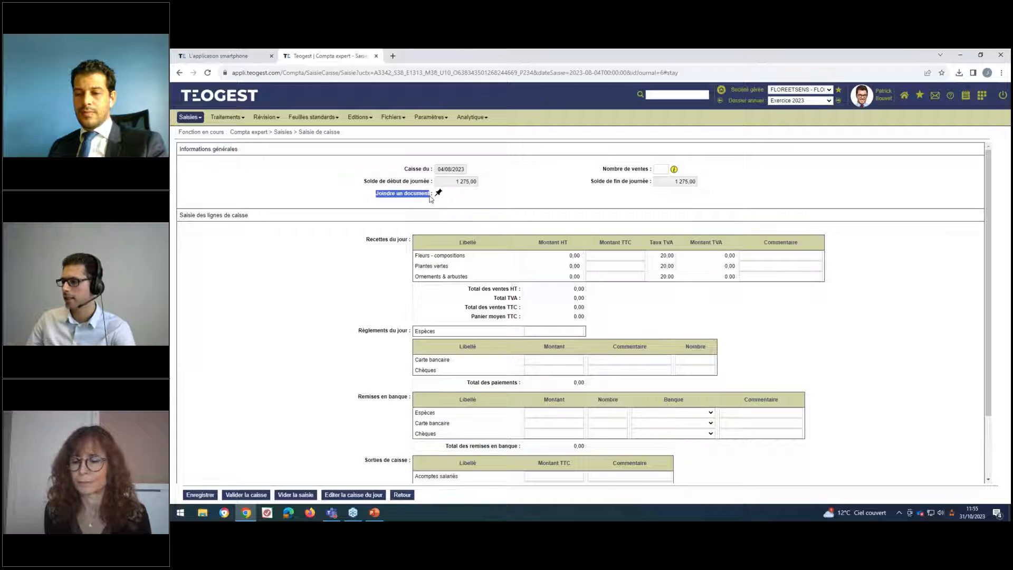
click(401, 495)
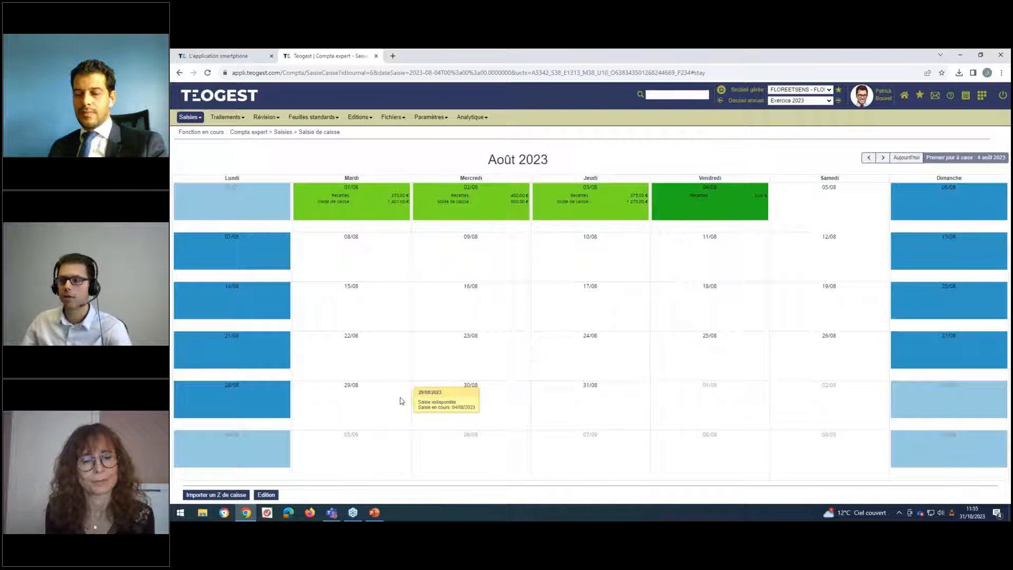
Open the 3310CA3 form of the Décembre 2023 monthly TVA declaration and display its preparatory statement options
click(236, 118)
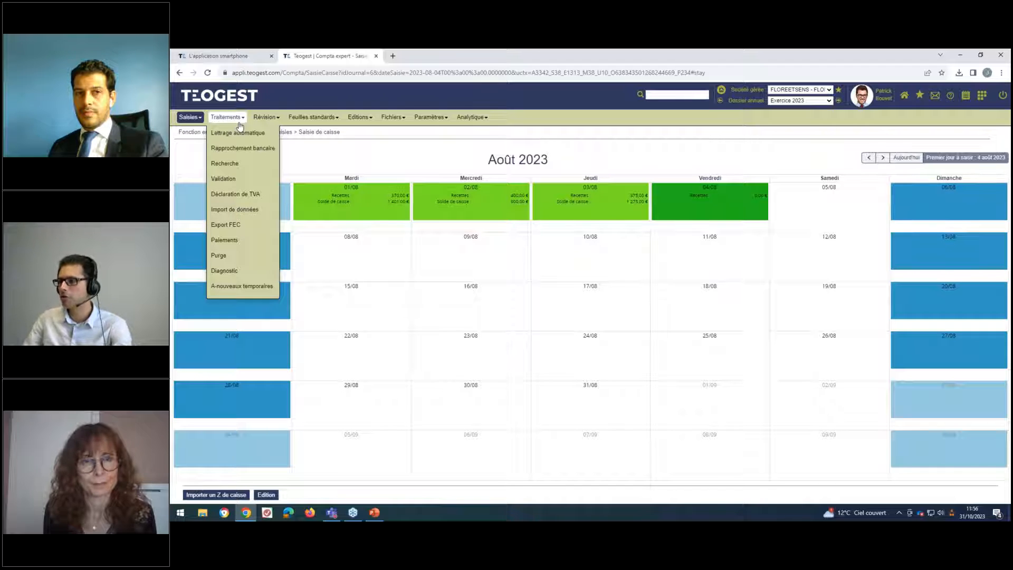
click(255, 193)
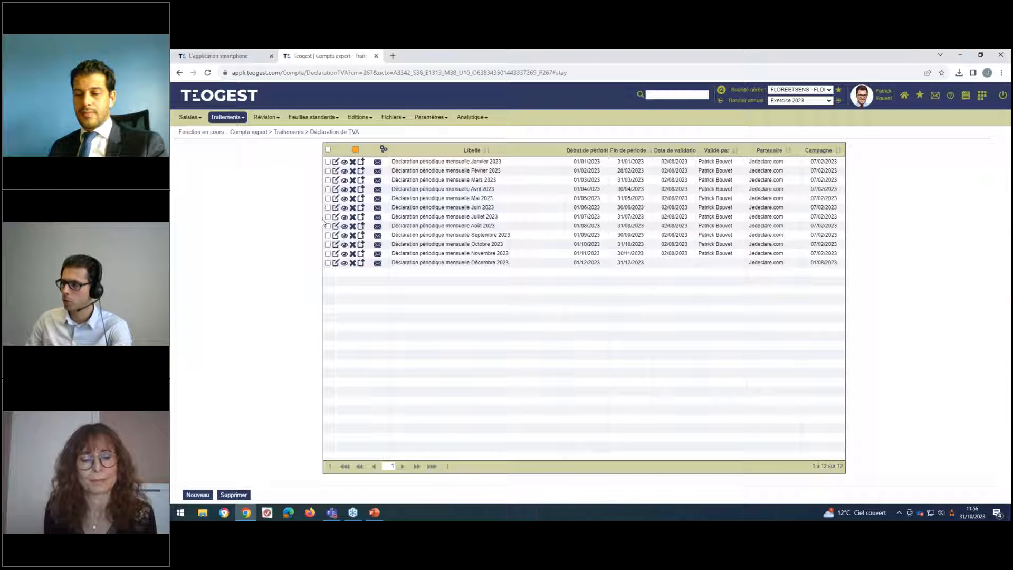
click(335, 262)
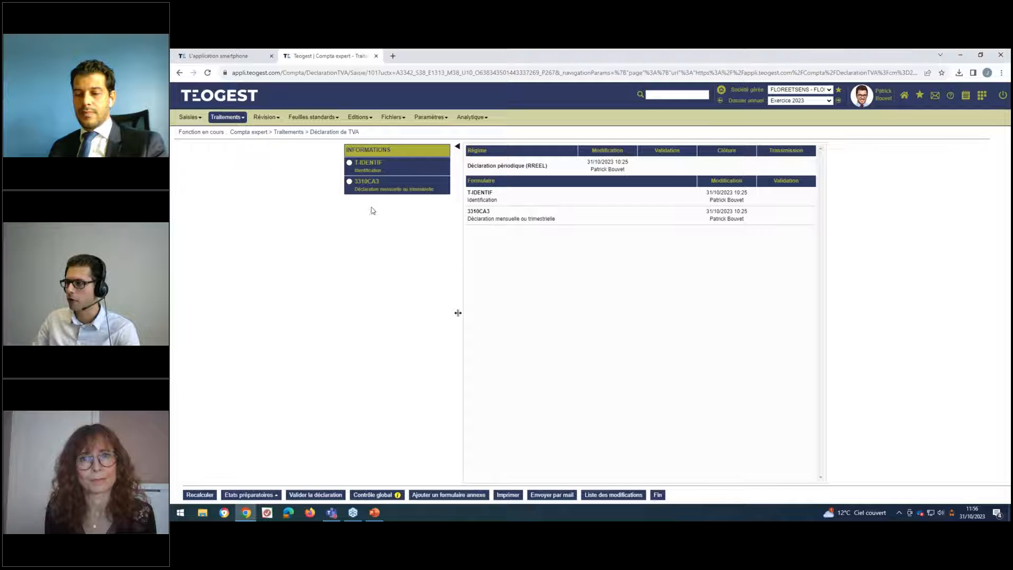
click(376, 189)
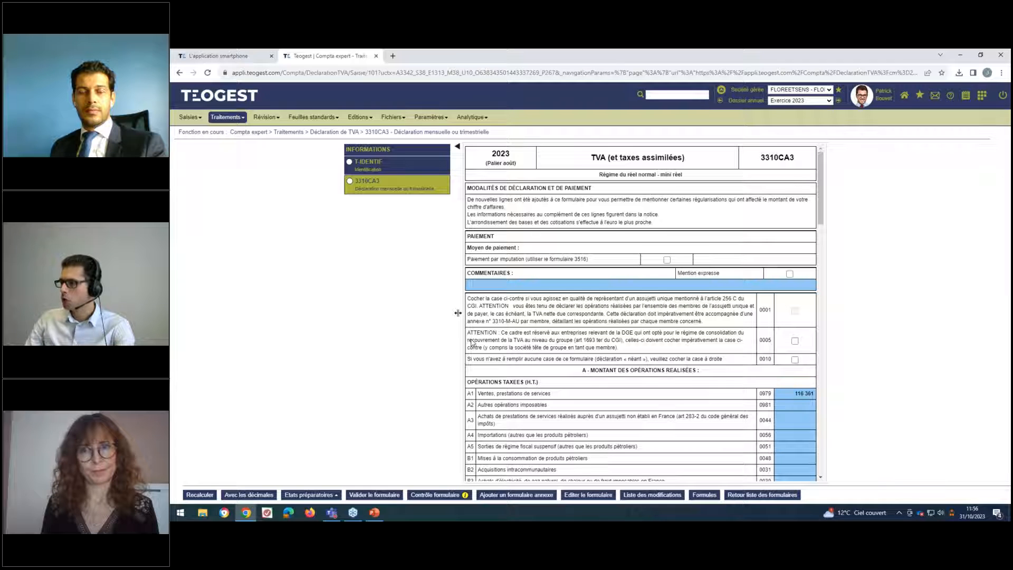
click(301, 497)
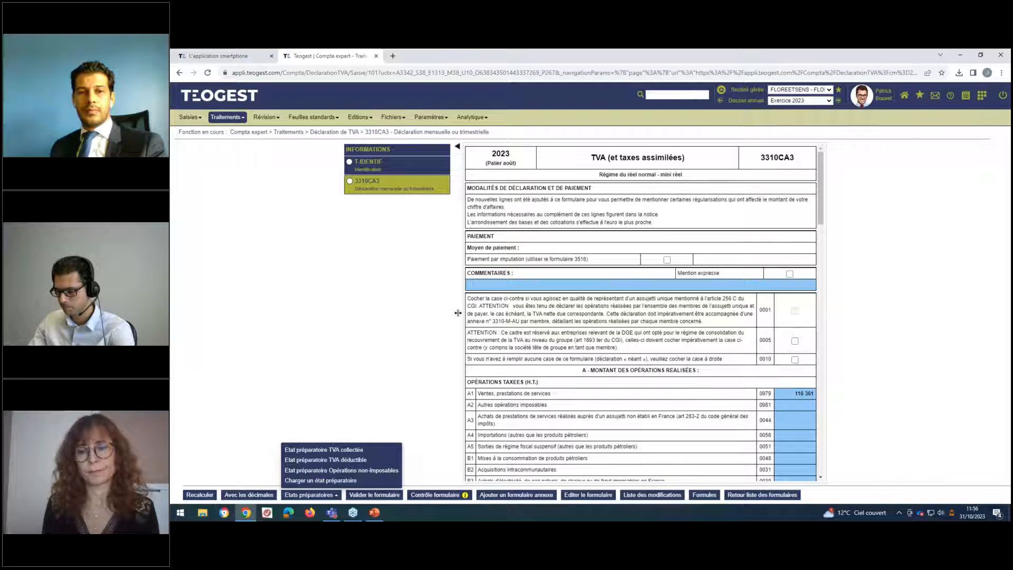
Show the Import de données form with file type Ecritures and model Import Fichier FEC, and close it without importing
click(226, 117)
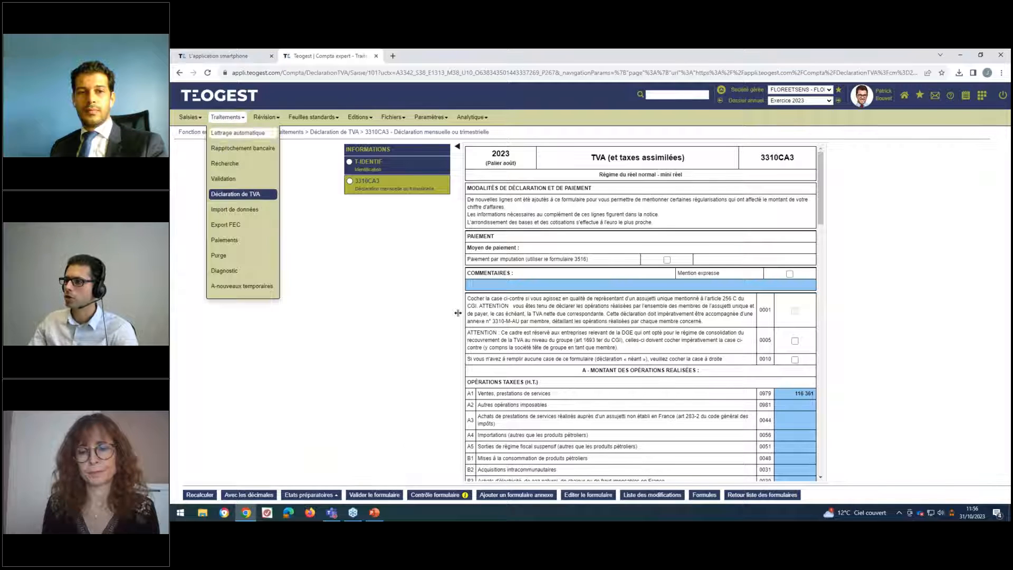
click(235, 209)
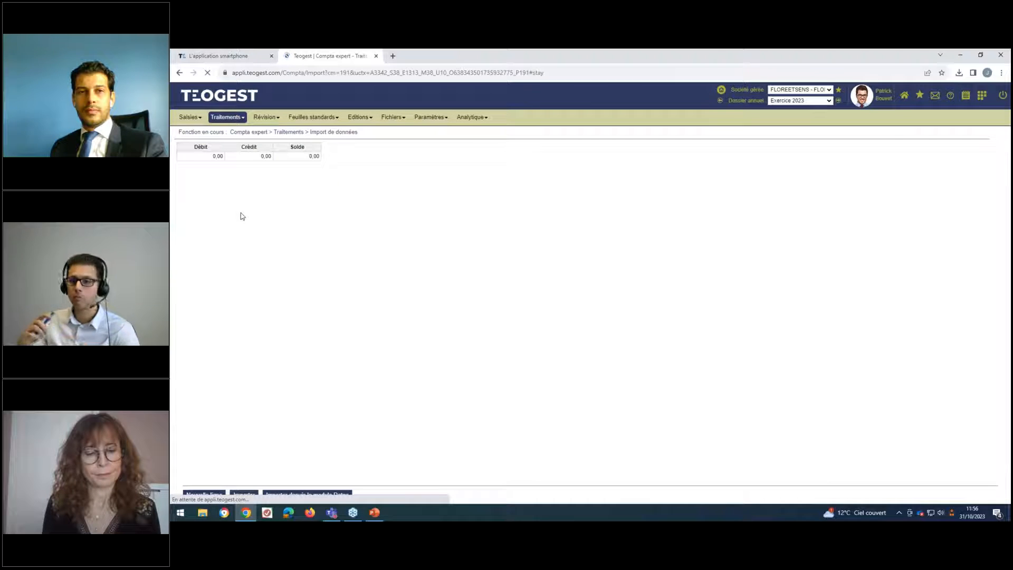
click(244, 495)
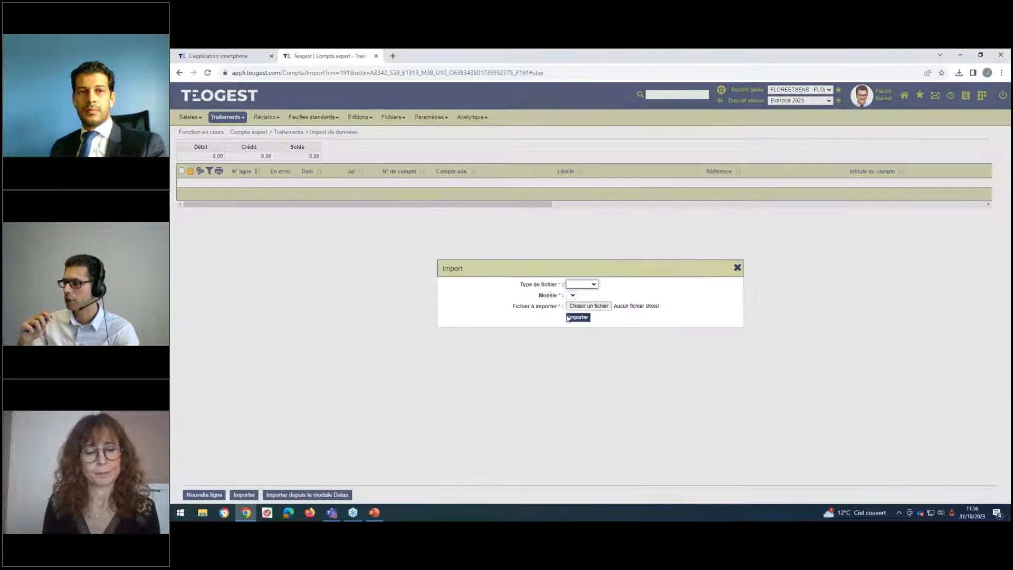
click(594, 285)
click(583, 296)
click(593, 295)
click(592, 351)
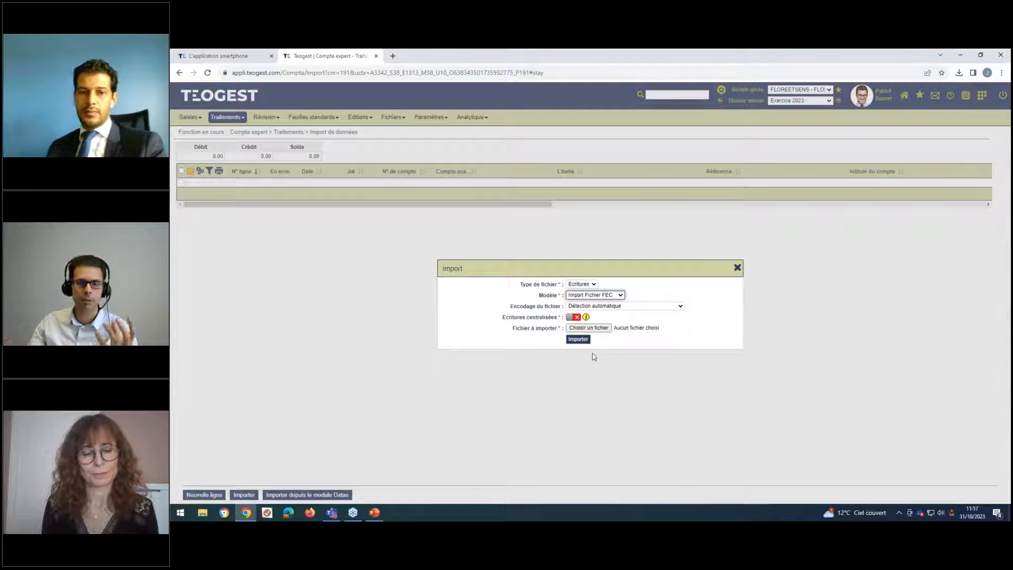
click(738, 267)
View the Export FEC page and the Paiements page for SEPA transfer and direct debit orders
click(227, 117)
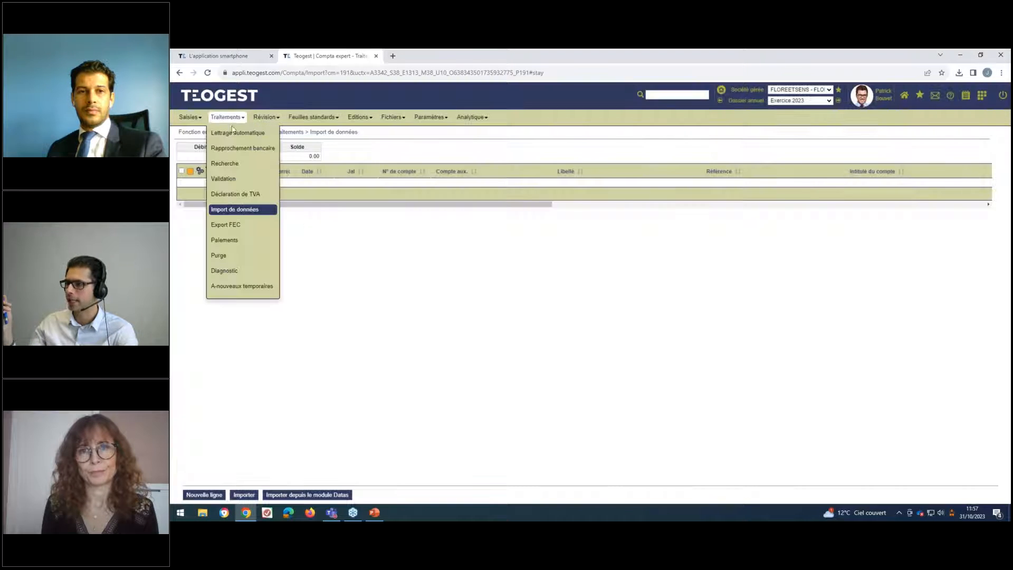
click(244, 224)
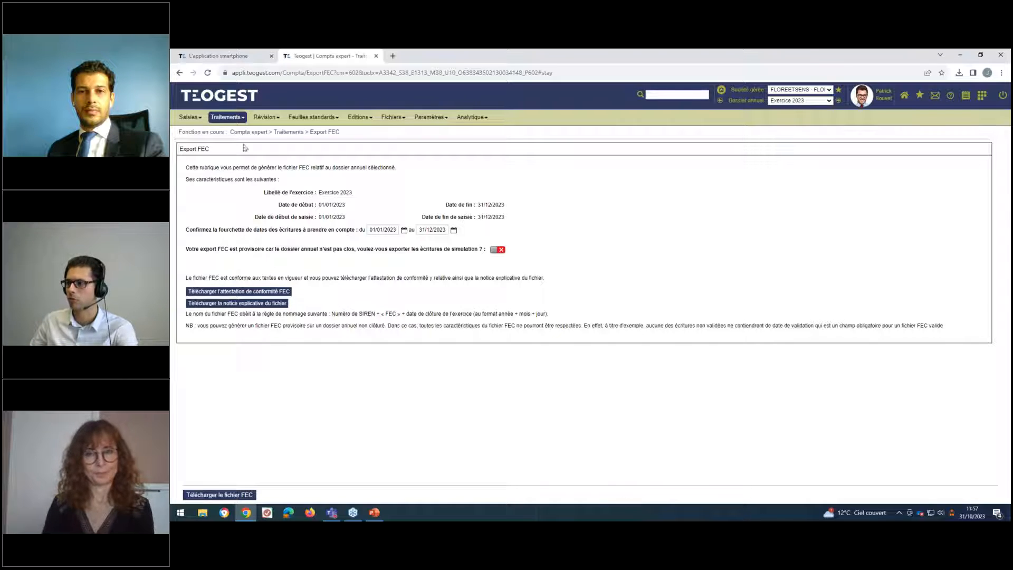
click(227, 117)
click(246, 242)
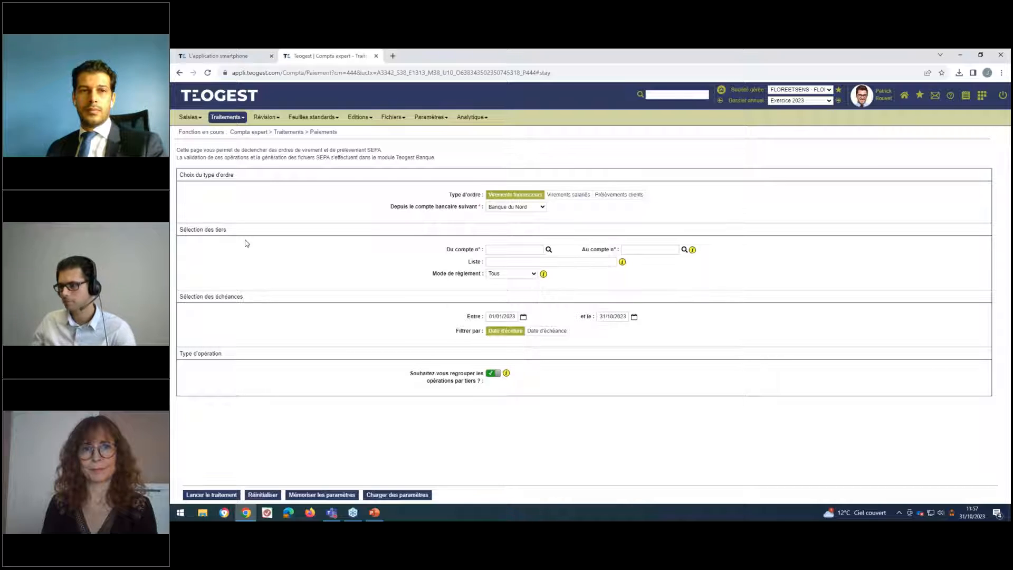
Look over the Révision and Feuilles standards functions and examine all sections of the Paramétrage des comptes de révision
click(272, 123)
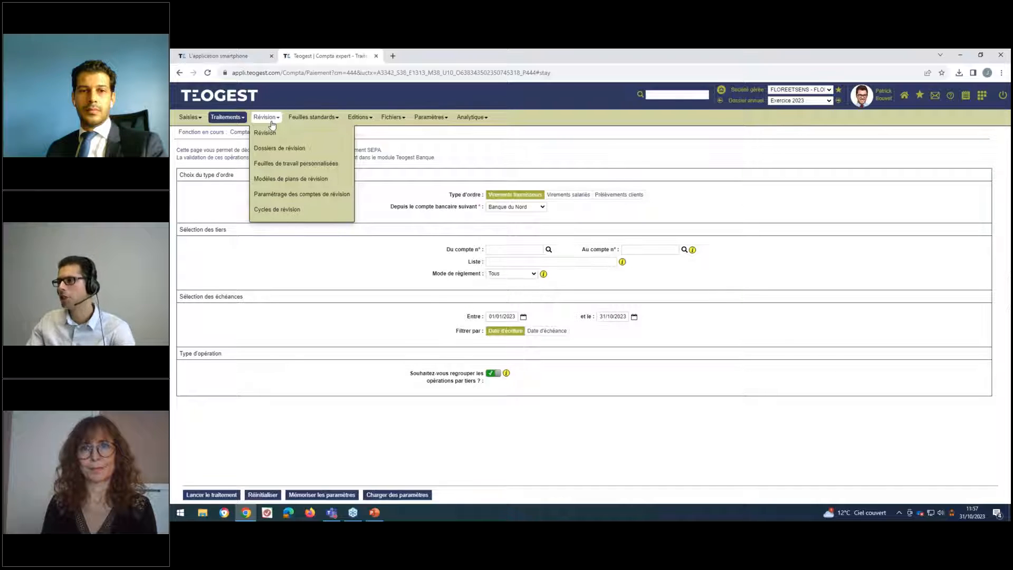
click(306, 120)
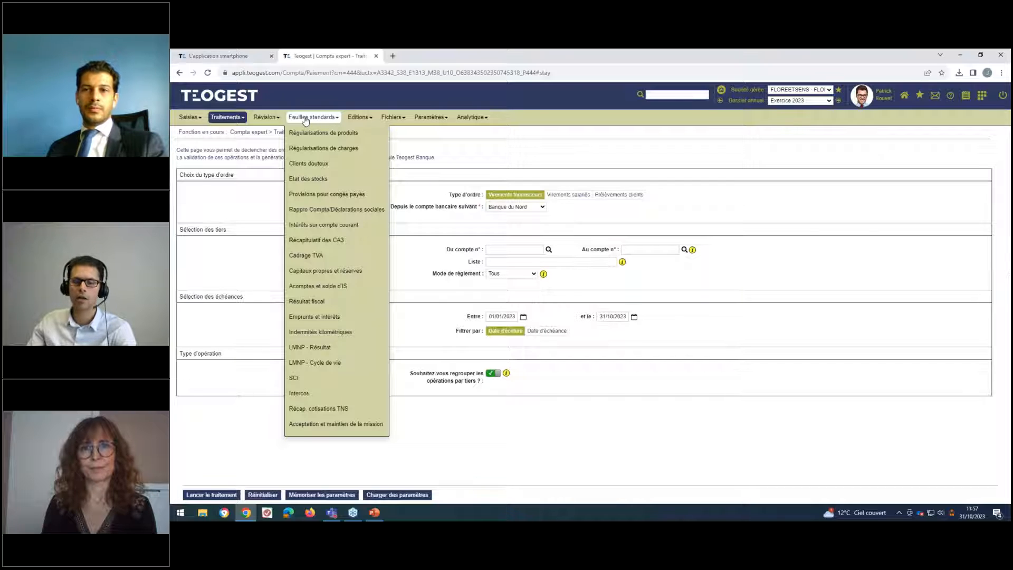
click(276, 120)
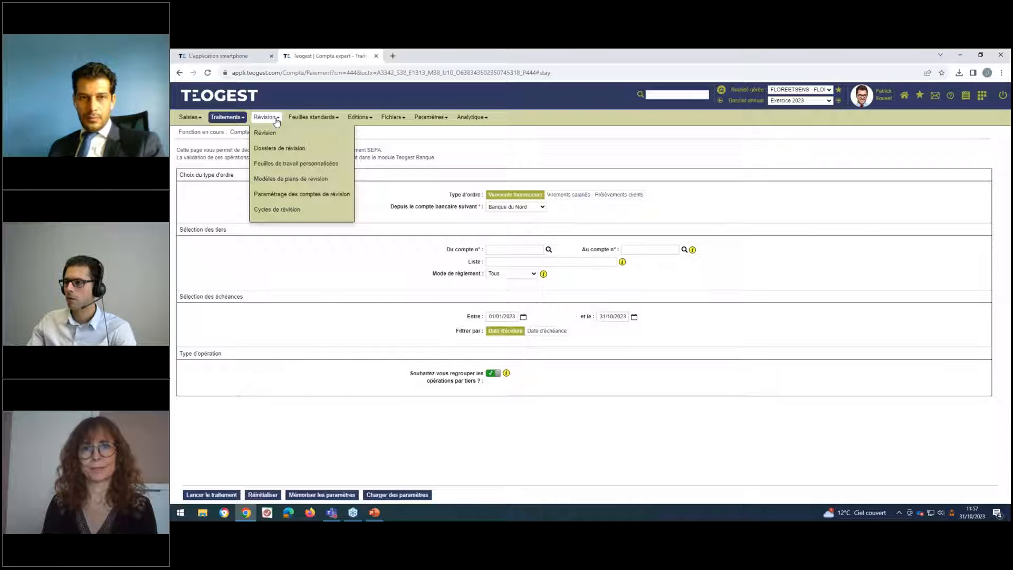
click(270, 211)
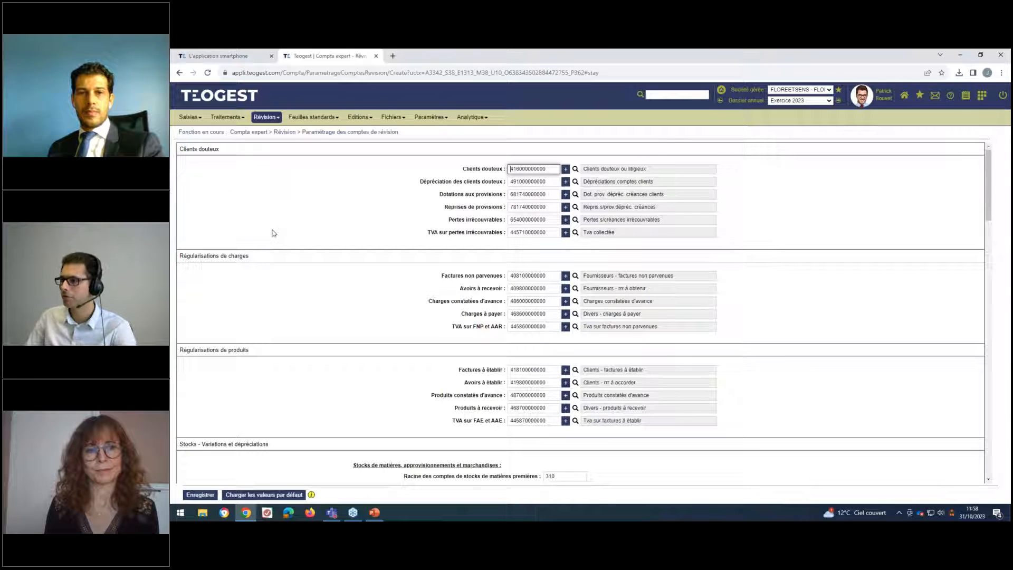
scroll(294, 259, down, 3)
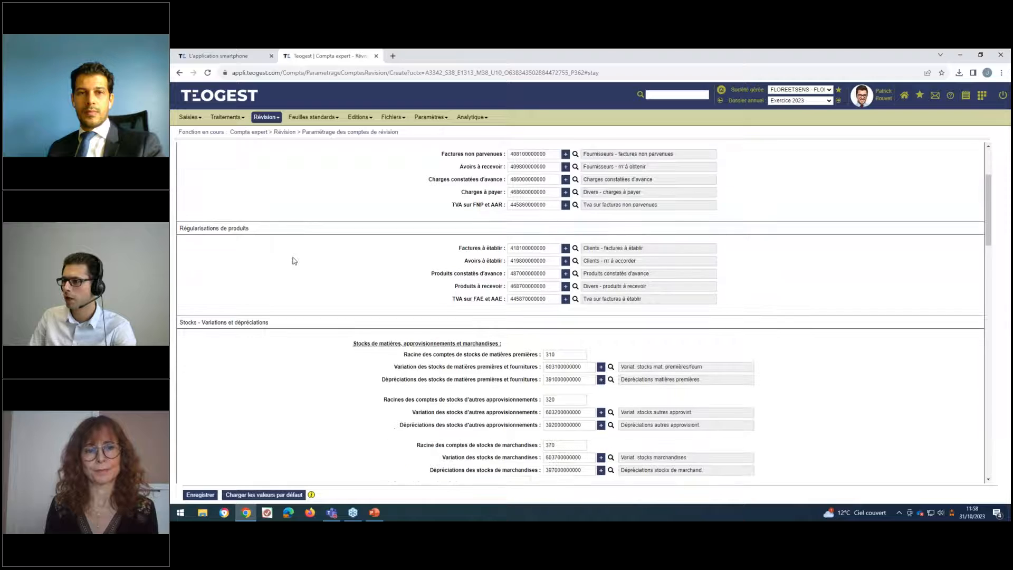
scroll(294, 261, down, 8)
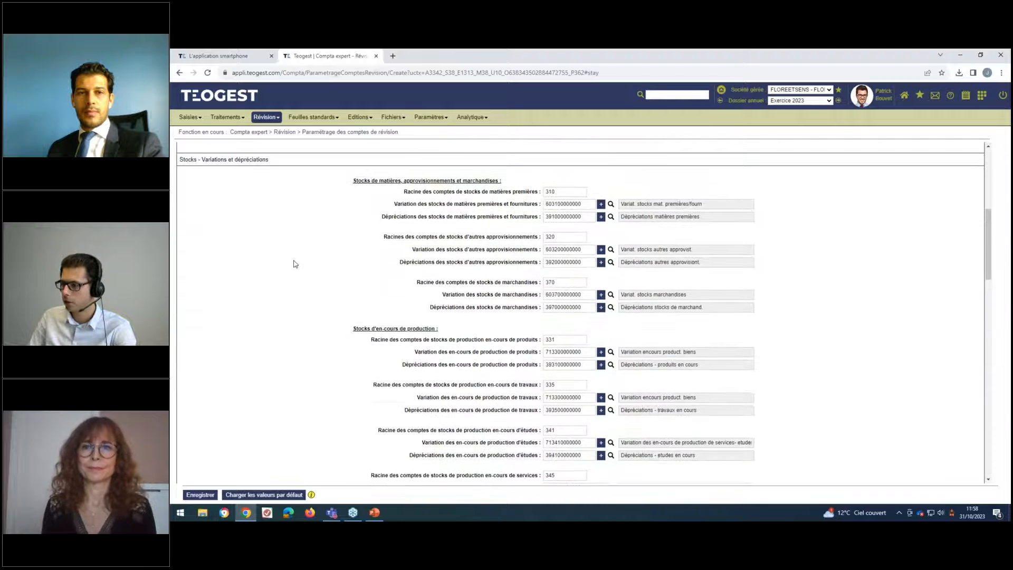
scroll(296, 265, down, 7)
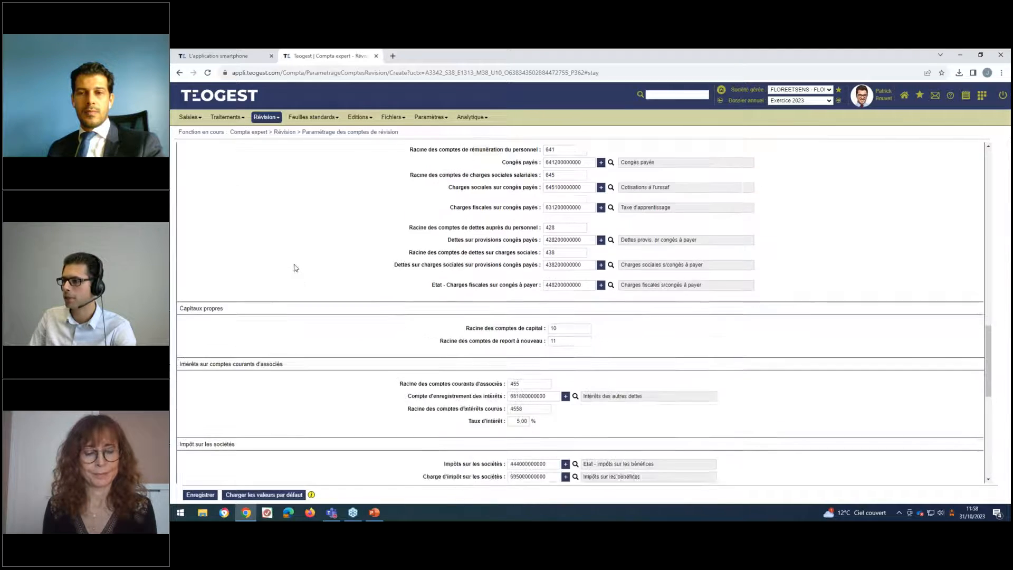
scroll(297, 269, down, 3)
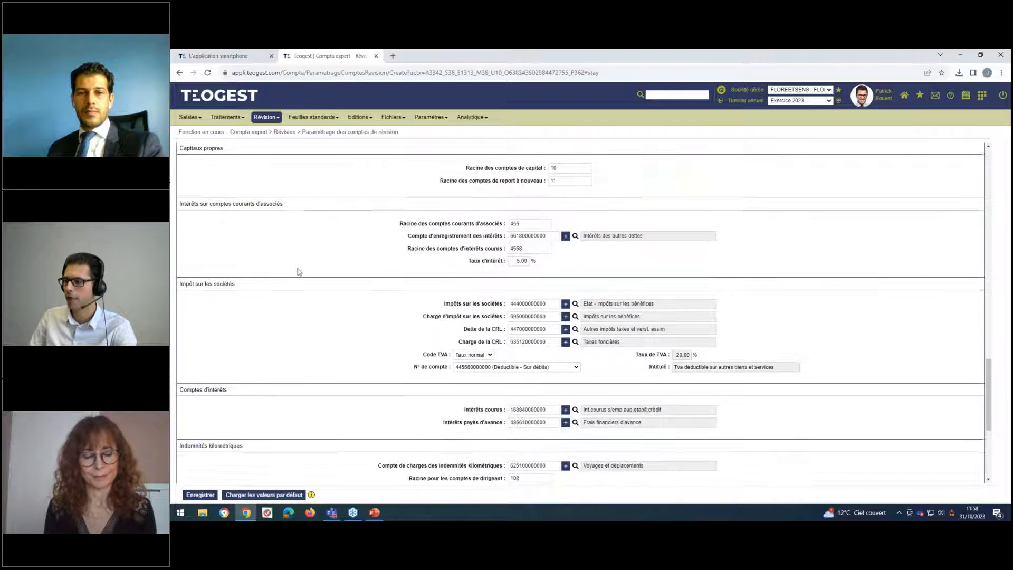
scroll(300, 272, down, 3)
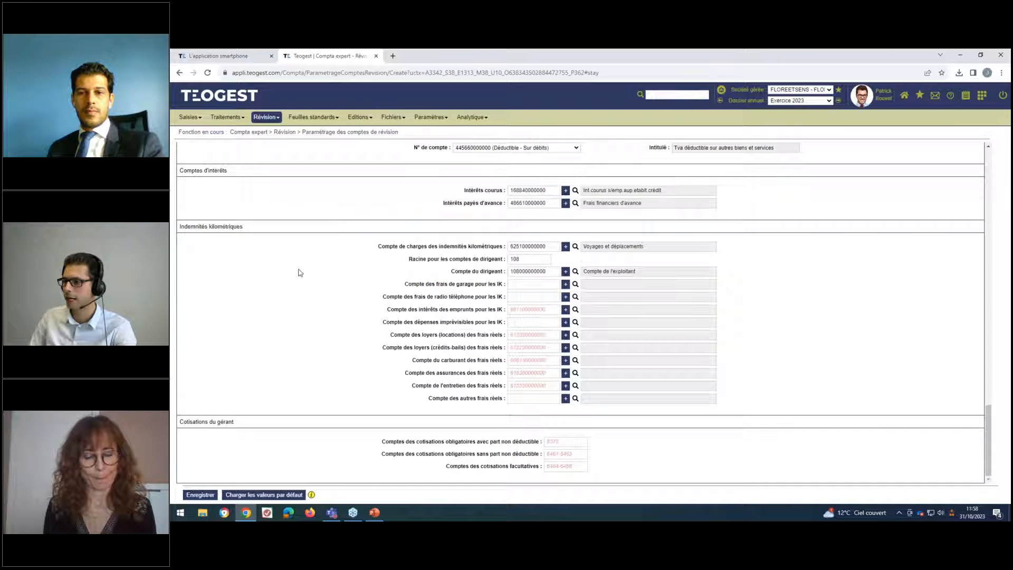
scroll(299, 272, up, 4)
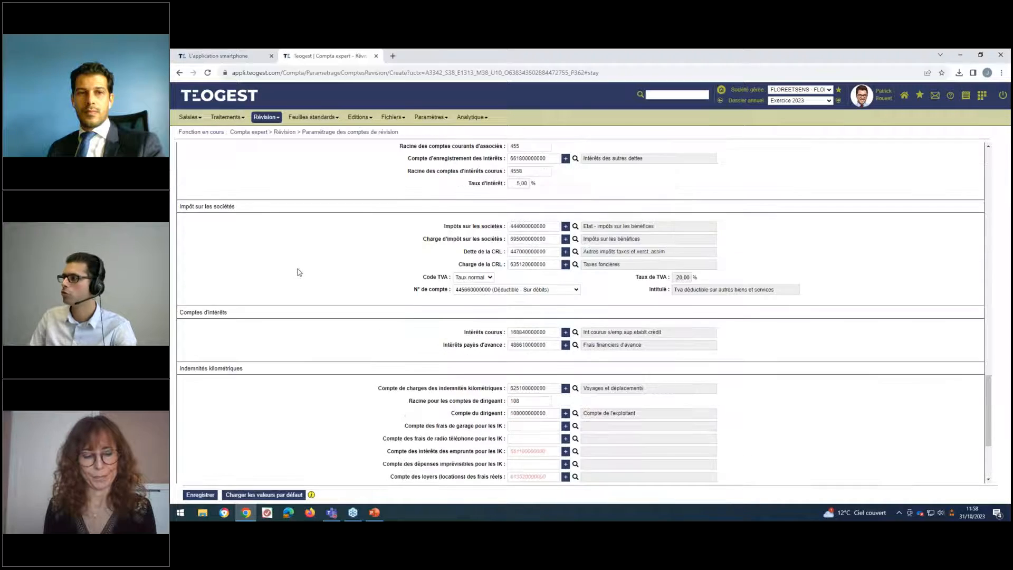
drag(988, 379, 721, 158)
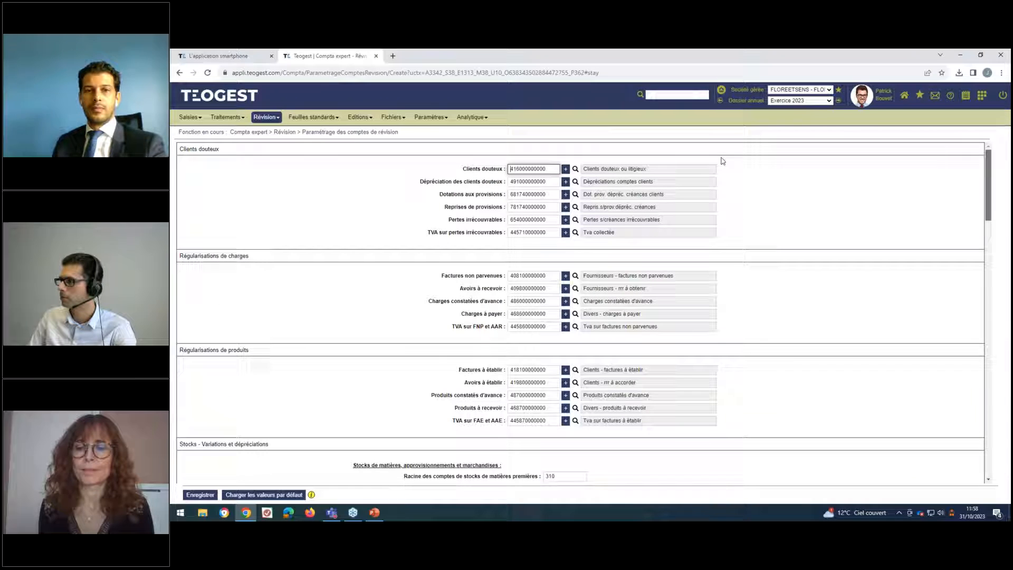
Open the Plan de révision BIC model among the Modèles de plans de révision and examine its chapters and control points
click(267, 117)
click(285, 179)
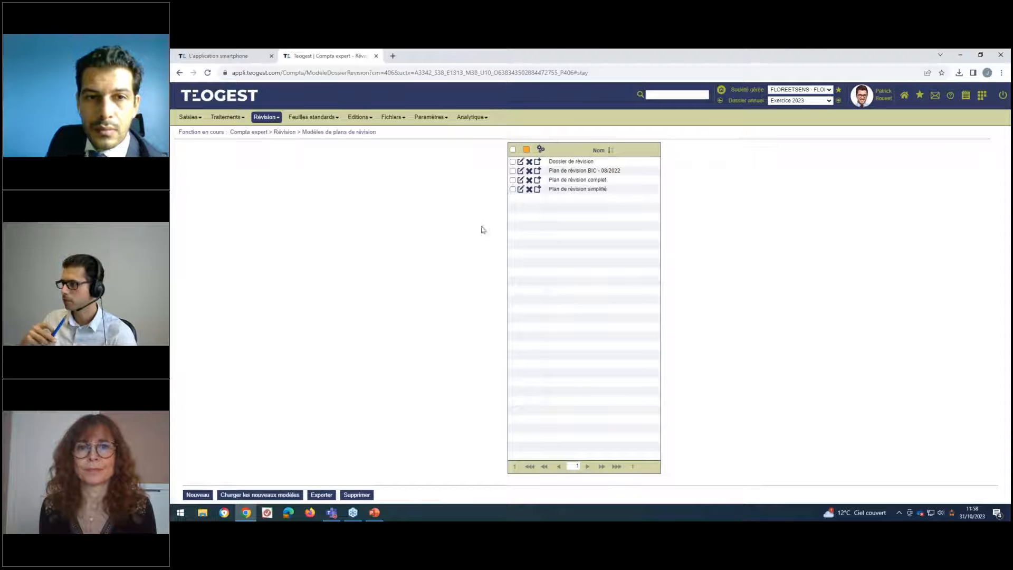
click(538, 172)
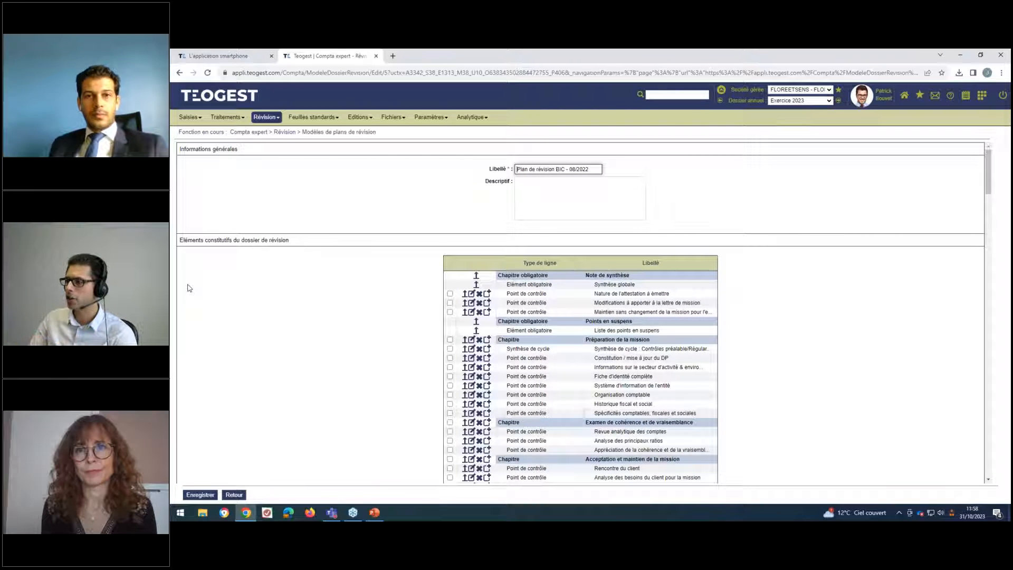
scroll(314, 369, down, 3)
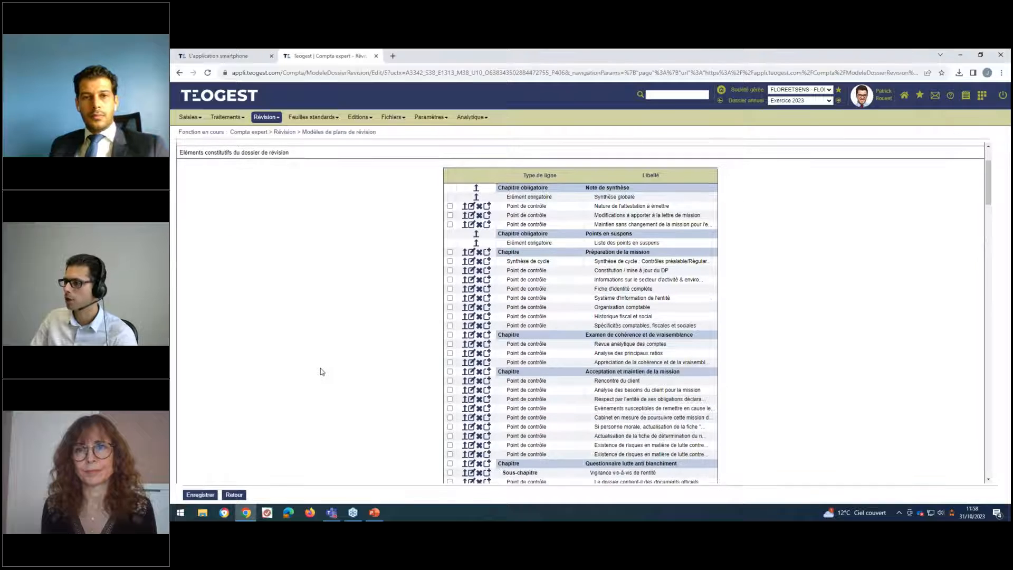
scroll(320, 371, down, 3)
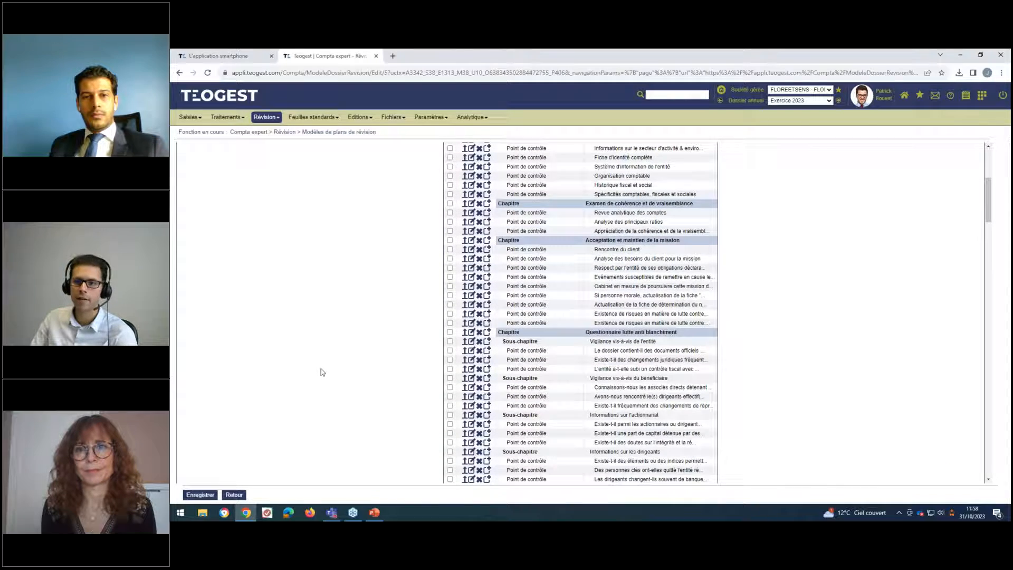
Look through the remaining chapters of the Plan de révision BIC model and open its Production immobilisée control point
scroll(322, 372, down, 5)
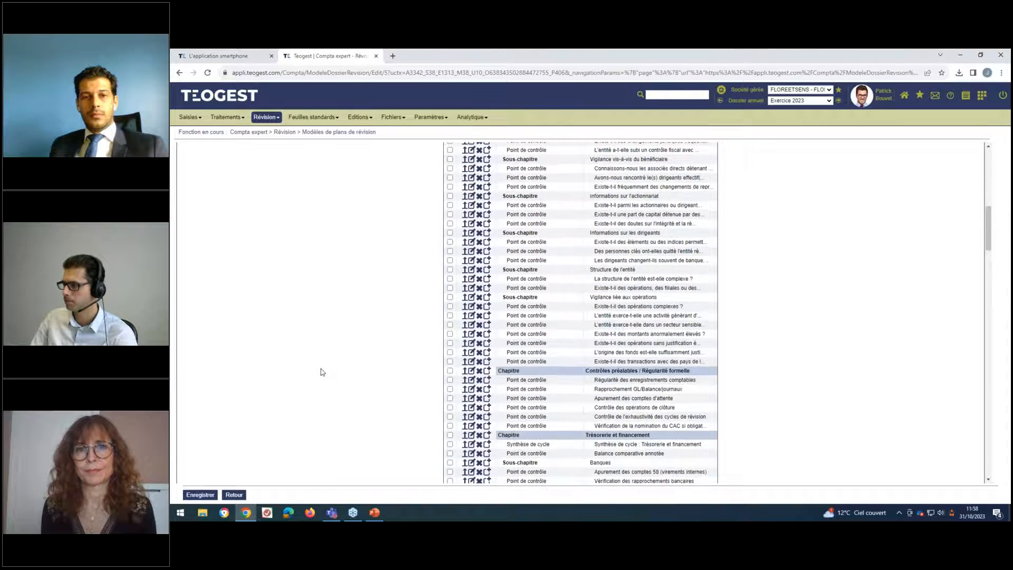
scroll(322, 372, down, 15)
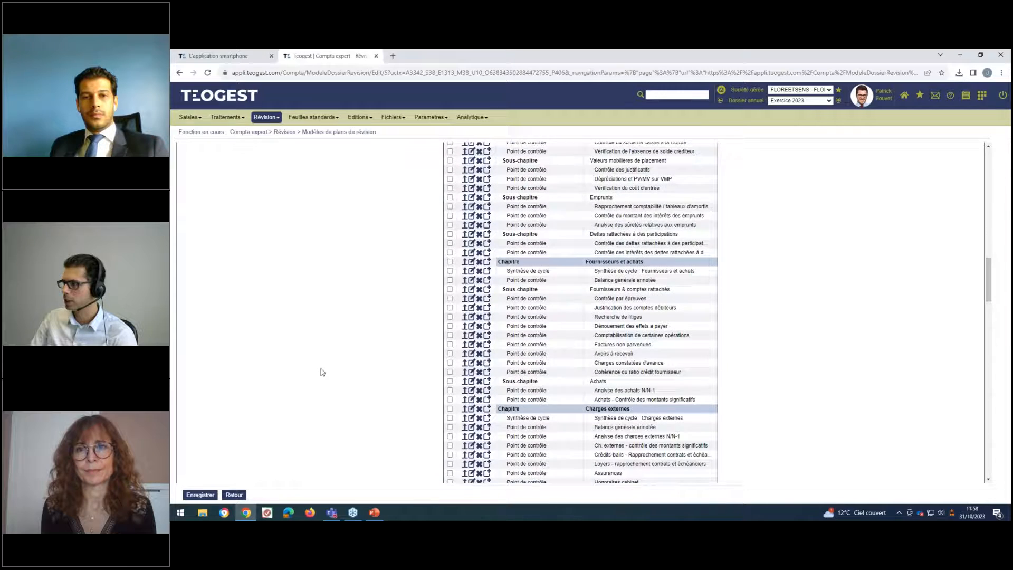
scroll(322, 372, down, 1)
click(471, 355)
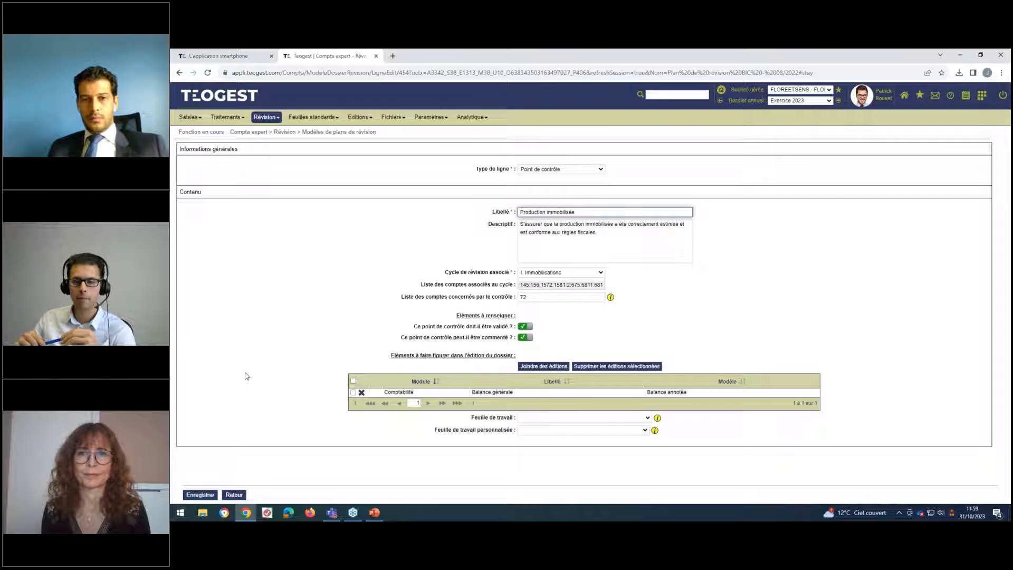
Examine the control point's elements for the file edition, including the Feuille de travail and Feuille de travail personnalisée choices
drag(516, 356, 429, 361)
triple_click(429, 362)
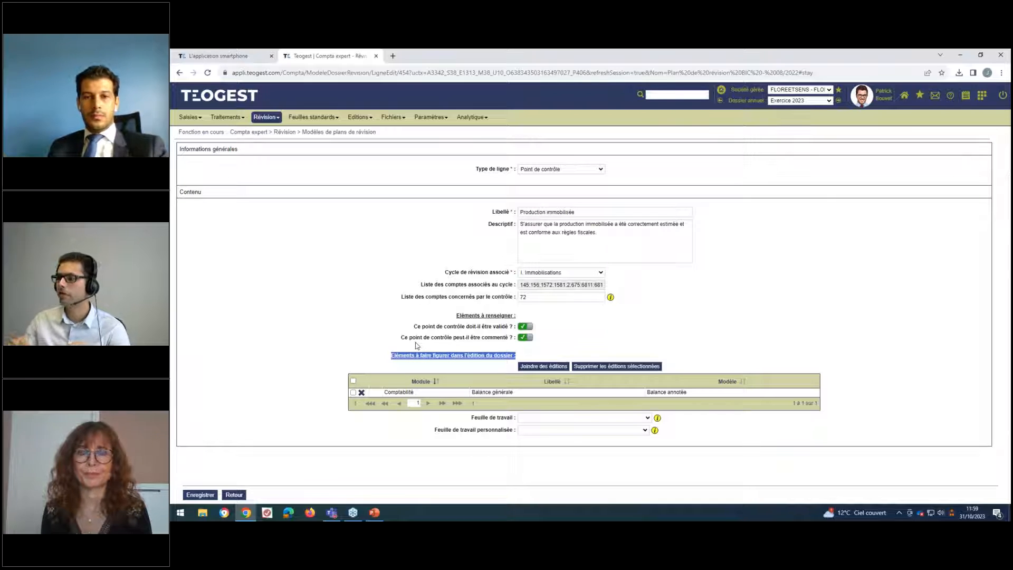
click(578, 419)
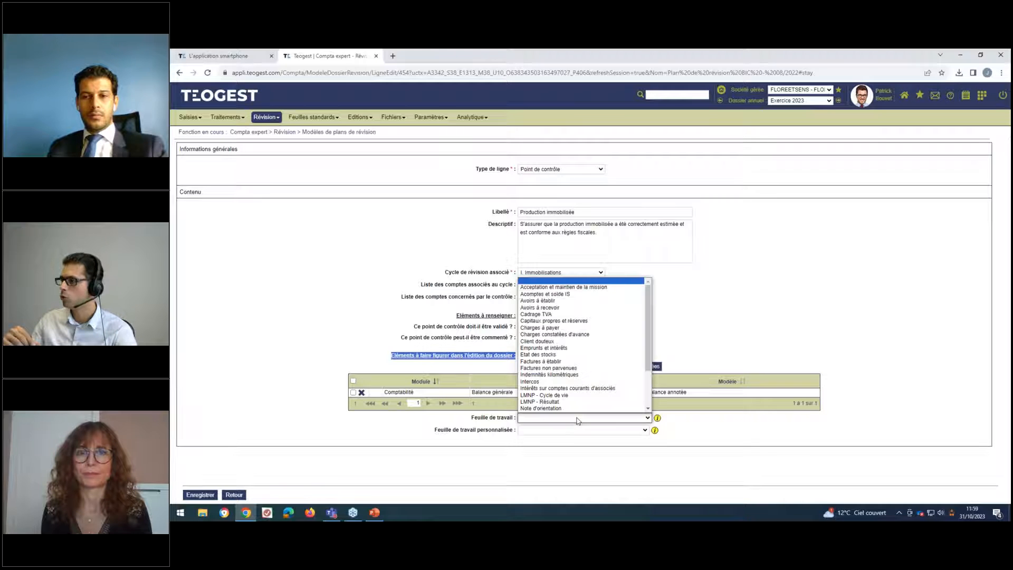
click(572, 432)
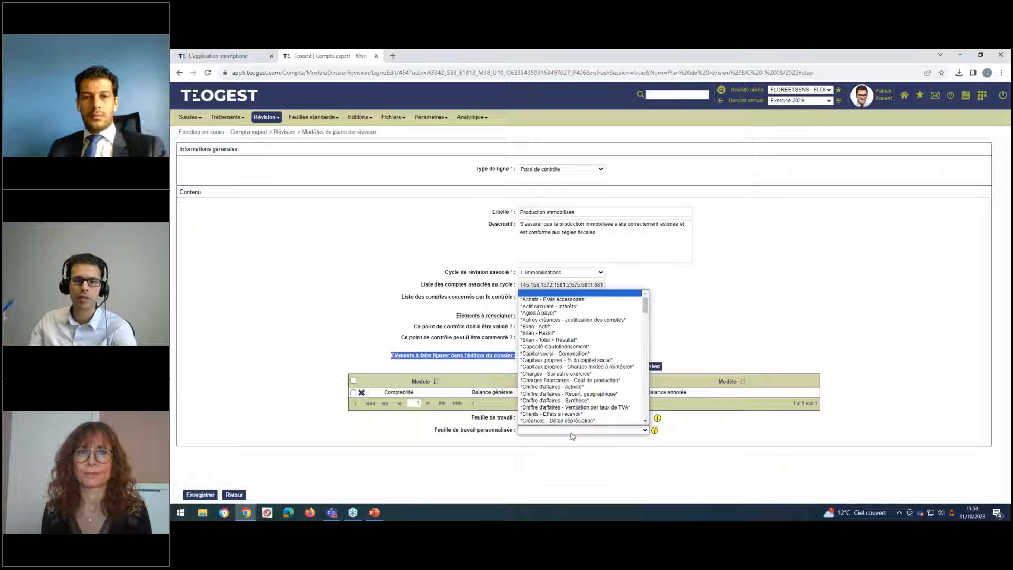
Leave the control point for the Modèles de plans de révision list, and open the Clôture file among the Dossiers de révision
click(268, 117)
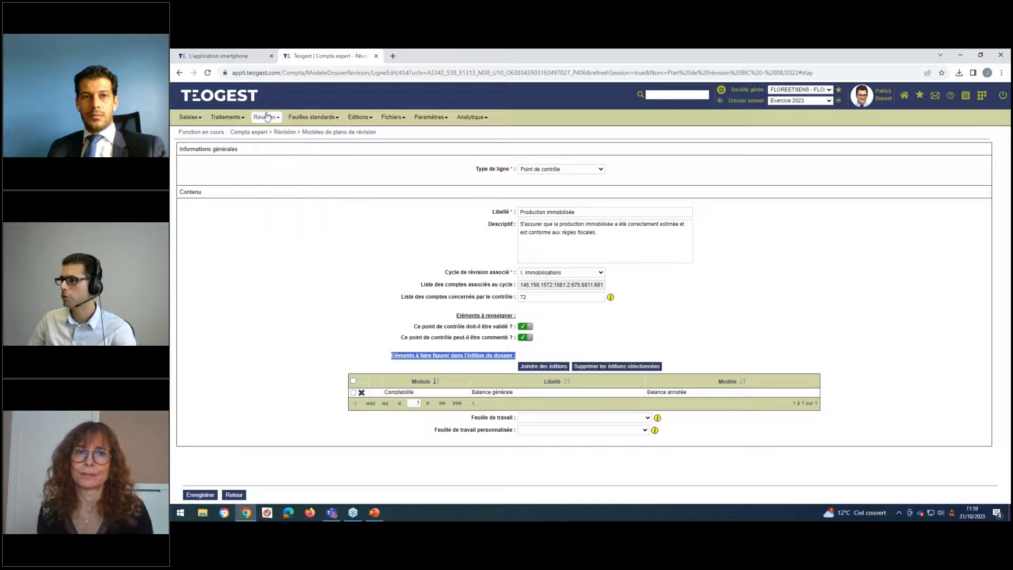
click(267, 116)
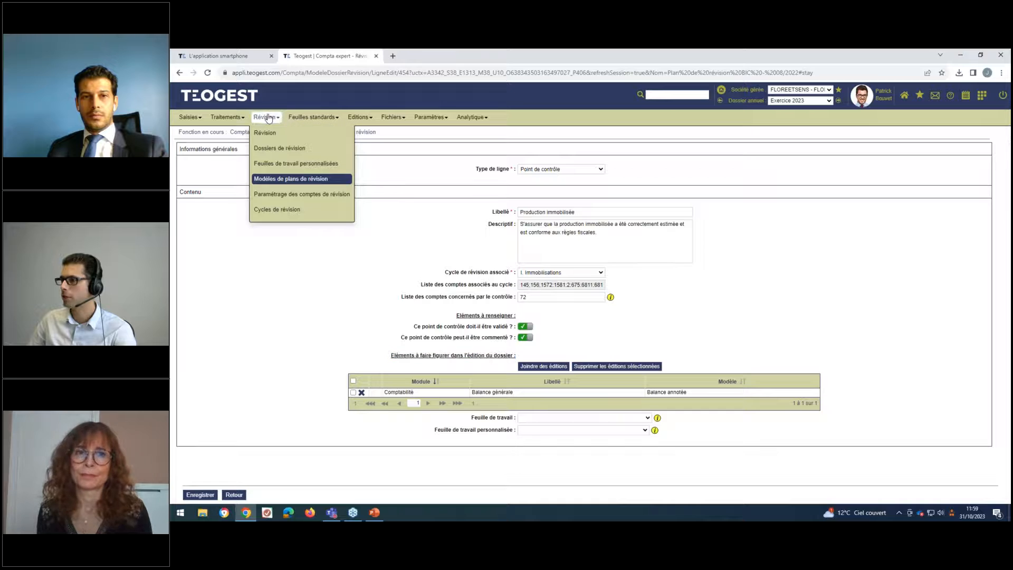
click(285, 179)
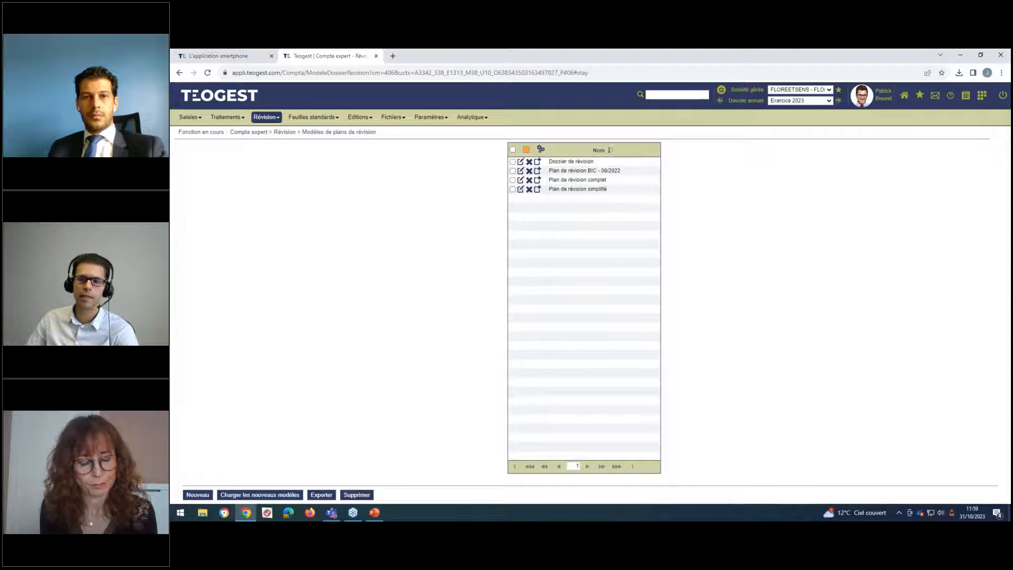
click(267, 117)
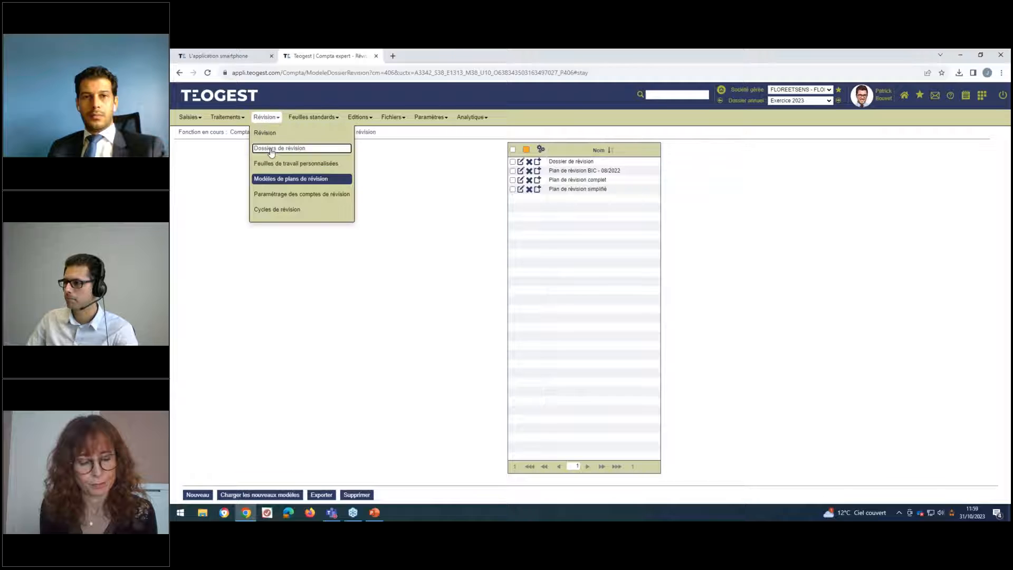
click(269, 150)
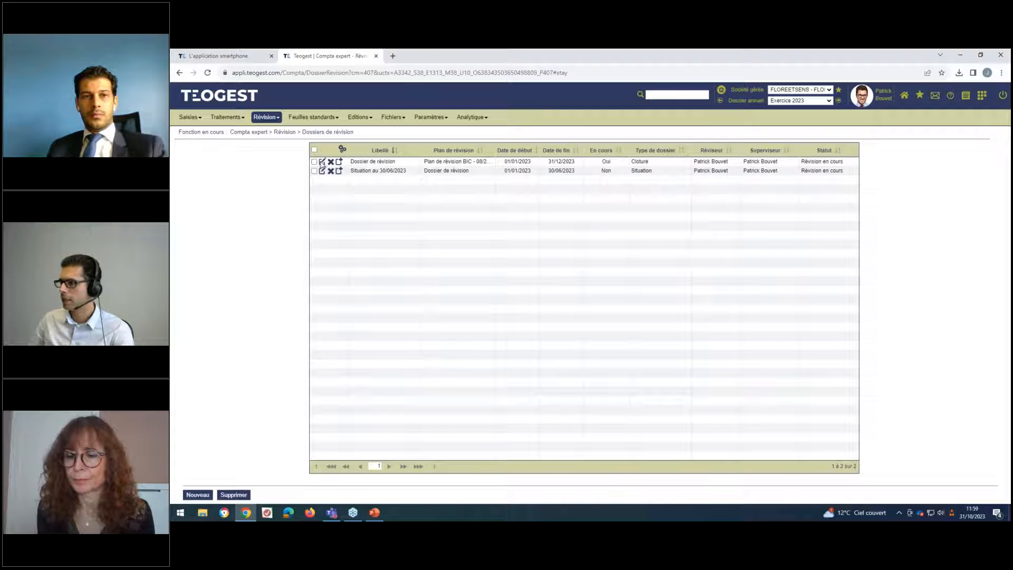
click(323, 162)
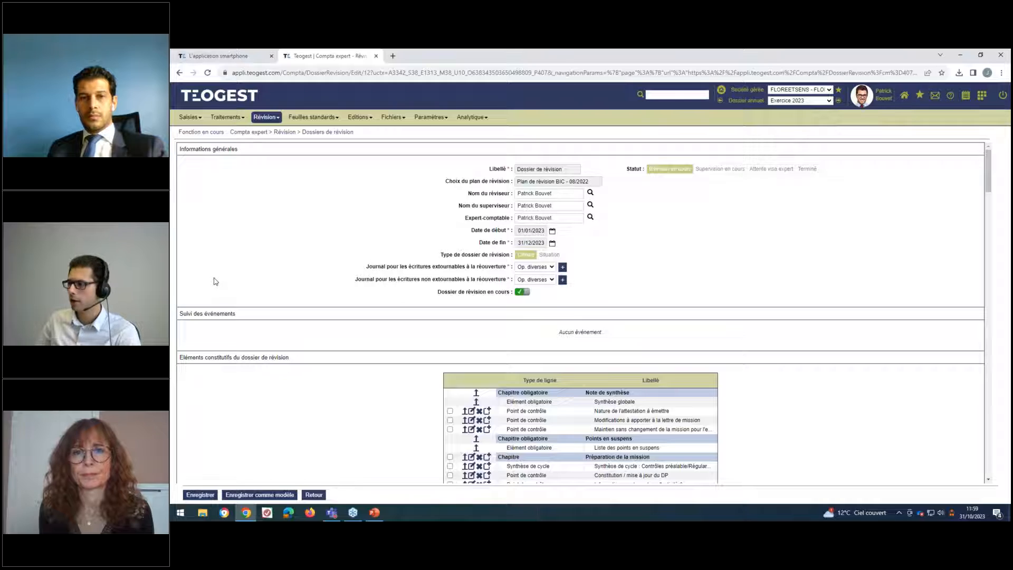
Open the Révision page and display the entries of the Emprunts aupres etabl. de credit account with the 40 000,00 balance
click(265, 116)
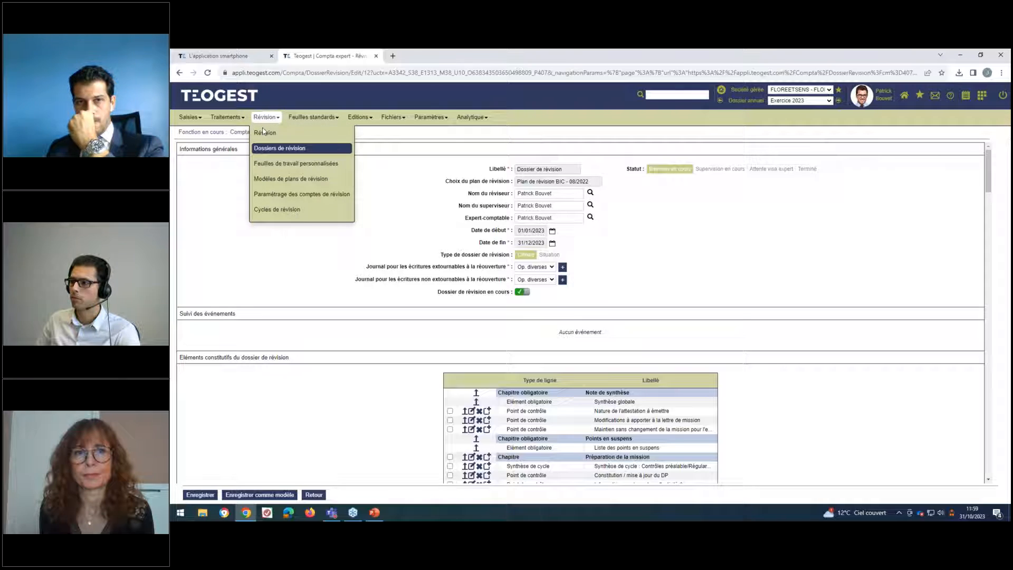
click(263, 132)
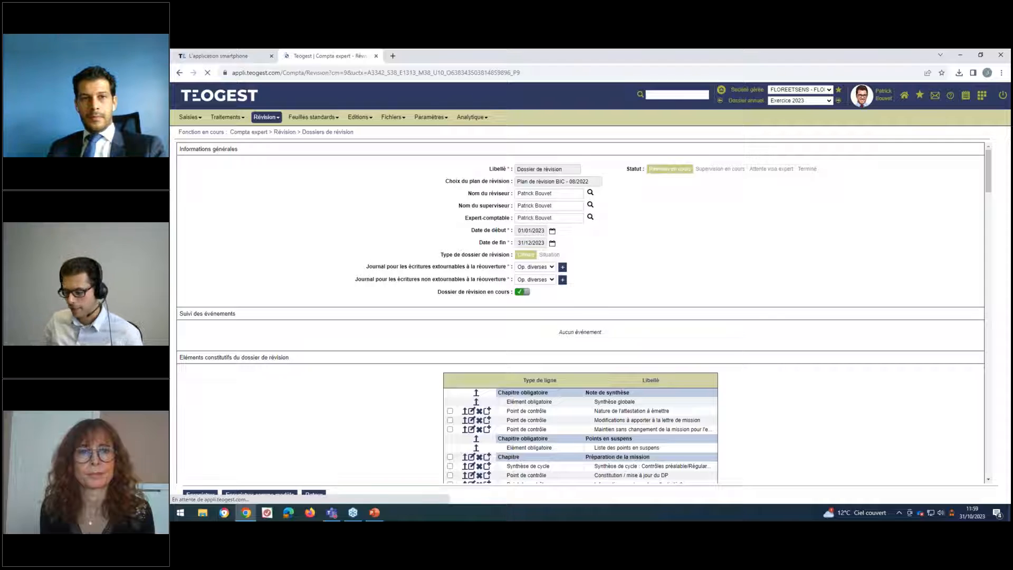
drag(507, 326, 503, 326)
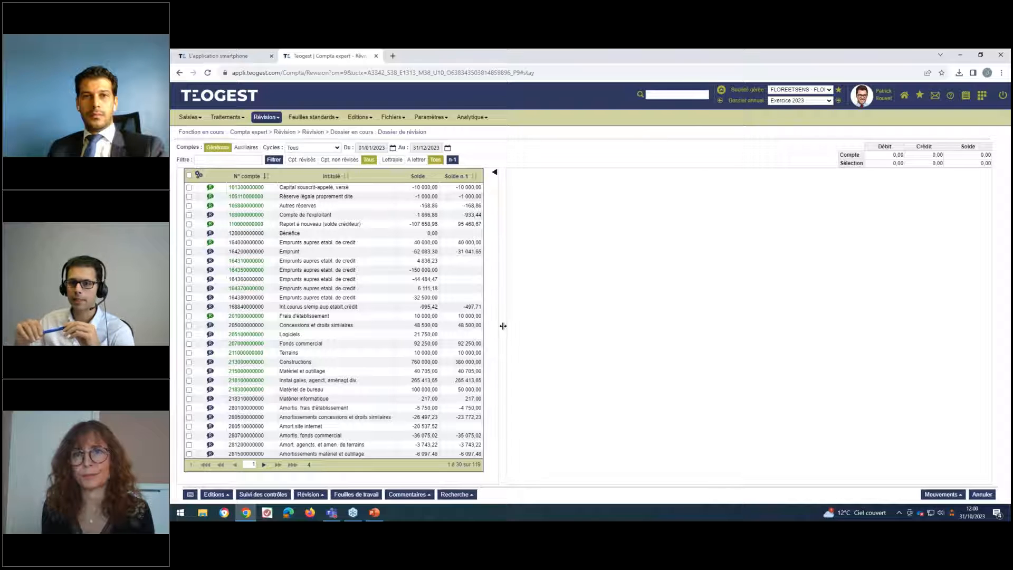
click(279, 246)
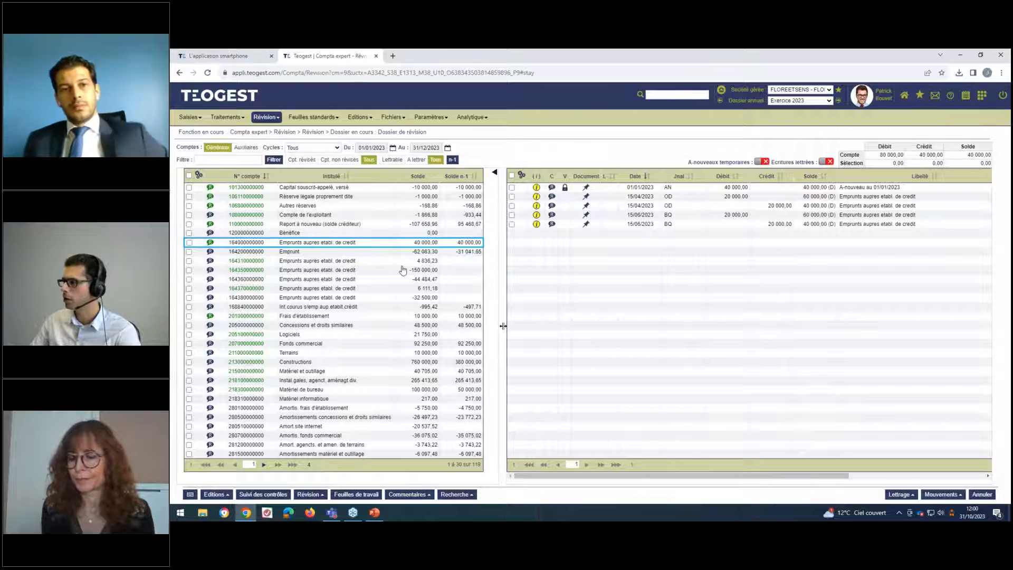
View the 15/06/2023 BQ debit entry of 20 000,00 in the entry window and close it without changes
mouse_move(669, 216)
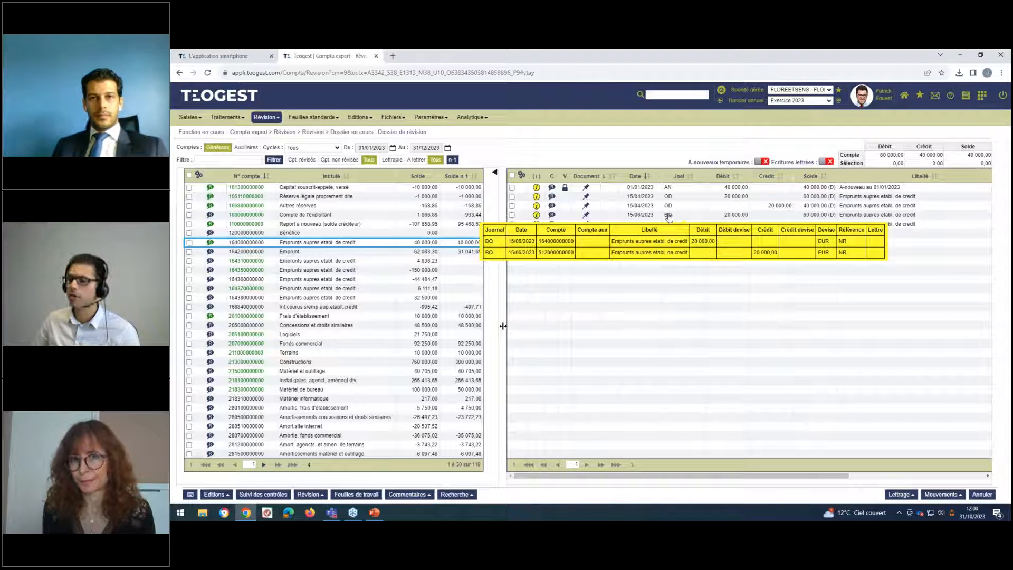
double_click(753, 217)
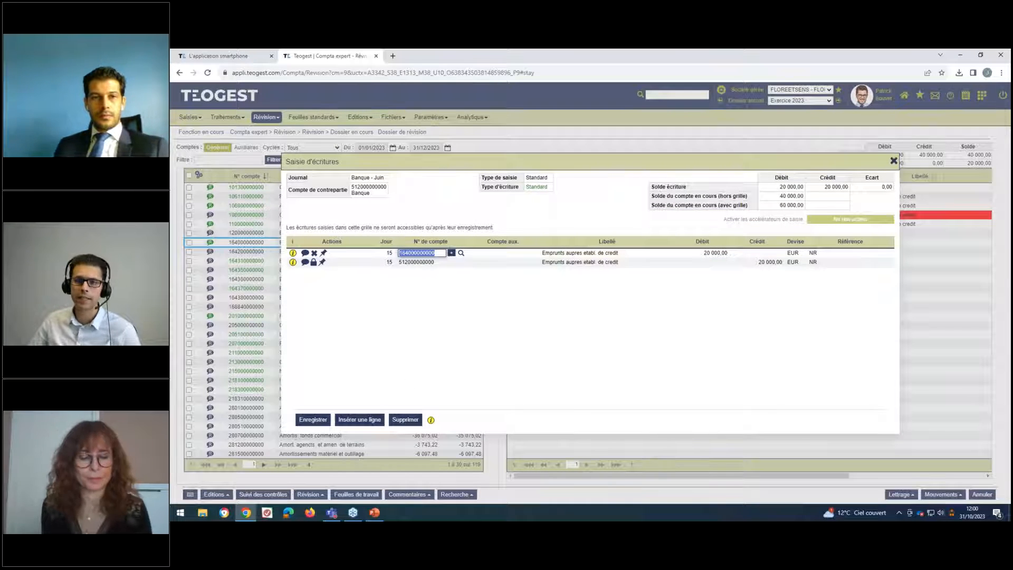
click(892, 161)
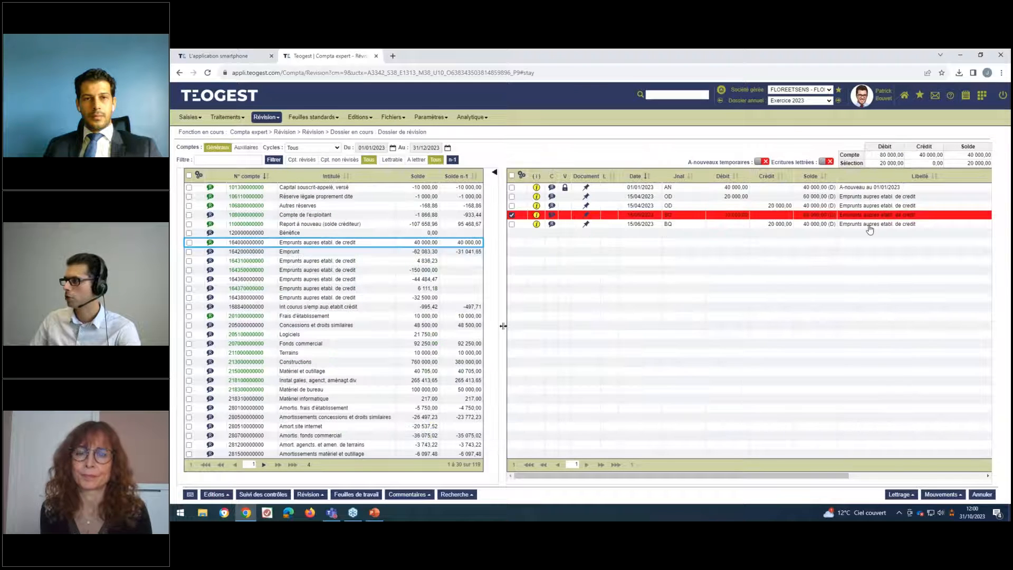
Select the matching 20 000,00 BQ credit line, view the Lettrage and Mouvements options, and deselect the debit line
click(858, 224)
click(901, 494)
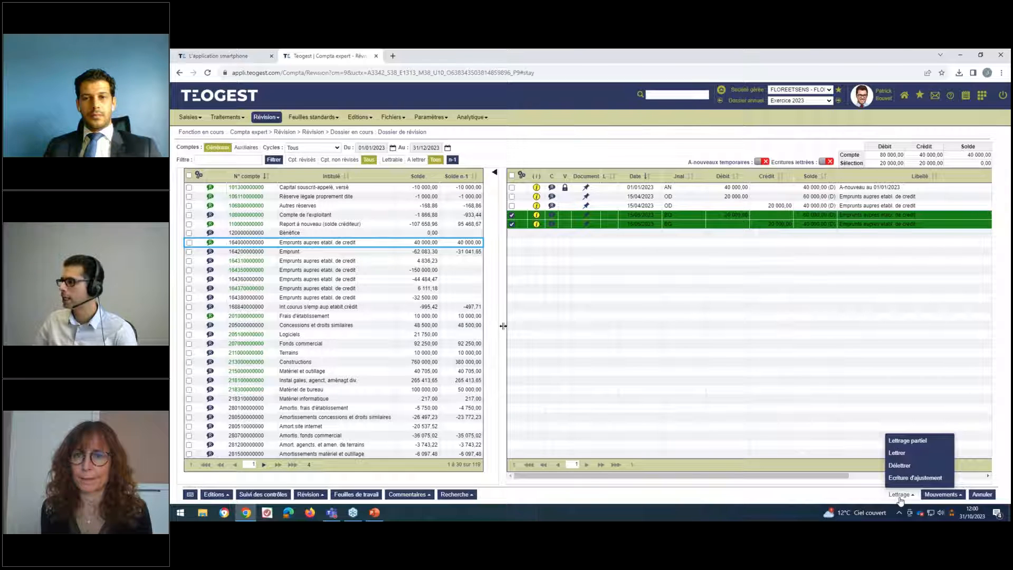
click(933, 496)
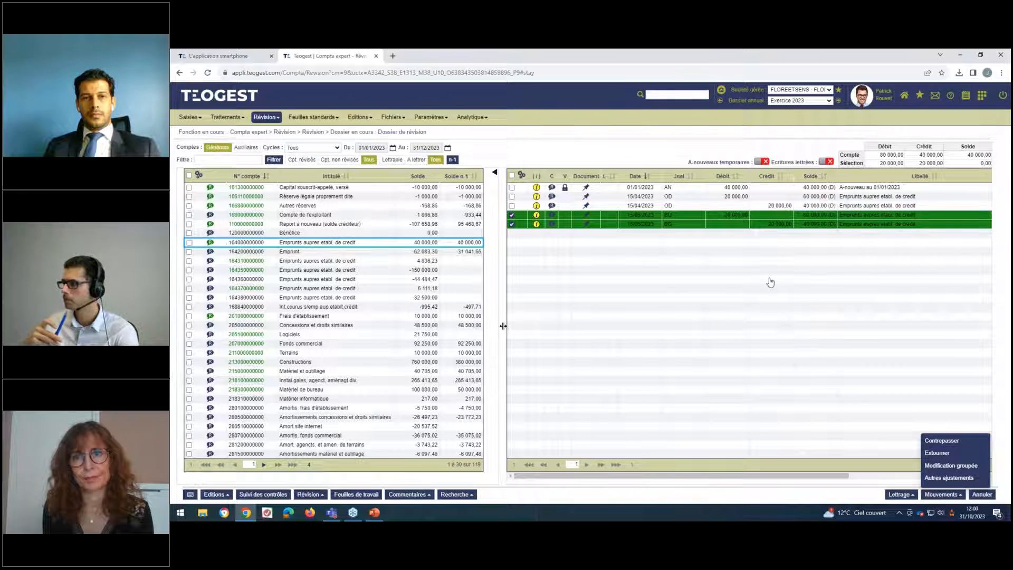
click(765, 222)
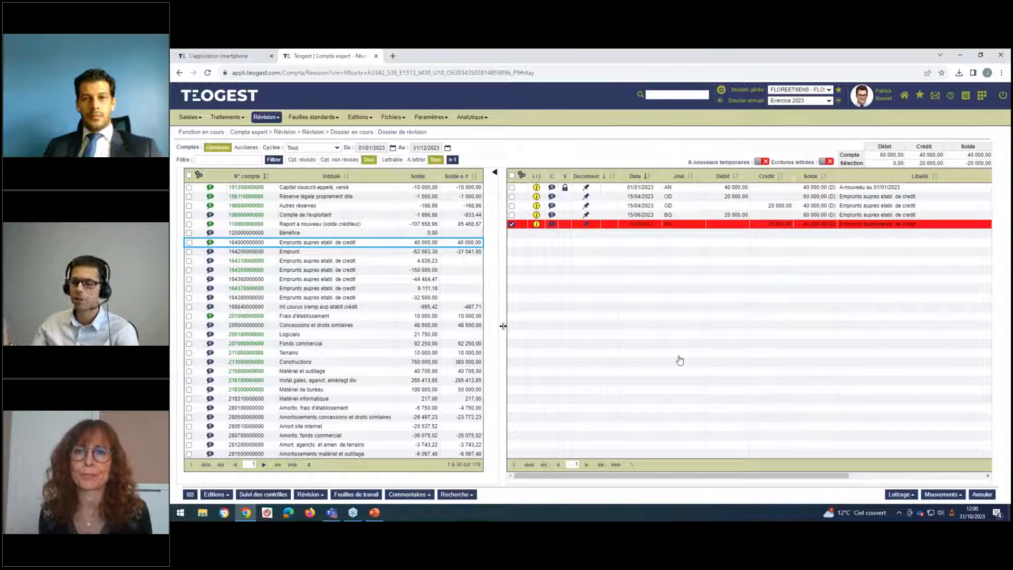
Search the entries for the selected line's amount of 20000 or -20000 and close the search window
click(457, 495)
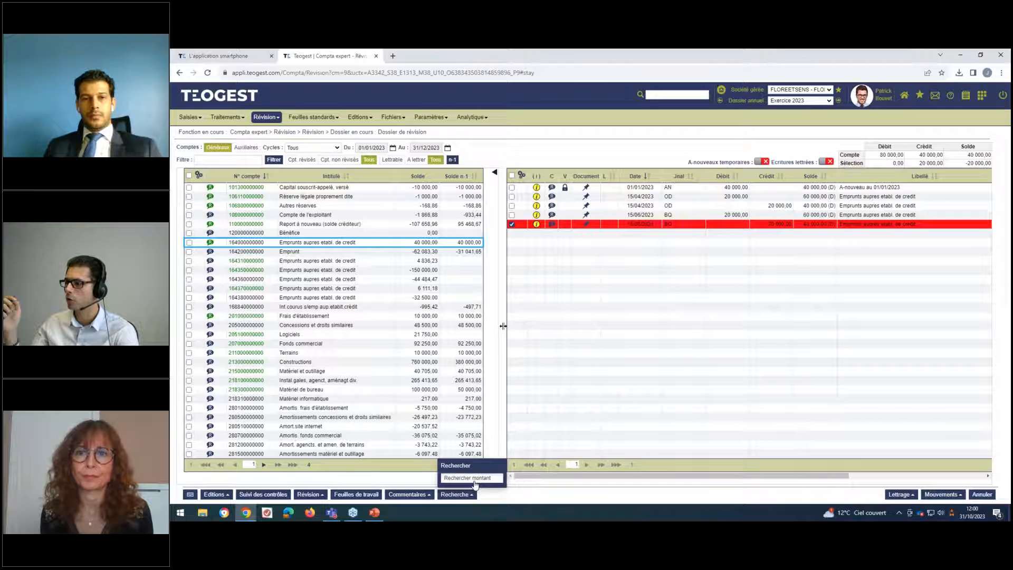
click(473, 478)
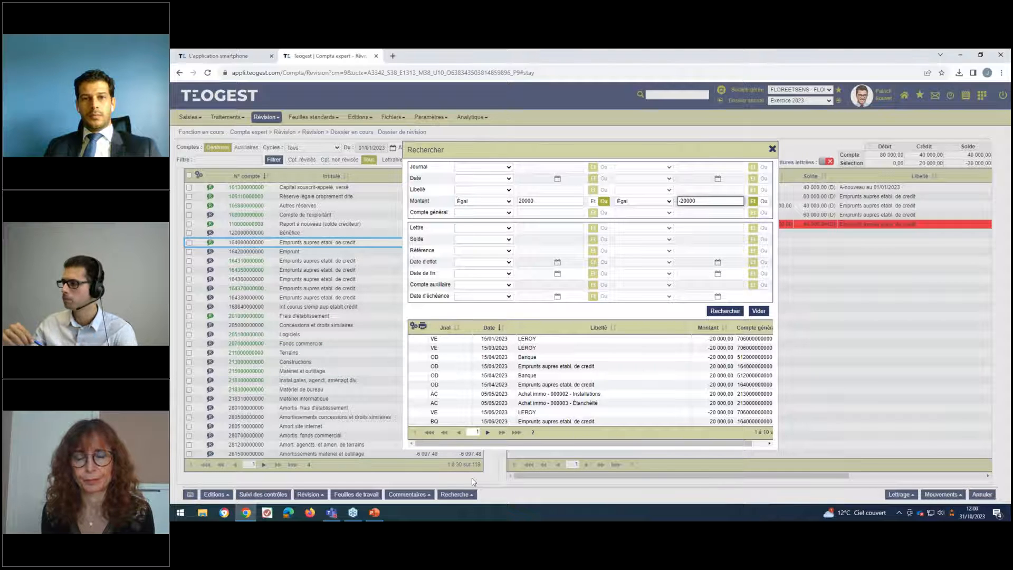
click(772, 150)
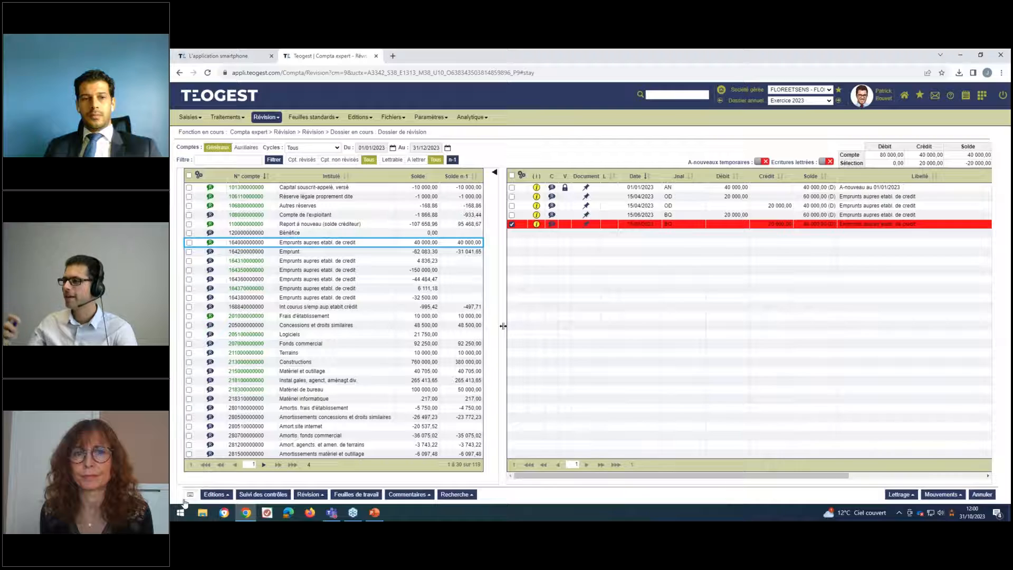
View the revision keyboard shortcuts and the available revision cycles, leaving the cycle filter on Tous
click(185, 497)
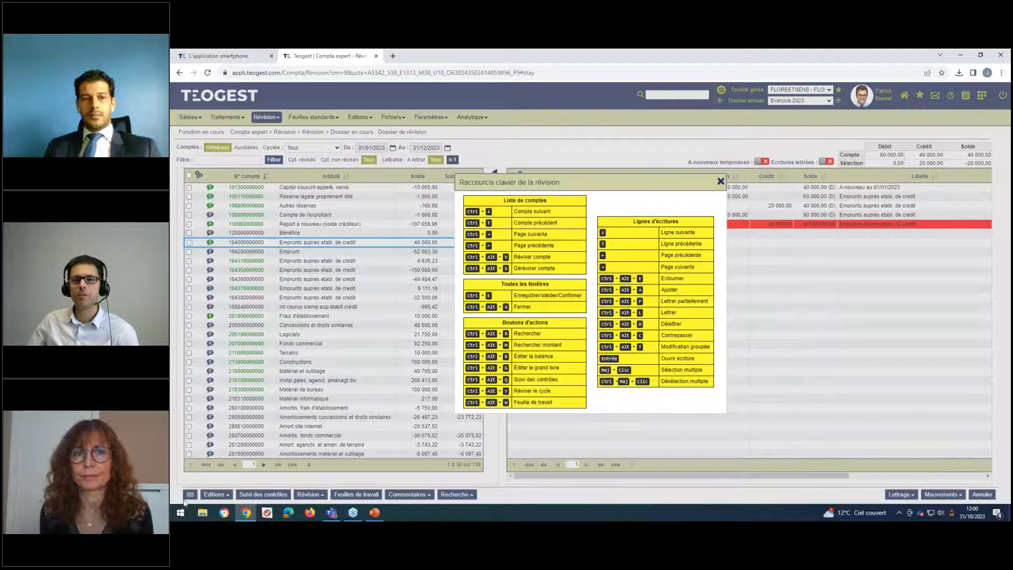
click(721, 182)
click(313, 147)
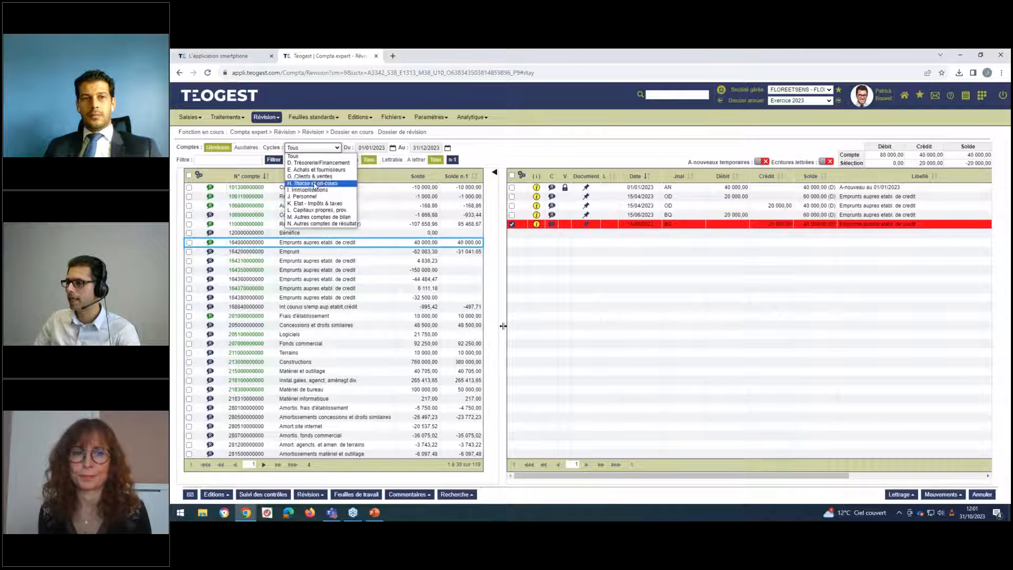
click(584, 270)
Show the auxiliary accounts of the Clients category and display the entries of the LE PRINCE account
click(247, 148)
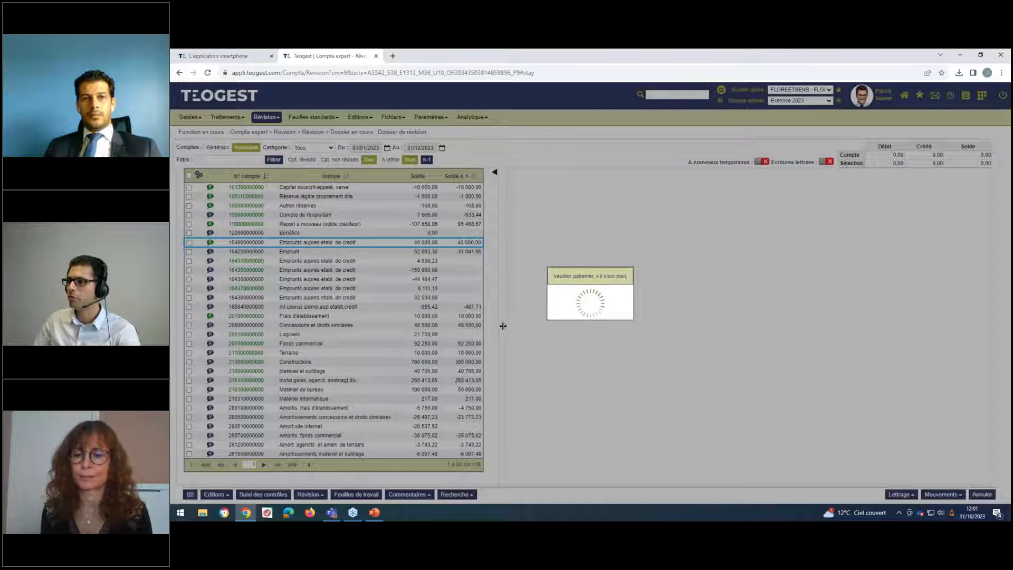
click(312, 149)
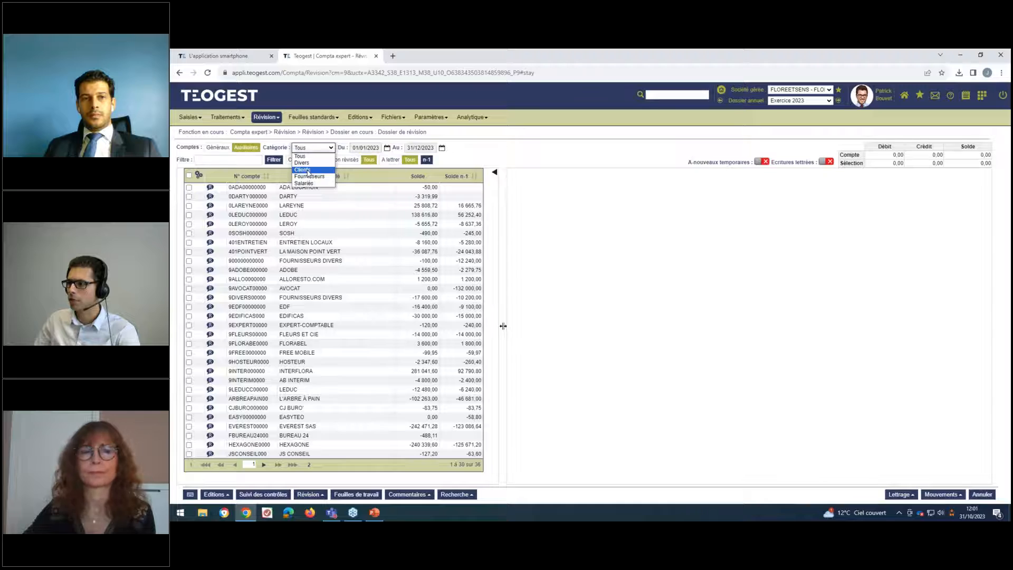
click(303, 169)
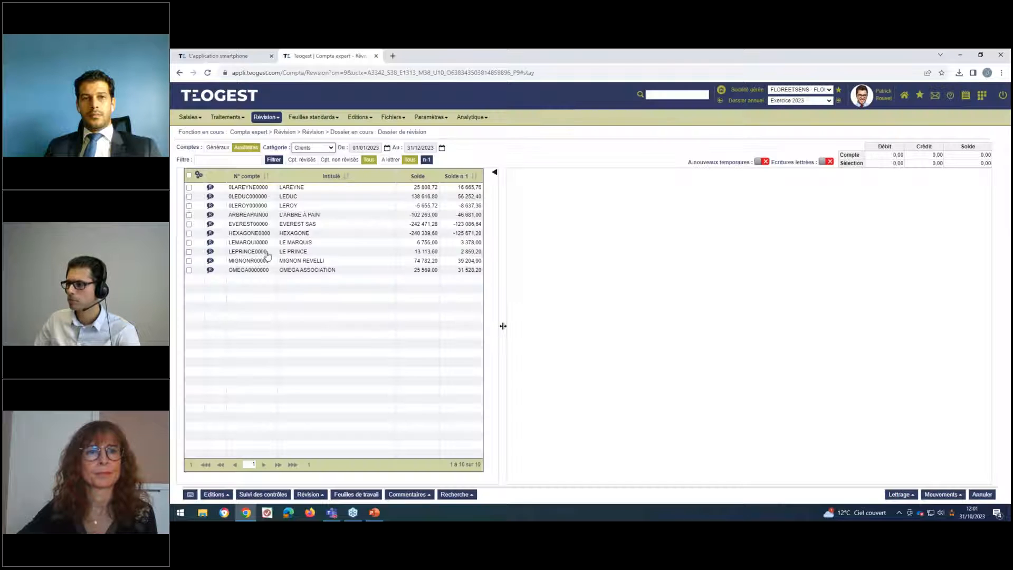
click(266, 253)
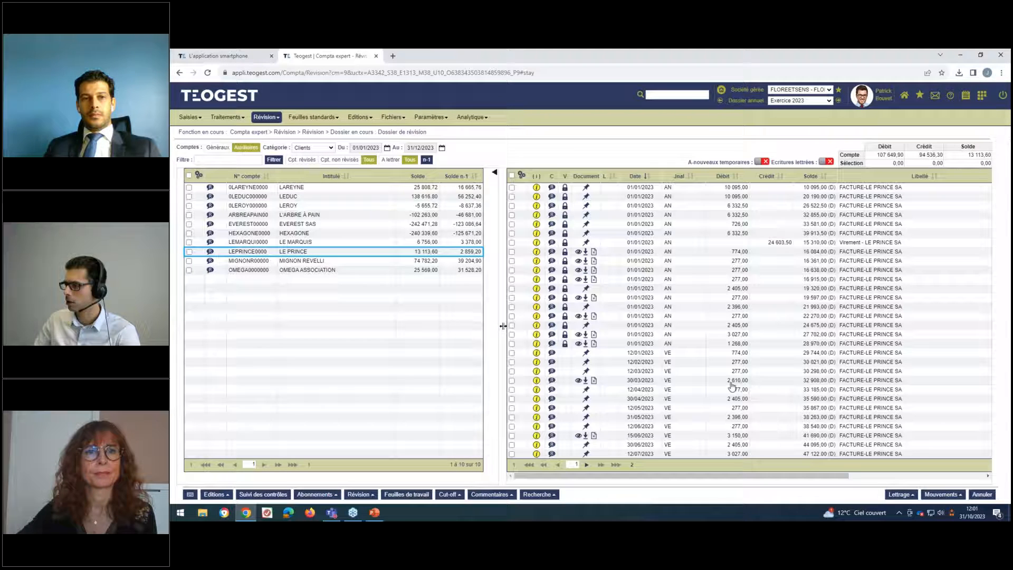
Start a client douteux sheet from the 31/05/2023 LE PRINCE invoice of 2 396,00, with 31/12/2023 as Date de passage en douteux
click(689, 418)
click(449, 494)
click(456, 479)
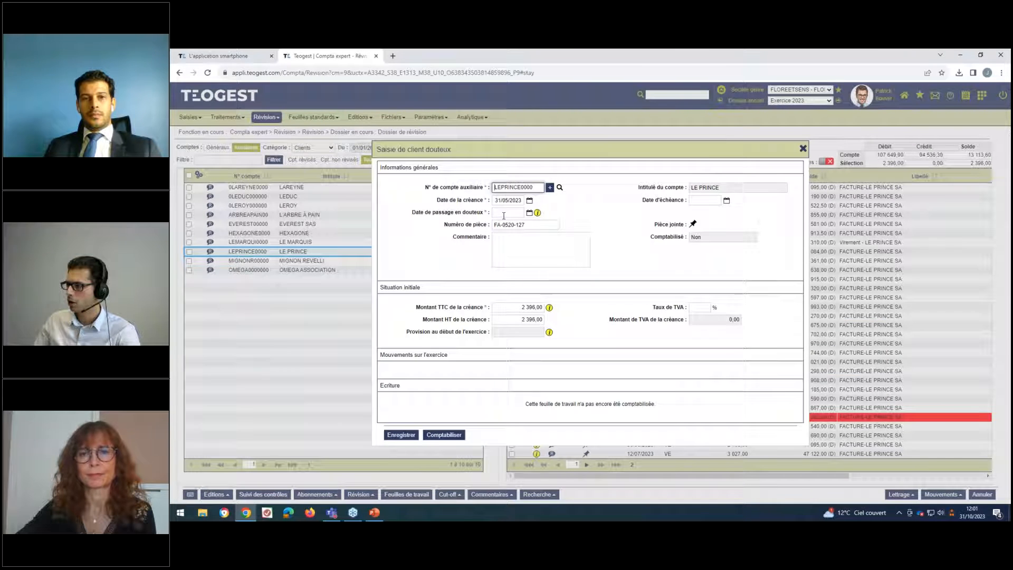
click(504, 214)
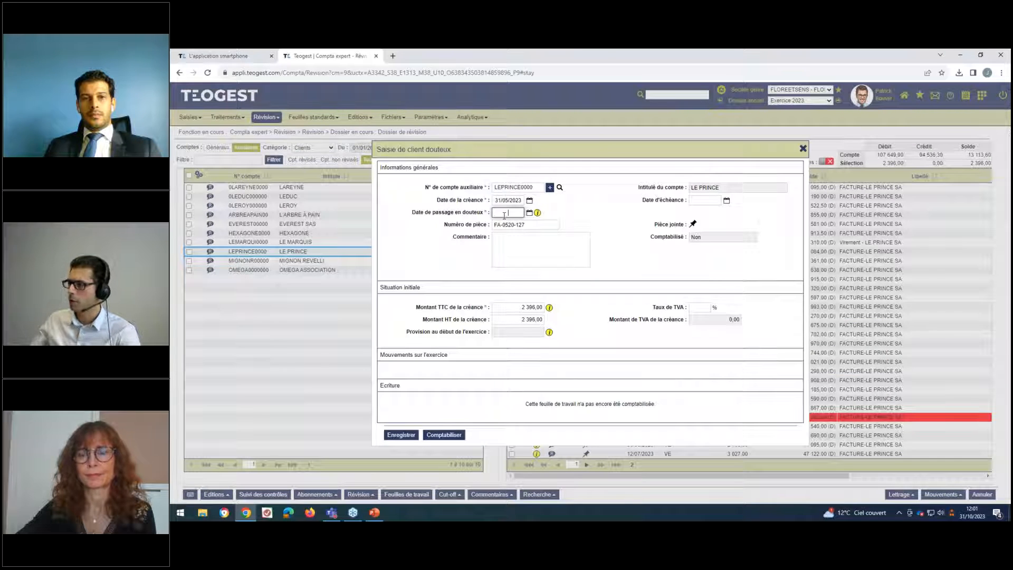
text(31/1)
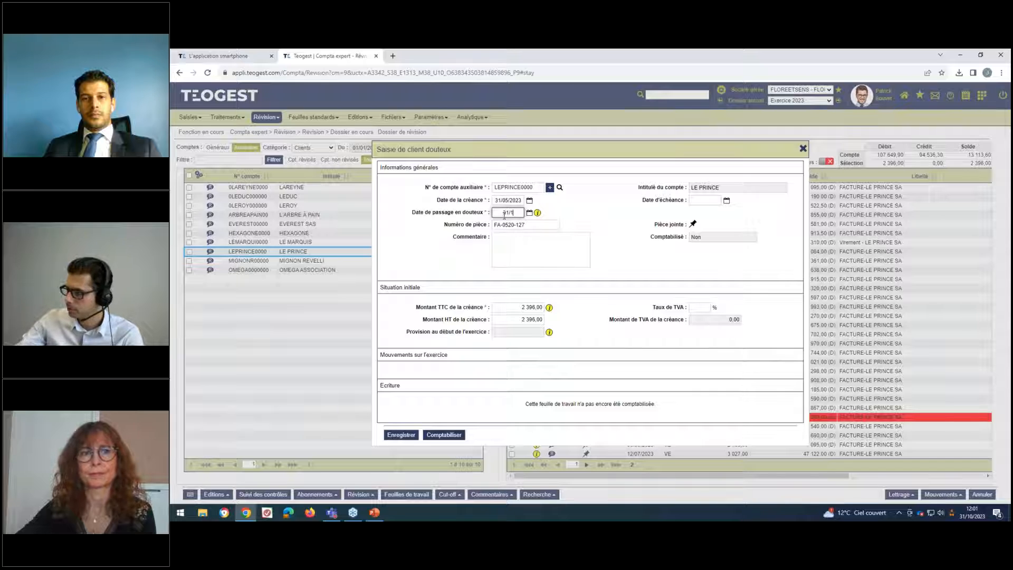
text(2/2023)
click(456, 354)
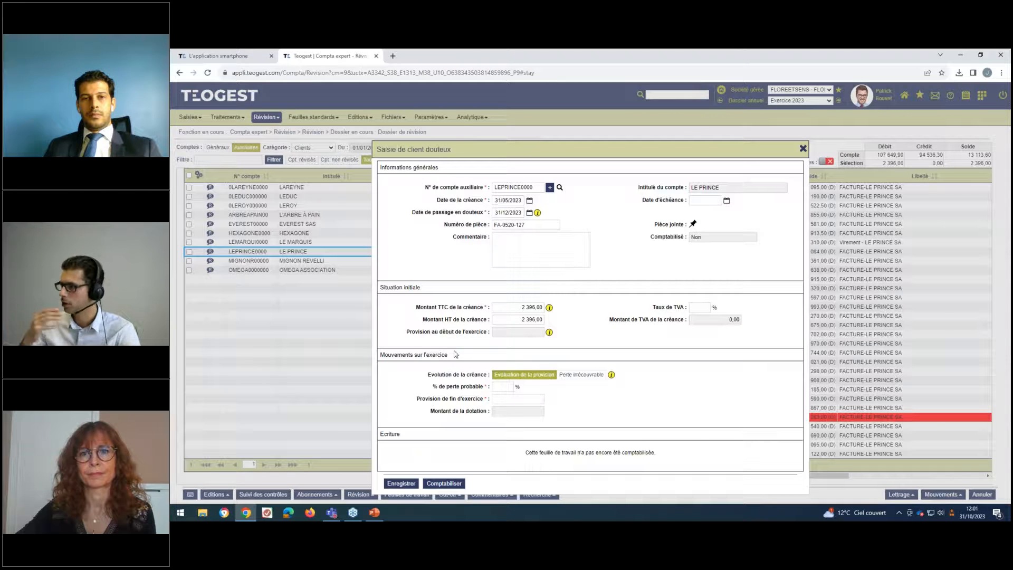
Set % de perte probable to 15, preview the accounting entry, and close the client douteux sheet without posting or saving it
click(502, 386)
text(15)
click(445, 354)
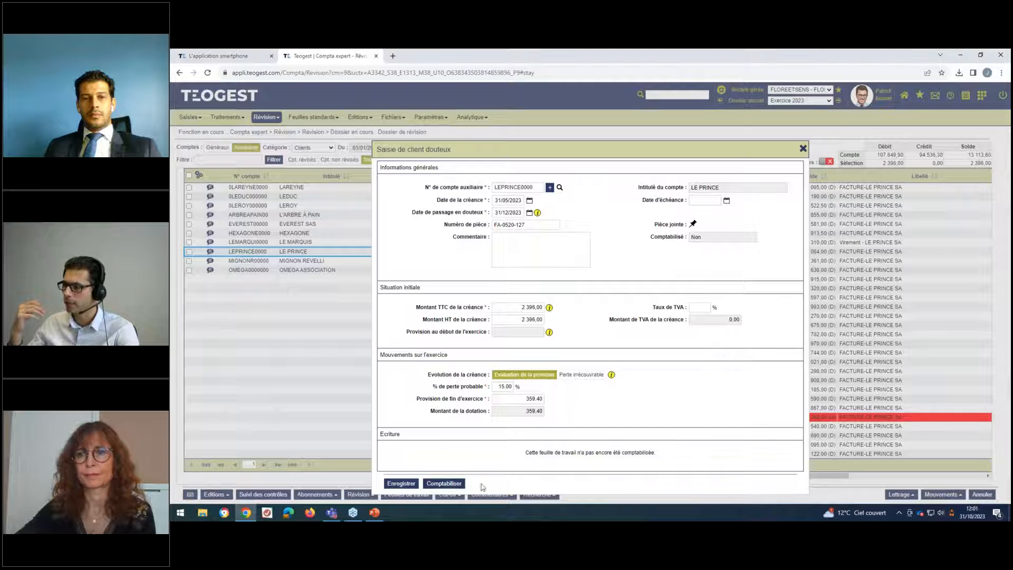
click(456, 486)
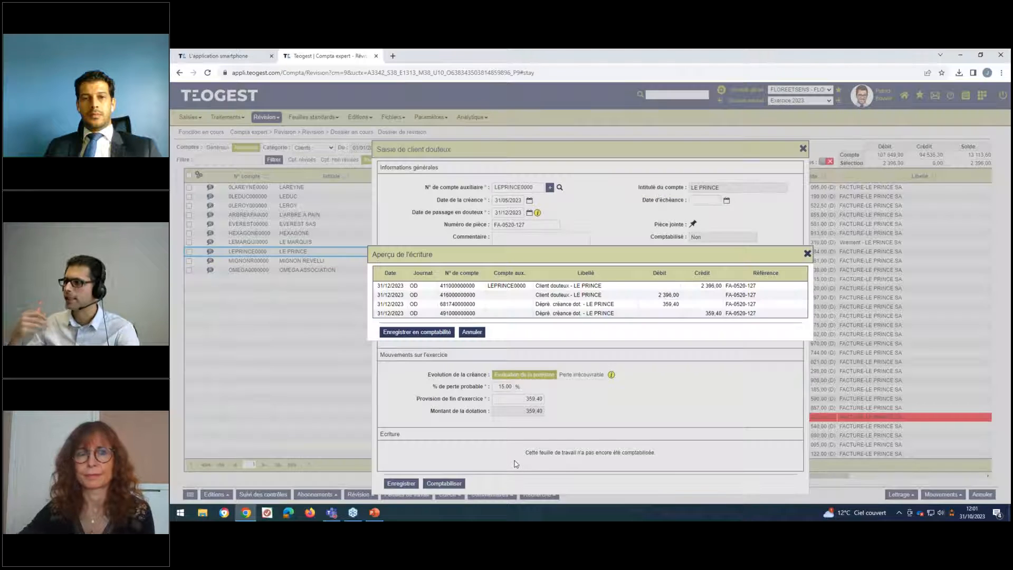
click(473, 332)
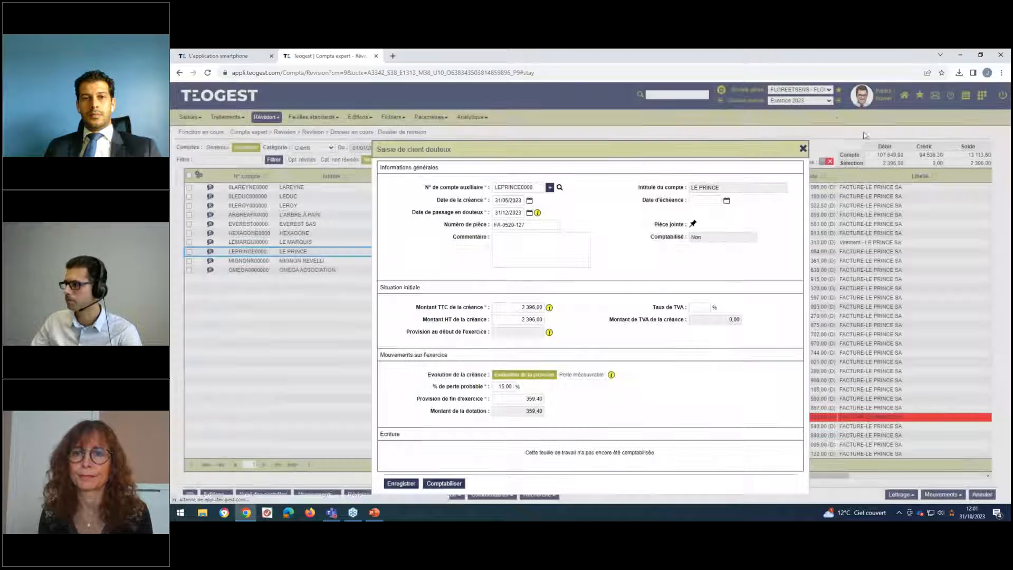
click(804, 149)
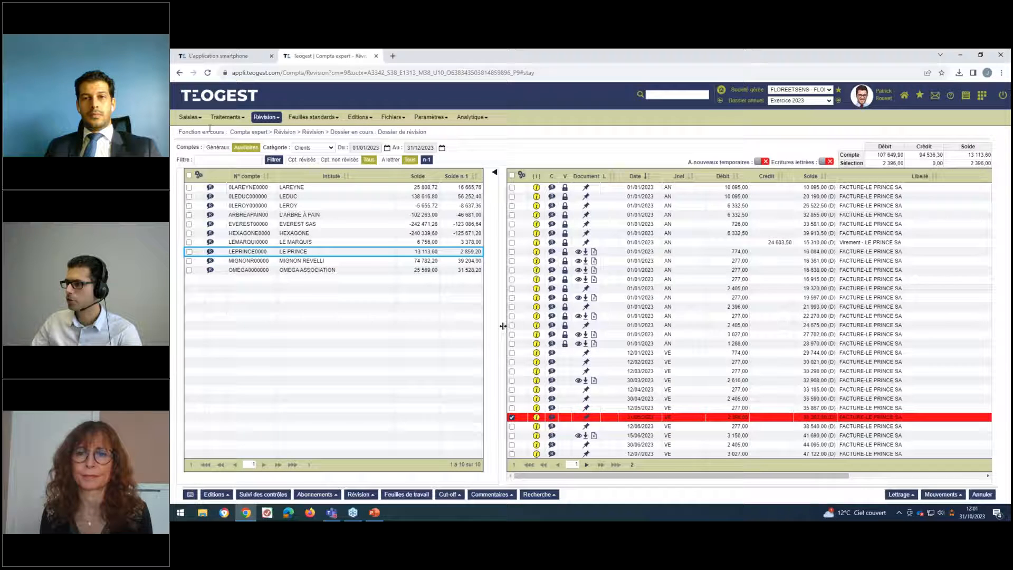
click(217, 147)
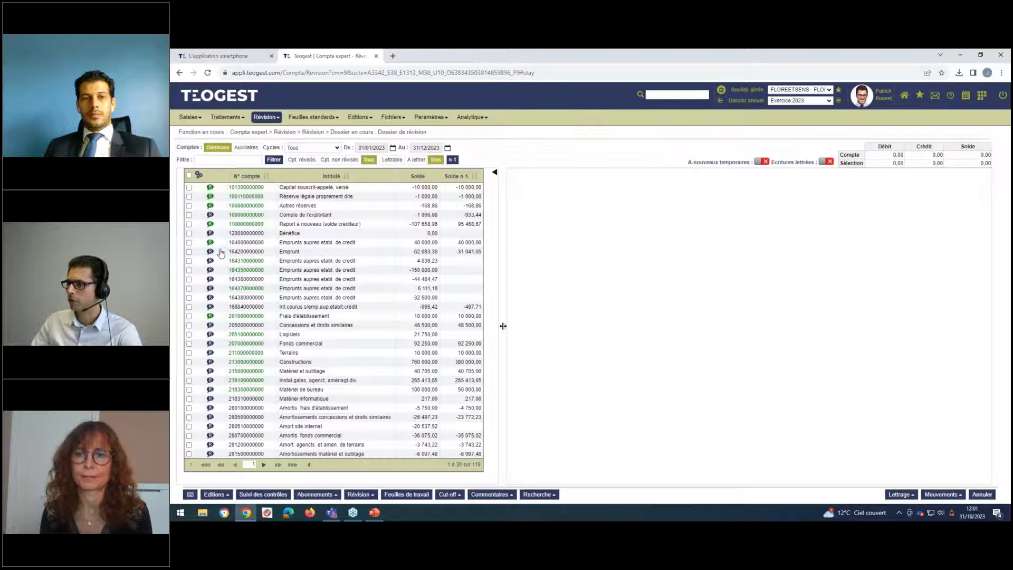
click(232, 224)
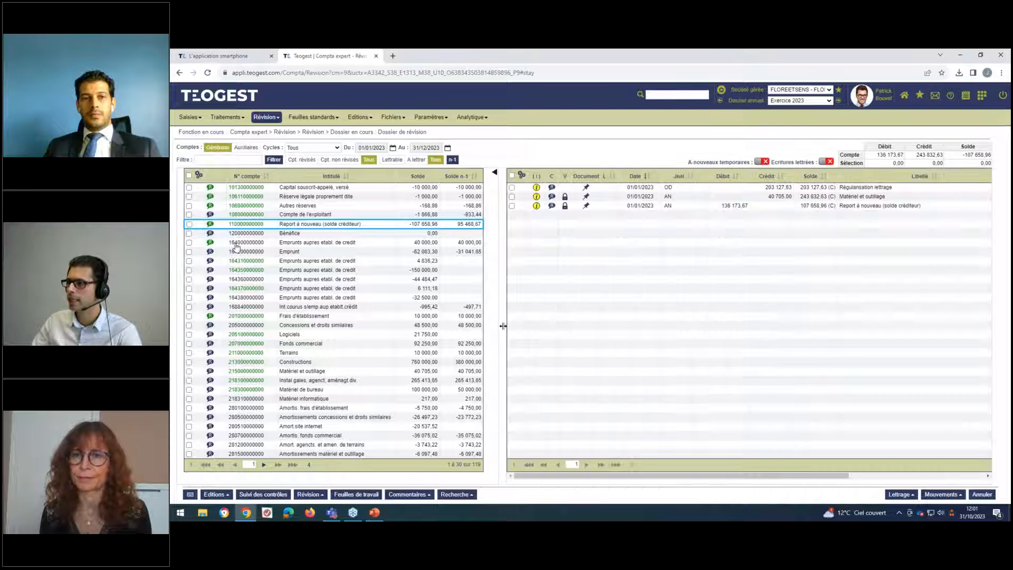
click(224, 244)
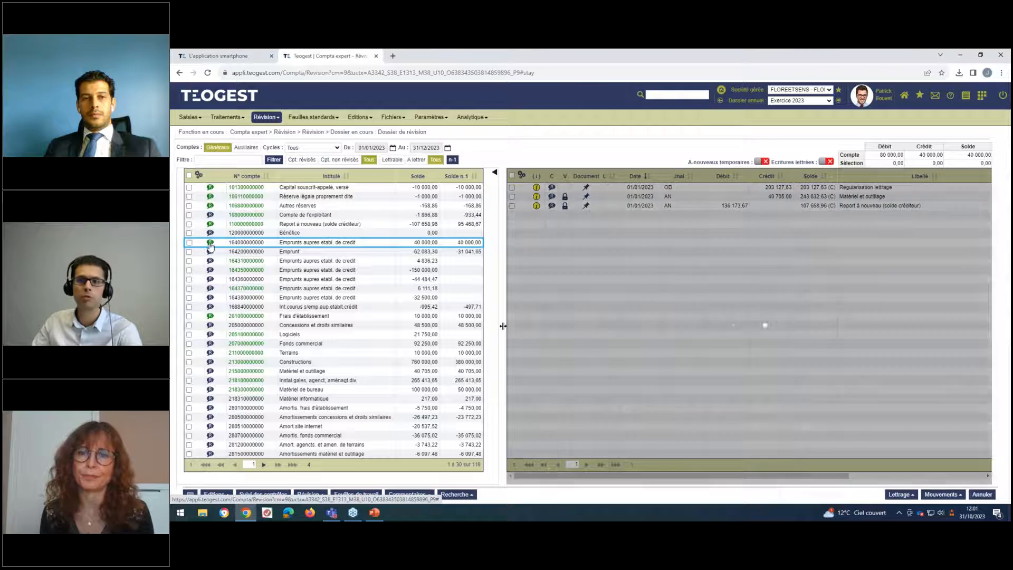
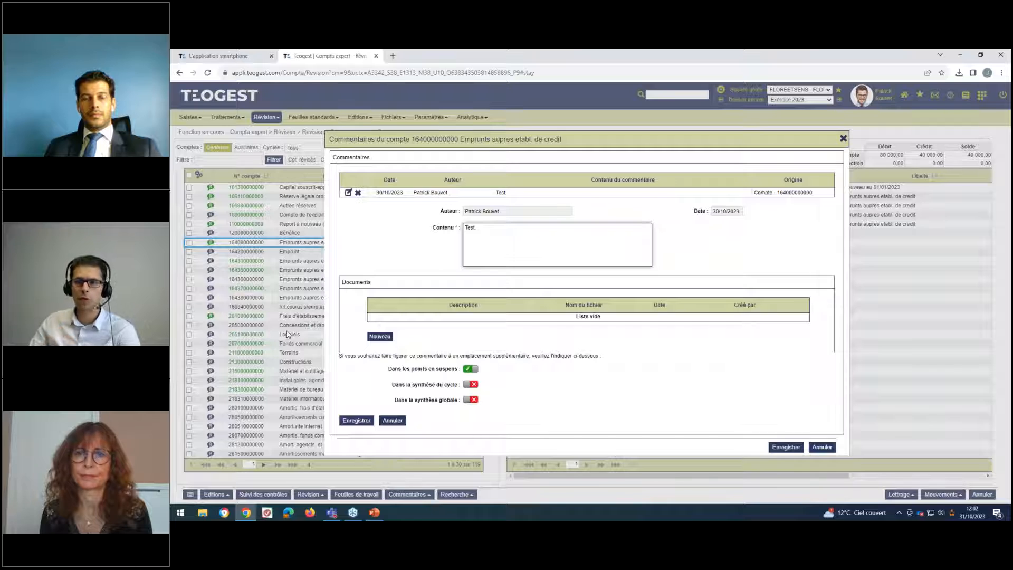
drag(396, 400, 468, 400)
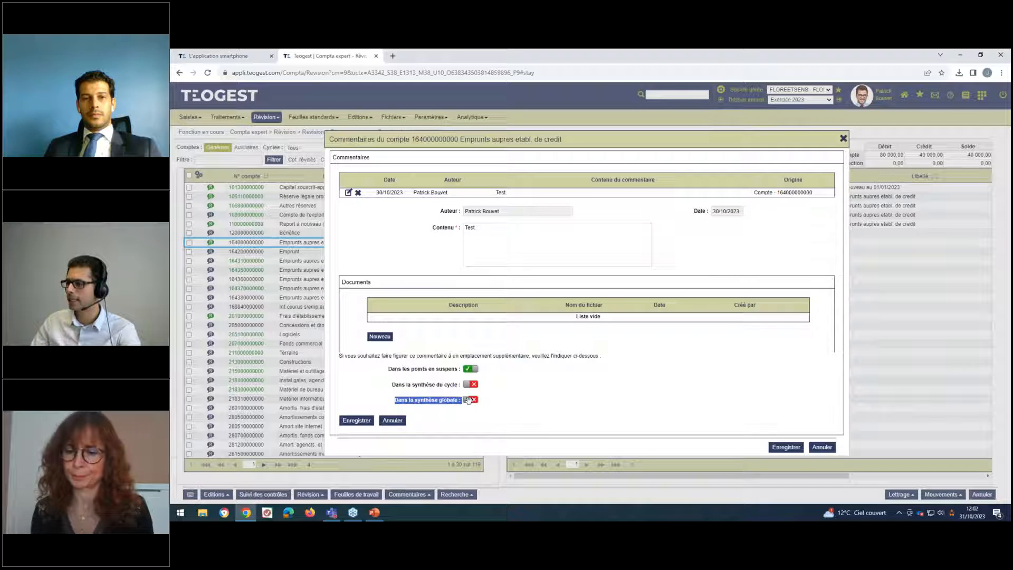
click(393, 420)
click(823, 340)
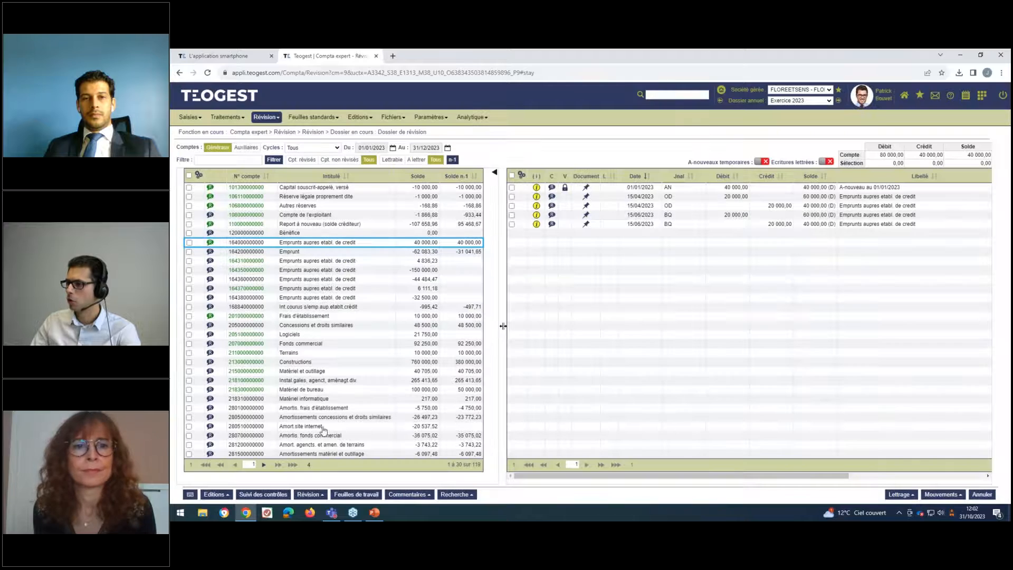
Review the Suivi des contrôles list, checking who performed each control and on which date, and close it
click(269, 493)
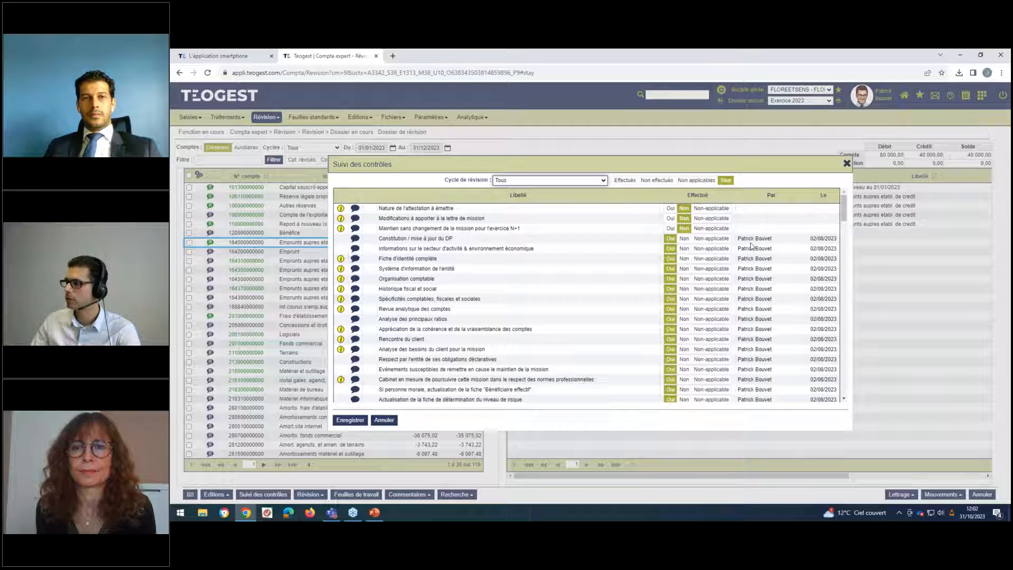
drag(739, 239, 755, 245)
drag(840, 248, 808, 251)
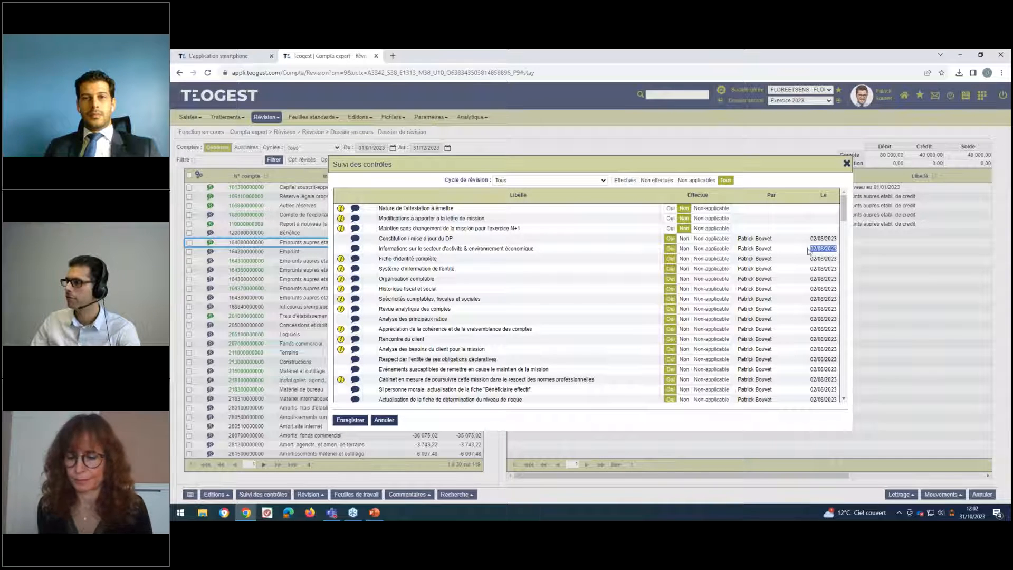
click(847, 163)
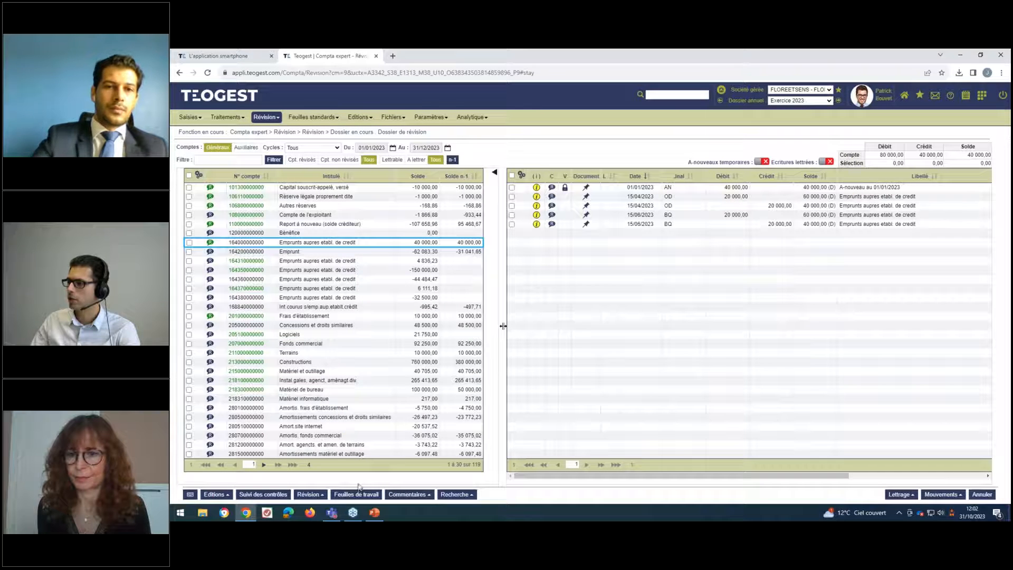
Show the available Feuilles de travail and view the Acomptes et solde d'IS sheet
click(349, 495)
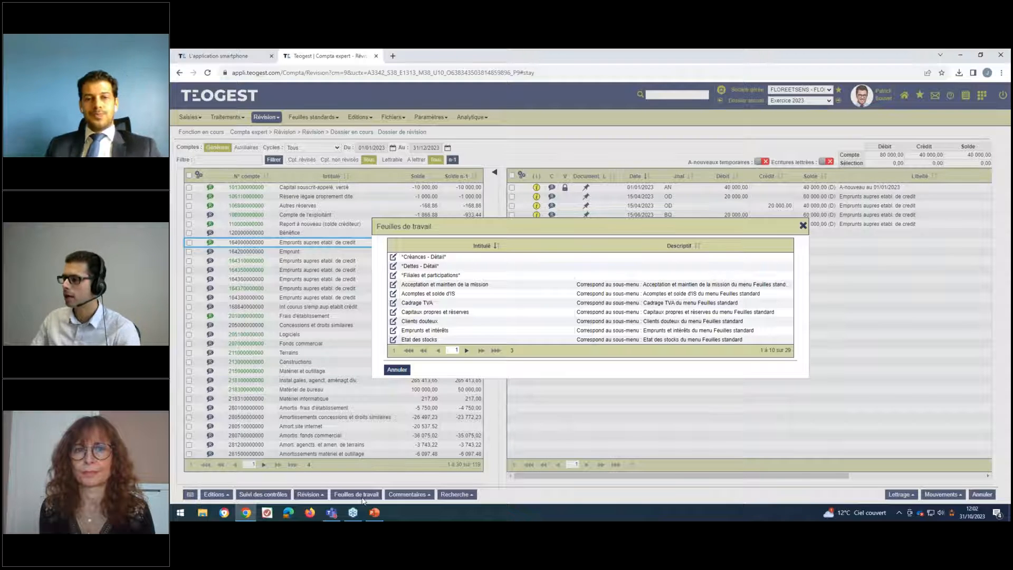
click(394, 295)
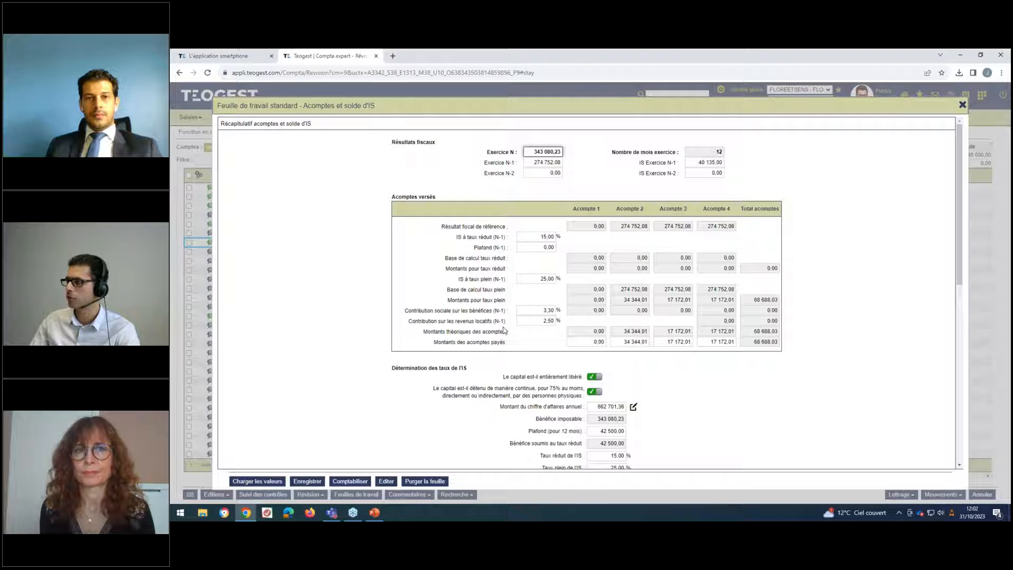
click(963, 105)
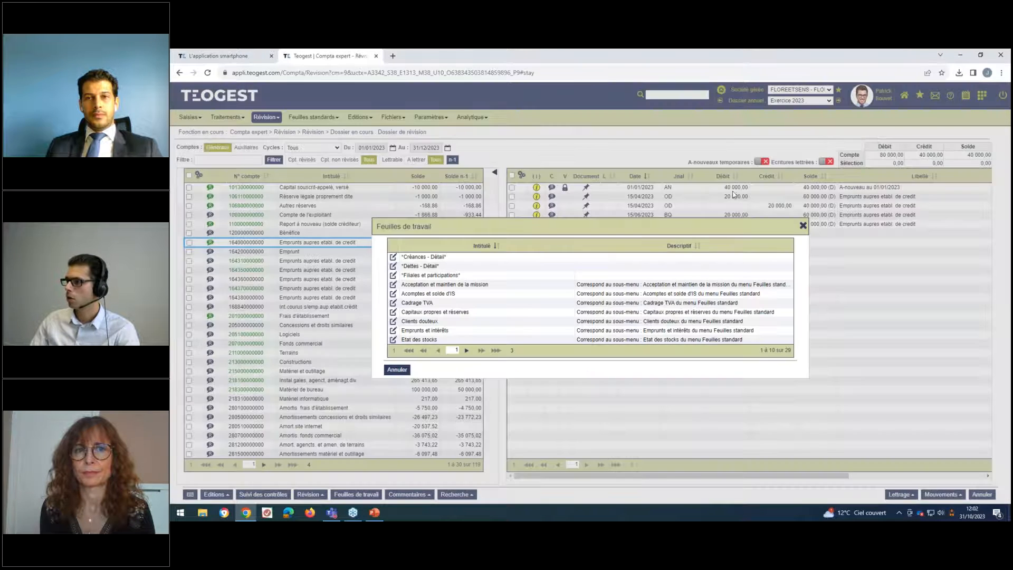
Examine the Emprunts et intérêts worksheet, from the loan table and interest to the Rapprochement comptable section, and close it
click(403, 331)
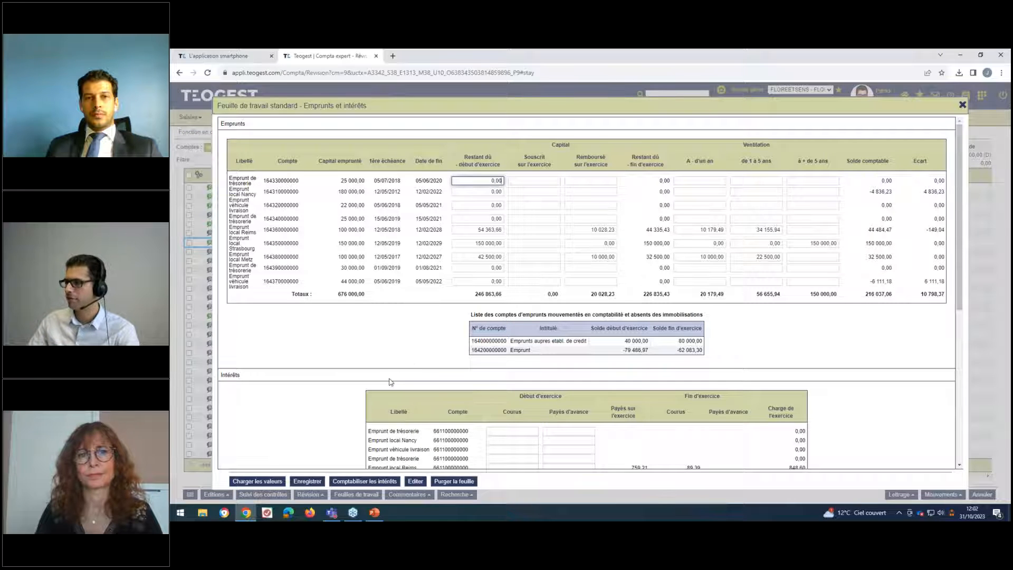
scroll(391, 381, down, 3)
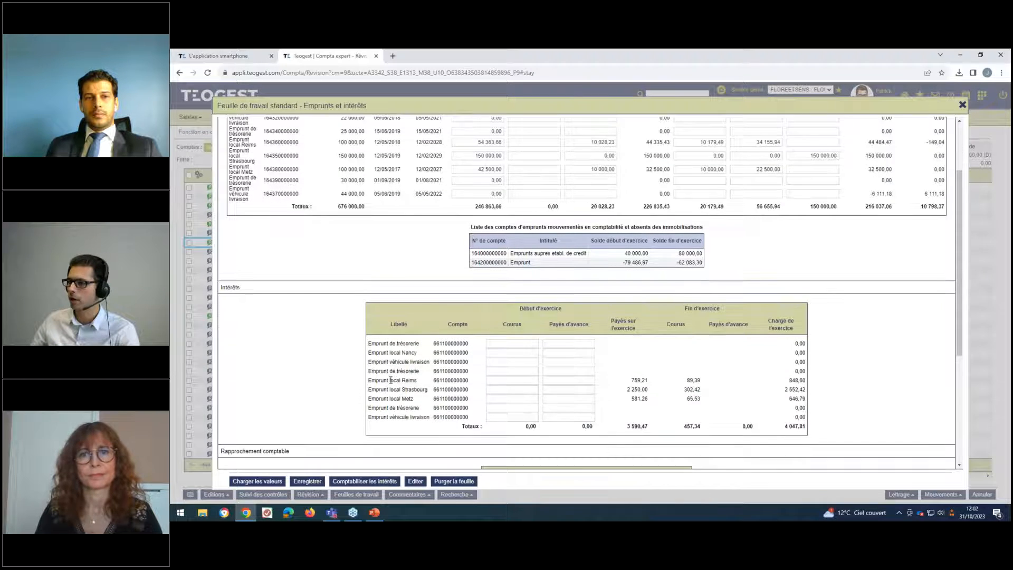
scroll(391, 381, down, 2)
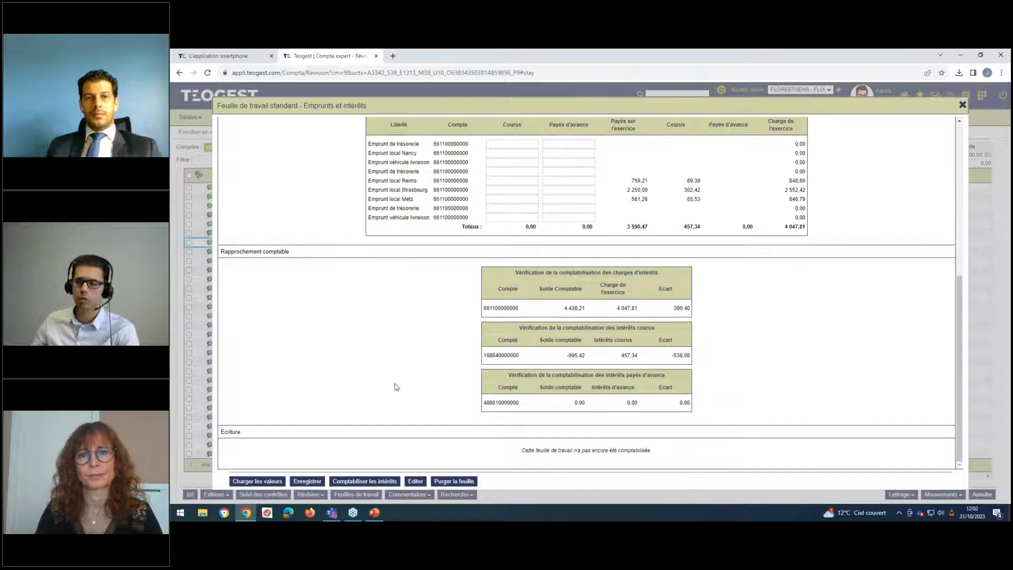
click(962, 106)
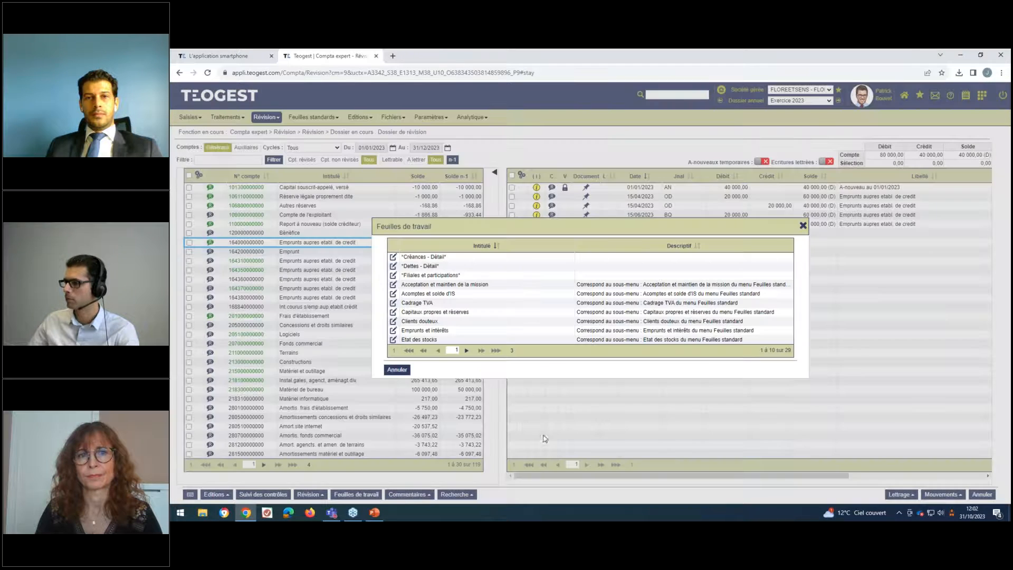
View the Résultat fiscal worksheet from the last page of the list, and close both the sheet and the worksheet list
click(495, 350)
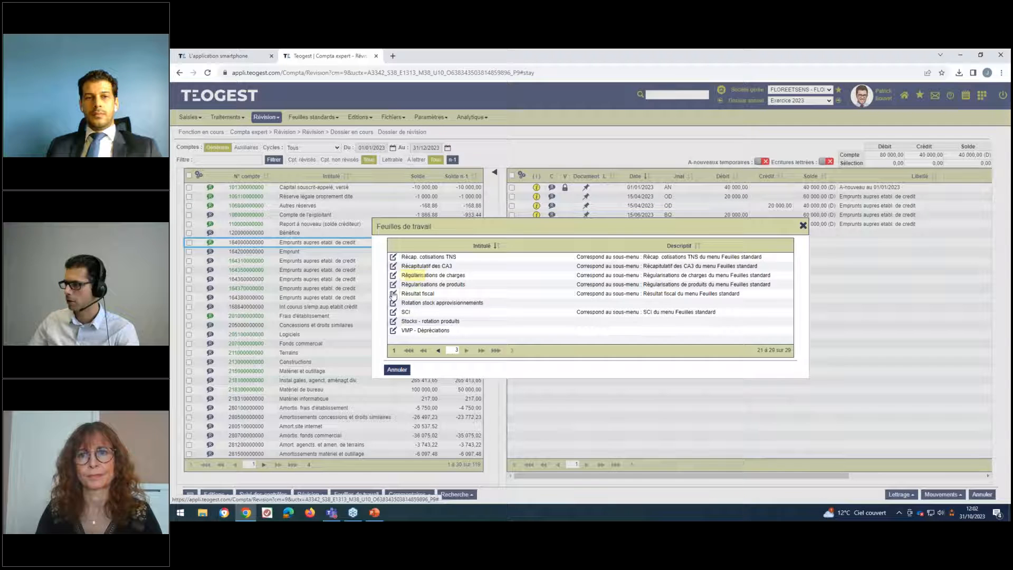
click(393, 294)
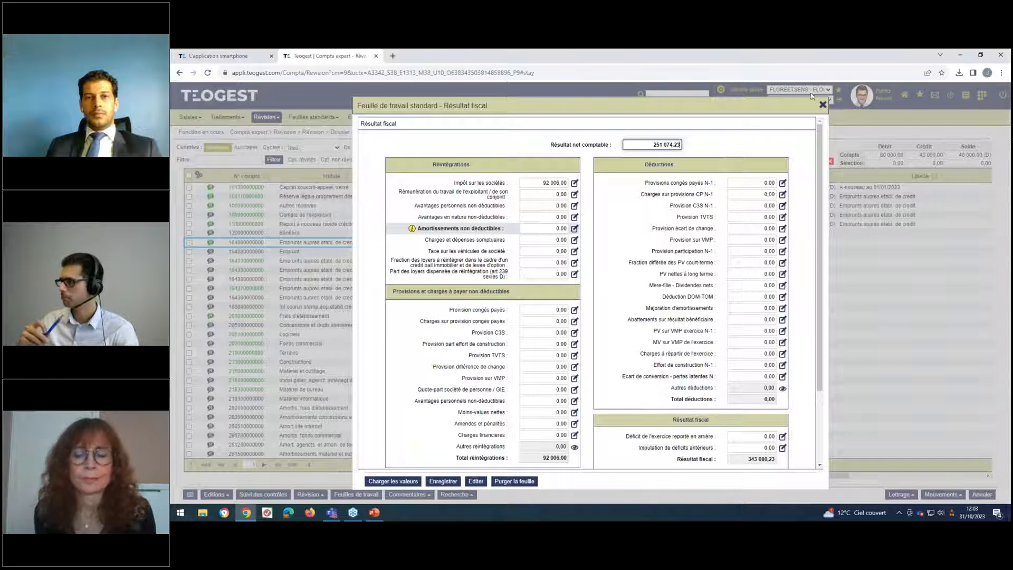
click(823, 105)
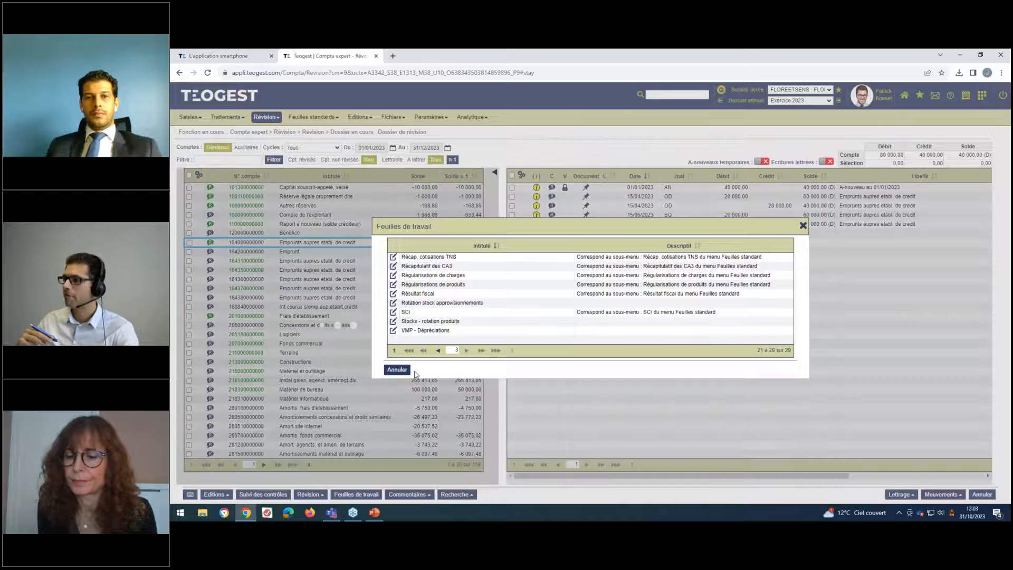
click(395, 370)
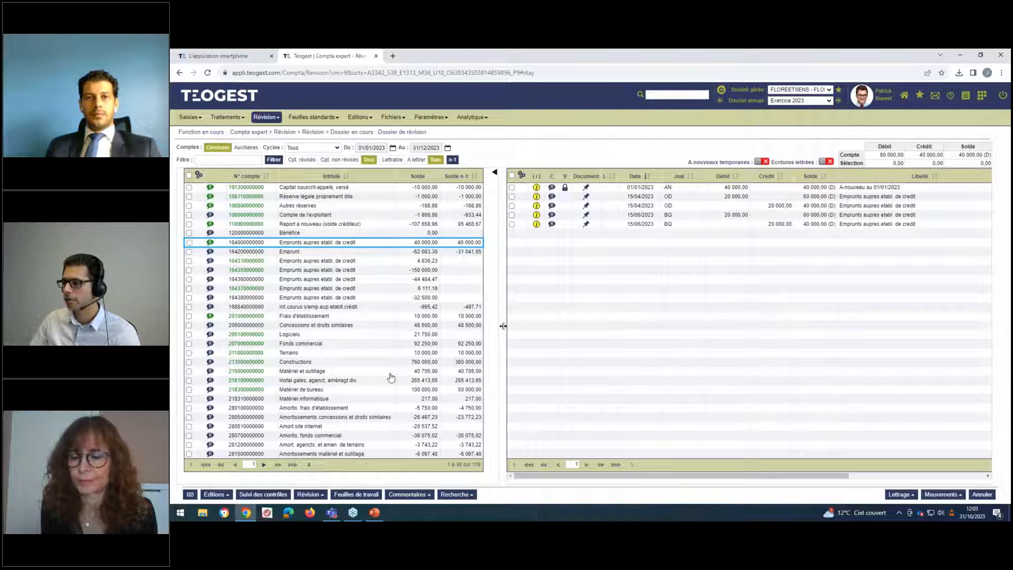
Look over the available Révision and Commentaires actions and the reports offered under Editions, including Dossier de révision
click(319, 494)
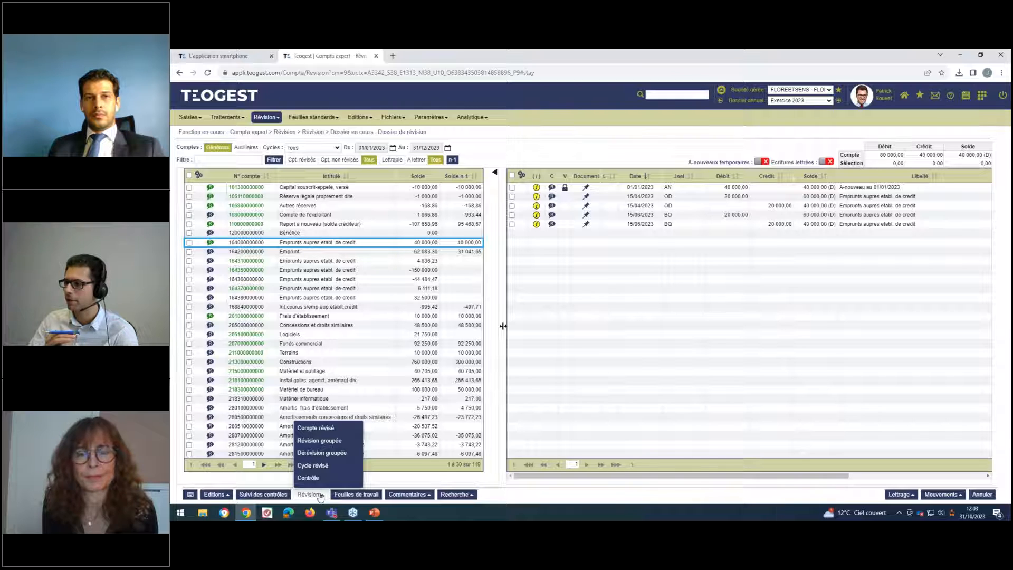
click(405, 495)
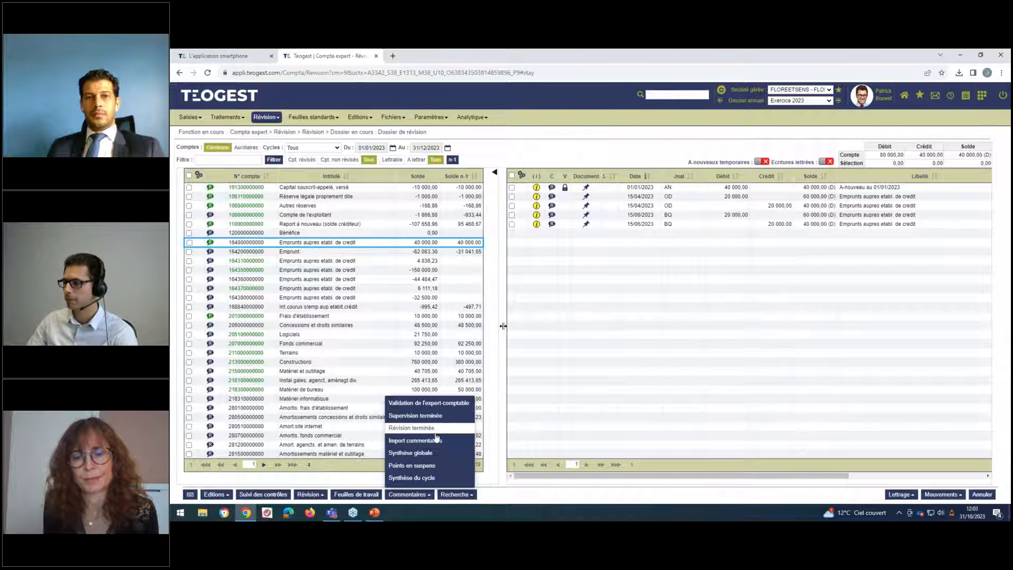
click(419, 494)
click(418, 494)
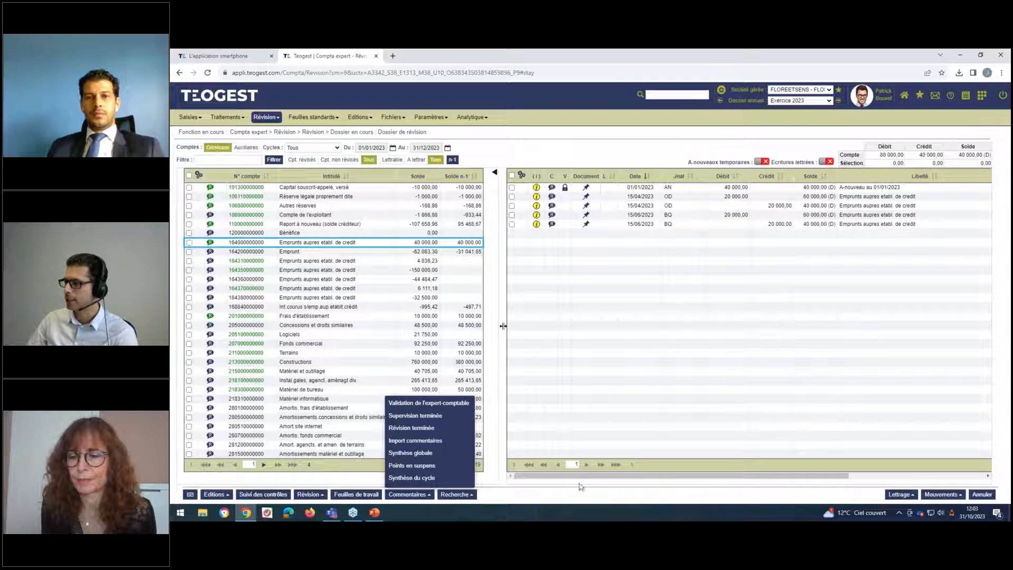
click(367, 119)
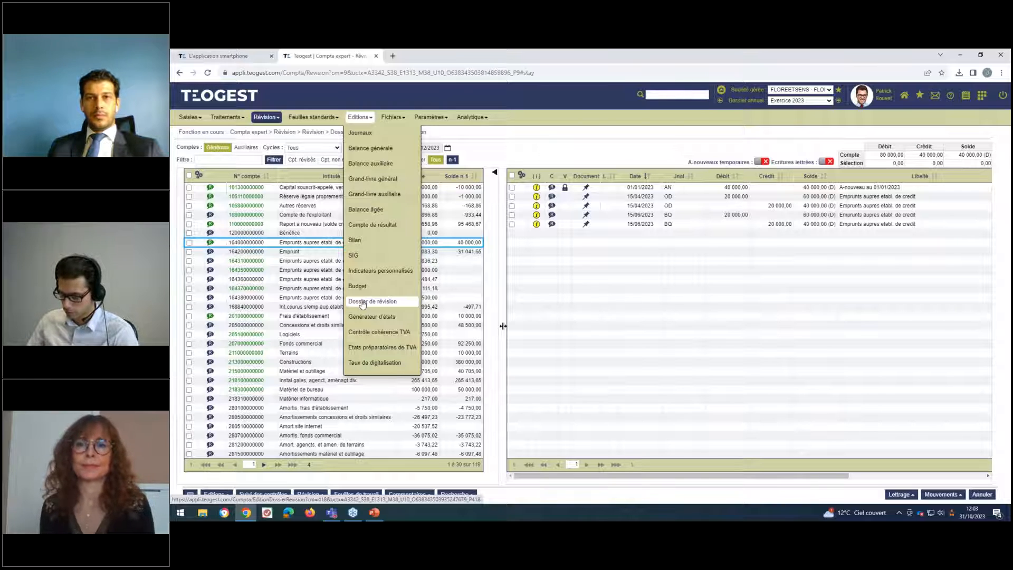
Open the Régularisations de charges standard sheet and filter its operations to Charges constatées d'avance
mouse_move(314, 117)
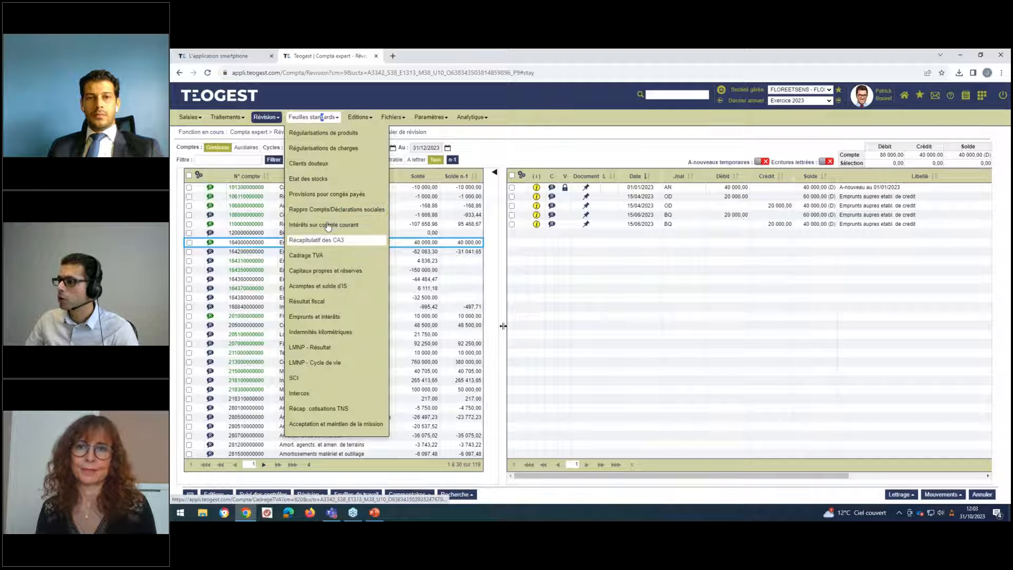
click(333, 147)
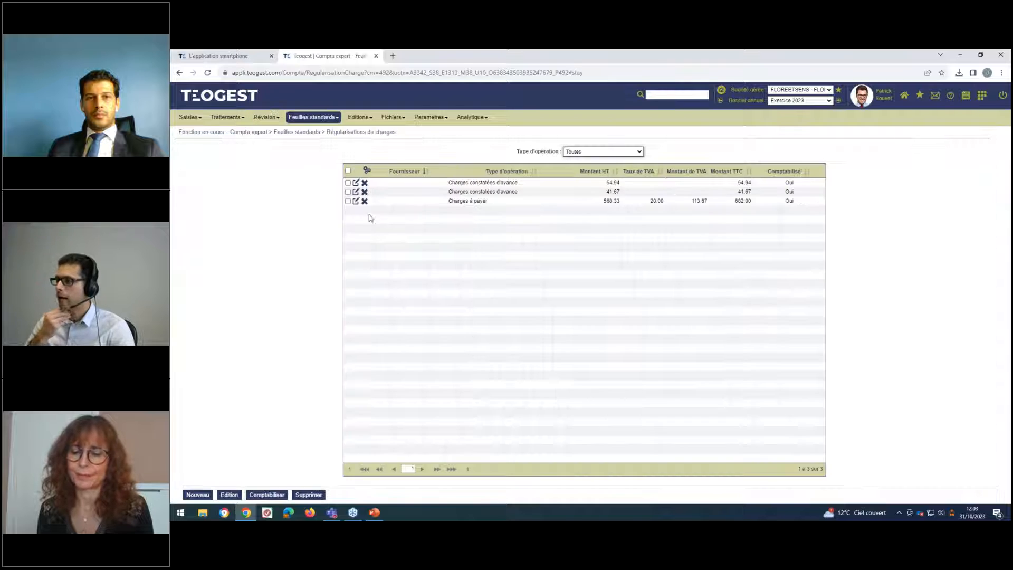
click(603, 152)
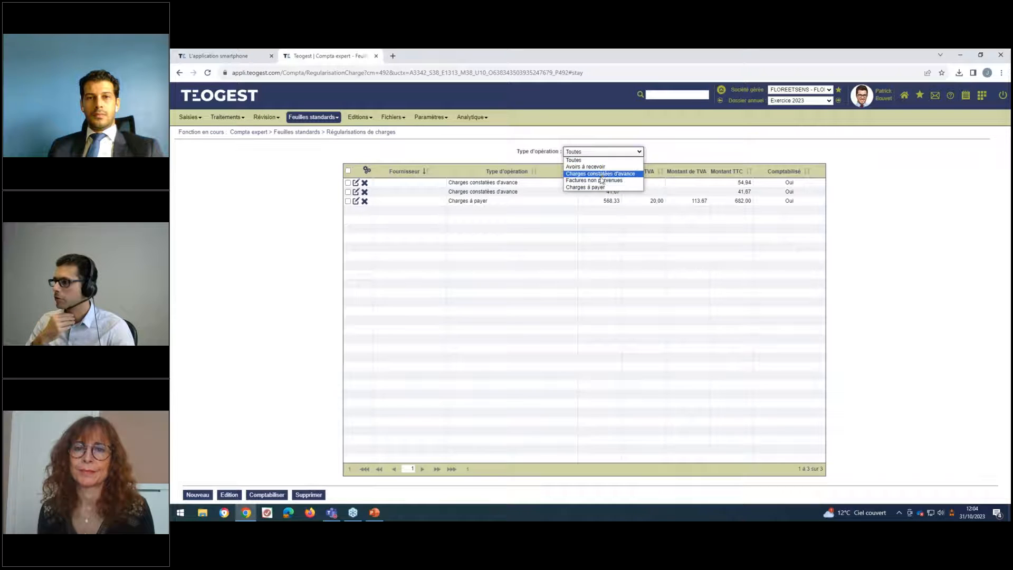
click(600, 173)
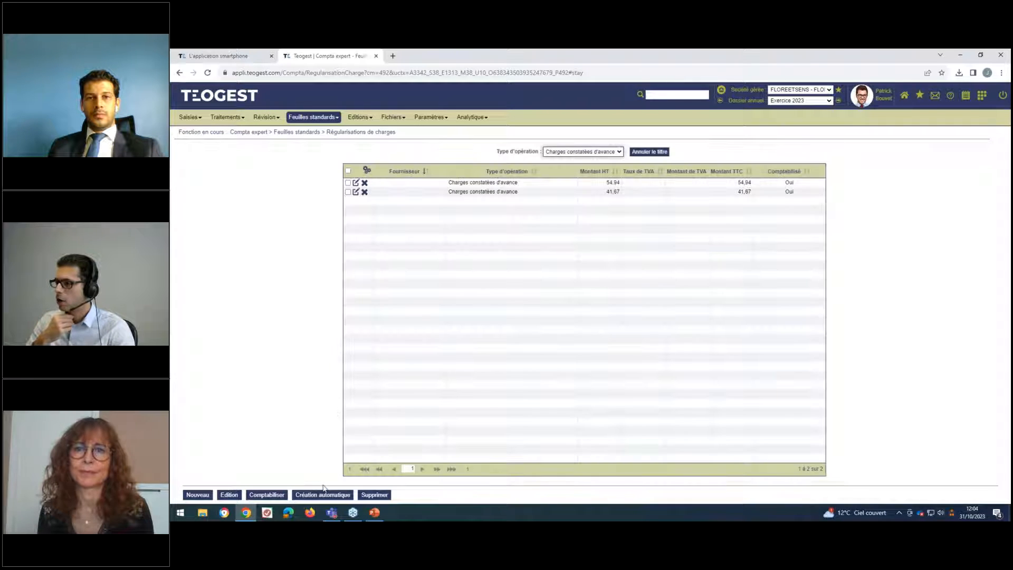
View the Création automatique options for the charges constatées d'avance and cancel without creating any sheets
click(324, 495)
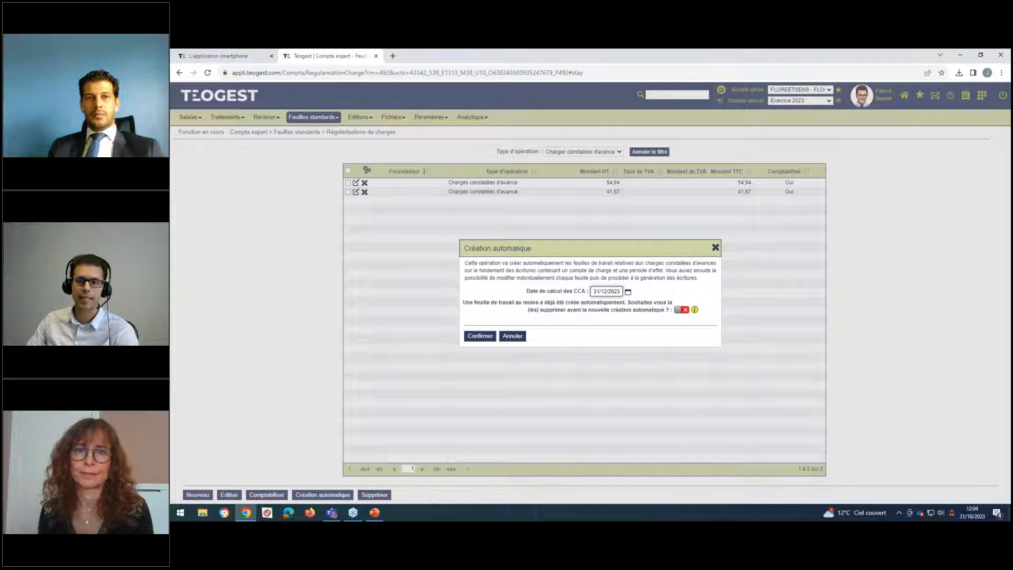
click(513, 336)
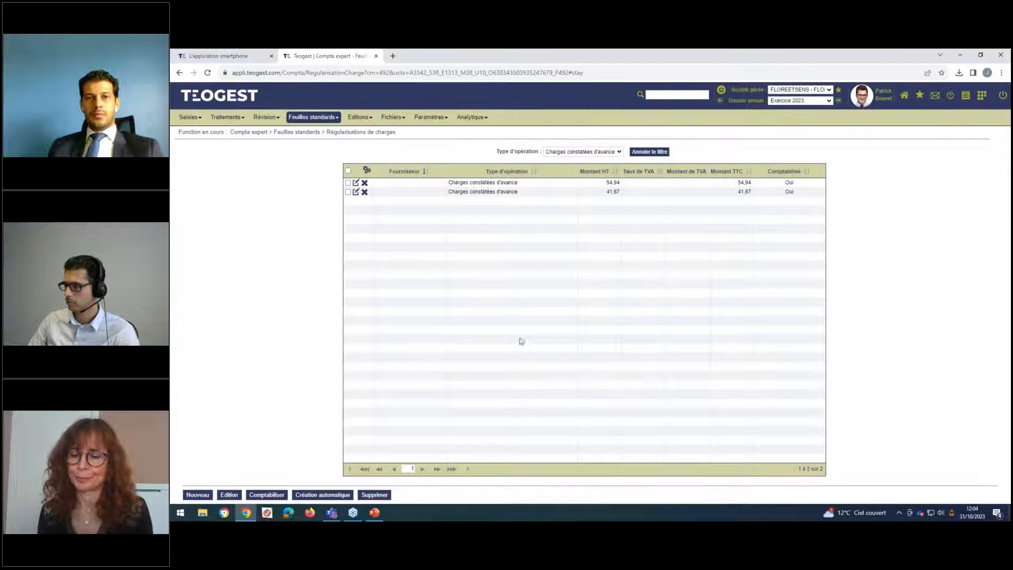
Look over the entries available under Editions, Fichiers and Paramètres
click(366, 121)
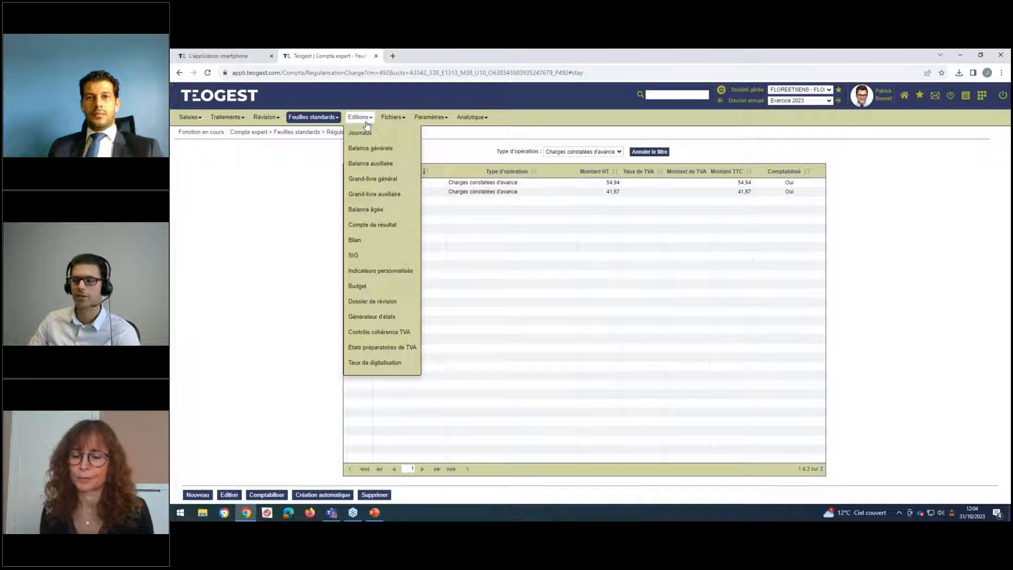
click(392, 122)
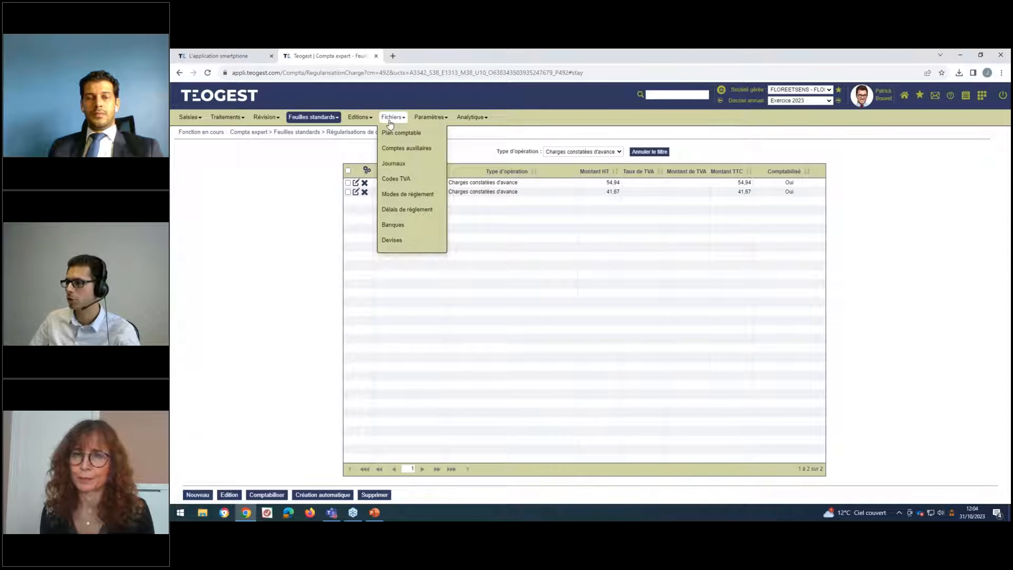
click(421, 118)
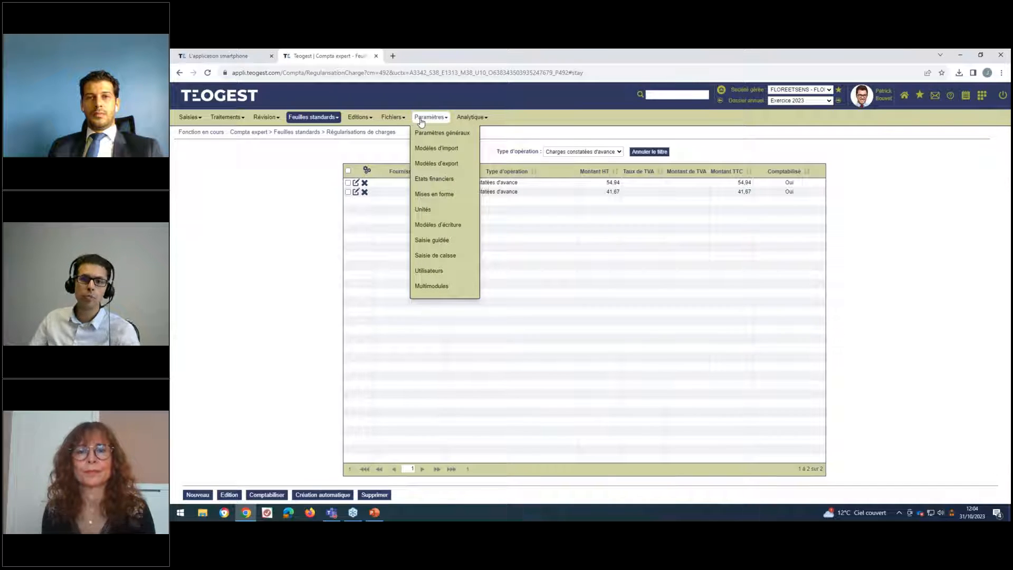
Open the Multimodules parameters, highlight Activer la comptabilité analytique, and look over the Analytique entries
click(441, 286)
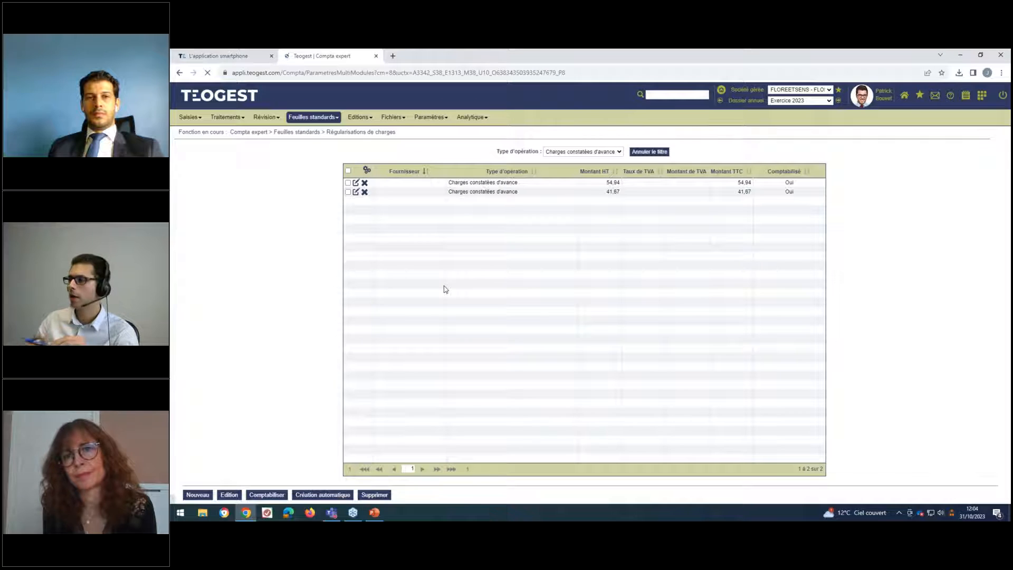
triple_click(565, 273)
click(474, 119)
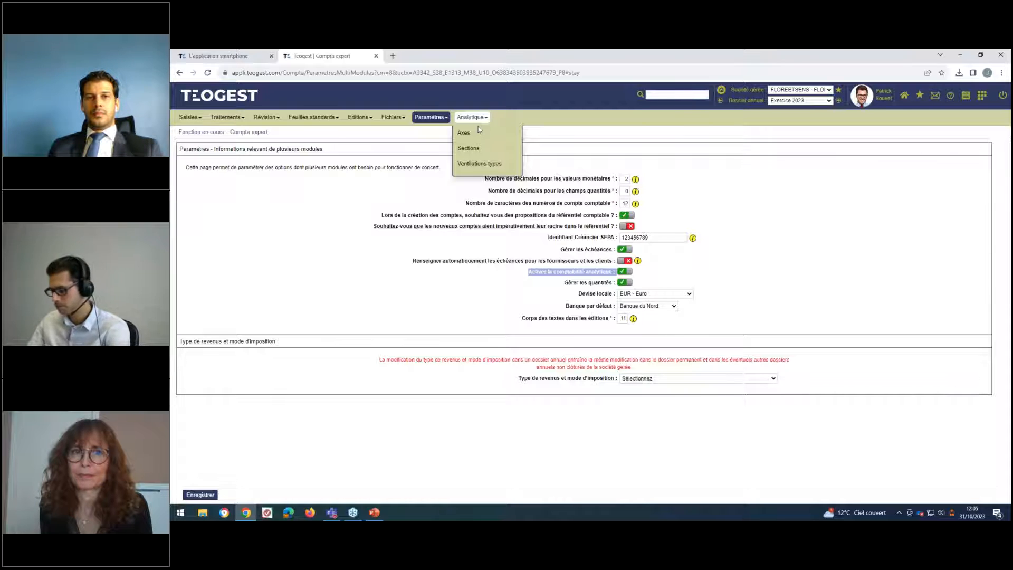
click(351, 219)
Open Saisie en journal and display the February 2023 entries of the AC - Achats journal
click(189, 117)
click(193, 133)
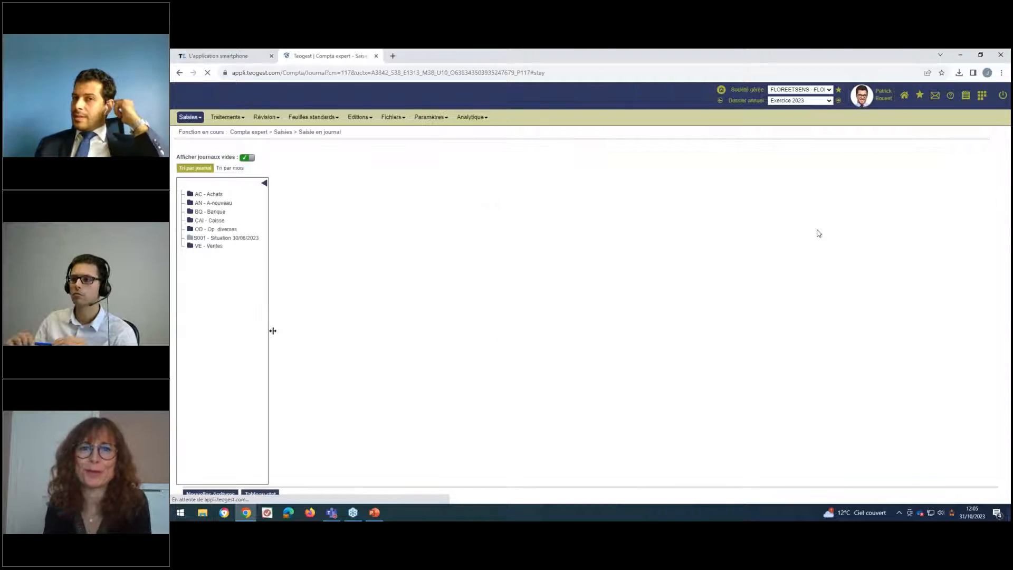
click(206, 194)
click(214, 209)
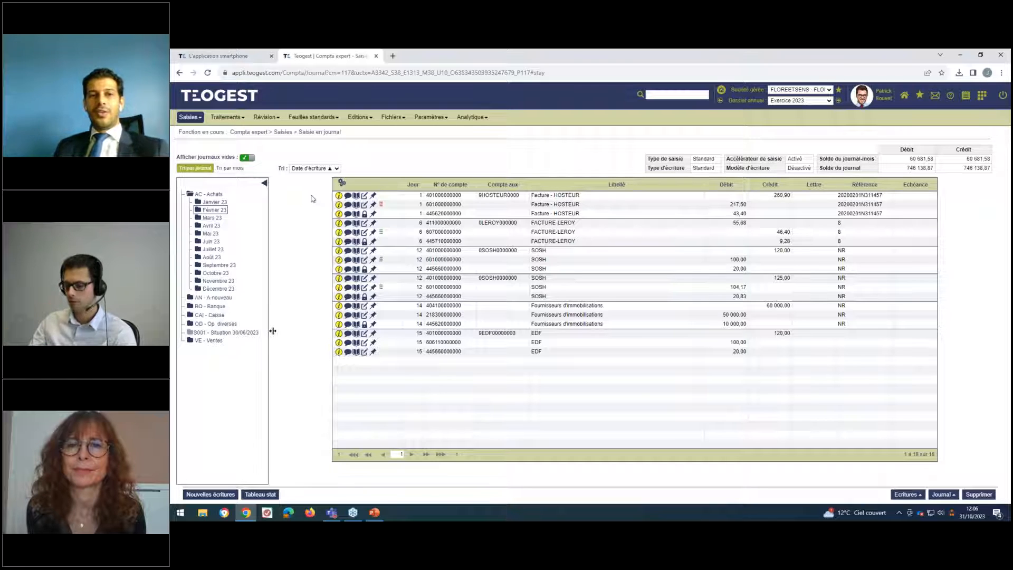
Open the Balance générale edition and load the saved parameters that include revision comments and their documents
click(364, 118)
click(365, 150)
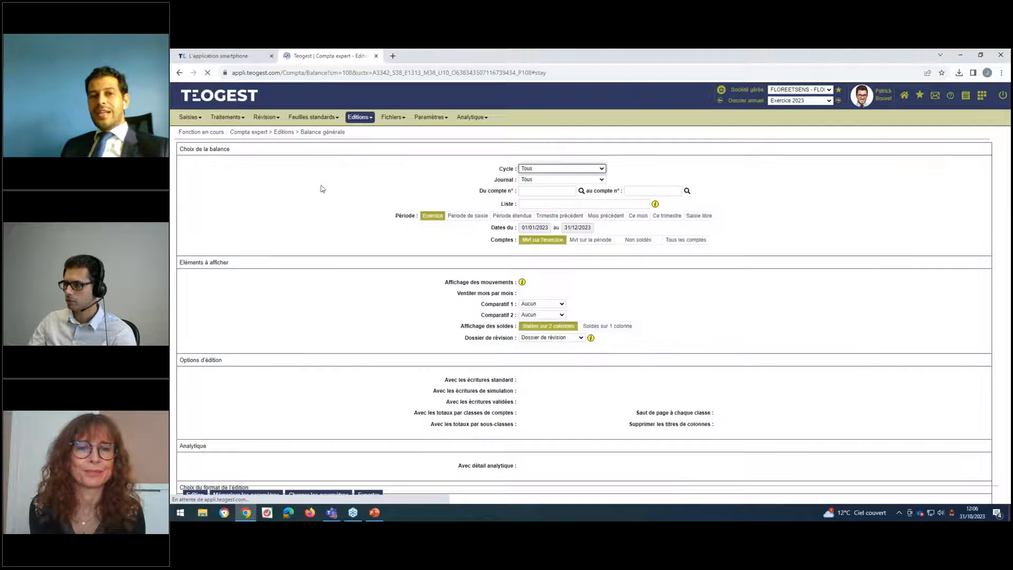
click(318, 494)
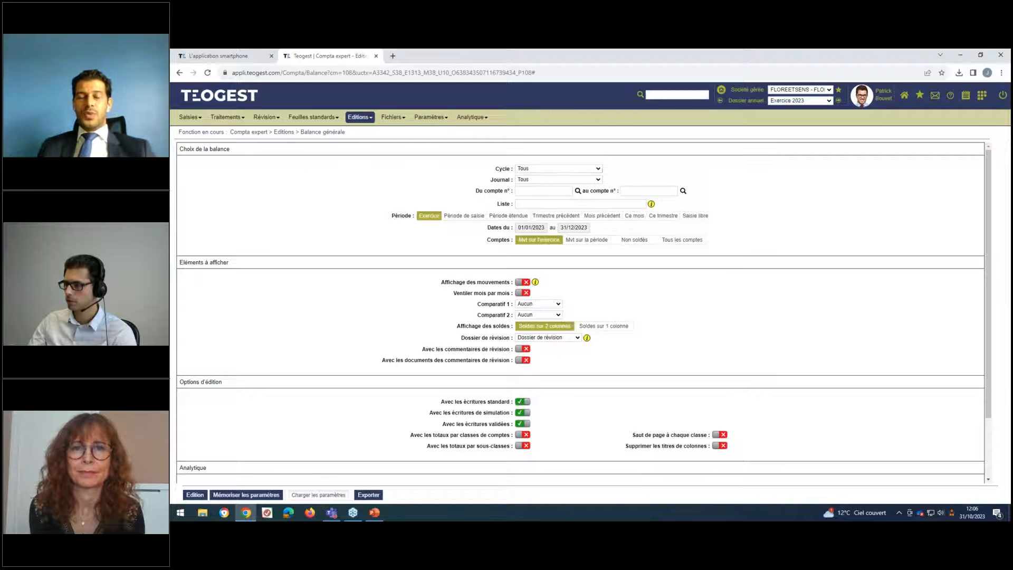
click(553, 257)
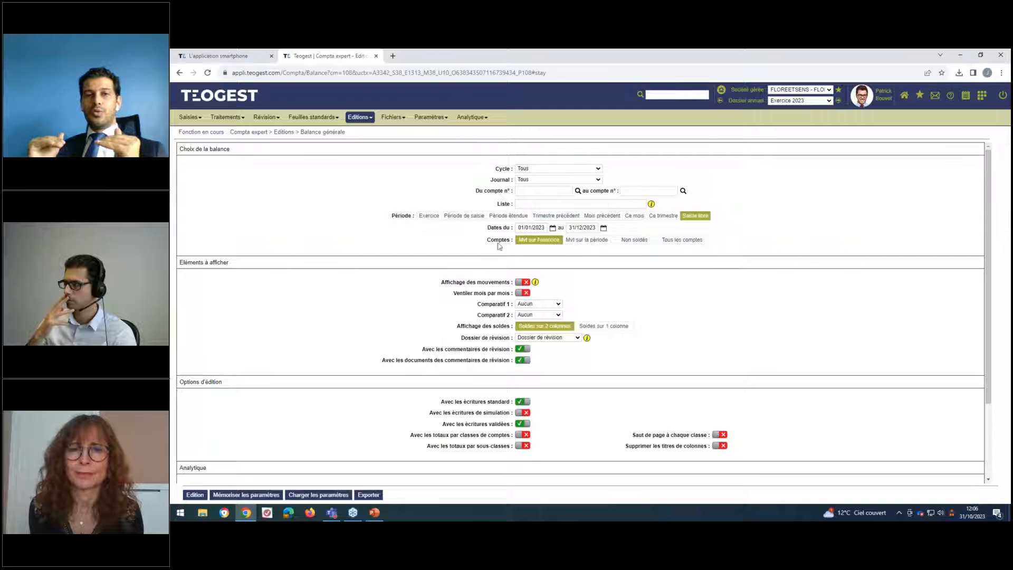
Generate the Balance générale for 01/01/2023 to 31/12/2023 and open the resulting PDF
scroll(441, 239, down, 1)
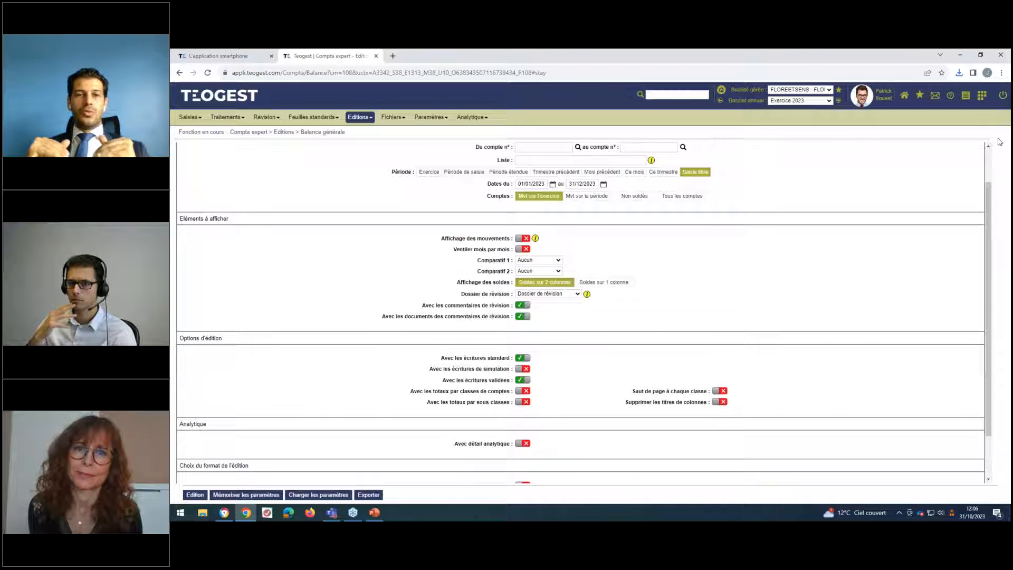
drag(693, 93, 531, 68)
click(598, 66)
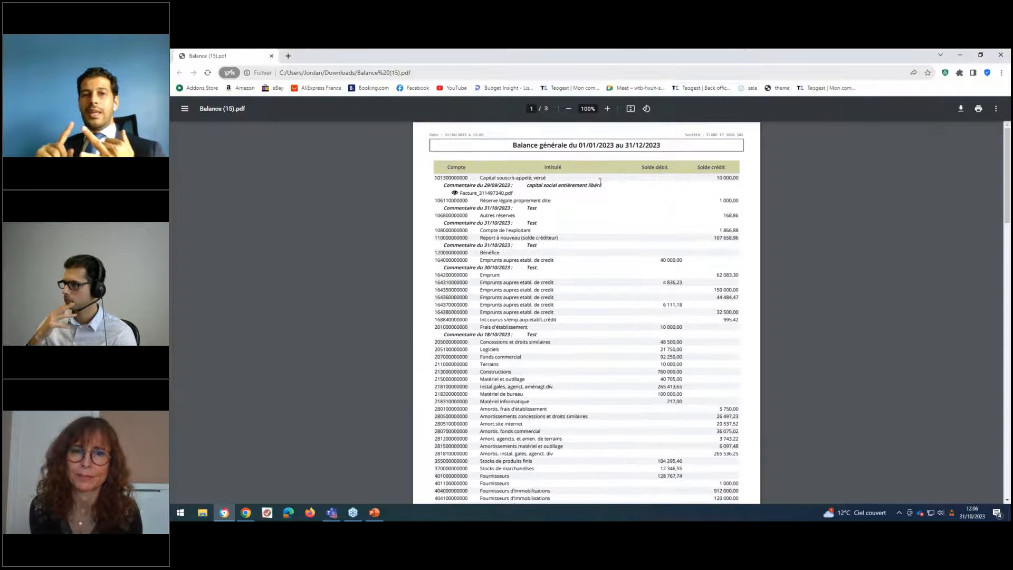
Examine the revision comments and the attached invoice reference in the Balance générale PDF, and close the document
drag(602, 185, 444, 185)
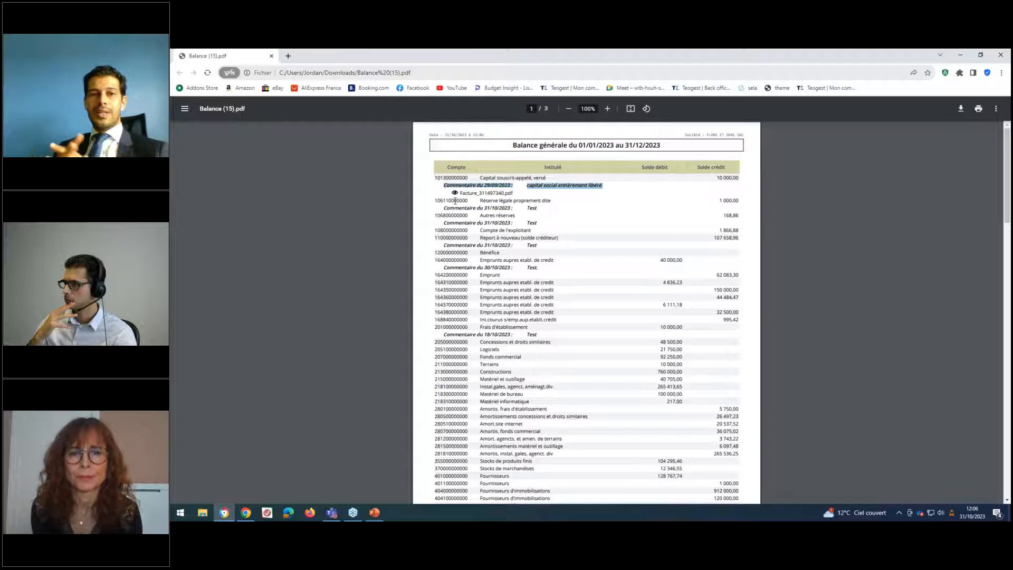
click(457, 201)
scroll(457, 201, down, 1)
scroll(475, 273, down, 3)
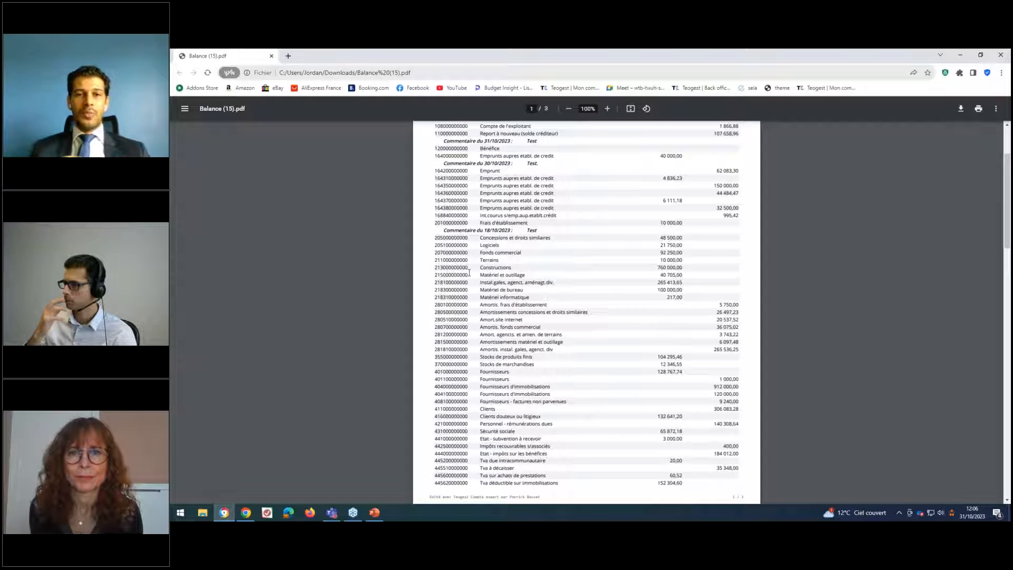
scroll(463, 270, up, 3)
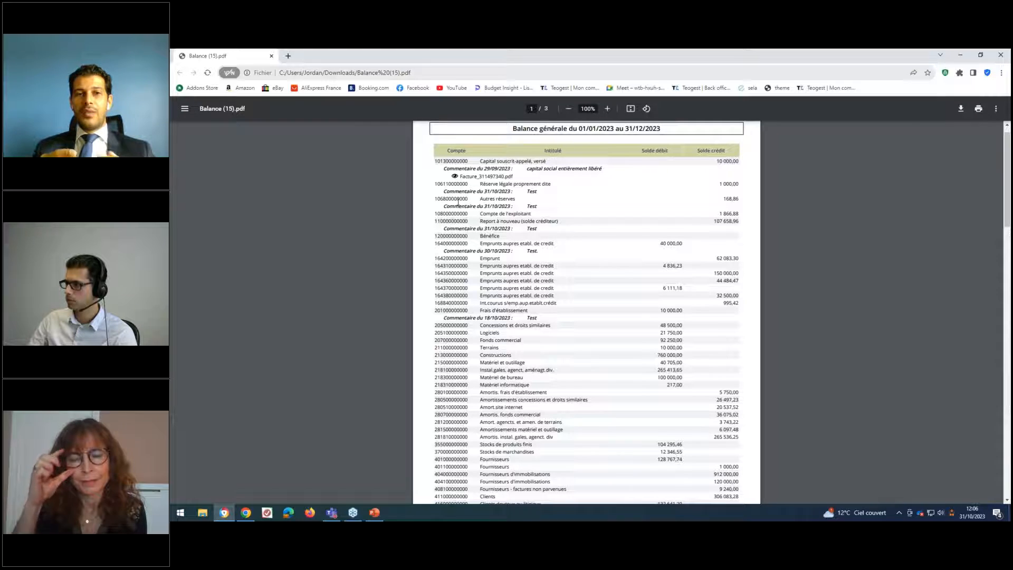
drag(514, 180, 465, 180)
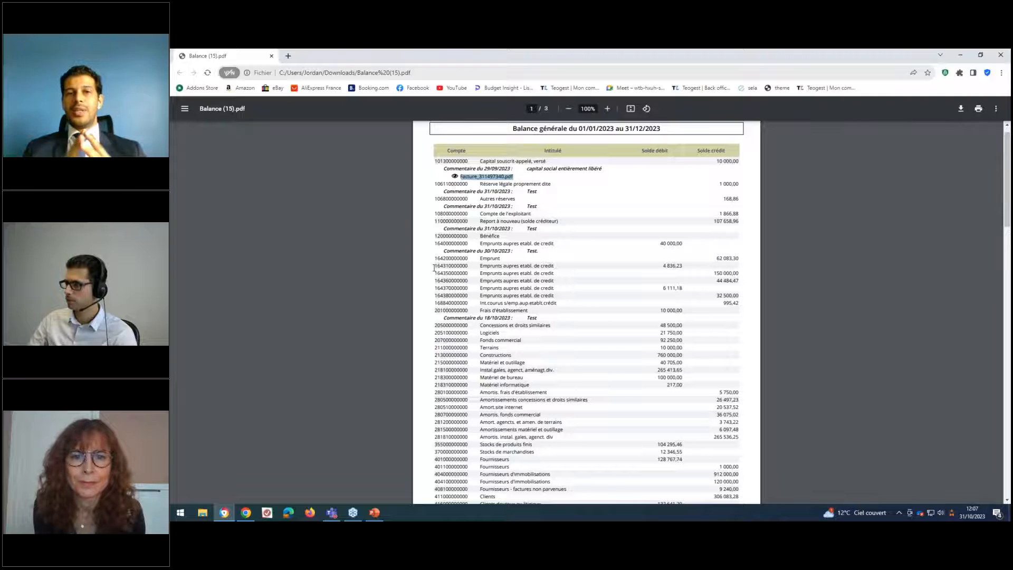
scroll(434, 268, down, 3)
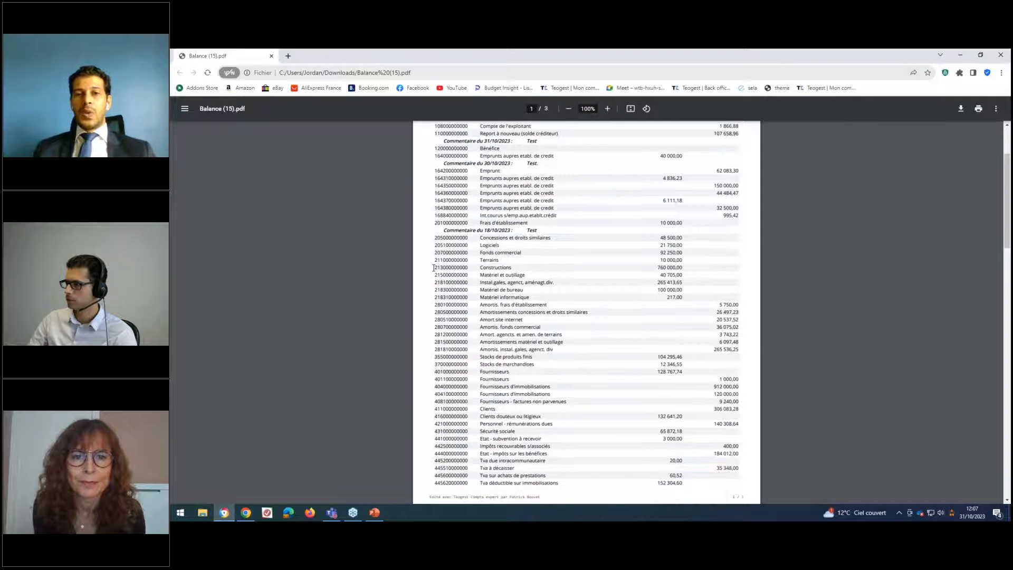
scroll(433, 268, down, 1)
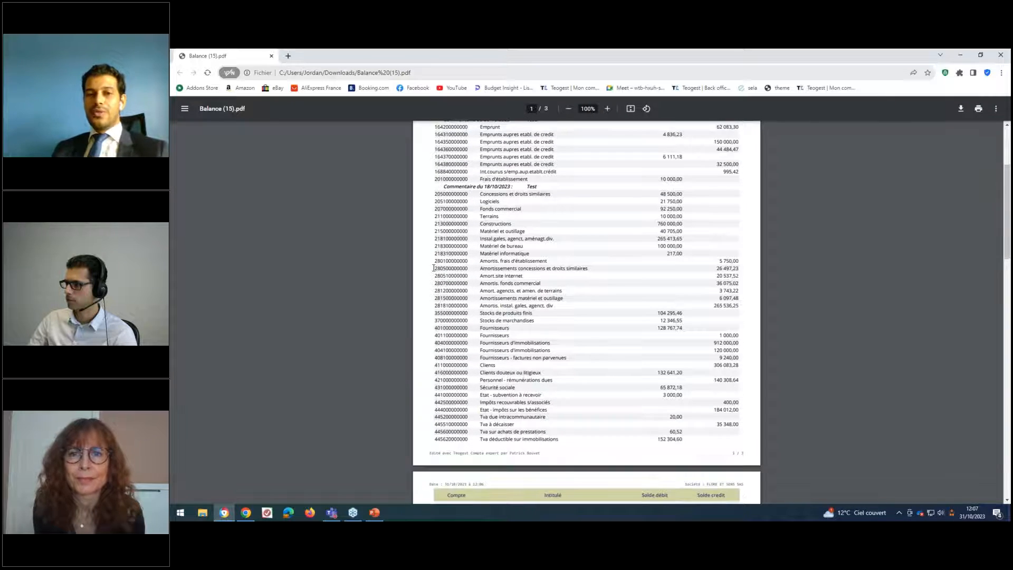
drag(1009, 211, 1004, 169)
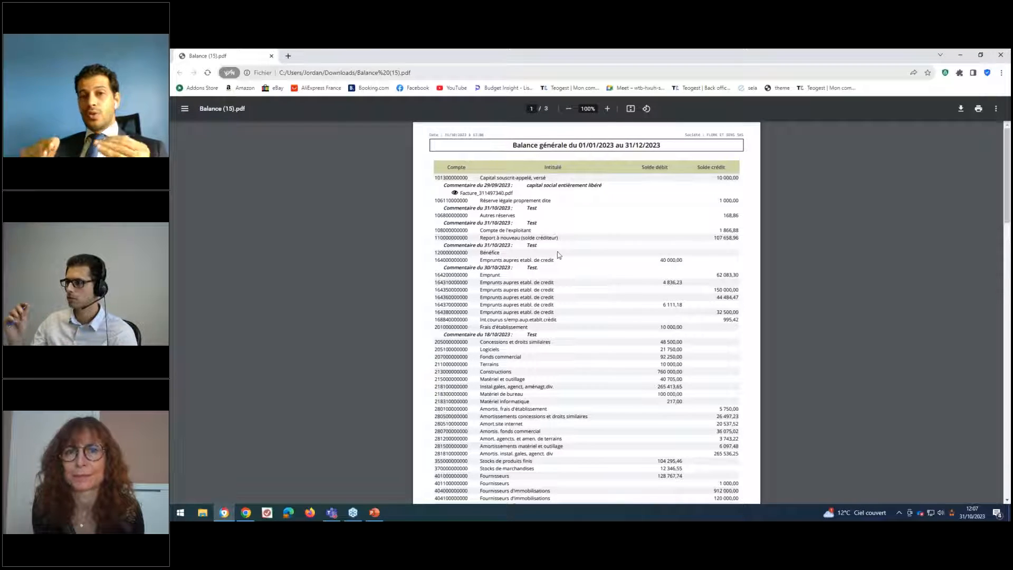
click(272, 56)
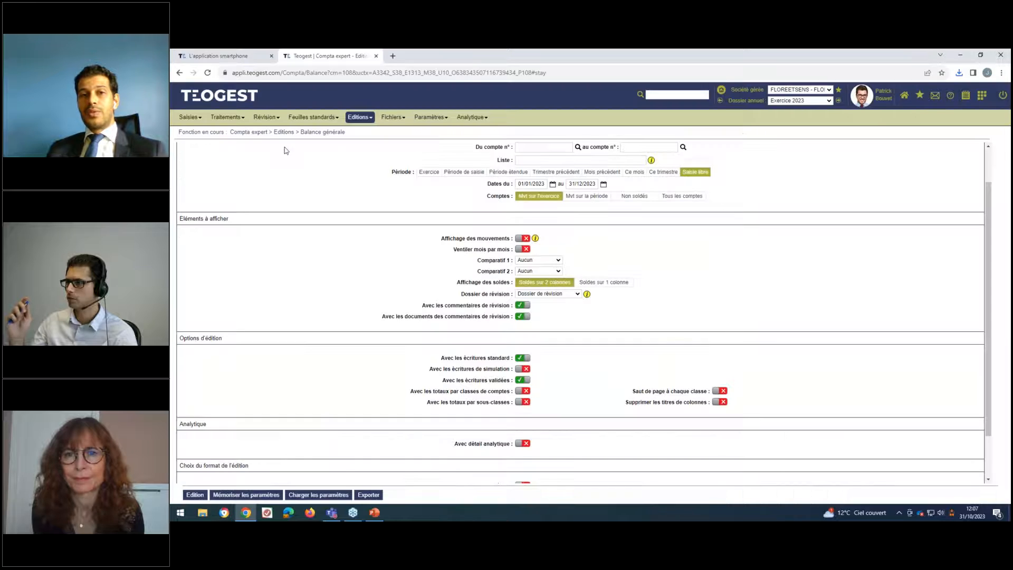
mouse_move(207, 121)
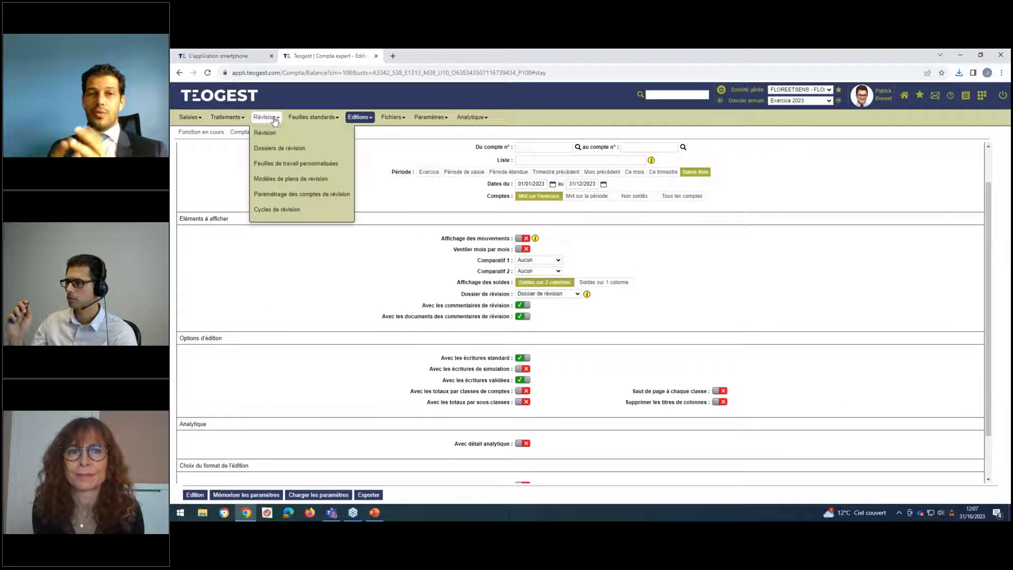
click(258, 132)
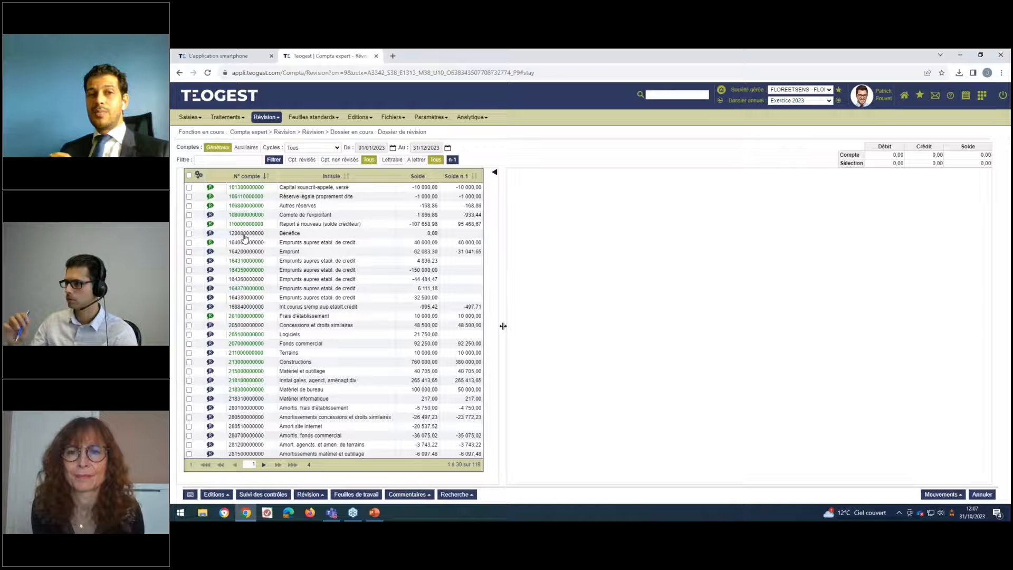
click(248, 242)
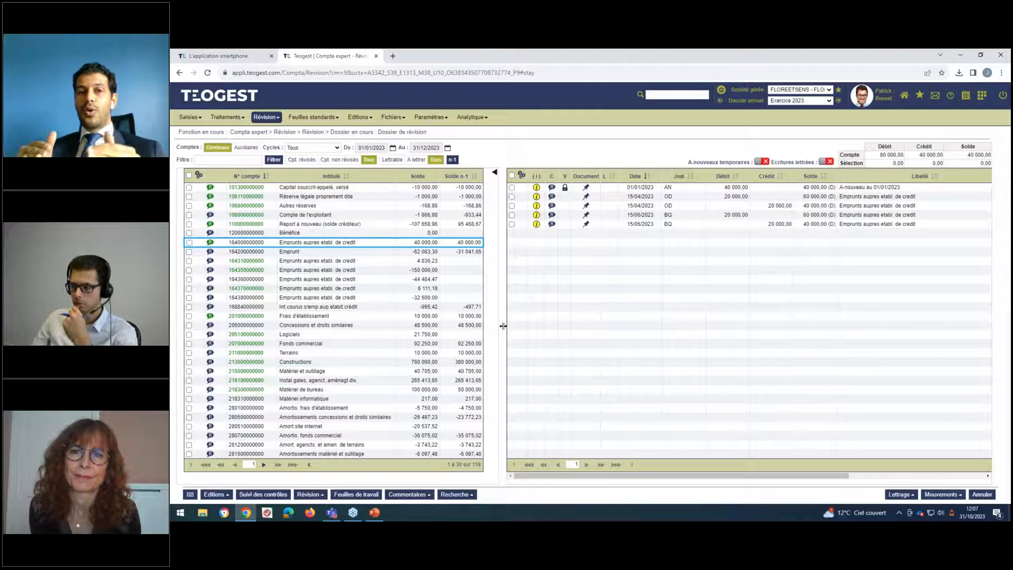
View the Points en suspens comments and close them without changes
click(407, 495)
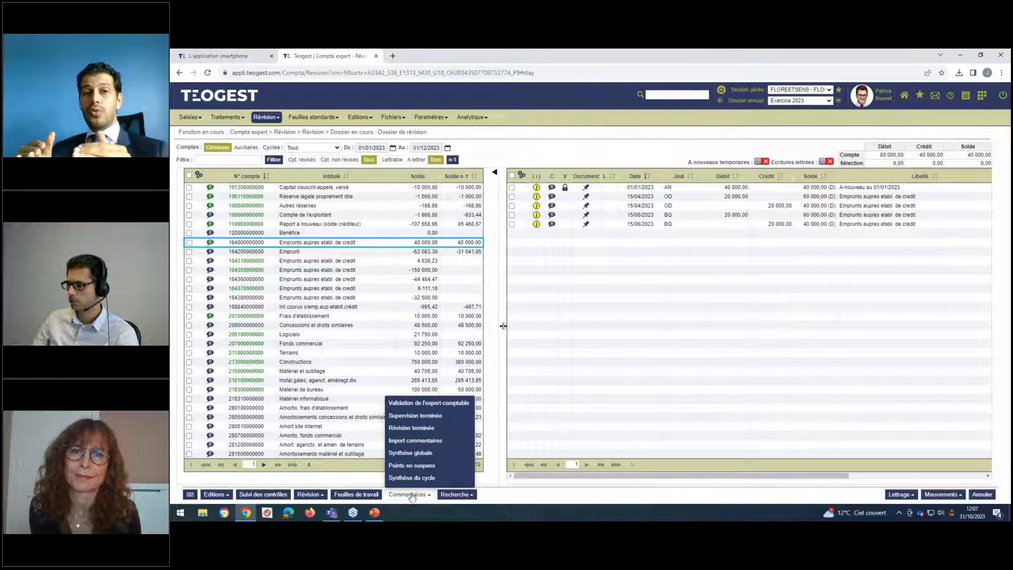
click(420, 466)
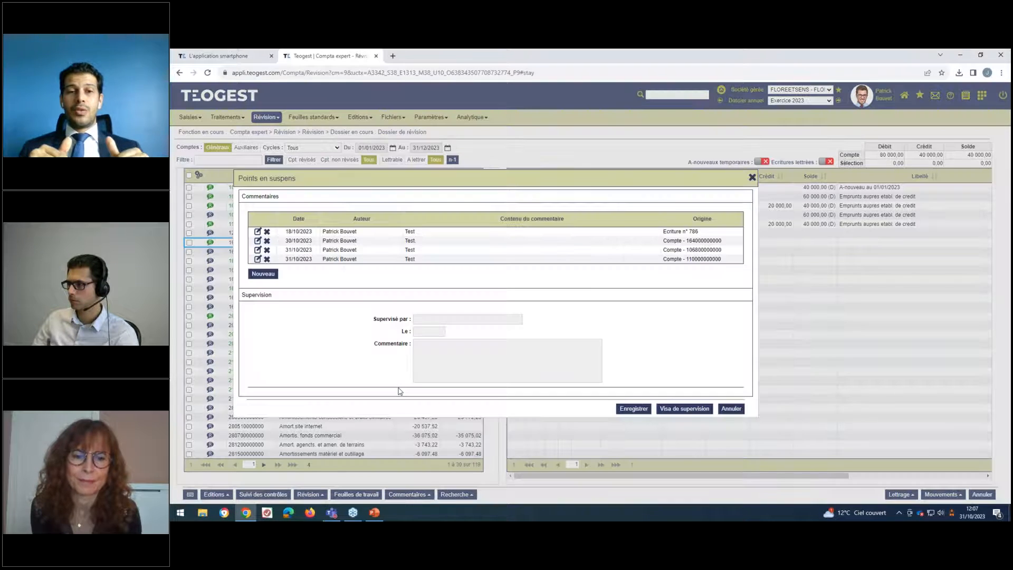
click(731, 408)
View the Synthèse globale of the comments, close it, and look over the other Commentaires actions
click(414, 496)
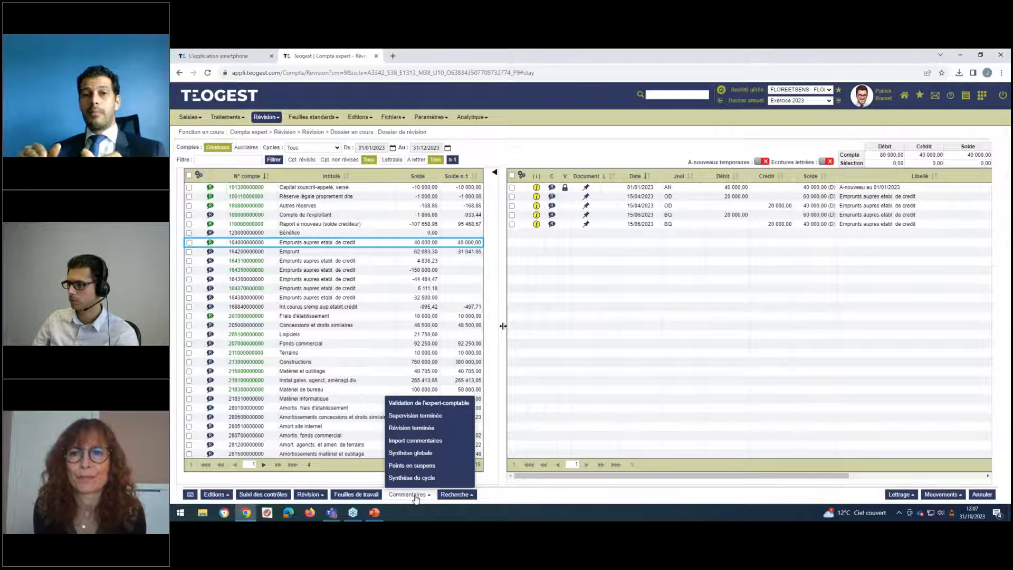
click(425, 457)
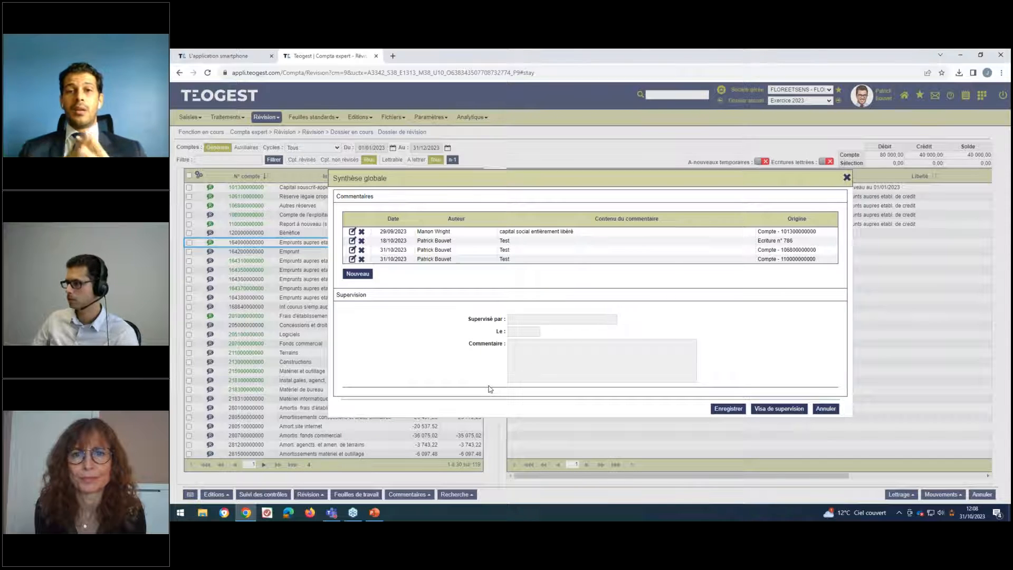
click(825, 408)
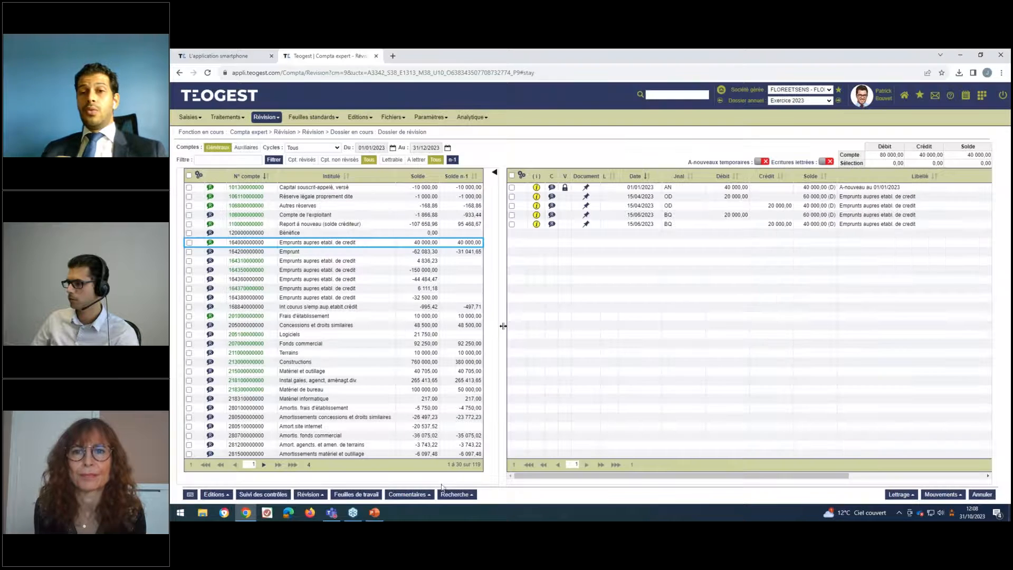
click(419, 494)
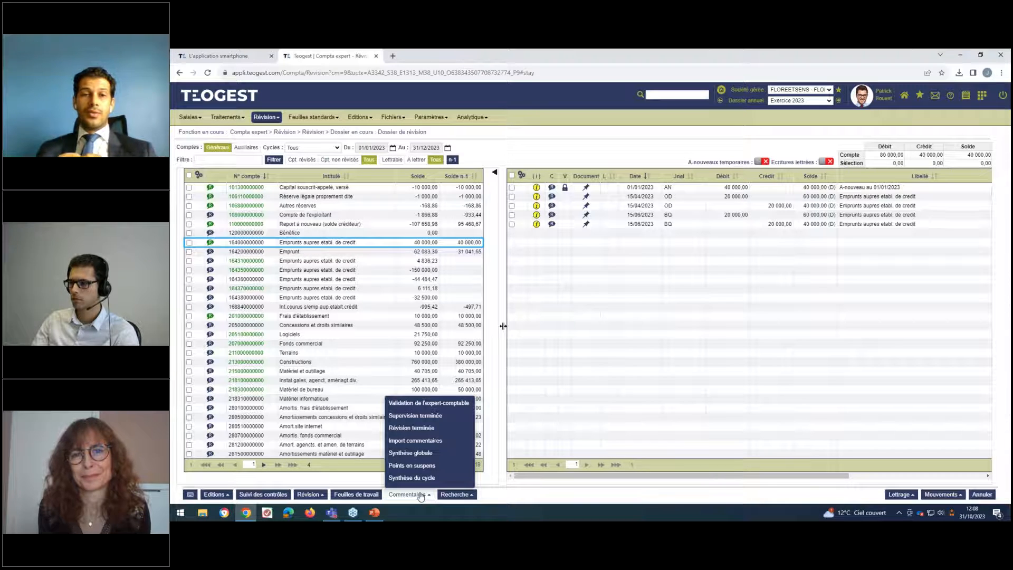
Switch to the Dossier permanent module and look over its Social, Fiscal and Juridique entries
click(981, 98)
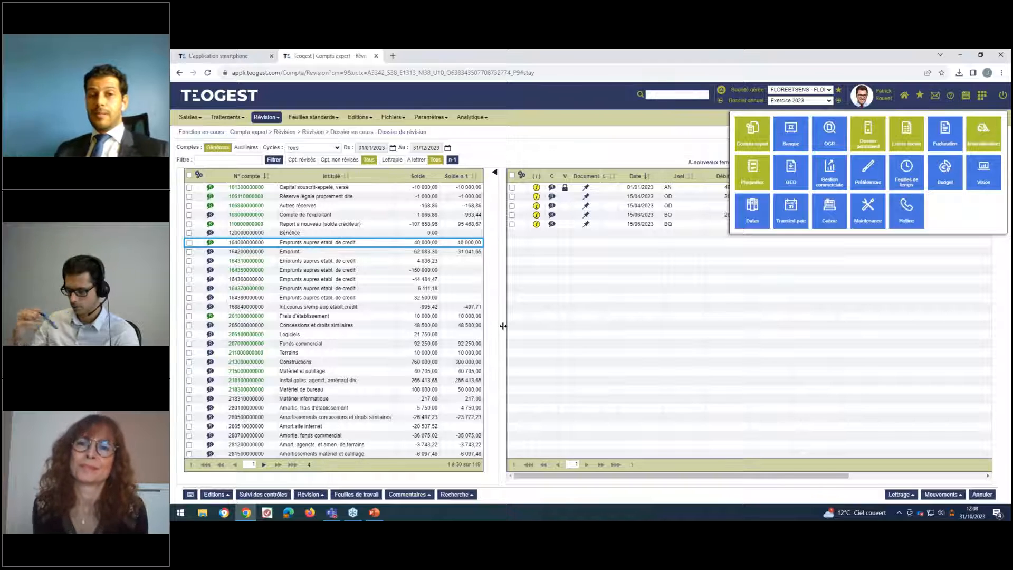
click(868, 135)
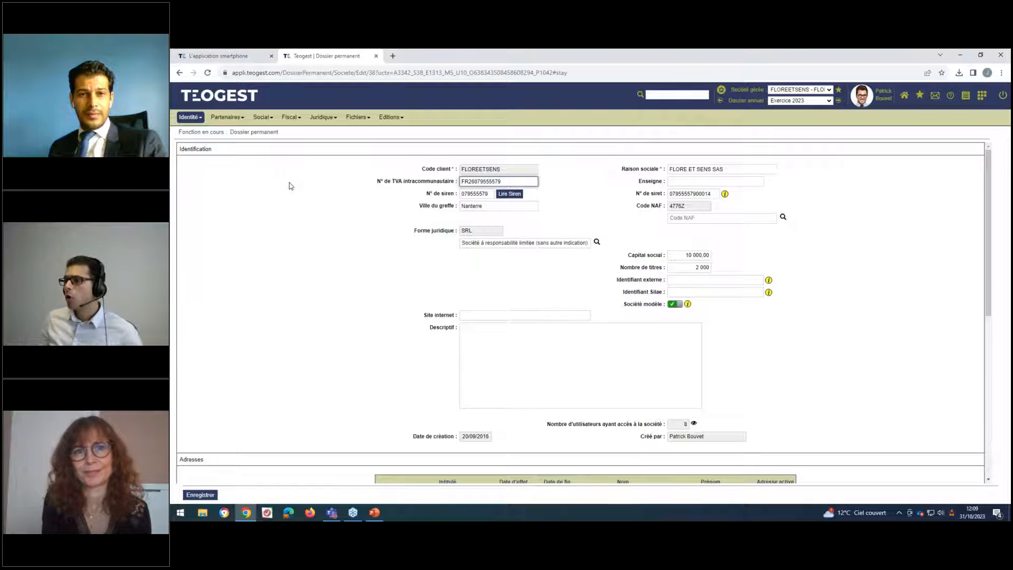
click(267, 120)
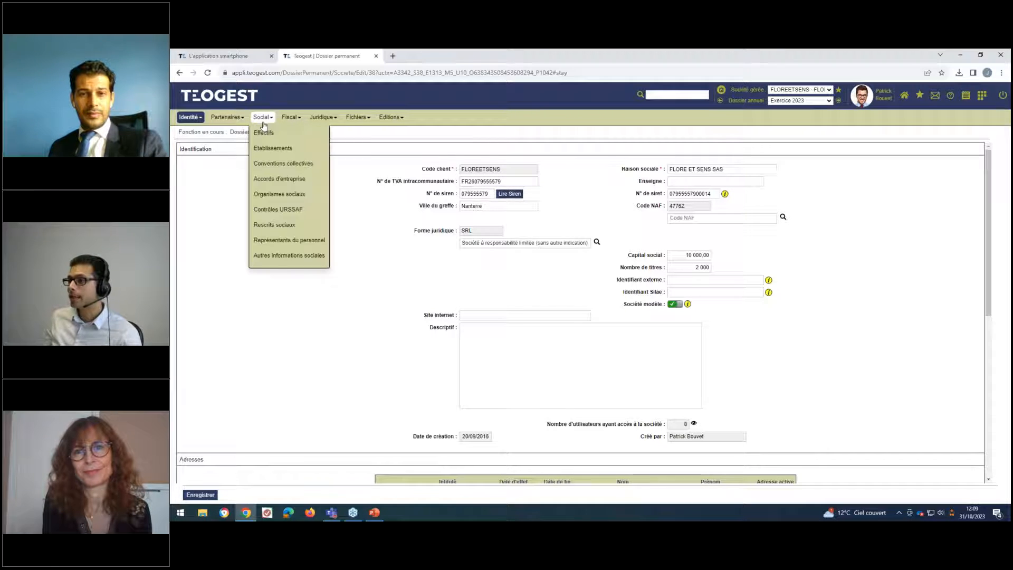
mouse_move(283, 122)
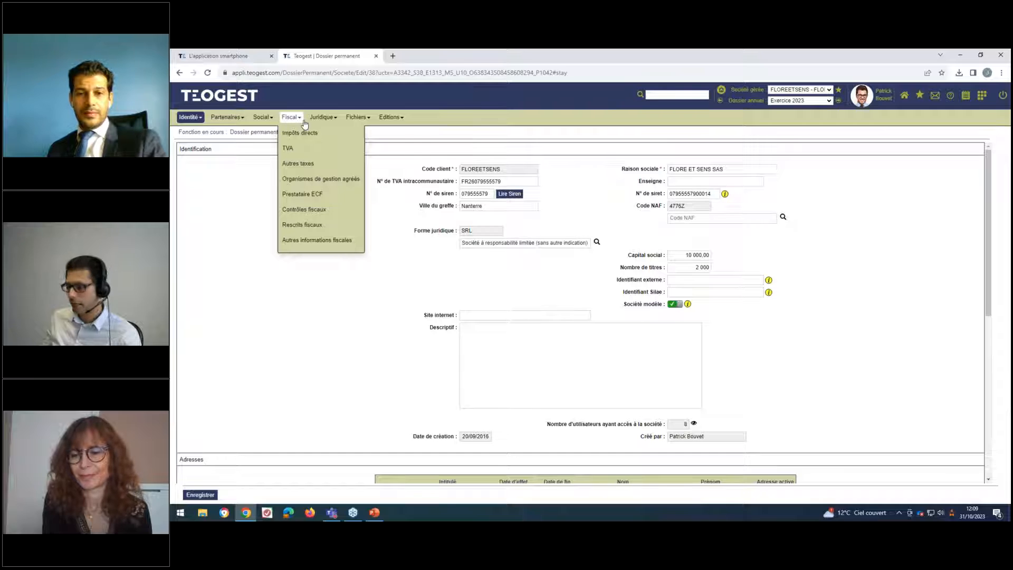
mouse_move(322, 117)
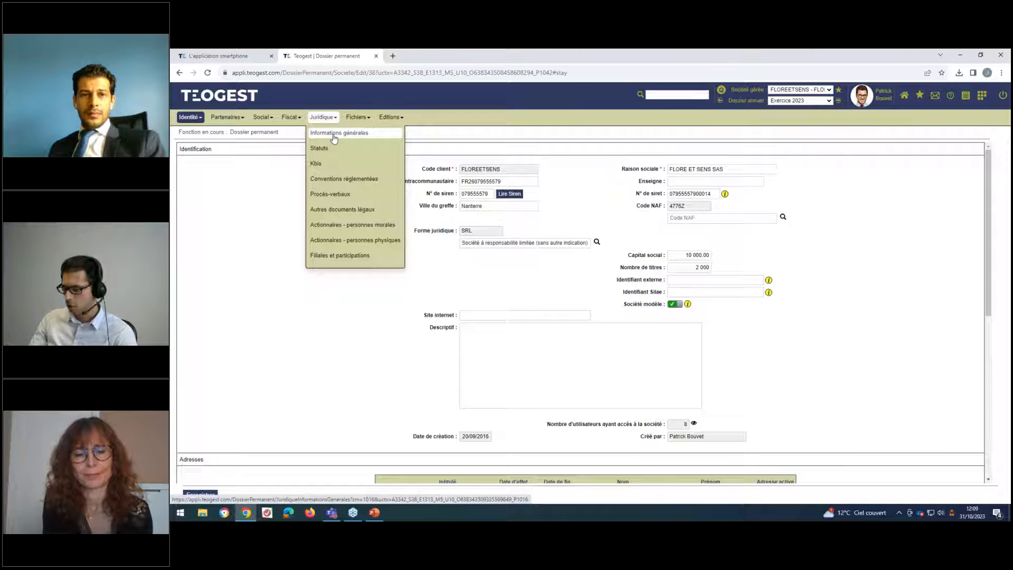
Switch to the Immobilisations module and look over the entries under Fiches
click(984, 96)
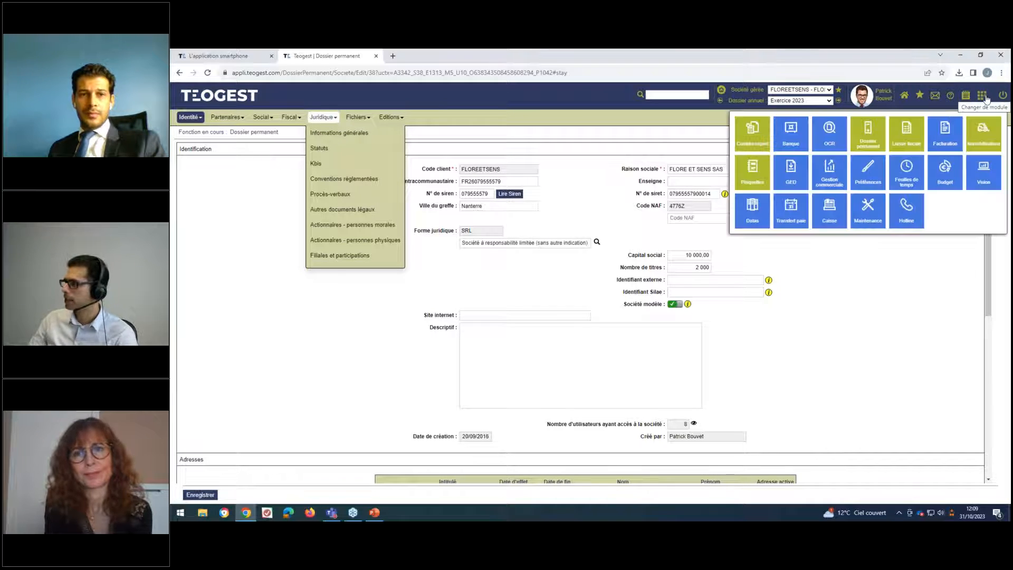
click(983, 135)
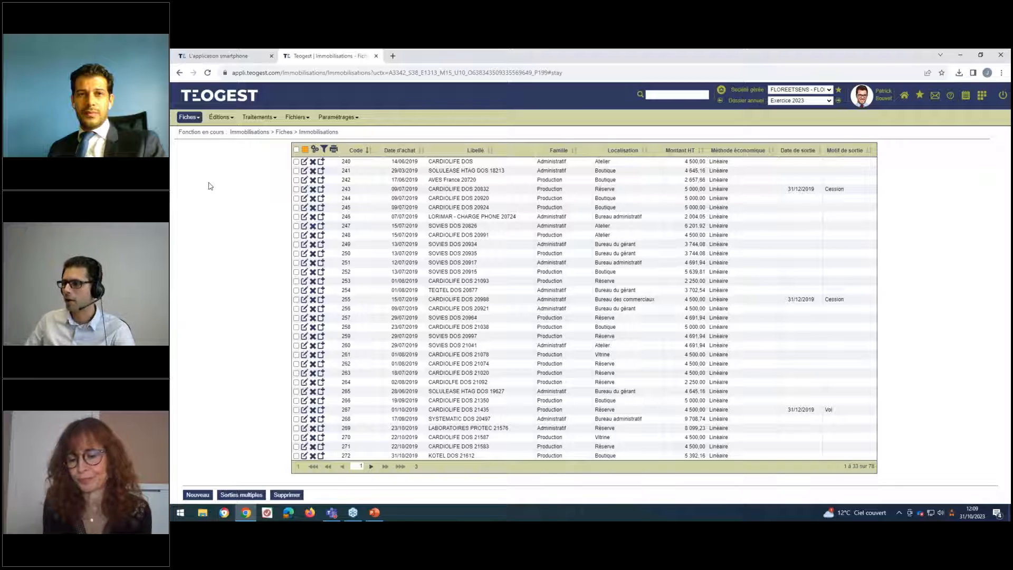
click(190, 117)
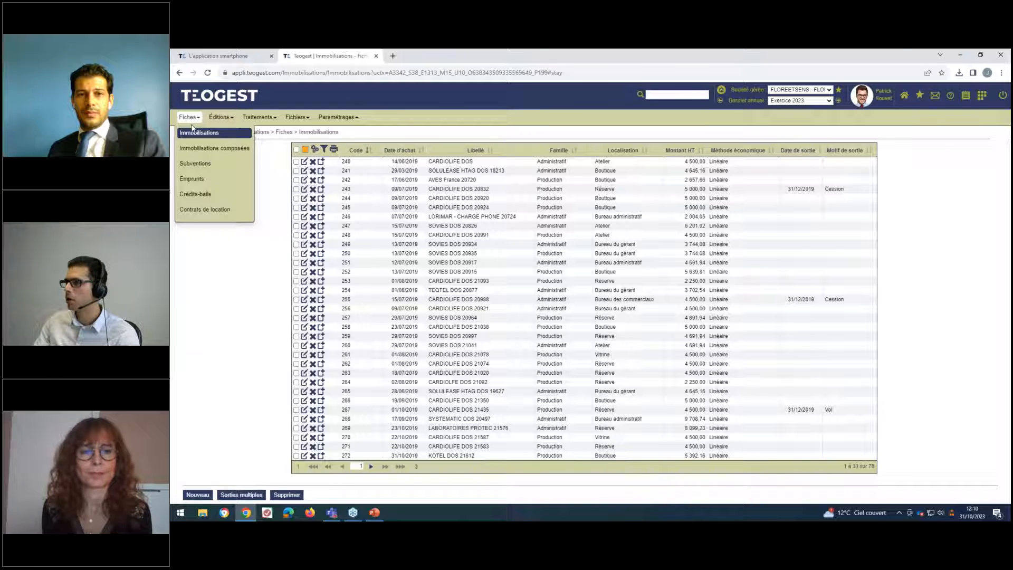
Switch to the Liasse fiscale module and open the TDFC 2023 declaration for viewing
click(982, 96)
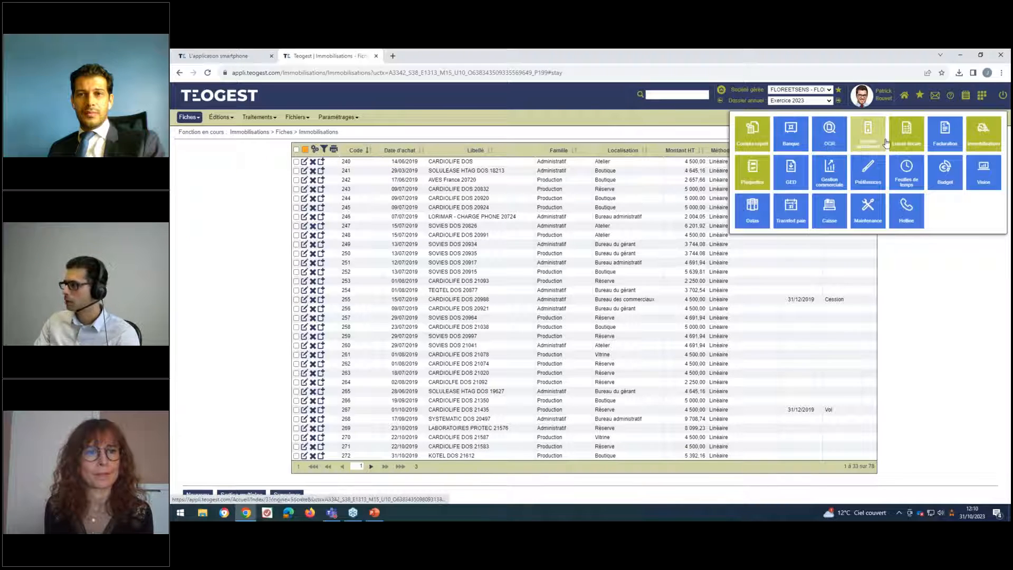
click(907, 141)
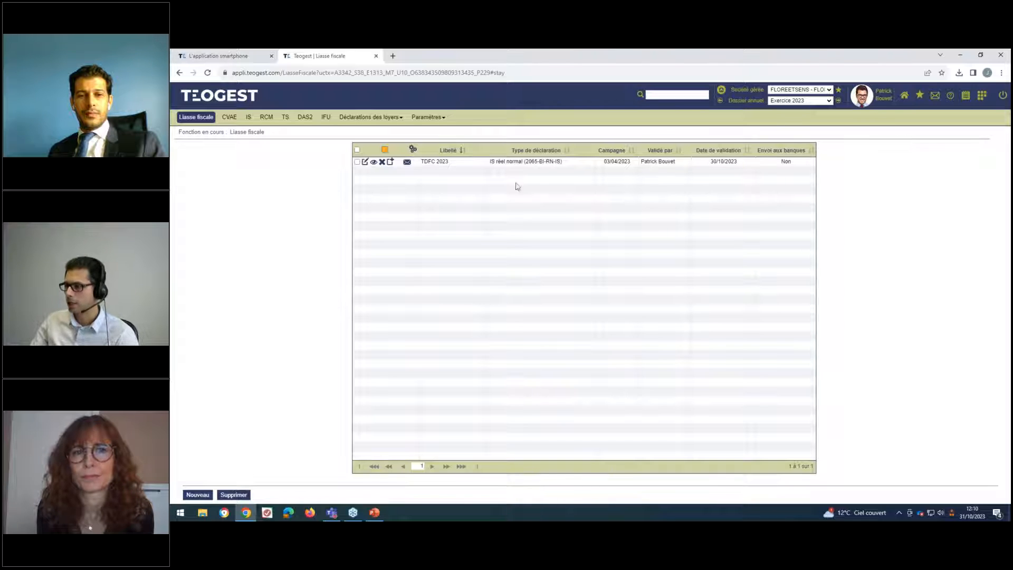
click(374, 162)
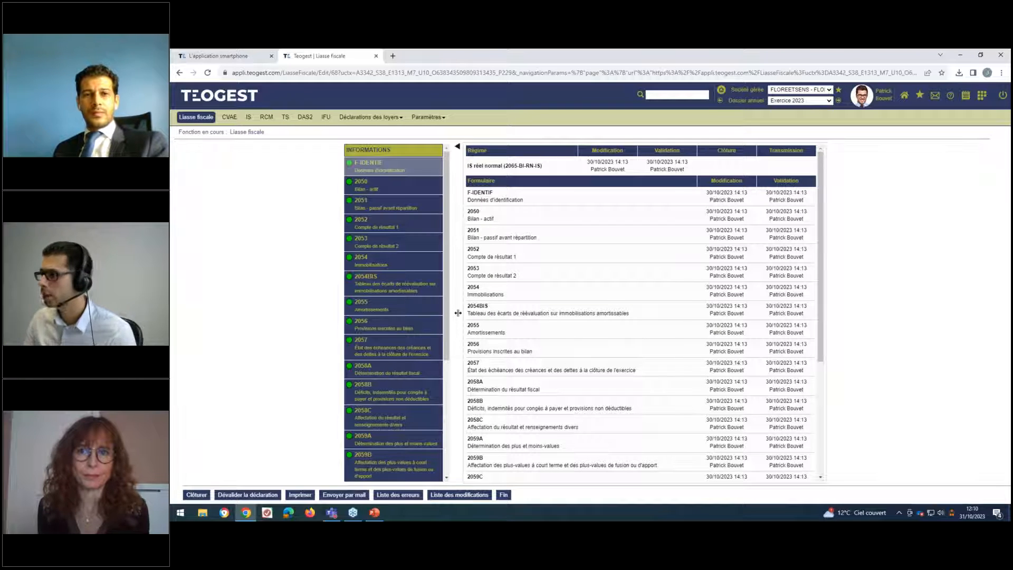
View tax forms 2050 Bilan - actif, 2054 Immobilisations and 2052 Compte de résultat 1 of the declaration
click(380, 190)
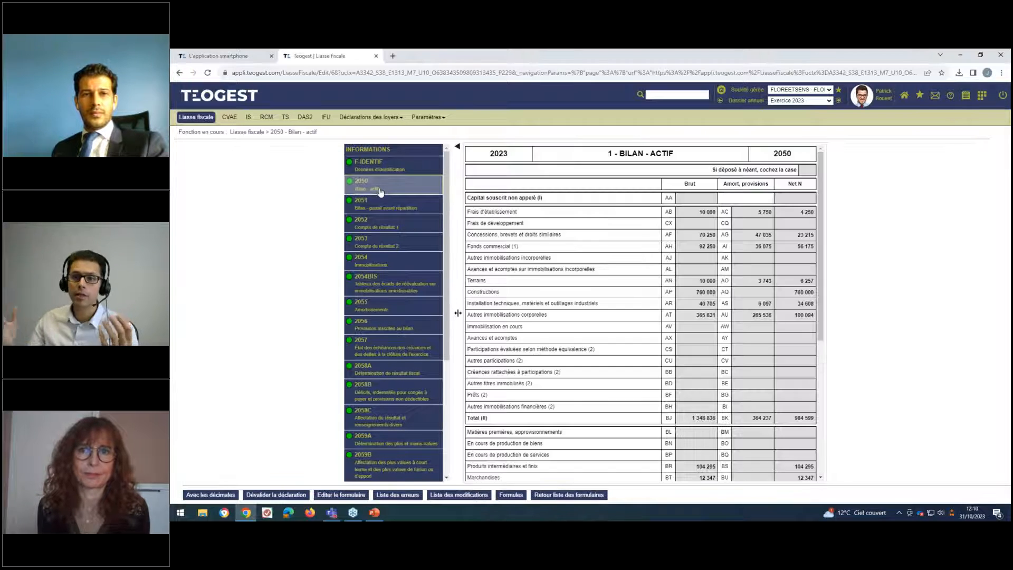
scroll(390, 203, down, 1)
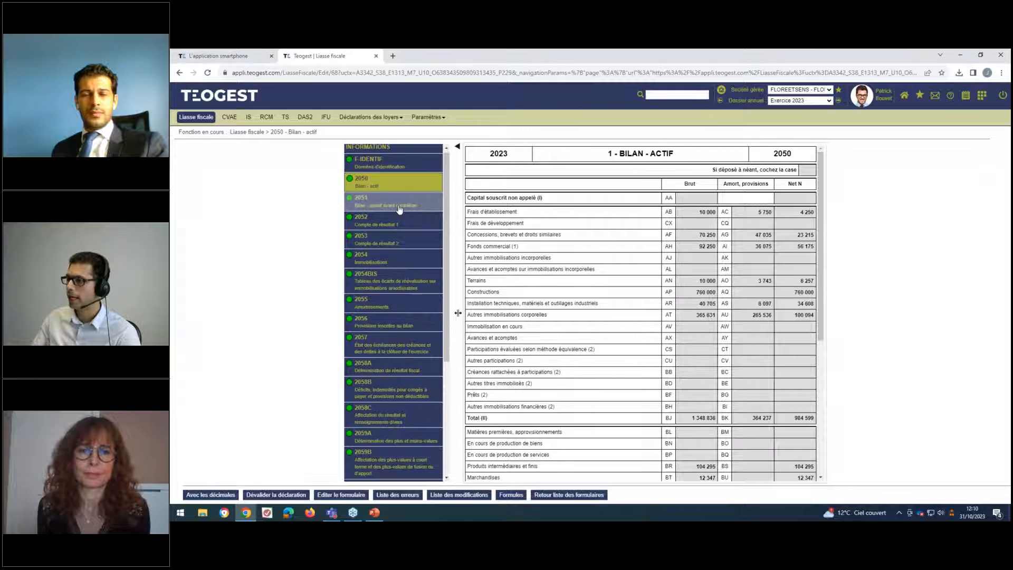
click(403, 212)
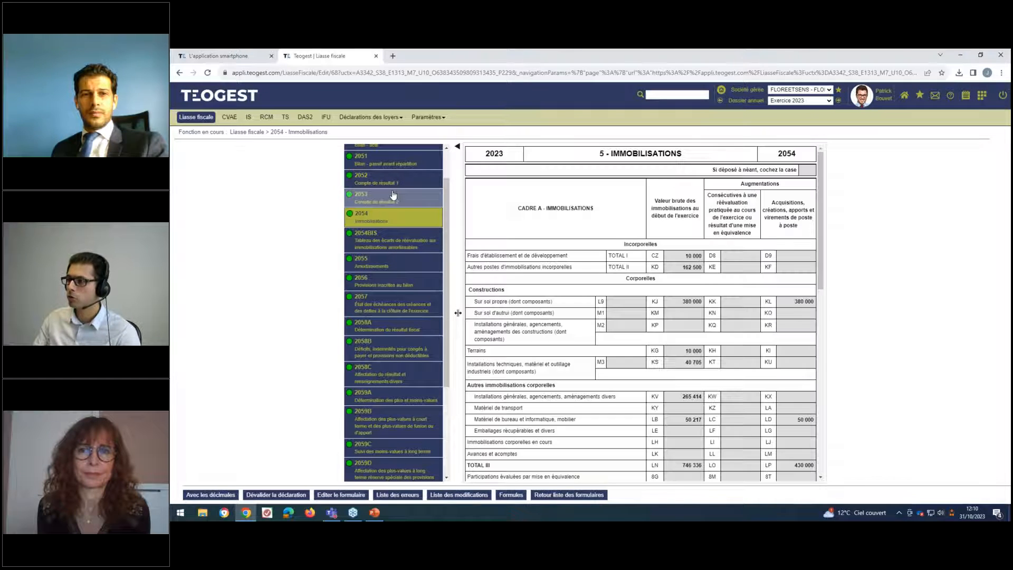
click(390, 182)
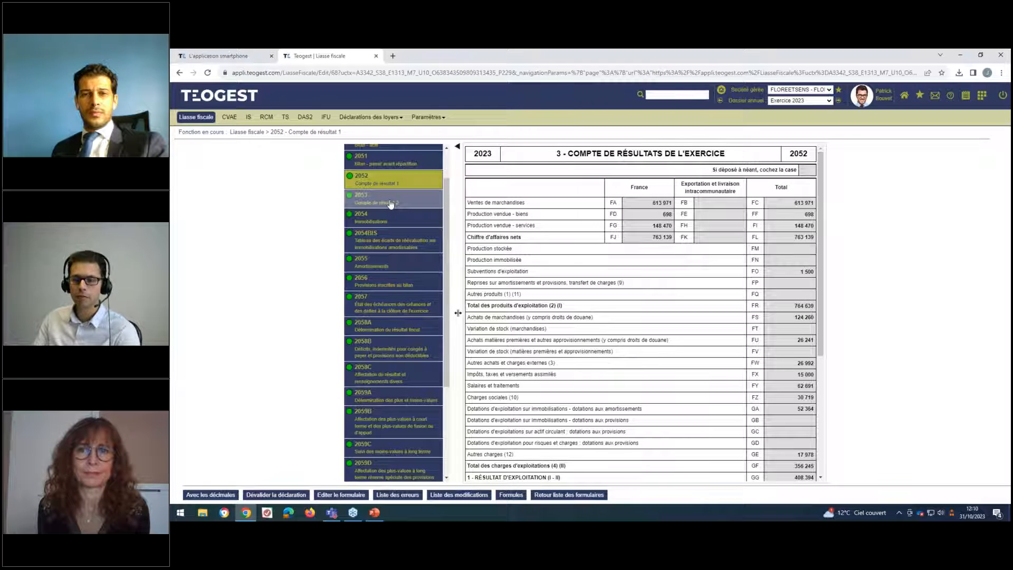
Open form 2059F Composition du capital social and display the error on the shareholder's birthplace field
scroll(391, 203, down, 3)
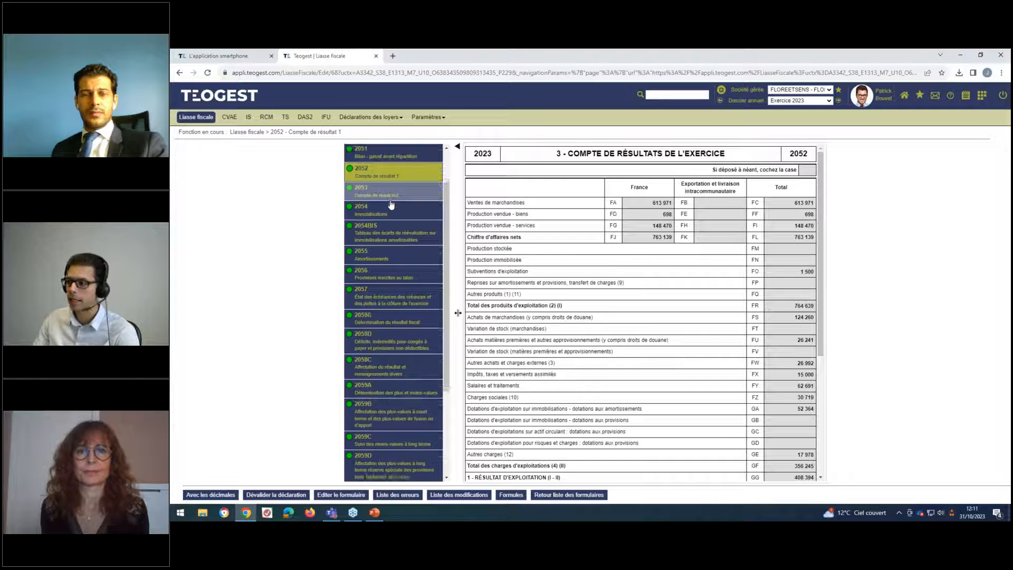
click(383, 396)
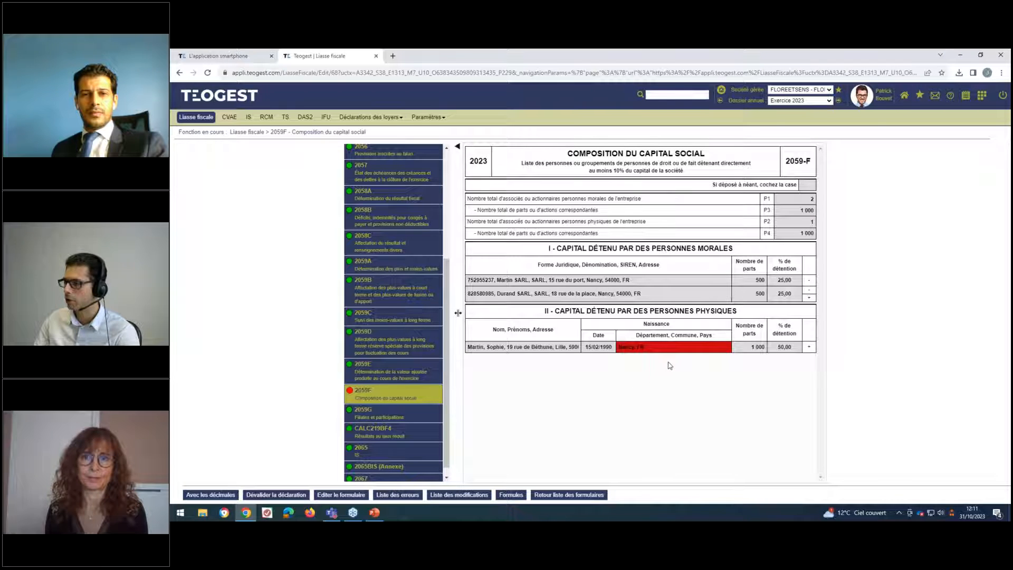
mouse_move(666, 348)
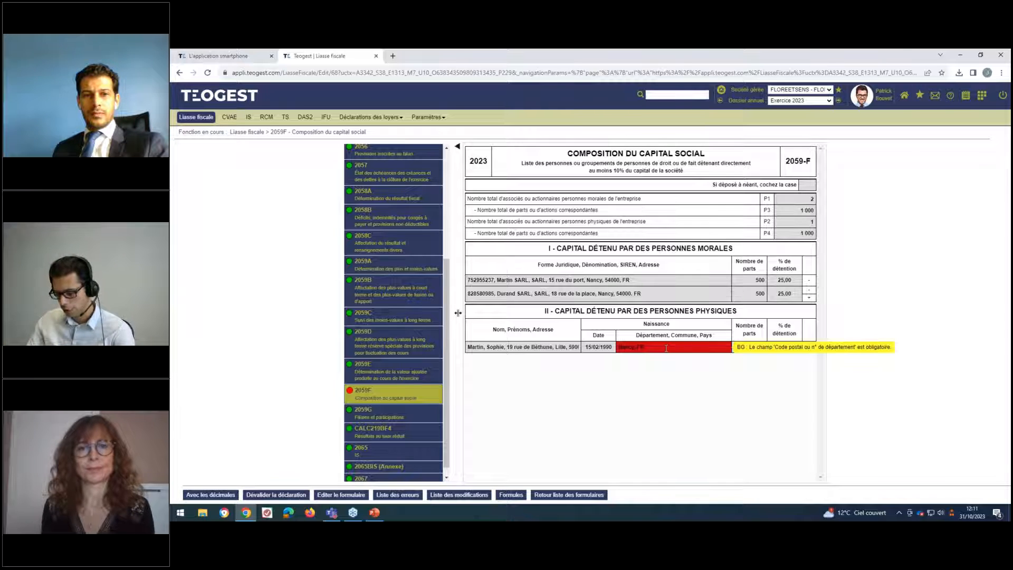
Switch to the Plaquettes module and look over its Paramètres entries
click(982, 95)
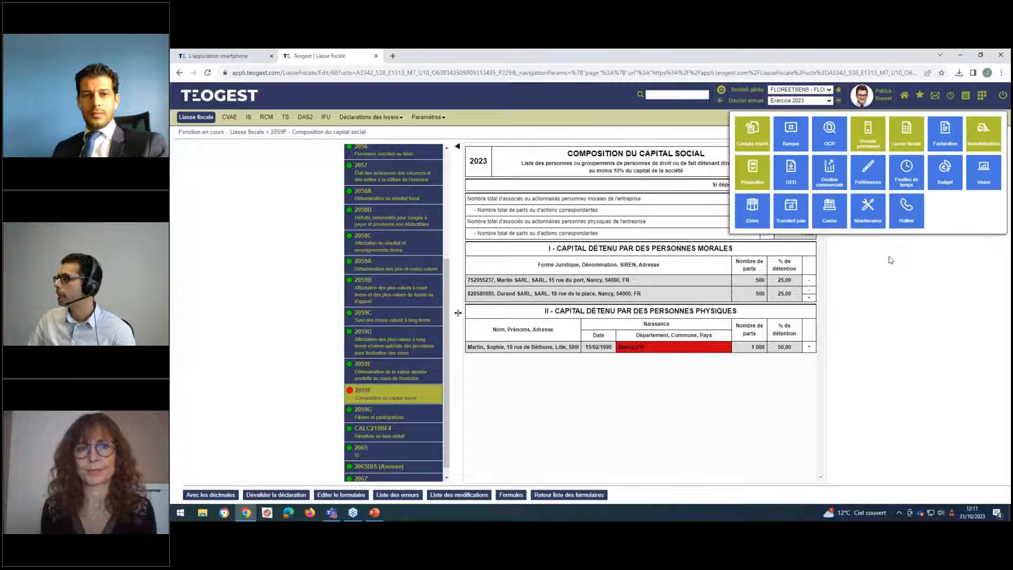
click(748, 176)
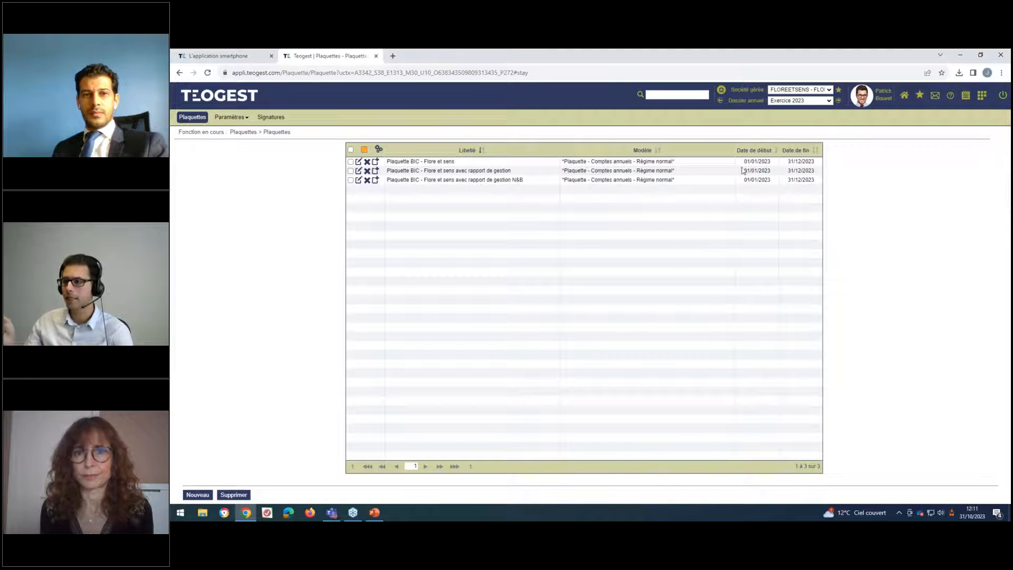
click(233, 119)
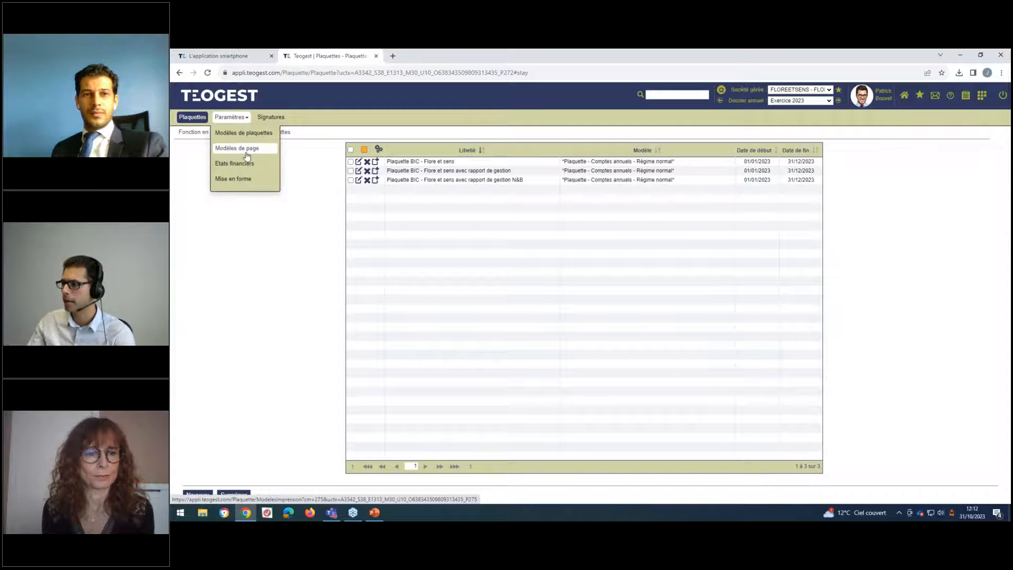
Open Plaquette BIC - Flore et sens avec rapport de gestion N&B, set its edition format to Pdf, and print it
click(359, 181)
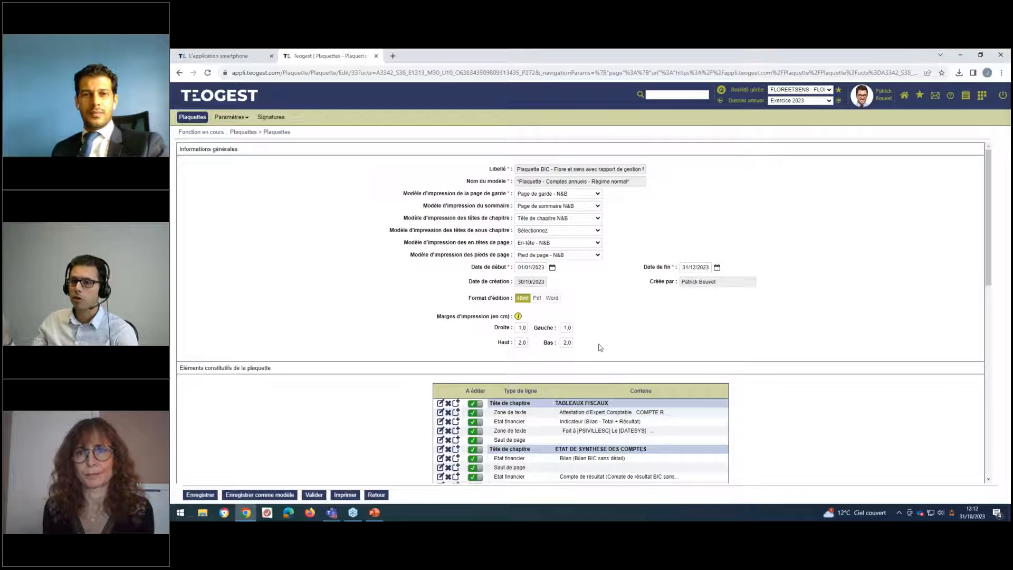
click(537, 298)
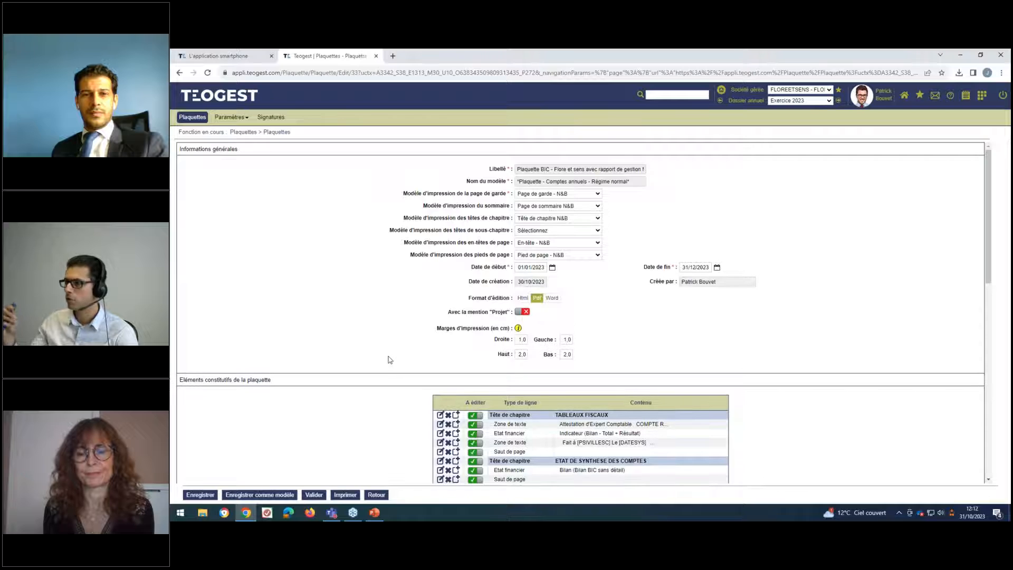
click(344, 495)
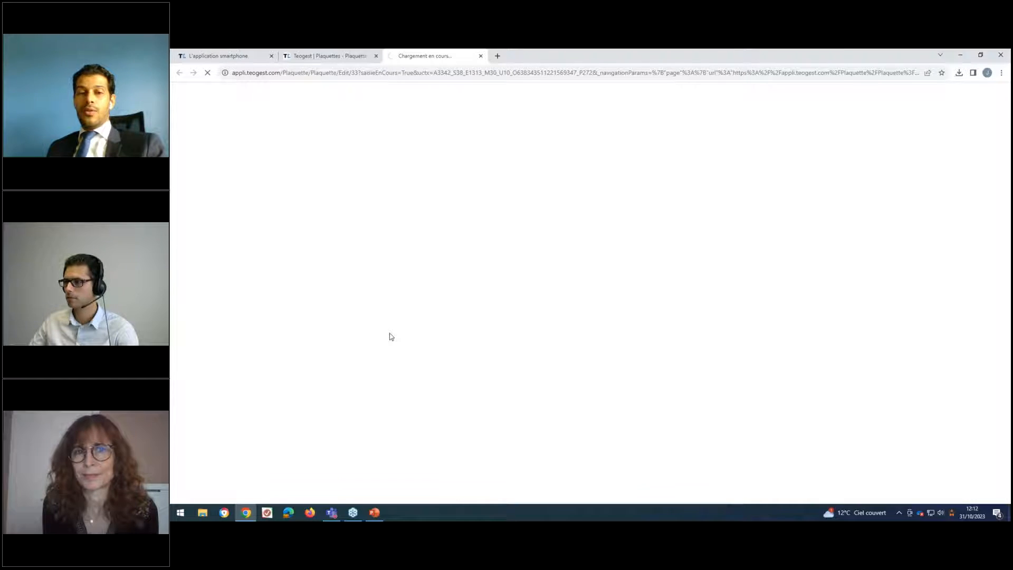
Load the Teogest website's home page in place of the smartphone application page, and return to the Plaquettes page
click(326, 59)
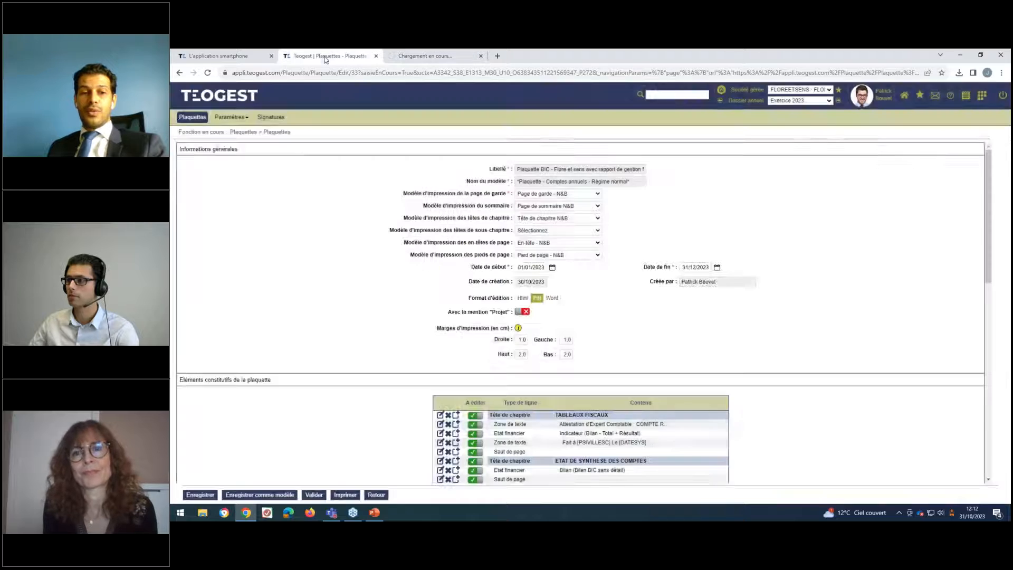
click(195, 58)
click(296, 113)
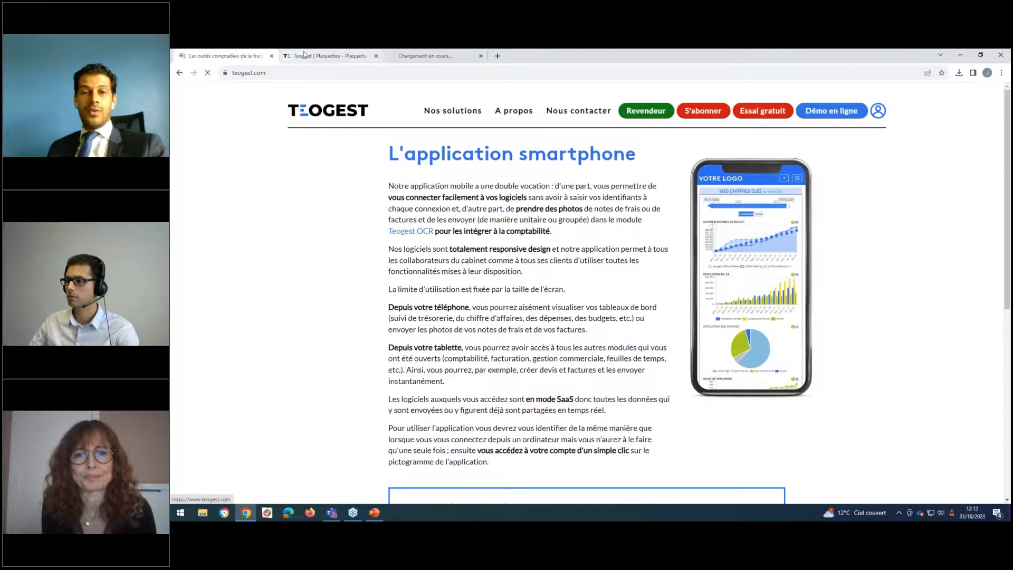
click(306, 56)
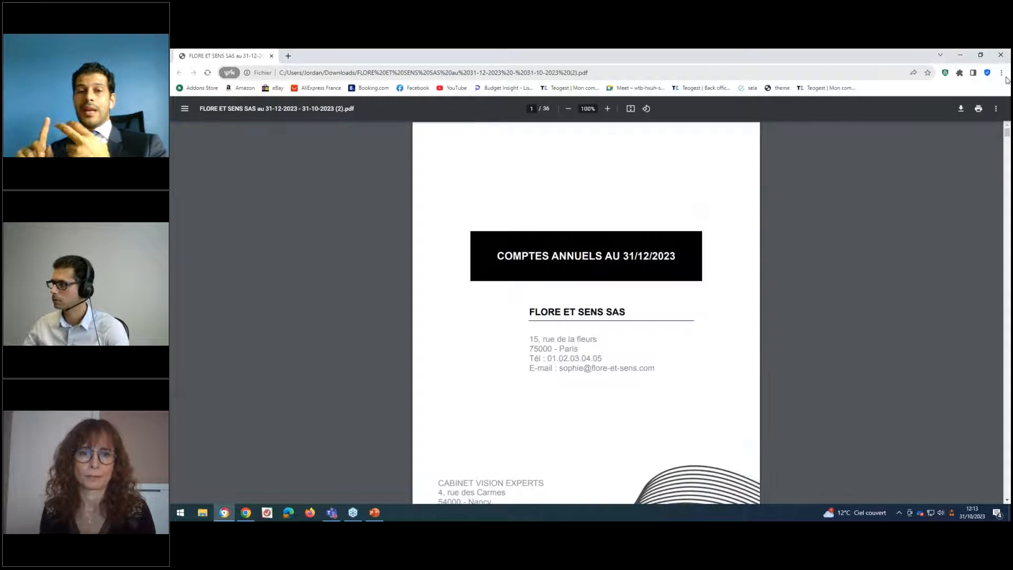
Set the zoom of the FLORE ET SENS SAS annual accounts PDF to 80%
click(1001, 72)
click(941, 192)
click(941, 192)
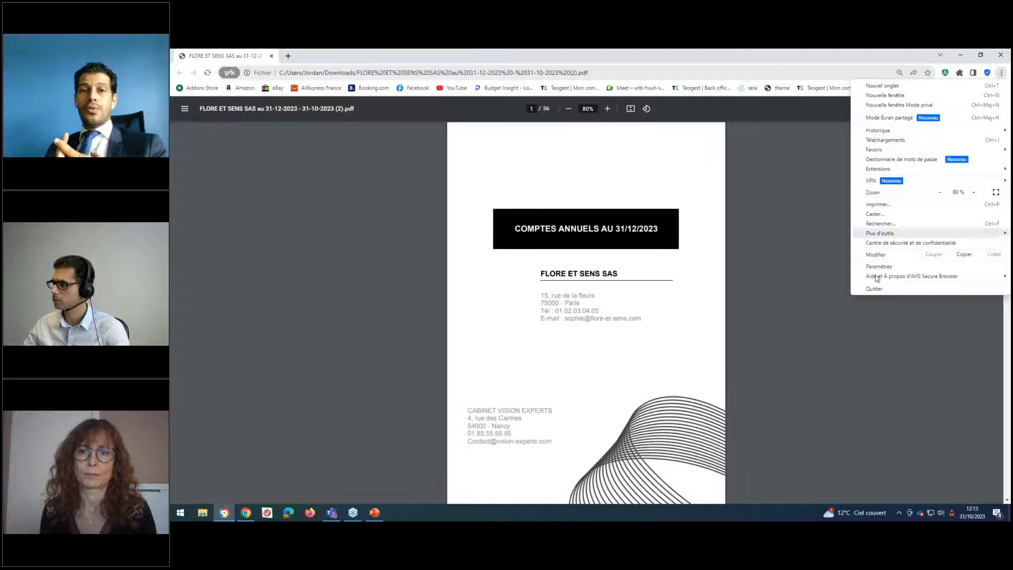
click(517, 391)
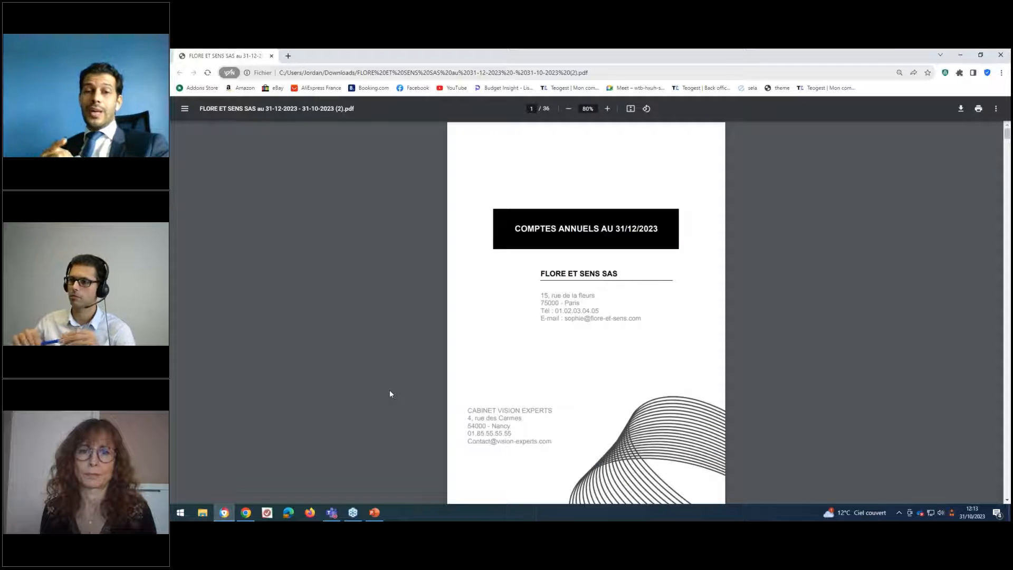